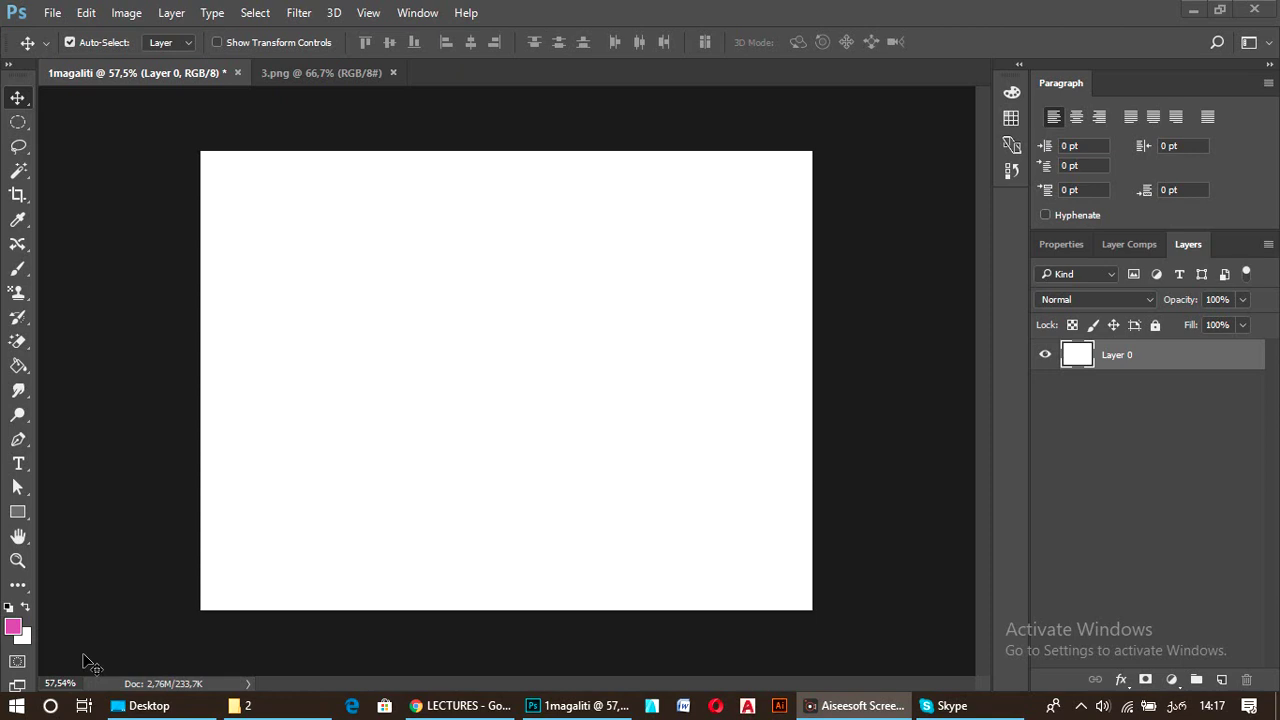
Look through the Layer Comps, Properties and Layers panel tabs.
left_click(1186, 246)
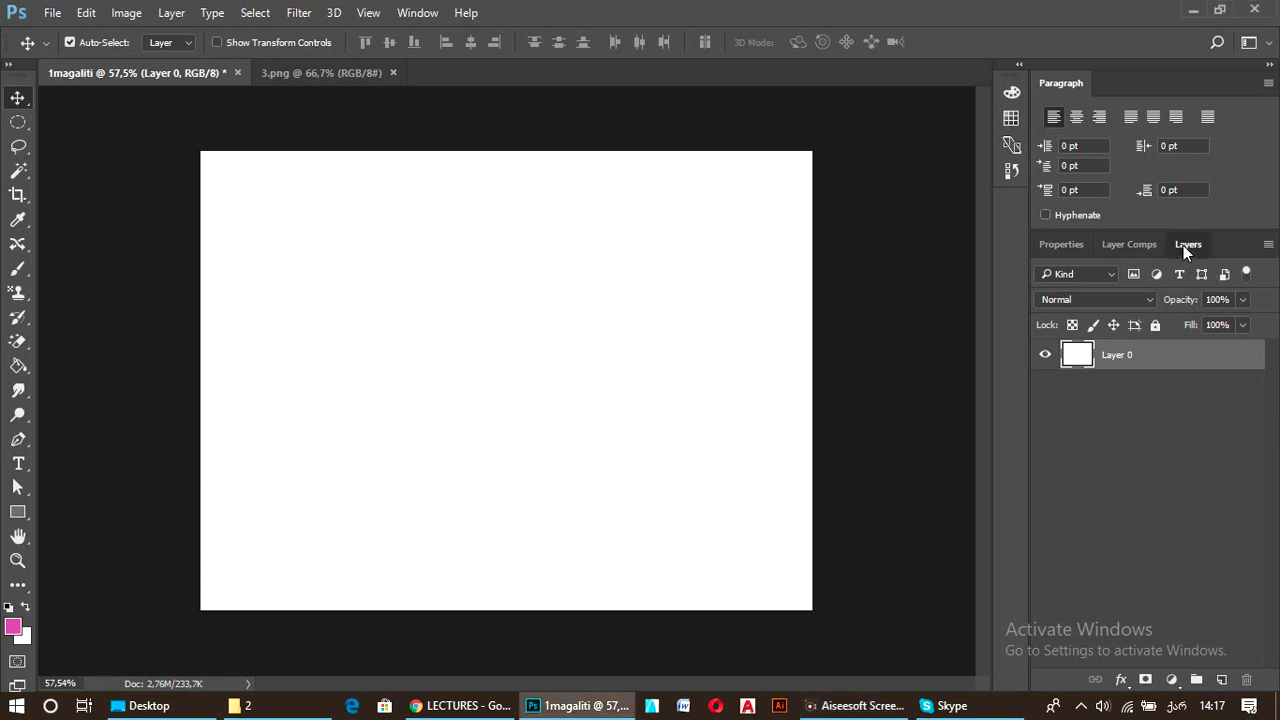
left_click(1129, 246)
left_click(1061, 244)
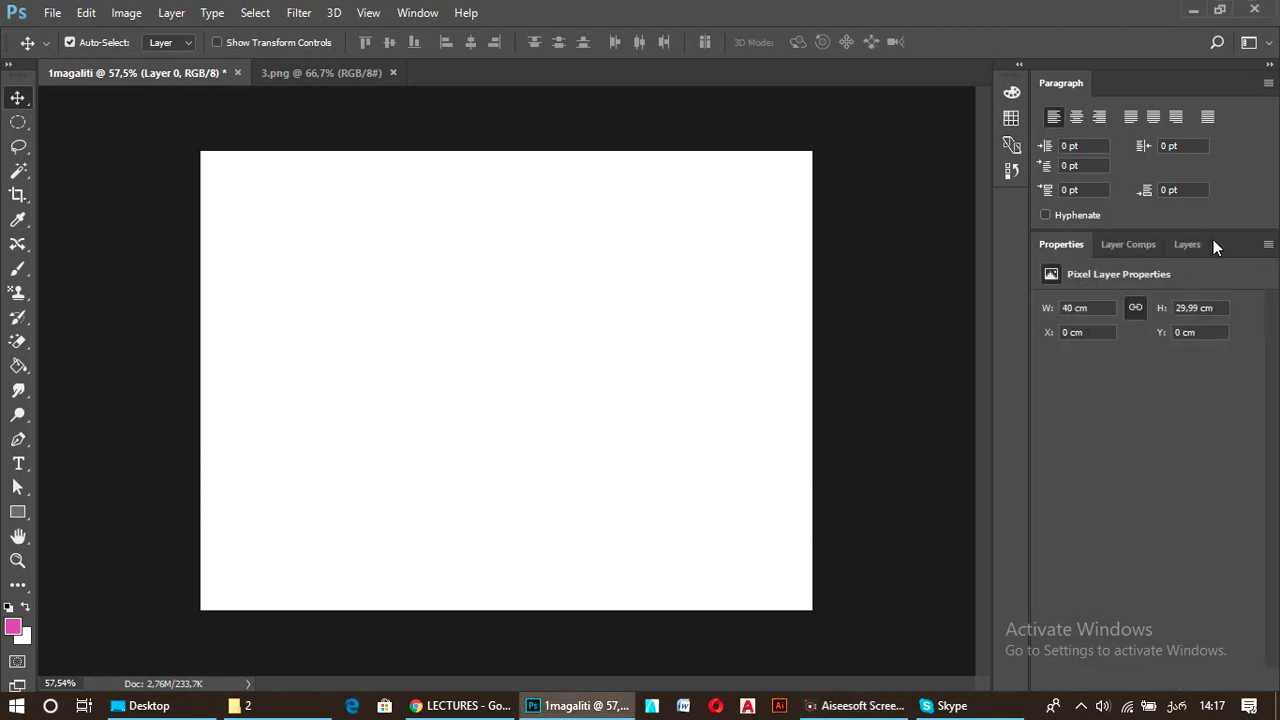
left_click(1189, 244)
Check the Window menu without changes, then close the 3.png document.
left_click(420, 16)
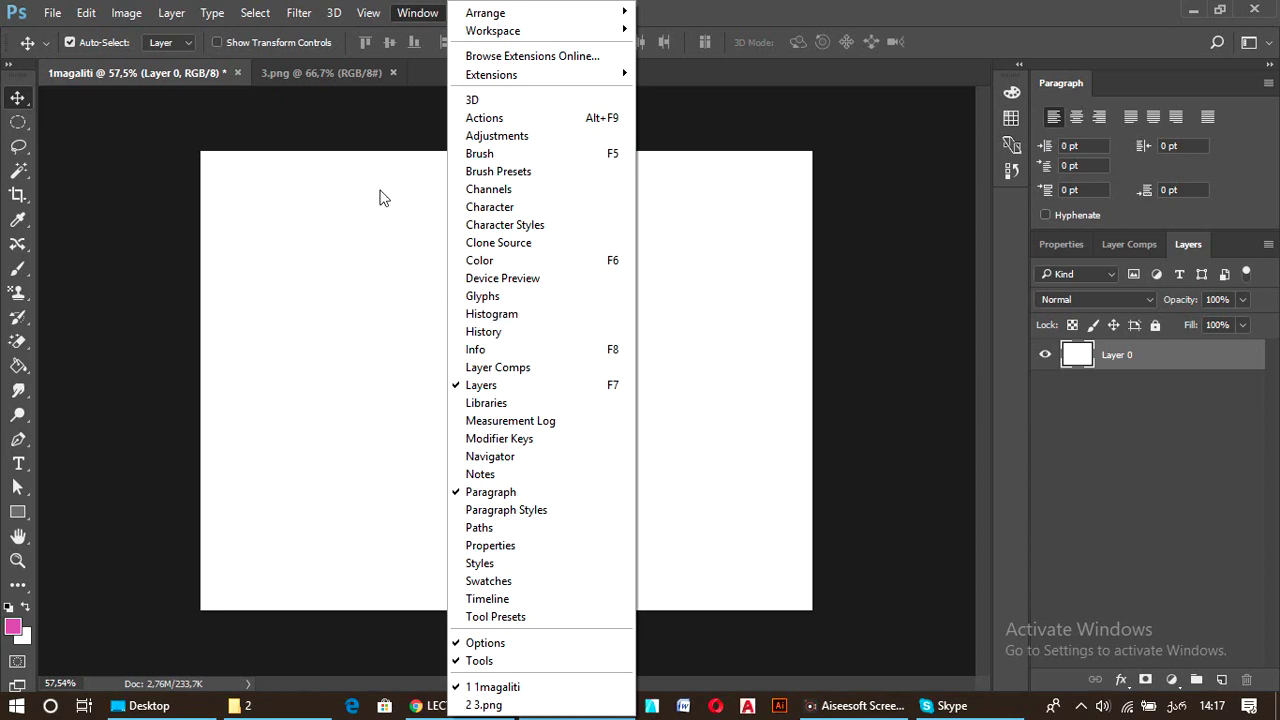
left_click(725, 283)
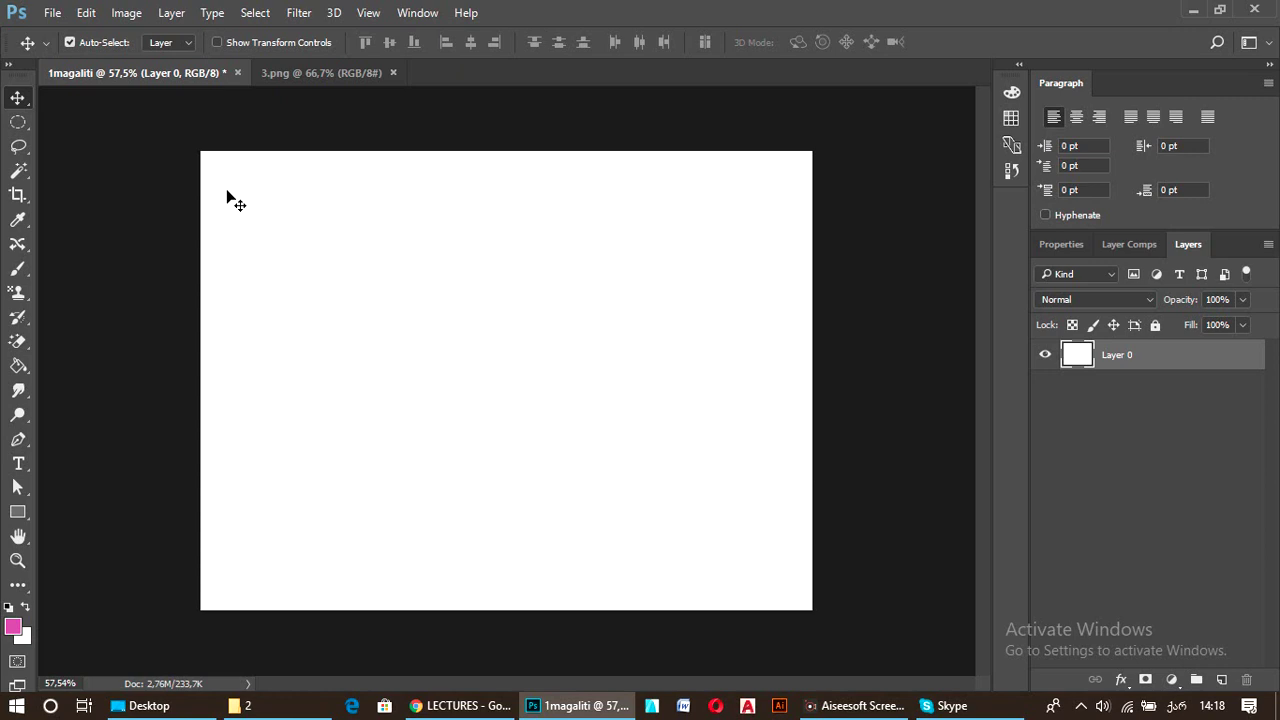
left_click(395, 75)
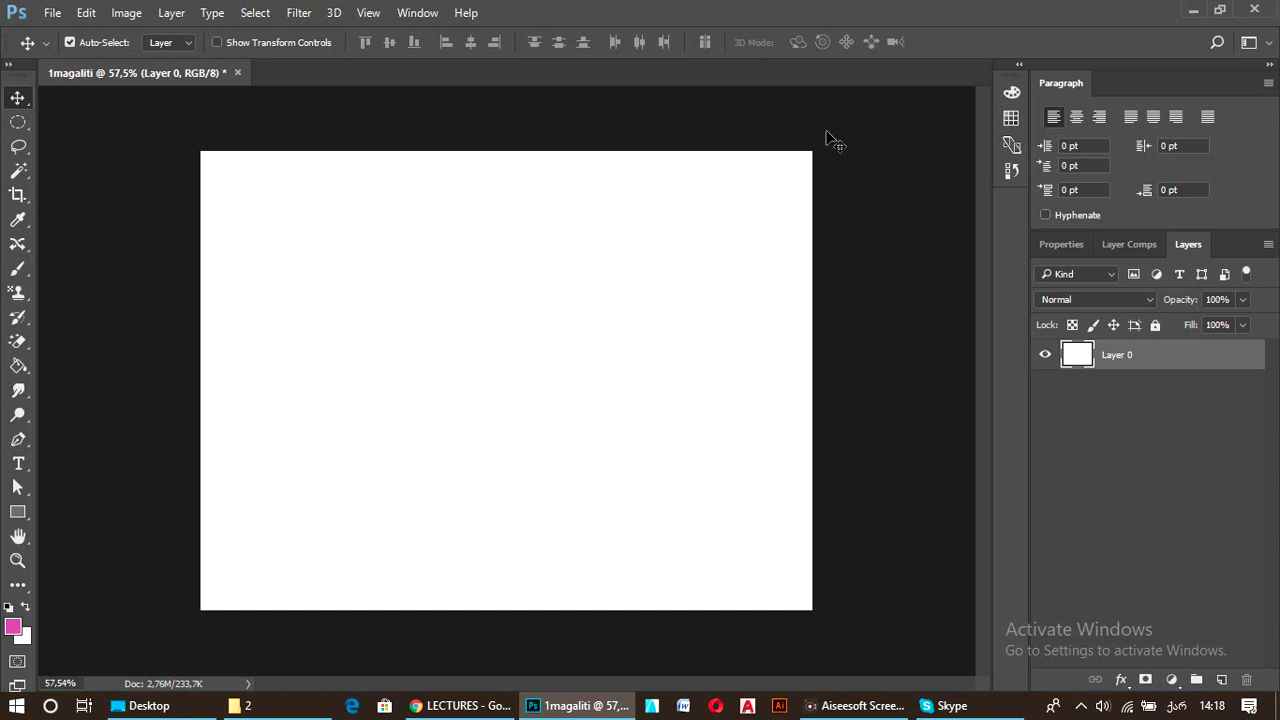
Switch the workspace to 3D, then to Motion.
left_click(1272, 43)
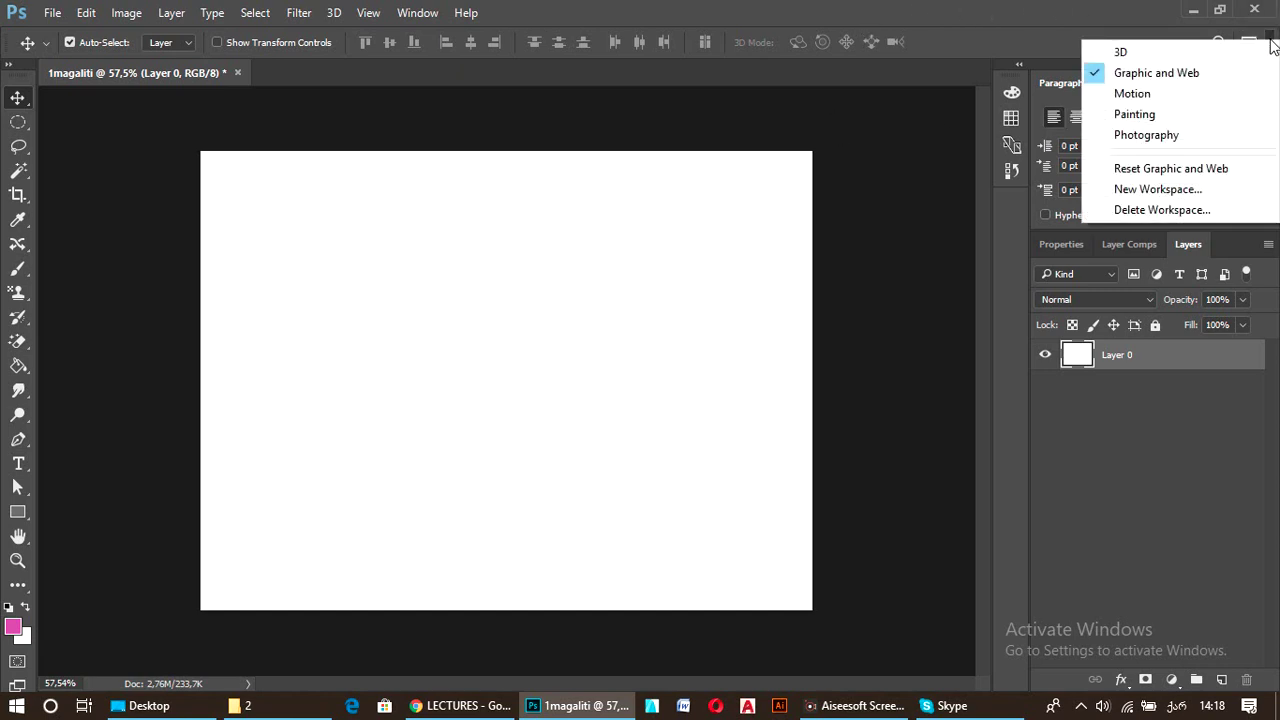
left_click(1272, 43)
left_click(1175, 54)
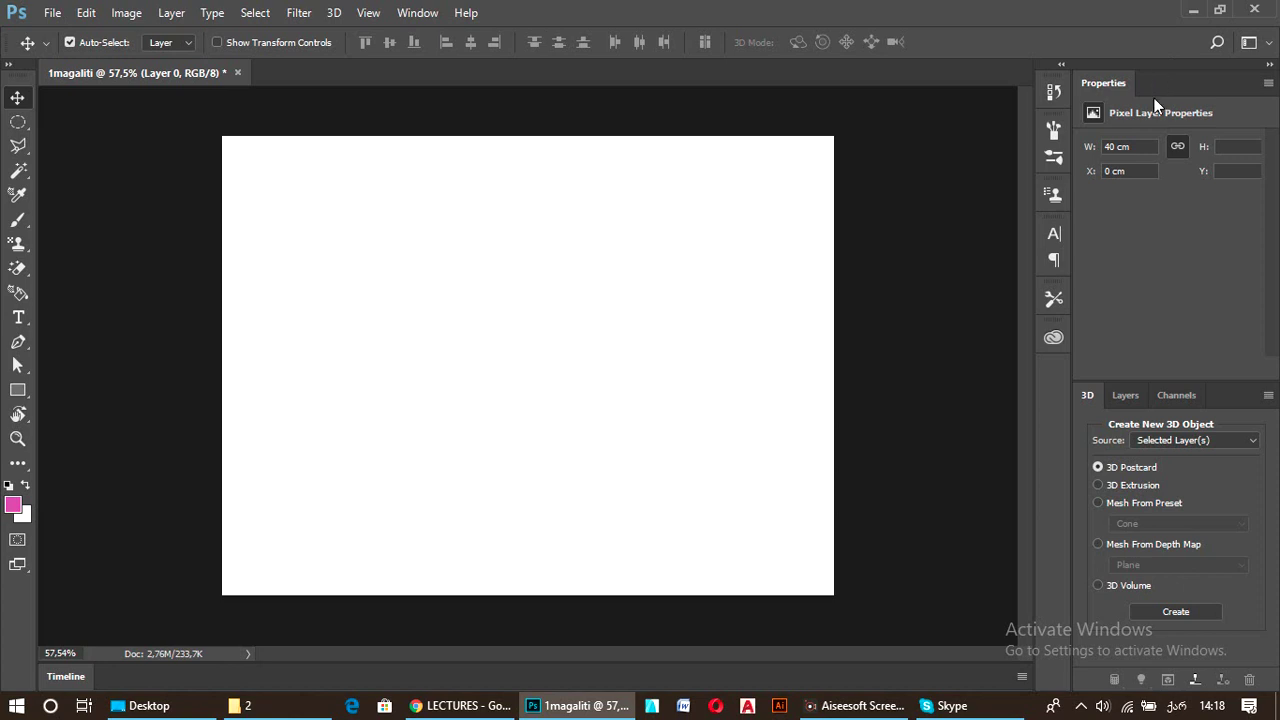
left_click(1272, 43)
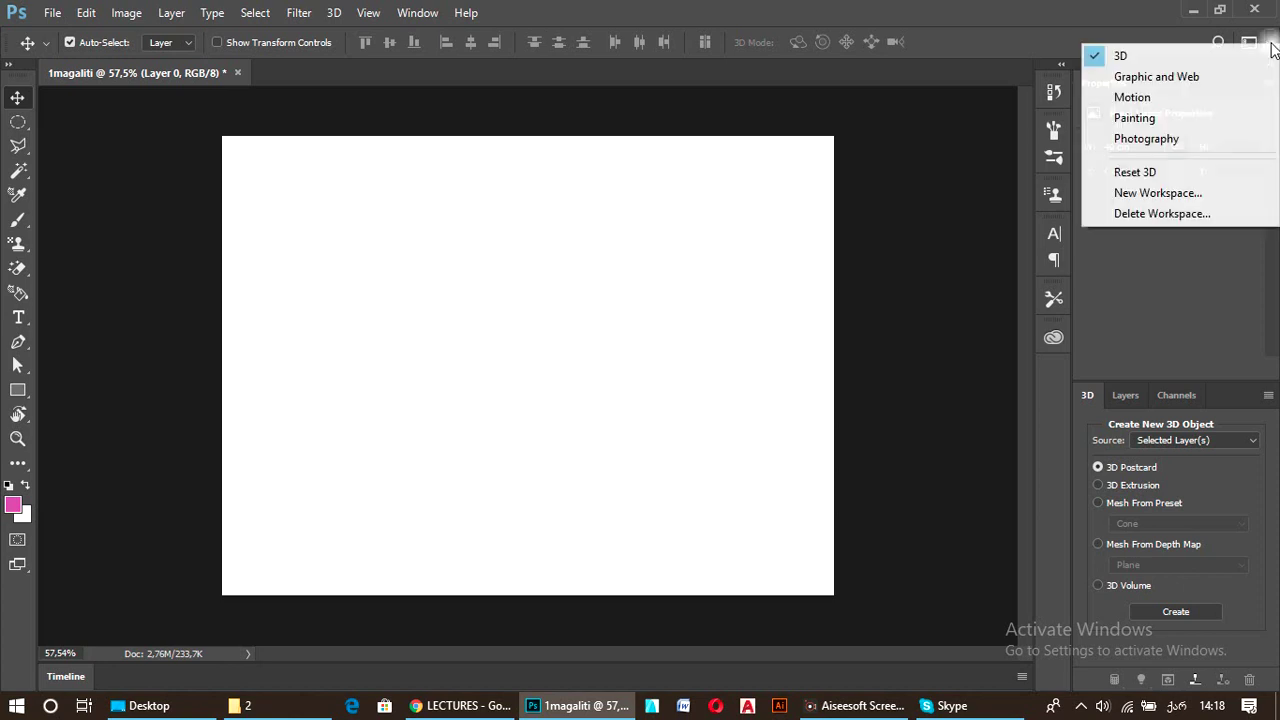
left_click(1232, 100)
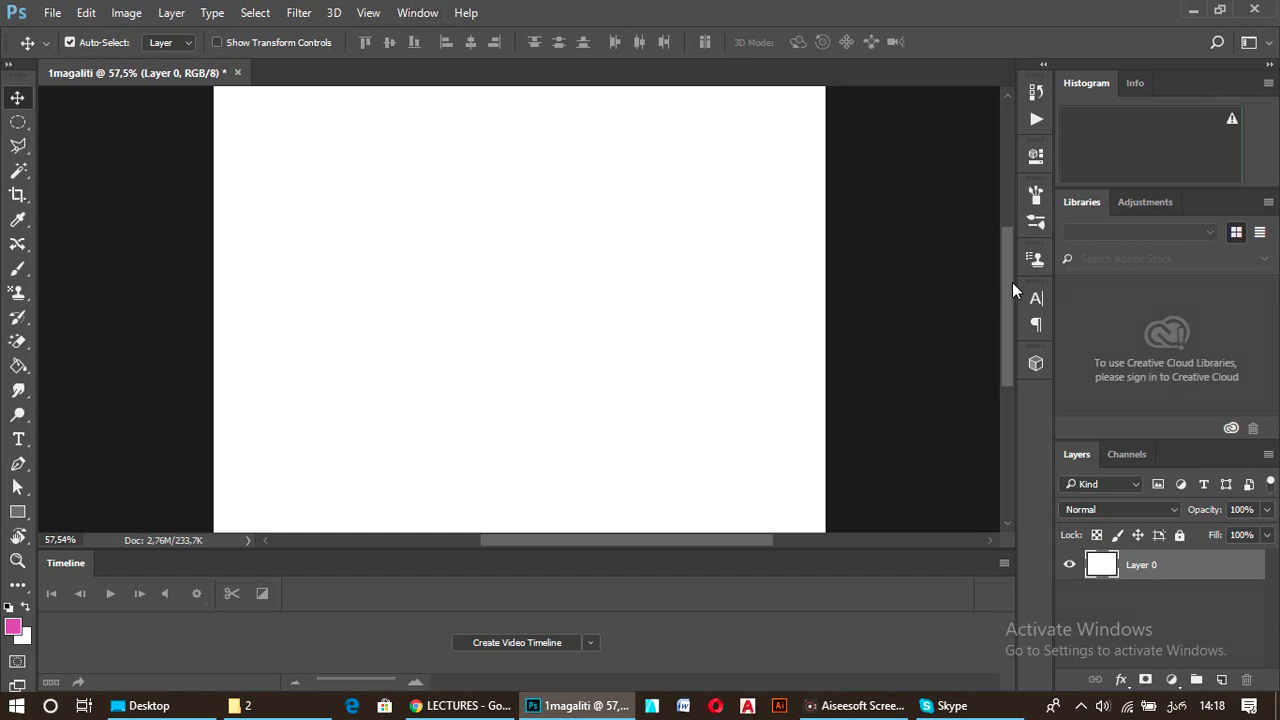
Look at the workspace list and Create Video Timeline options without changing anything.
left_click(1268, 42)
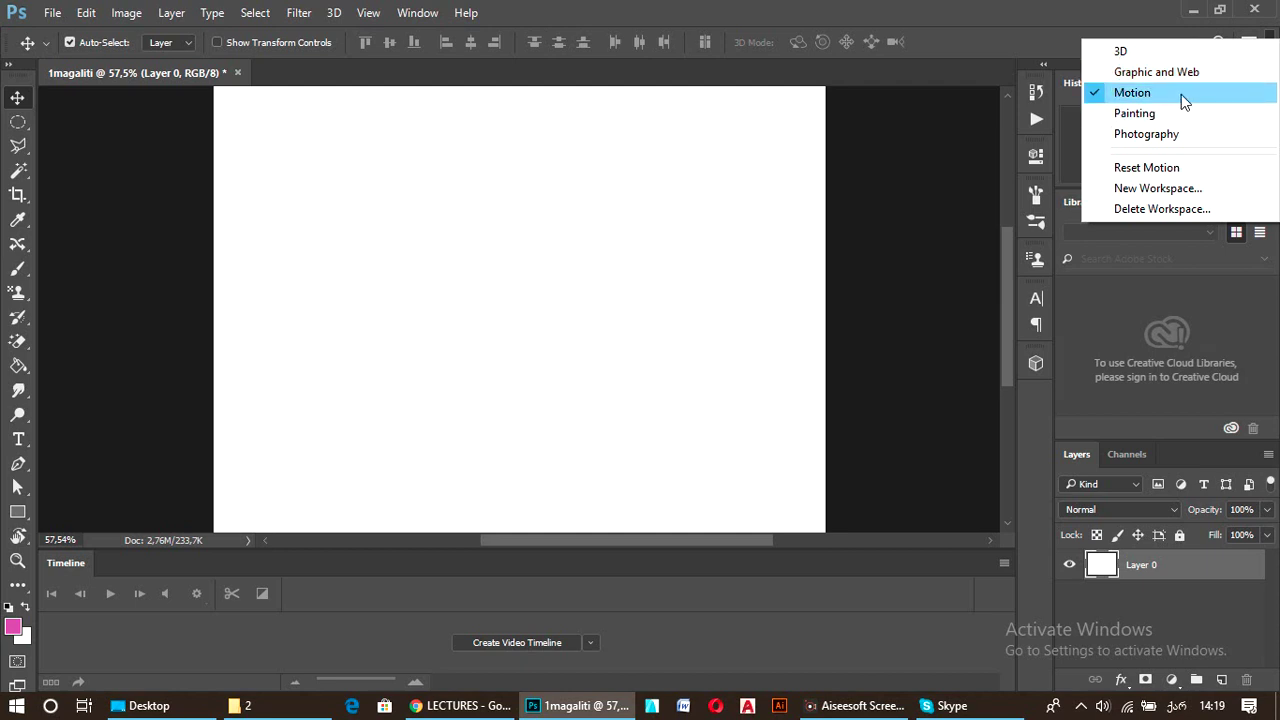
left_click(535, 207)
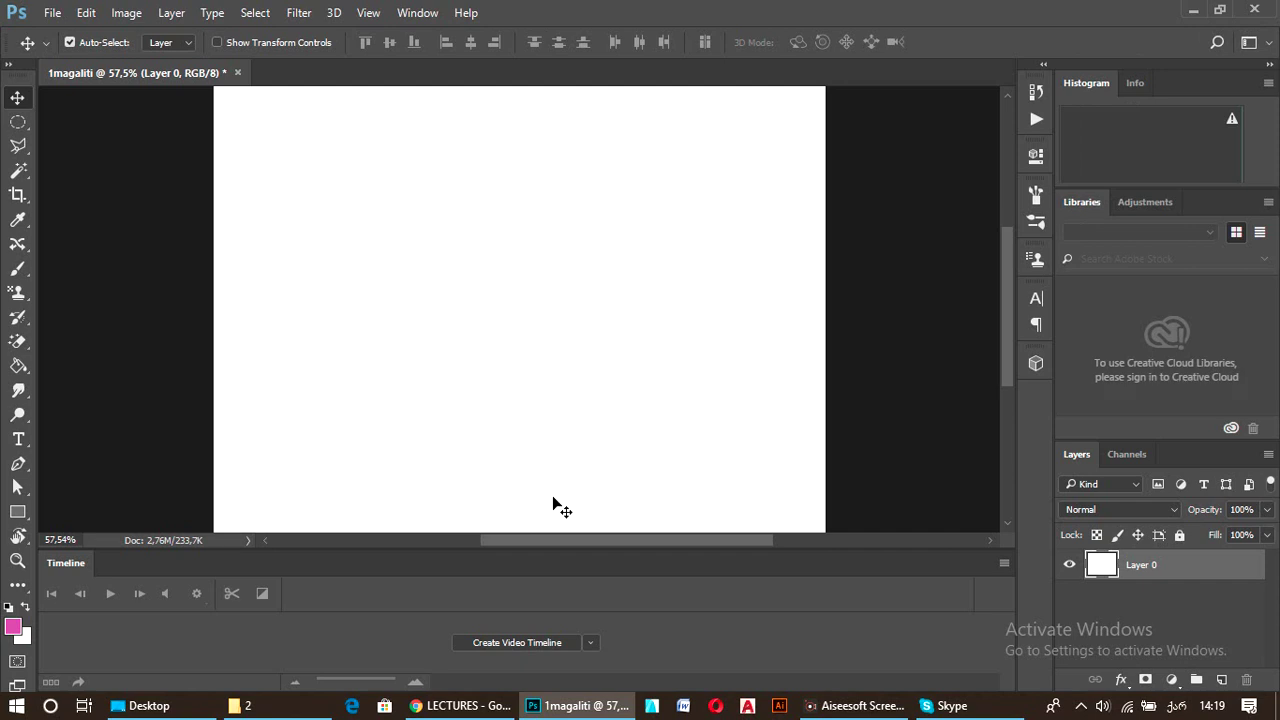
left_click(589, 643)
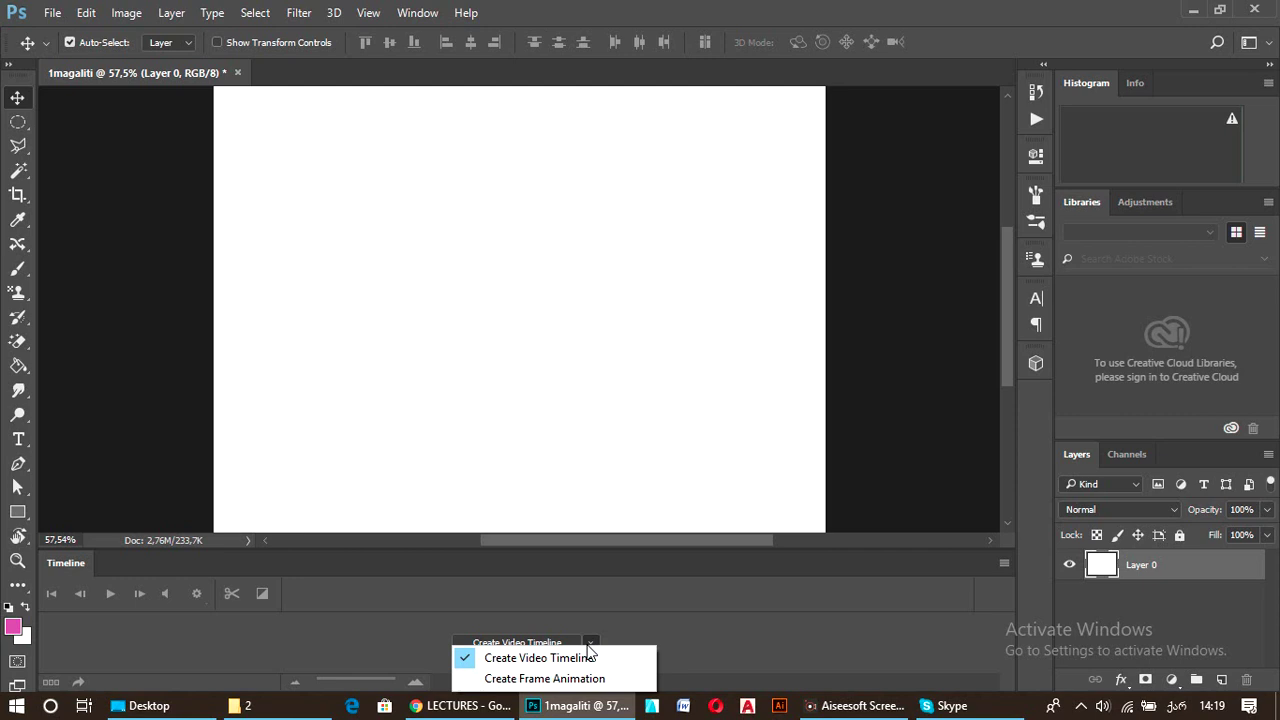
left_click(589, 655)
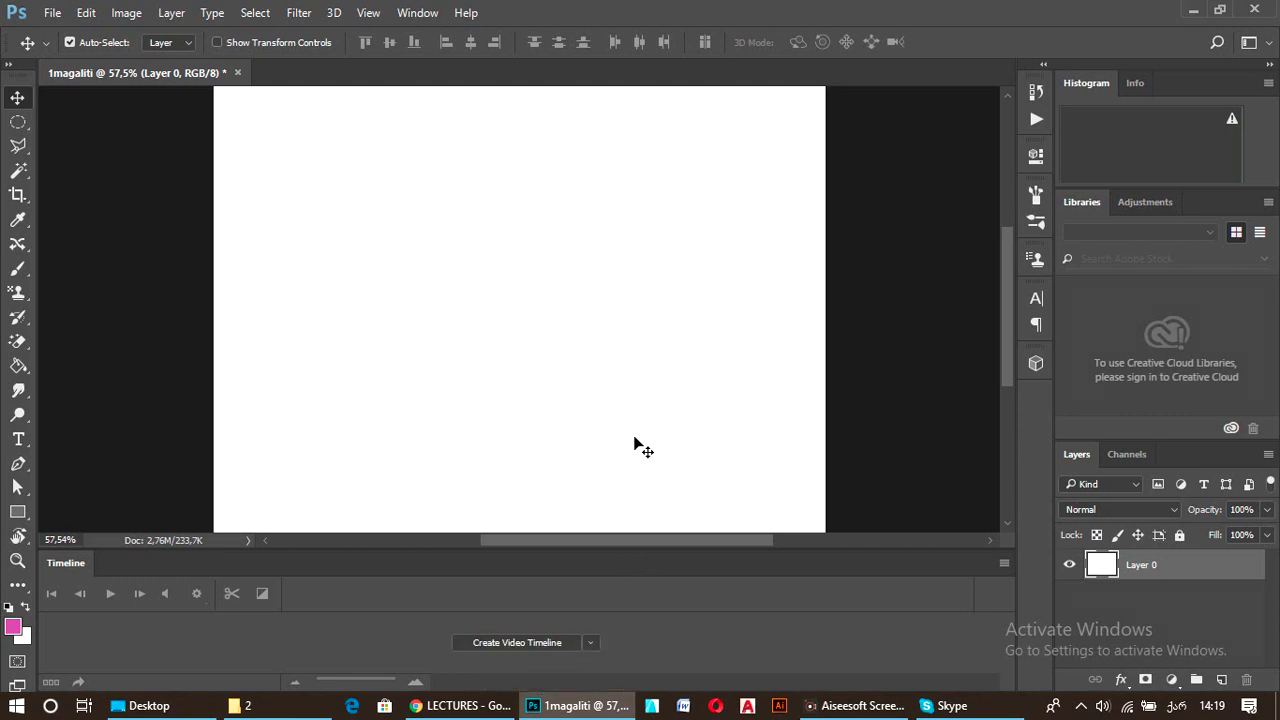
left_click(1268, 44)
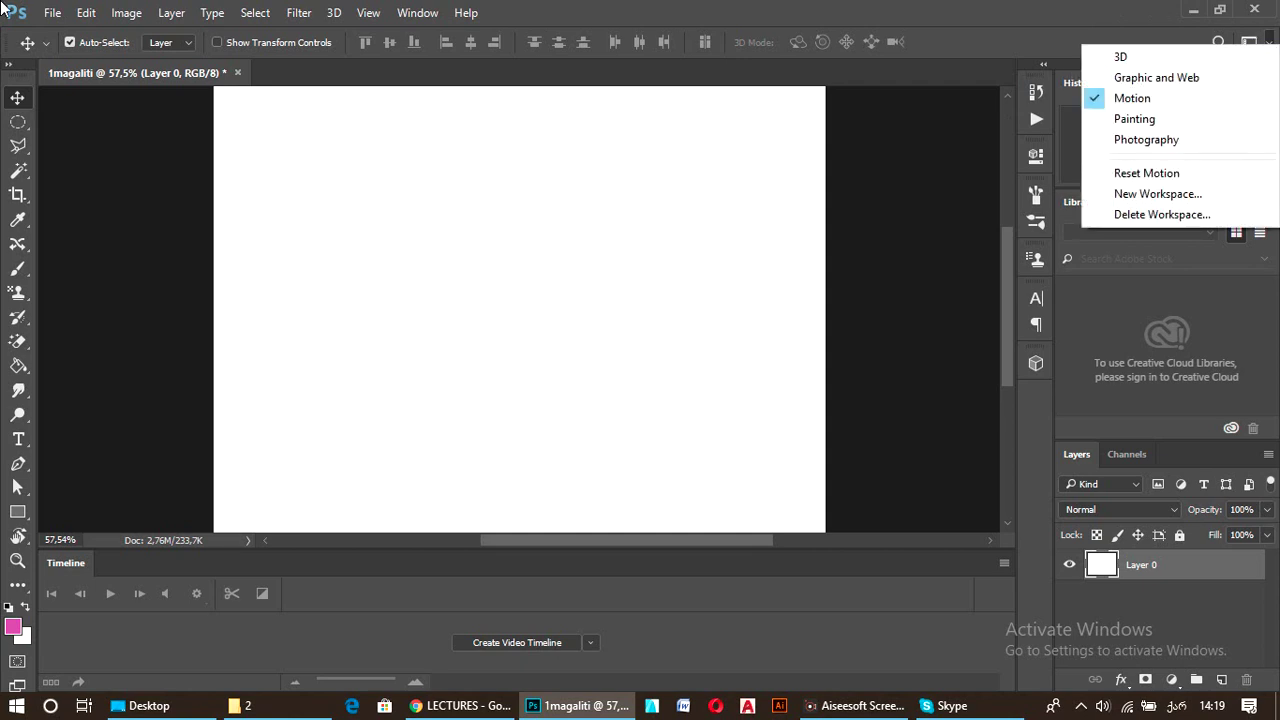
Try the Painting workspace, then return to Graphic and Web.
left_click(1134, 119)
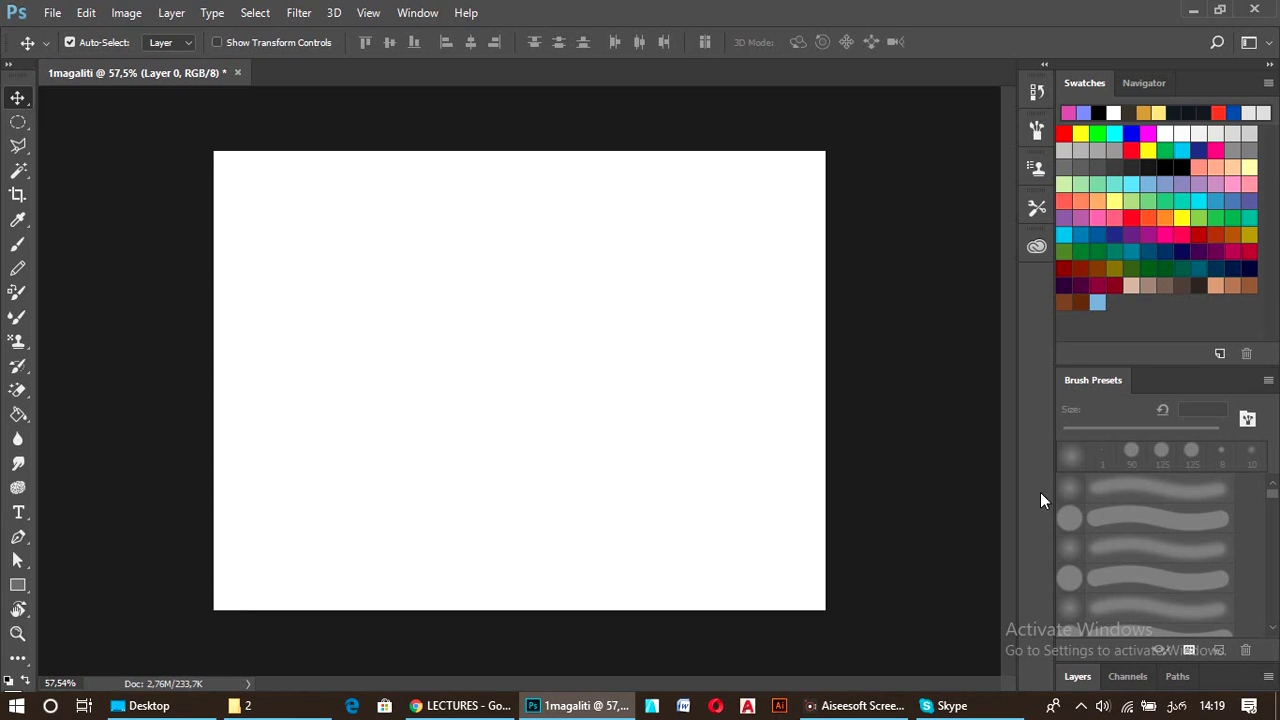
key("ctrl")
left_click(1268, 44)
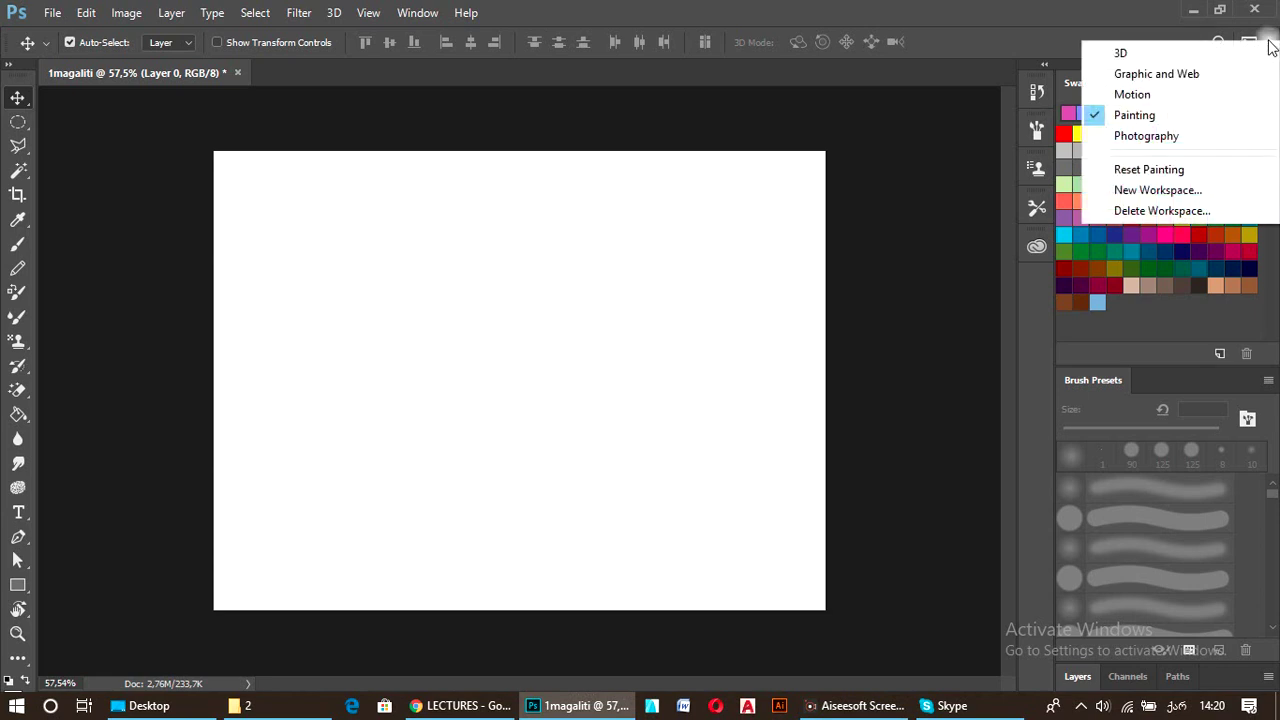
left_click(1226, 72)
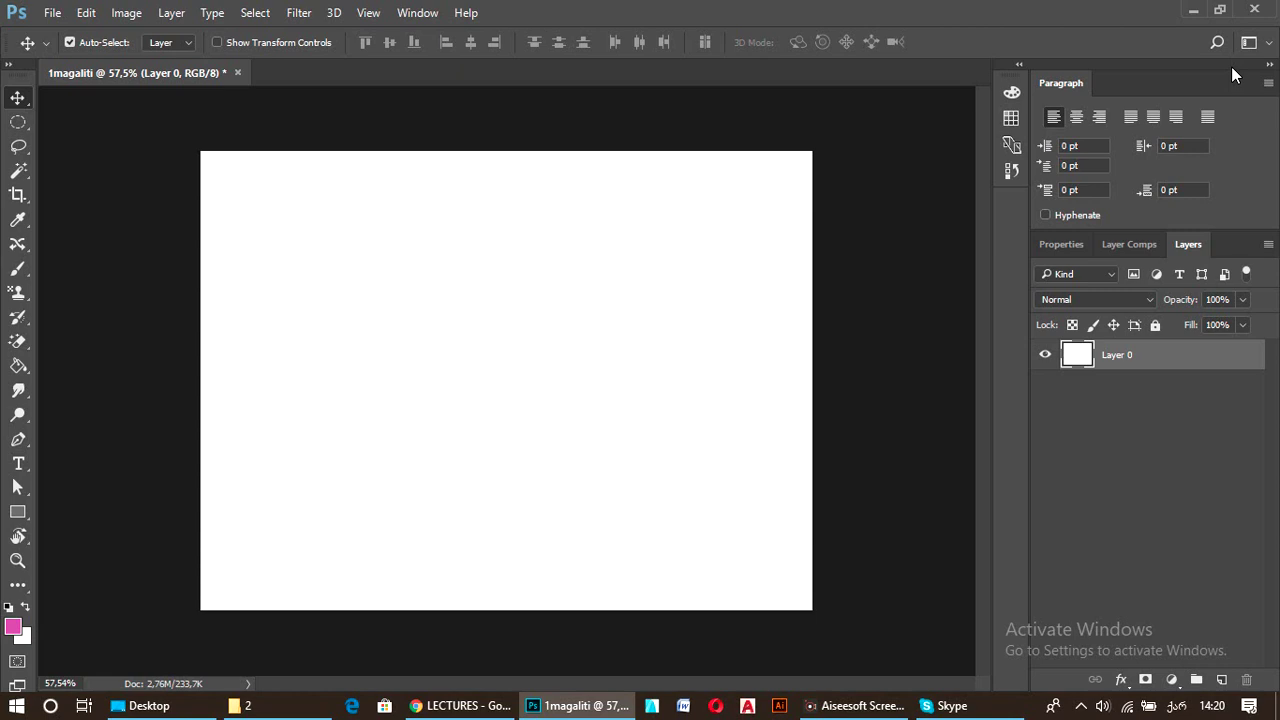
left_click(22, 66)
Float the Tools panel over the canvas and show it in two columns.
left_click_drag(24, 70, 24, 78)
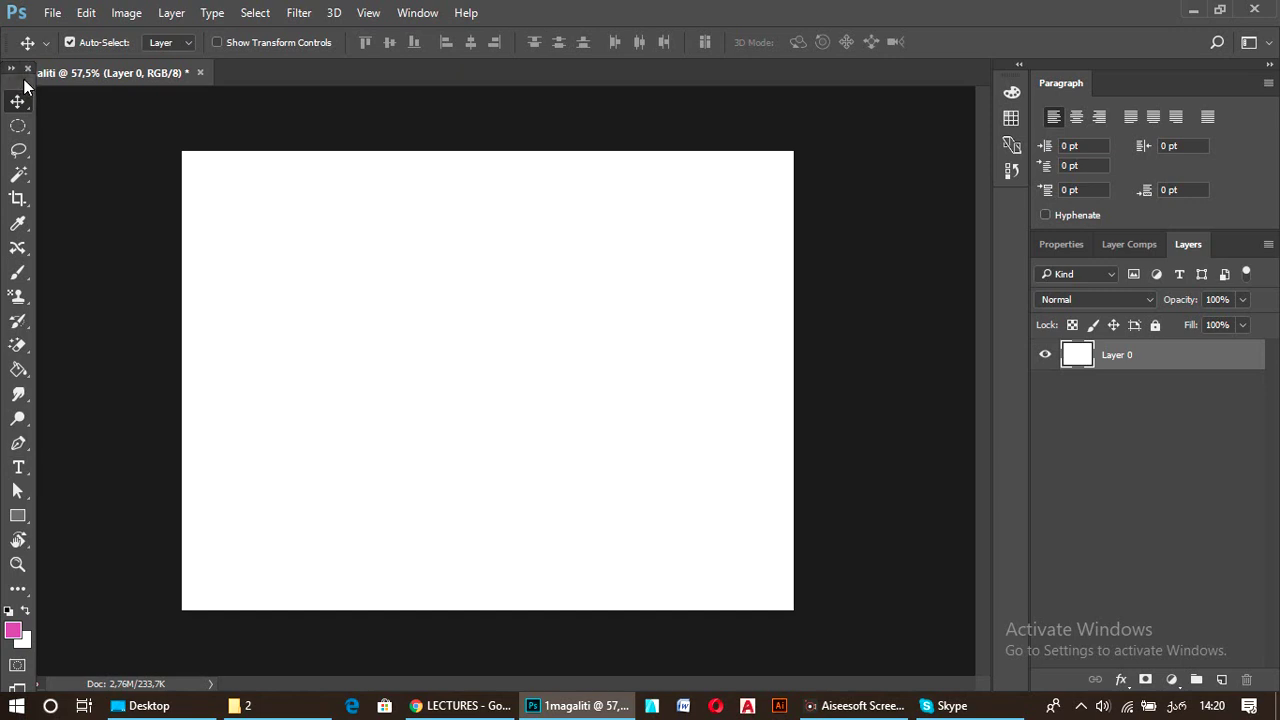
left_click_drag(22, 86, 350, 137)
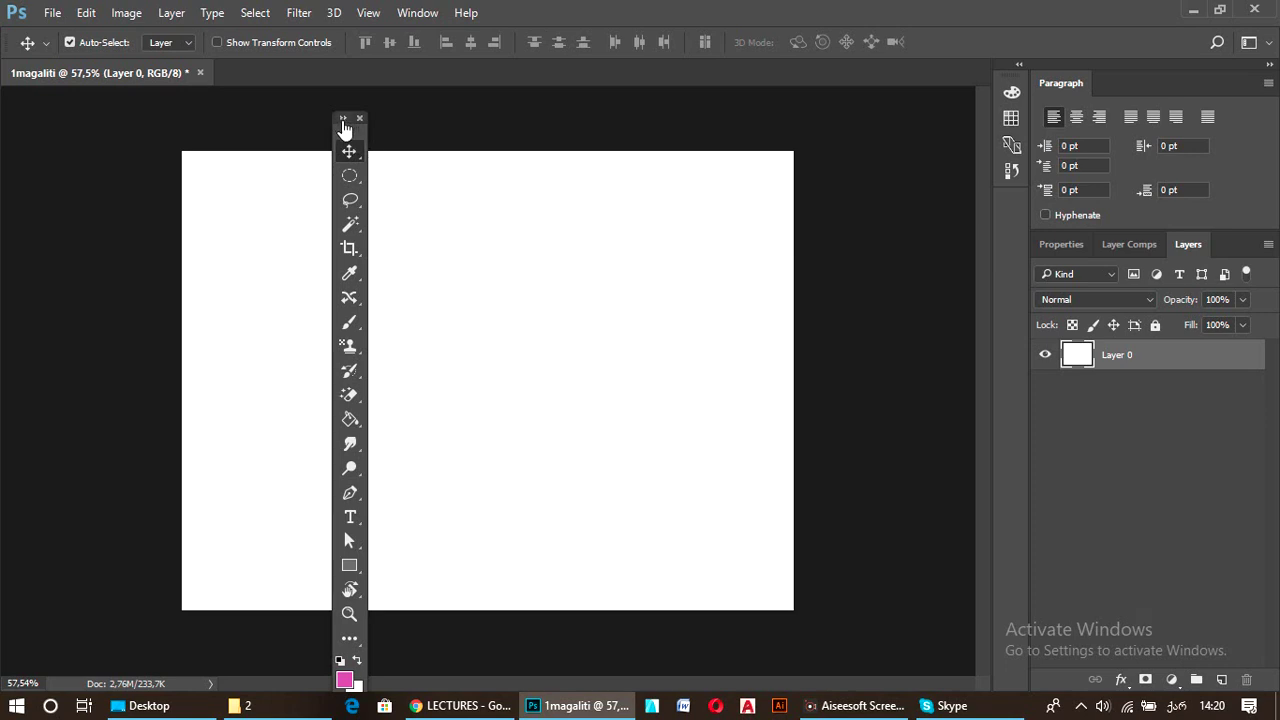
left_click(343, 120)
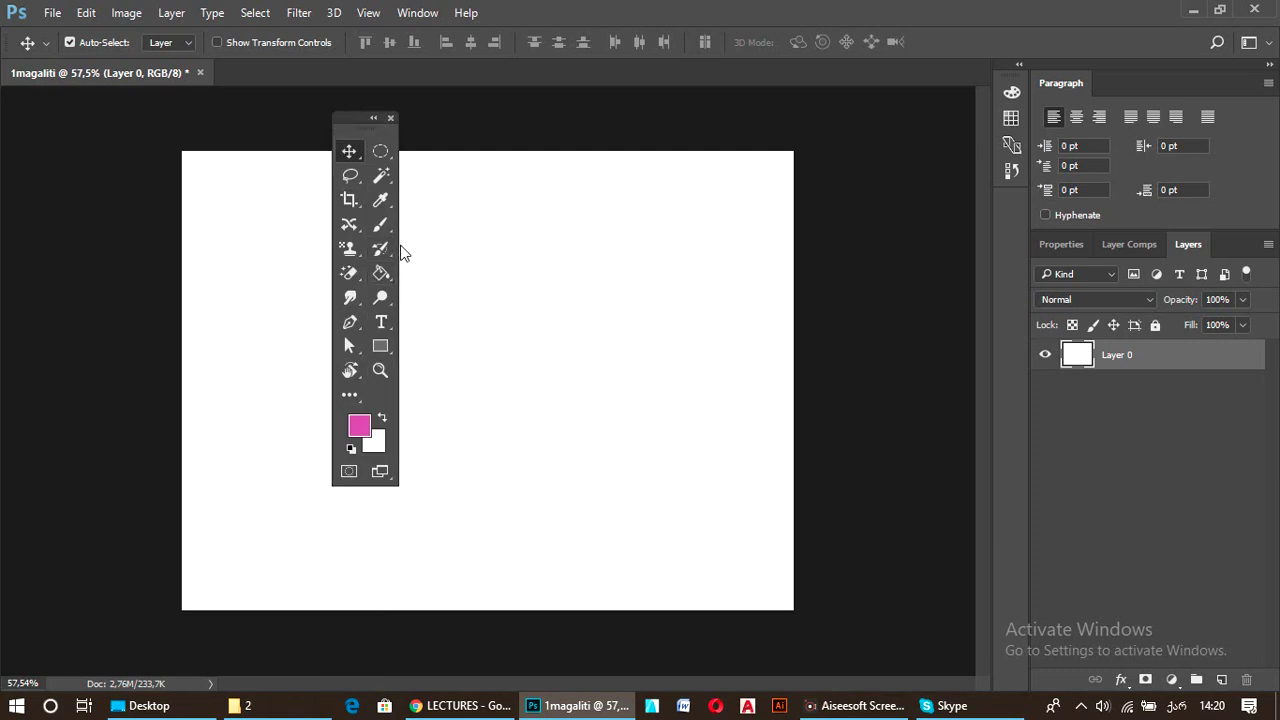
left_click(373, 119)
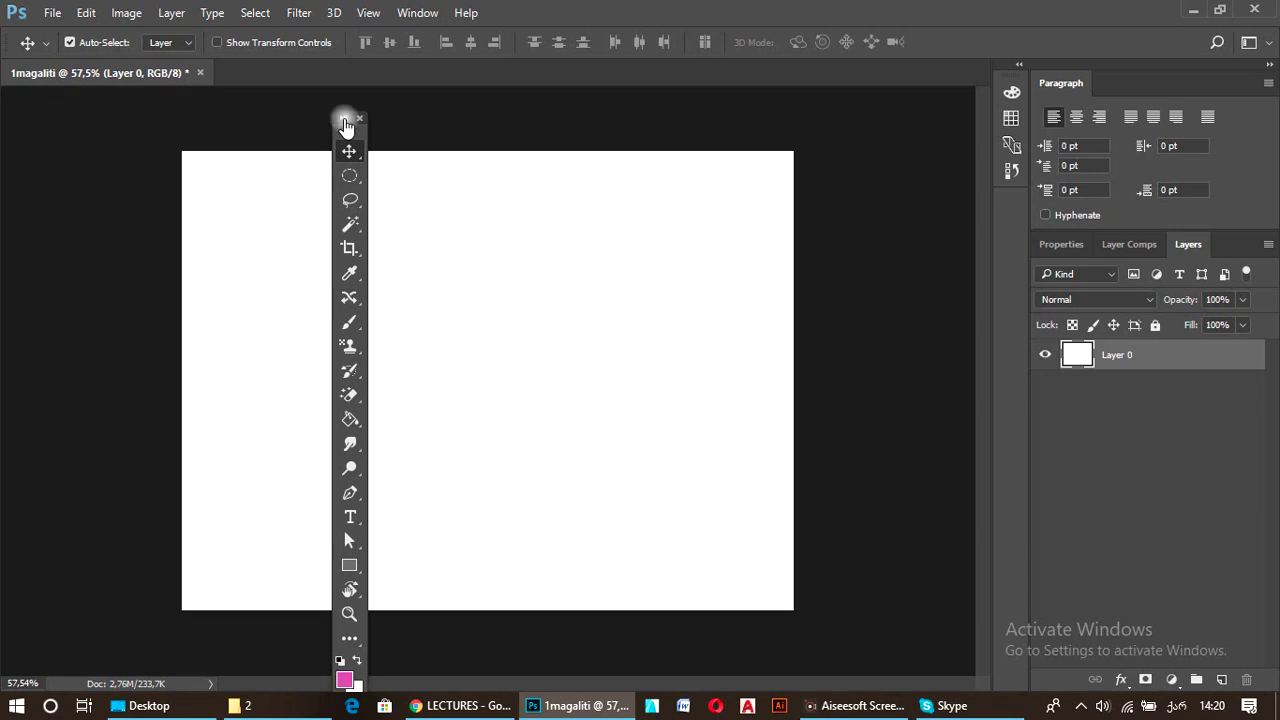
left_click(343, 118)
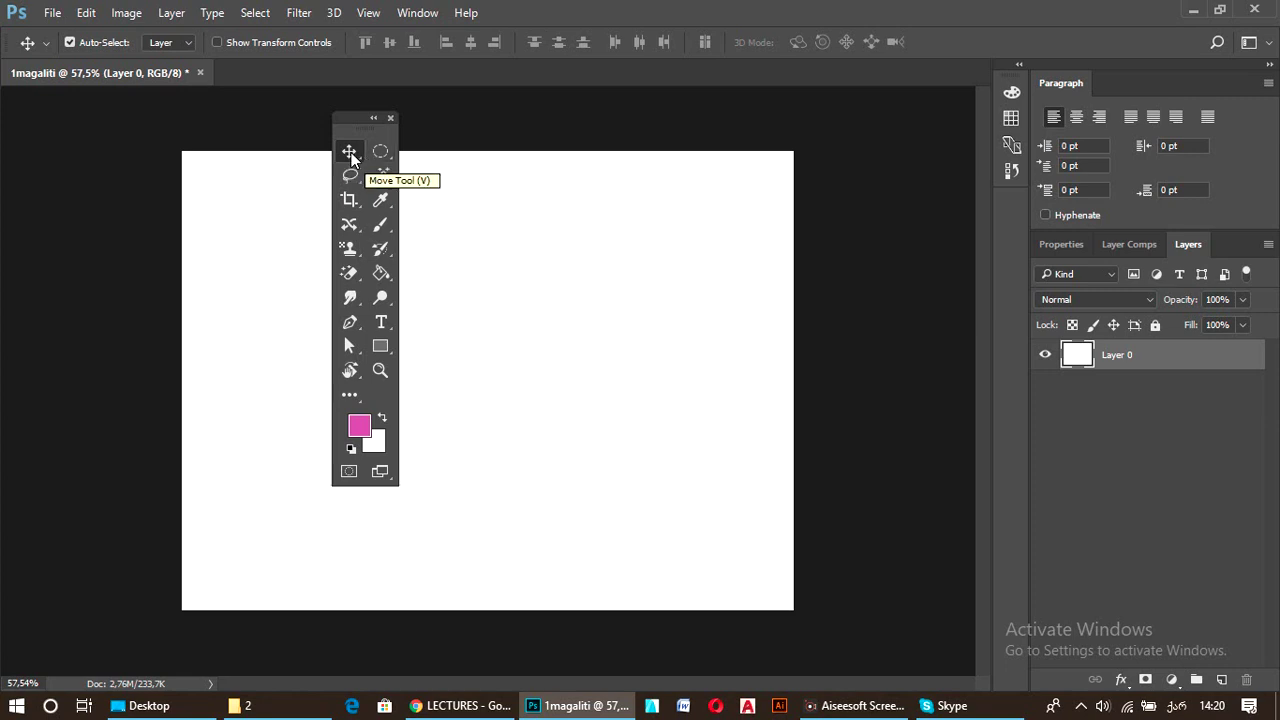
Inspect the Move, Paint Bucket, Hand and extra-tools flyouts, ending on the Polygonal Lasso group.
right_click(350, 153)
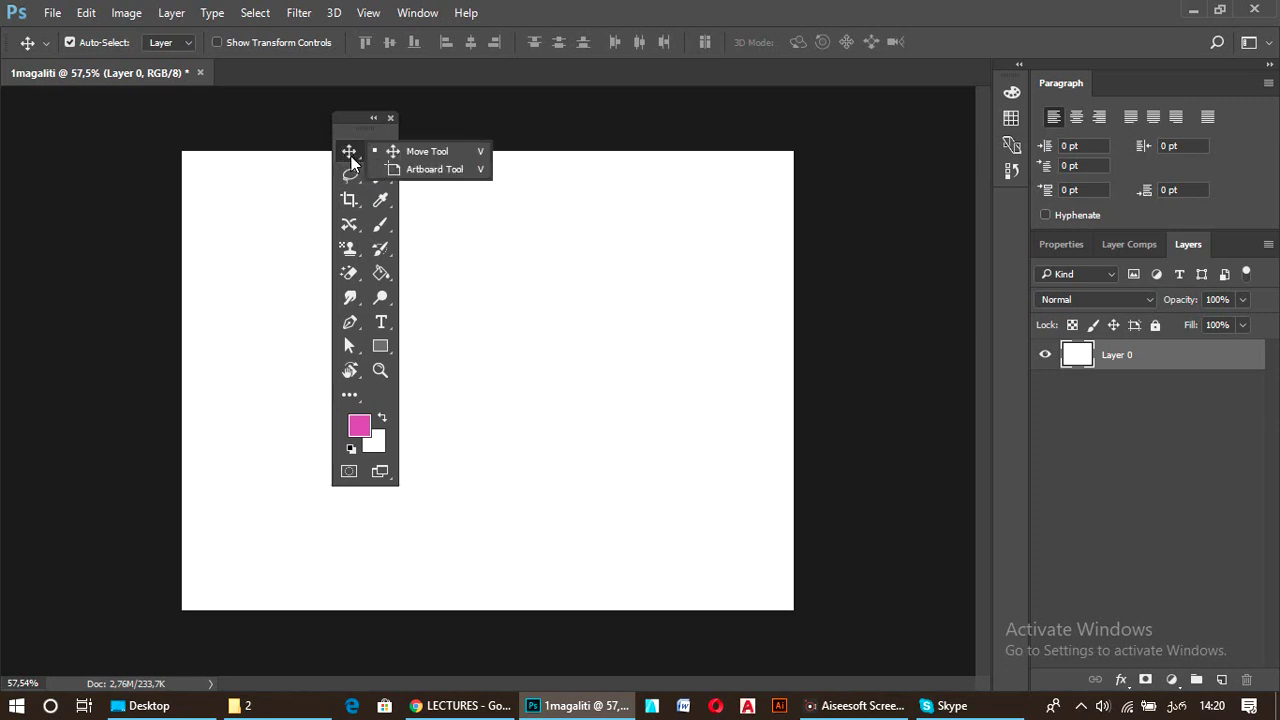
left_click(379, 274)
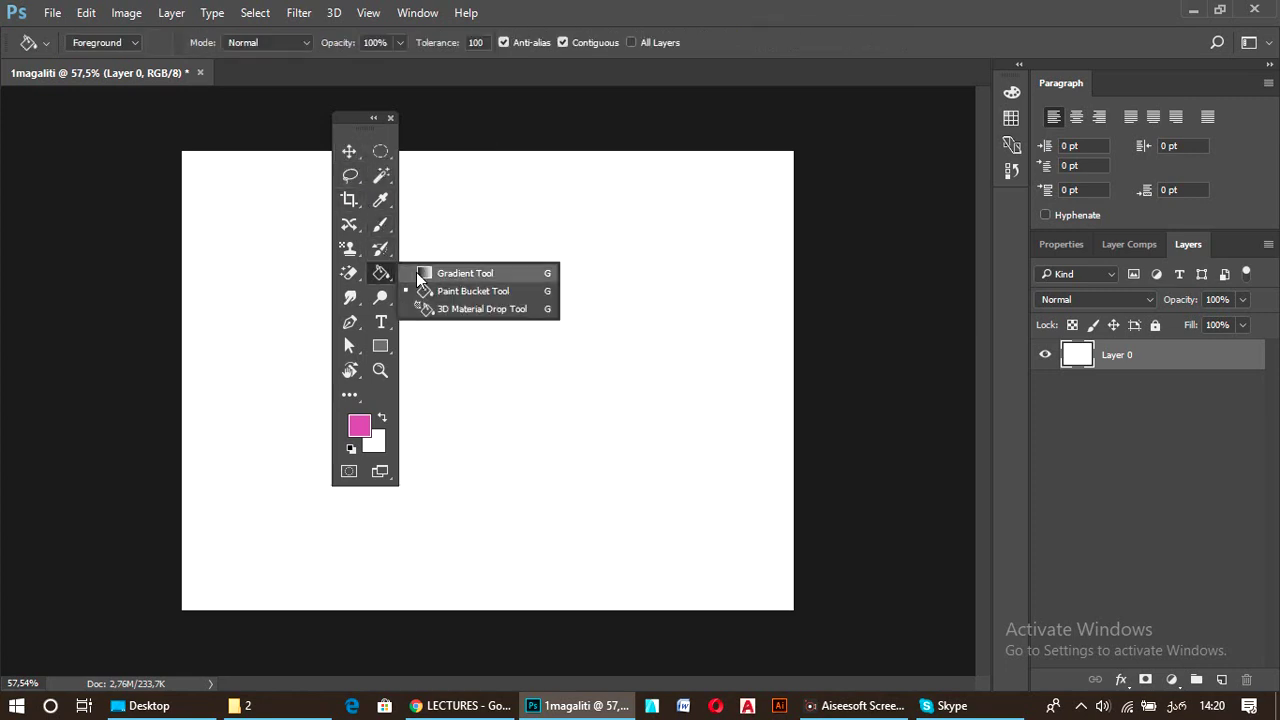
left_click(349, 372)
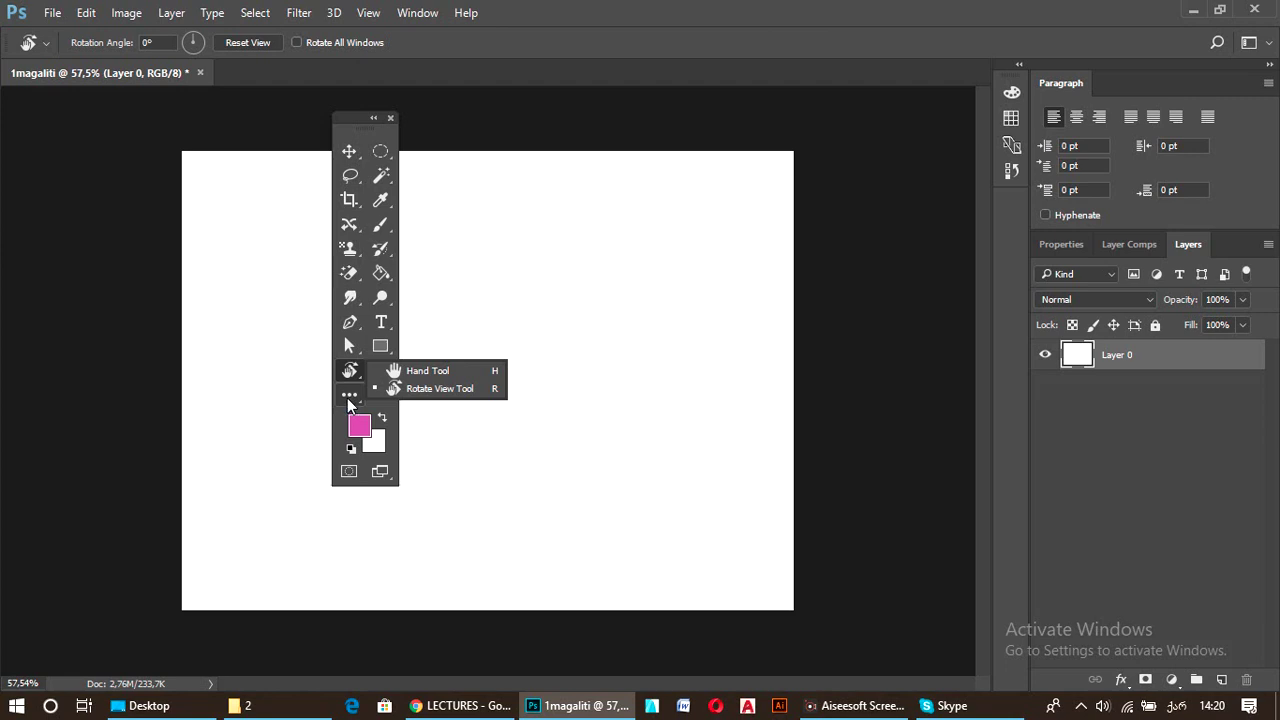
left_click(347, 398)
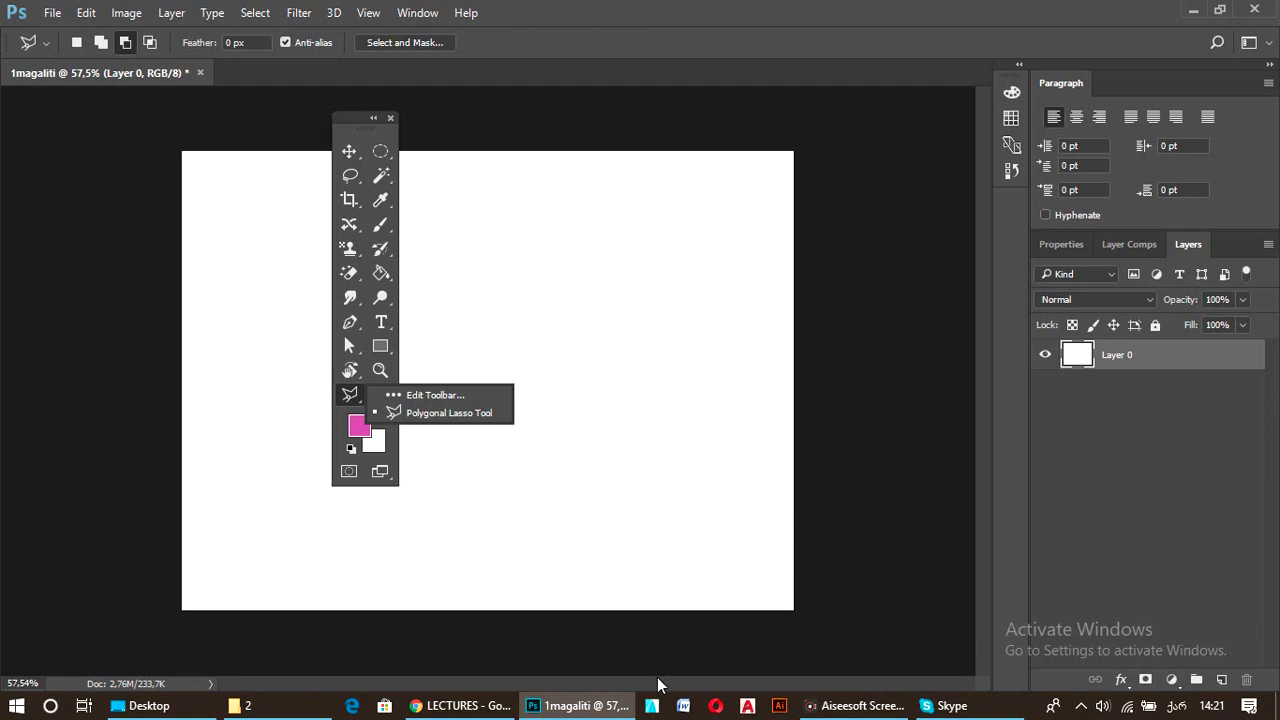
left_click(659, 684)
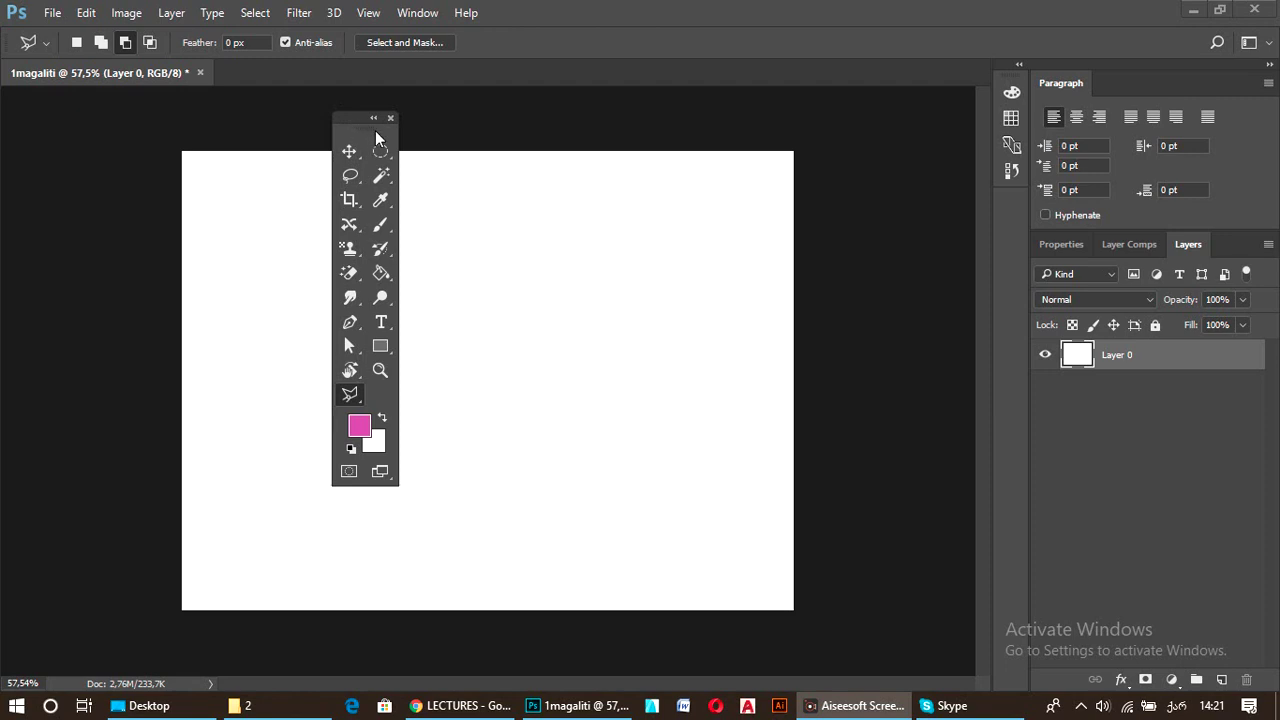
left_click(350, 396)
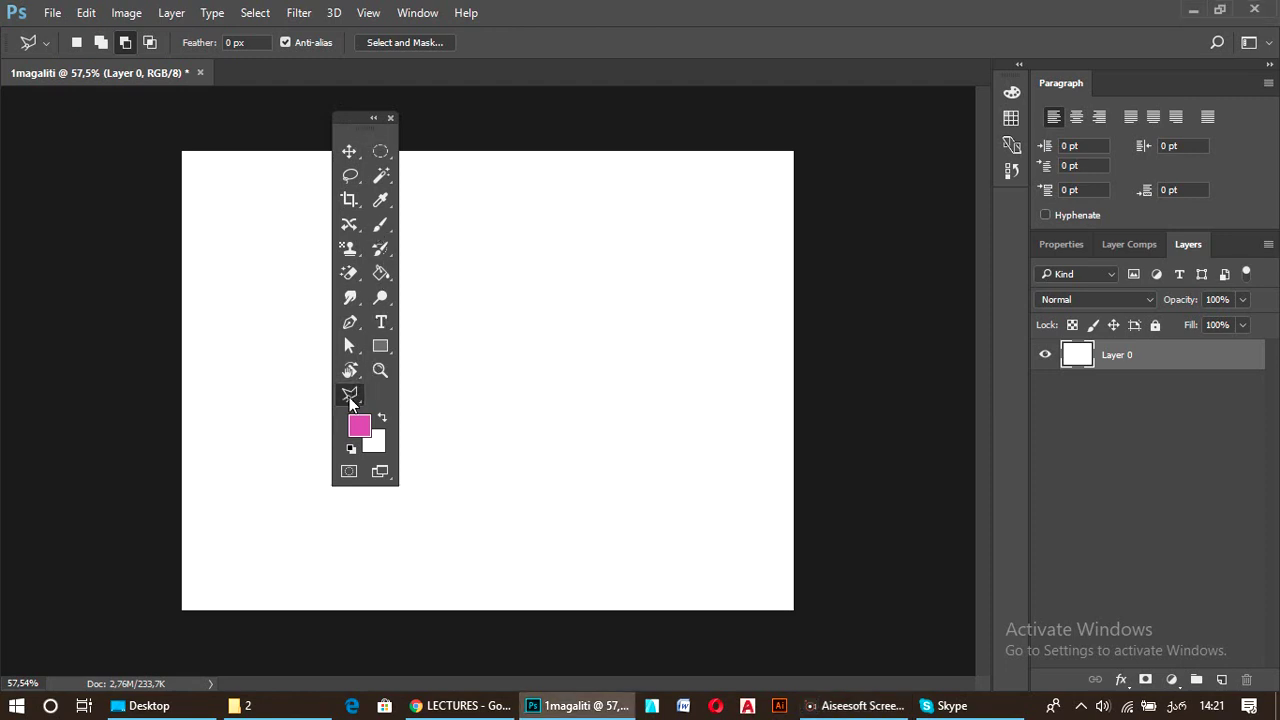
right_click(355, 396)
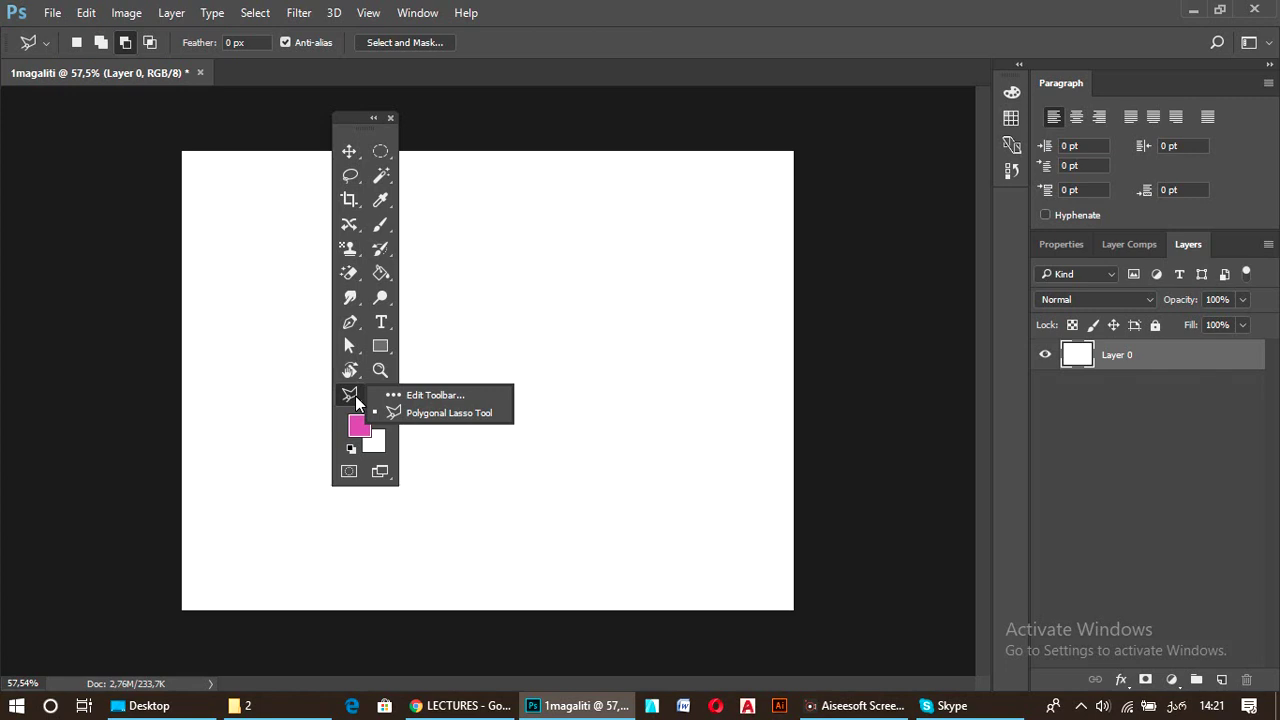
In Edit Toolbar, move the Crop and Eyedropper tools into Extra Tools.
left_click(415, 396)
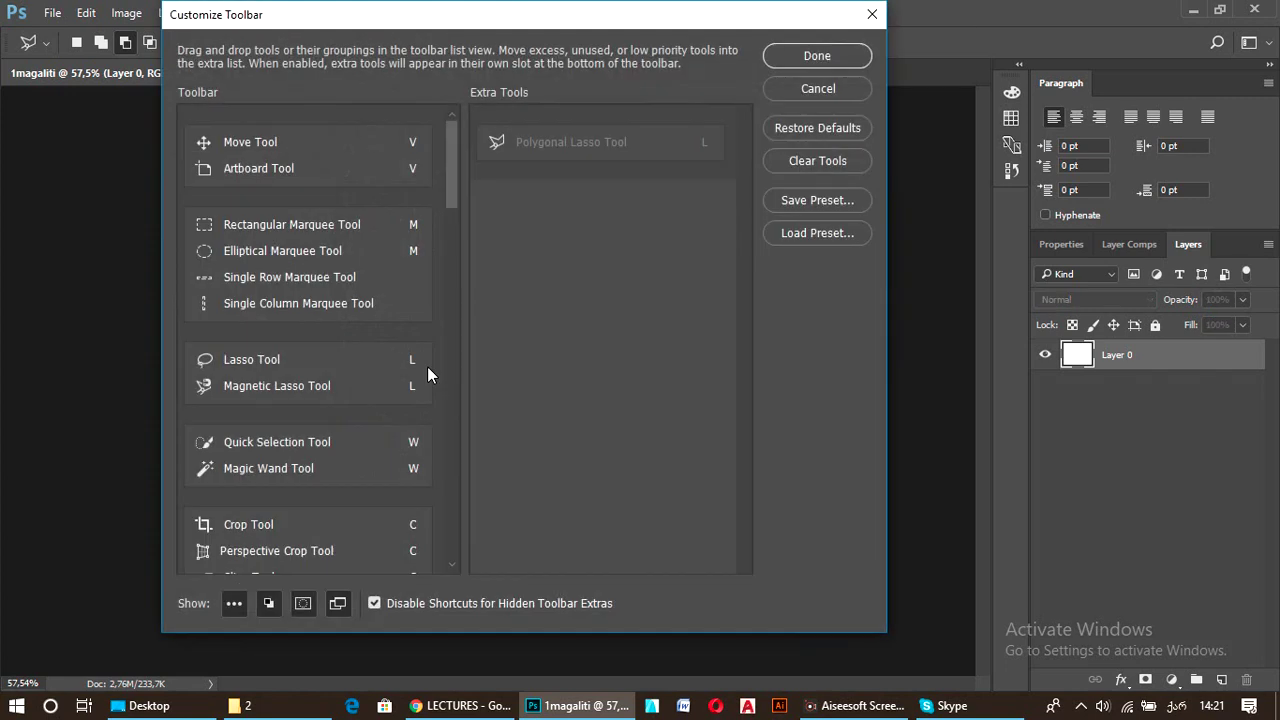
mouse_move(532, 20)
left_mouse_down()
mouse_move(588, 8)
mouse_move(578, 22)
left_mouse_up()
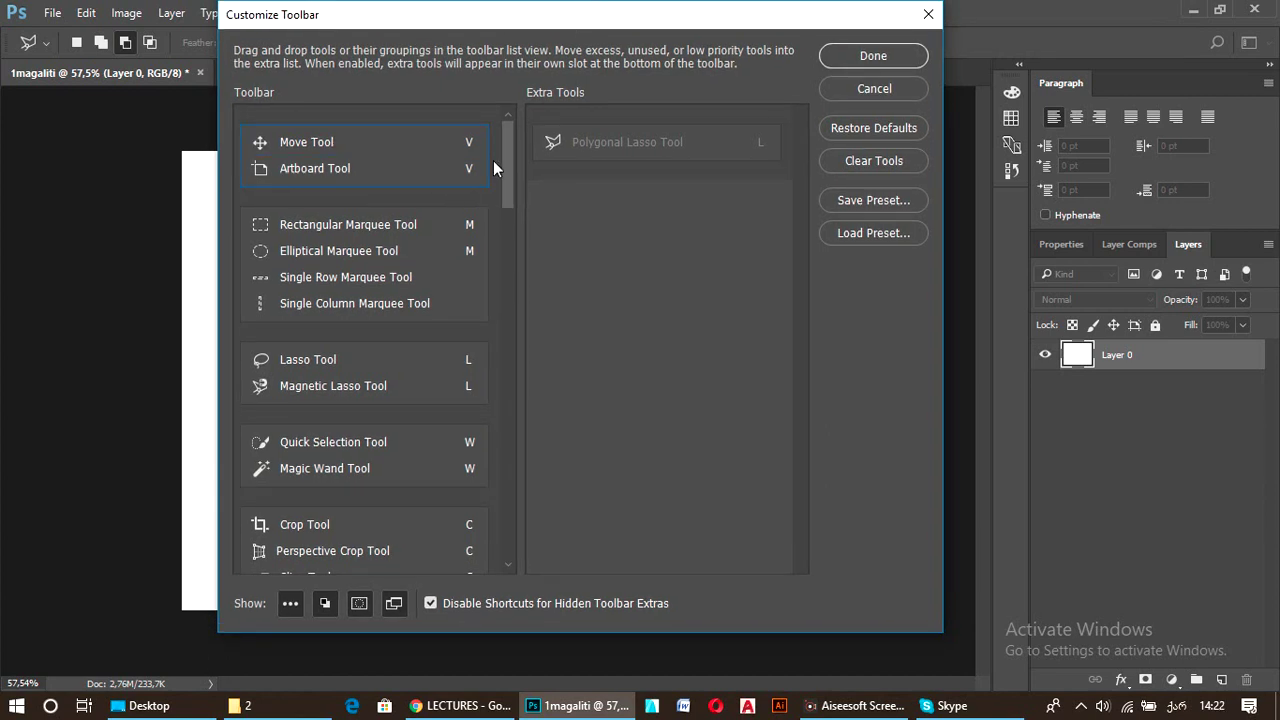
left_click_drag(505, 168, 505, 189)
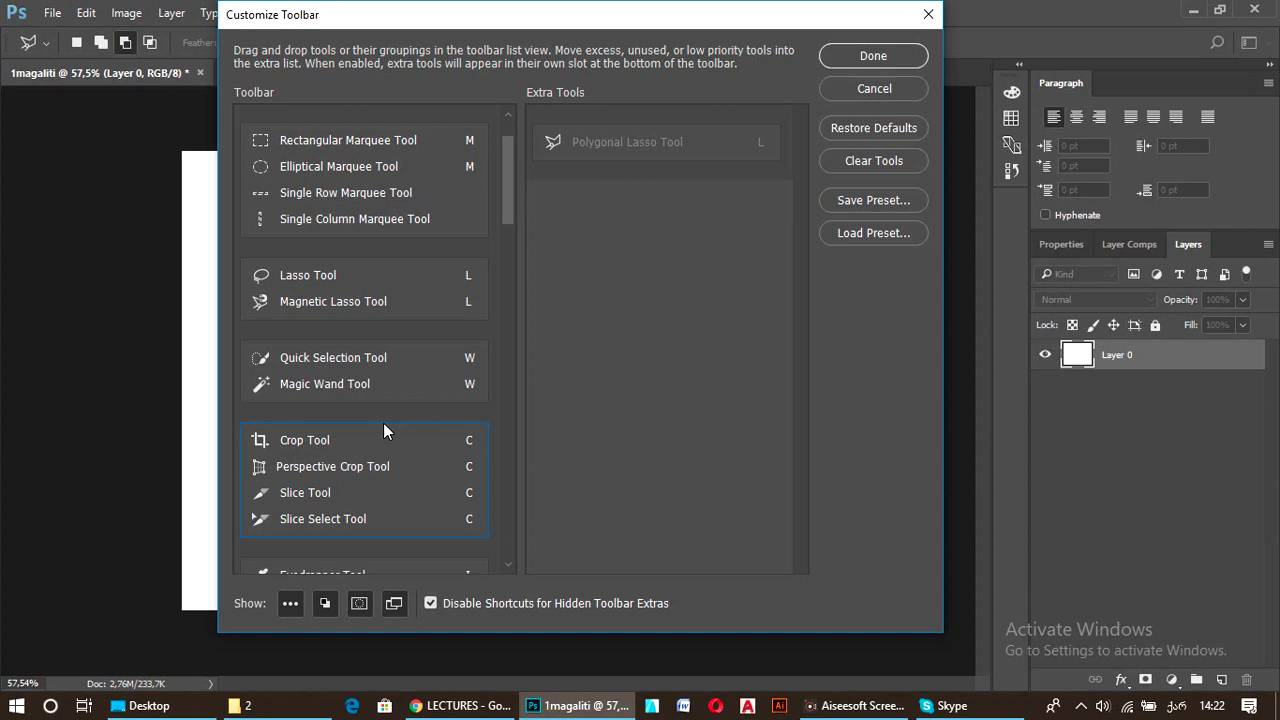
left_click_drag(330, 437, 428, 387)
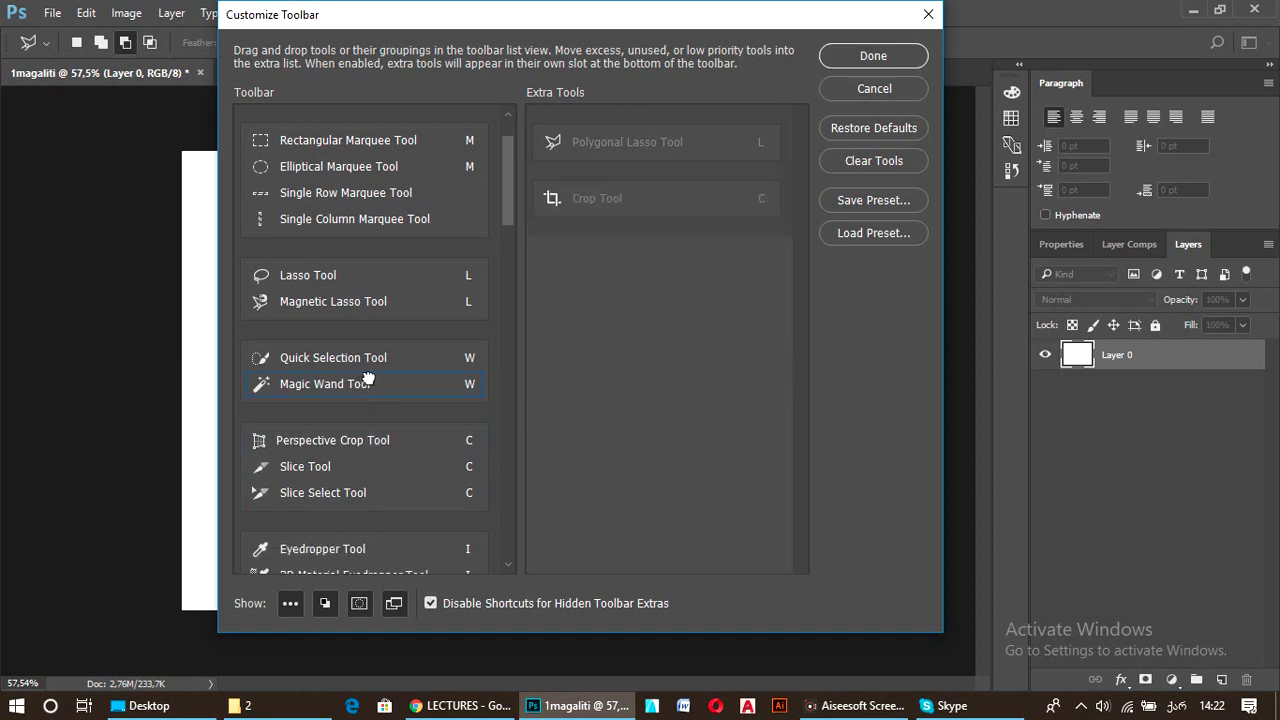
left_click_drag(343, 549, 453, 454)
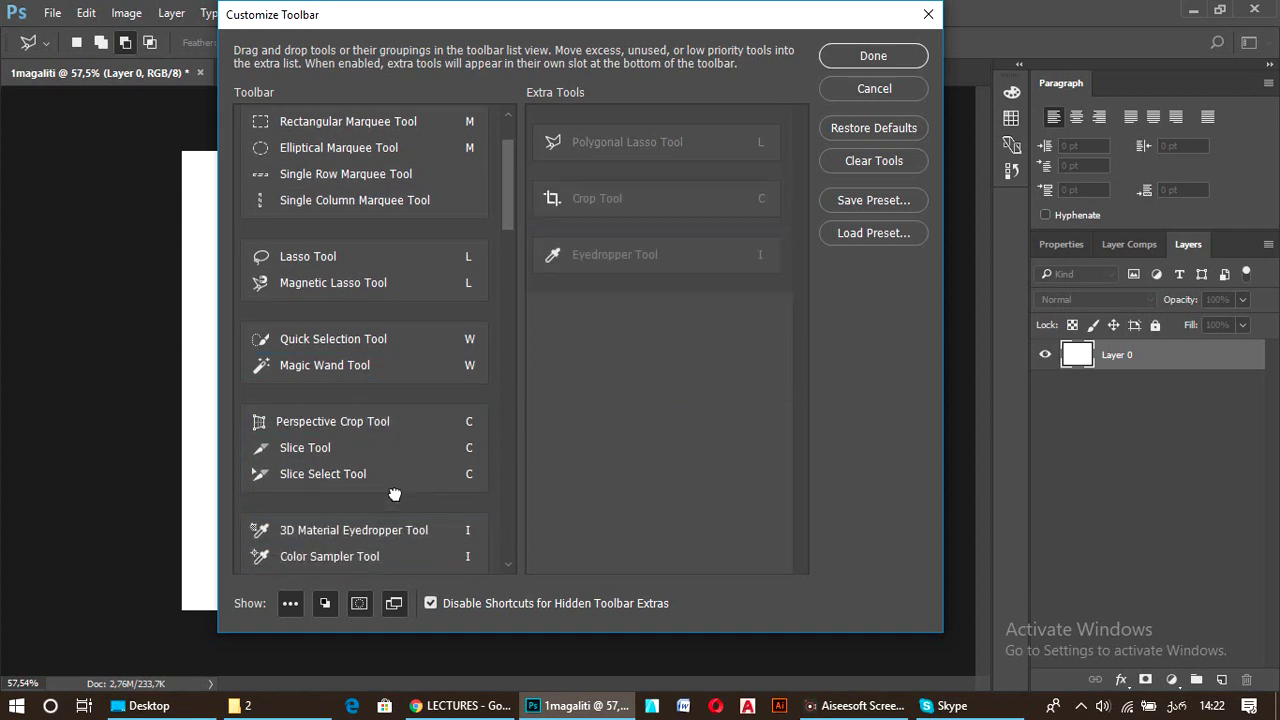
Move the Color Sampler, Spot Healing Brush and Red Eye tools into Extra Tools.
scroll(394, 491, "down", 1)
left_click_drag(340, 519, 543, 427)
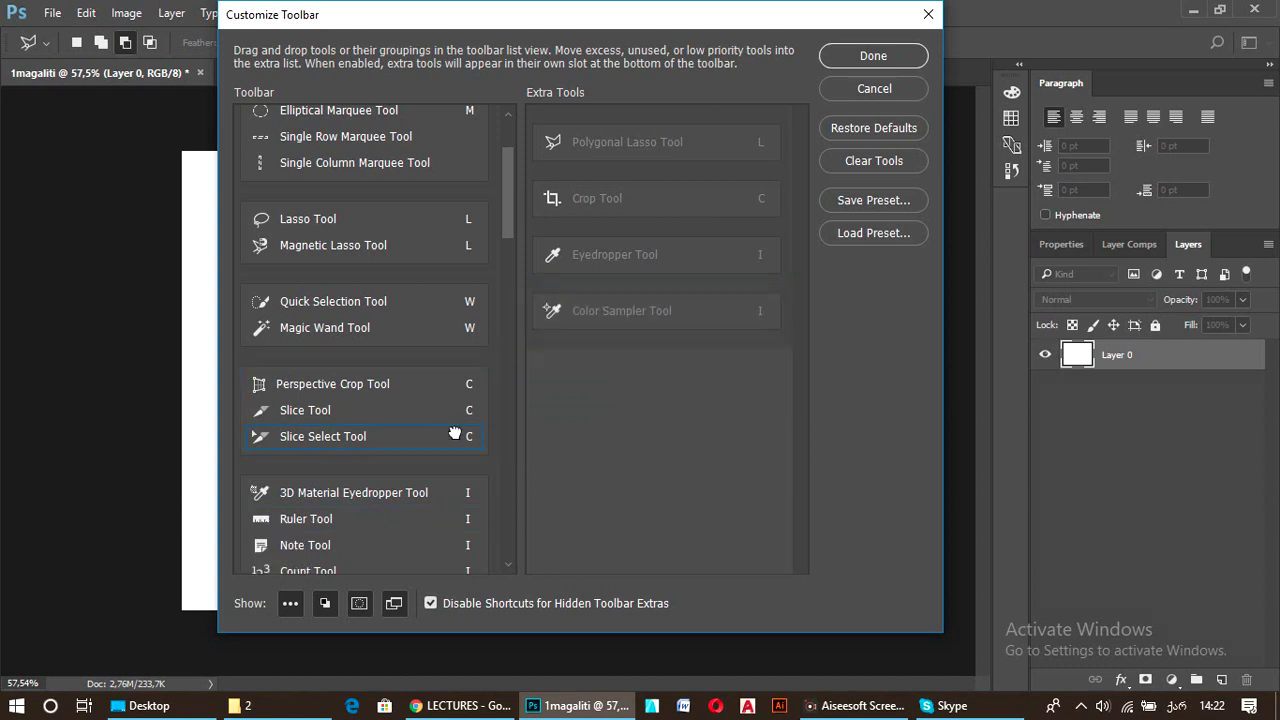
scroll(434, 434, "down", 3)
scroll(434, 457, "down", 3)
left_click_drag(332, 467, 577, 437)
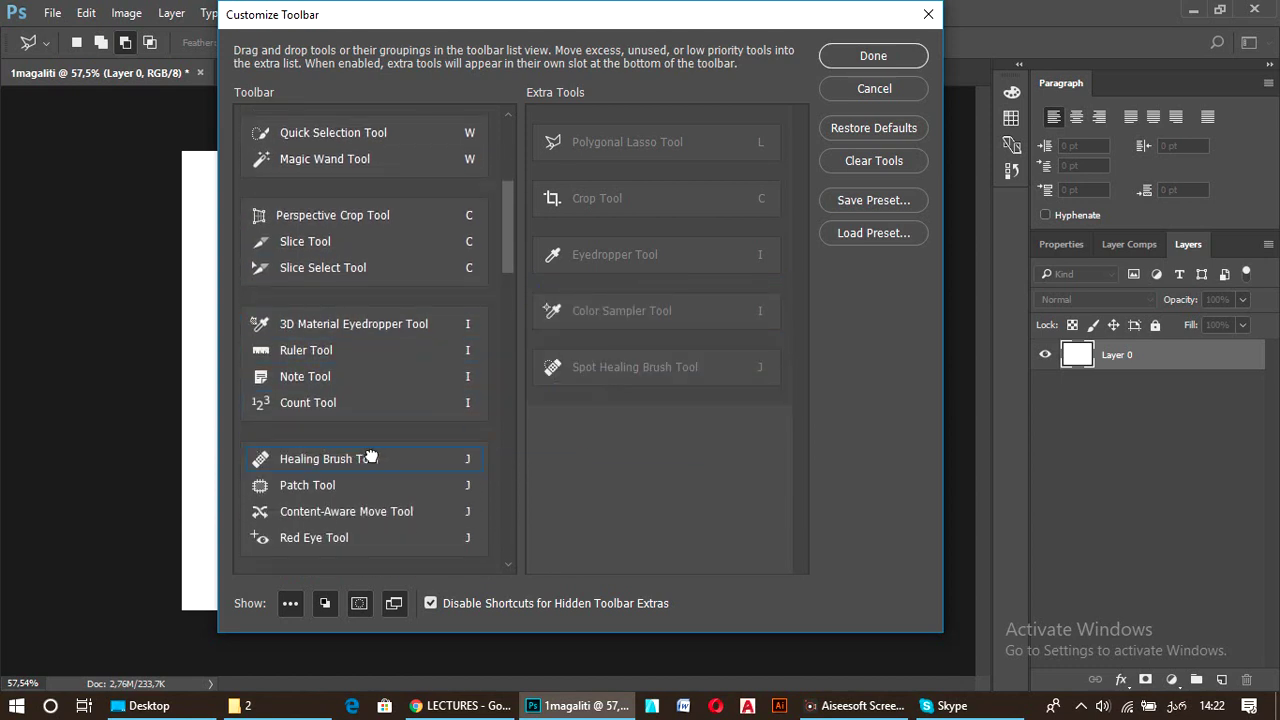
scroll(316, 488, "down", 3)
mouse_move(323, 462)
left_mouse_down()
mouse_move(517, 551)
mouse_move(543, 511)
left_mouse_up()
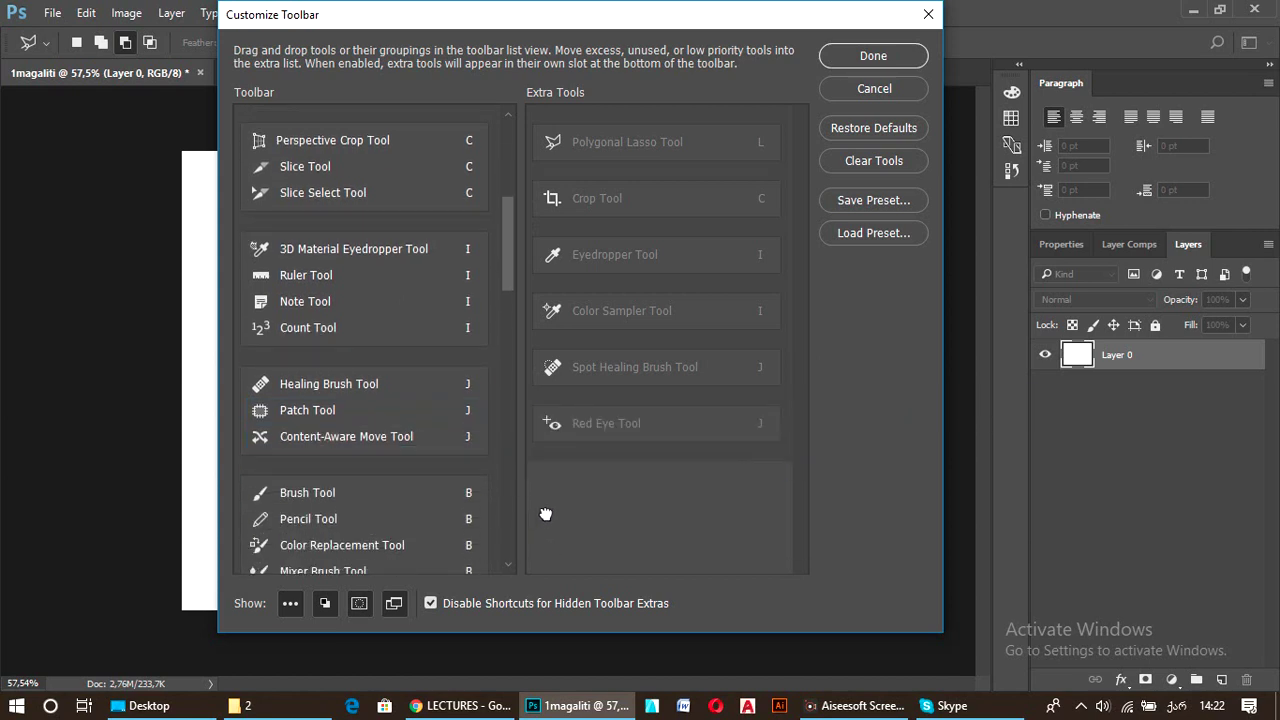
Place the Lasso Tool below the Magnetic Lasso Tool in the toolbar list.
scroll(374, 462, "down", 5)
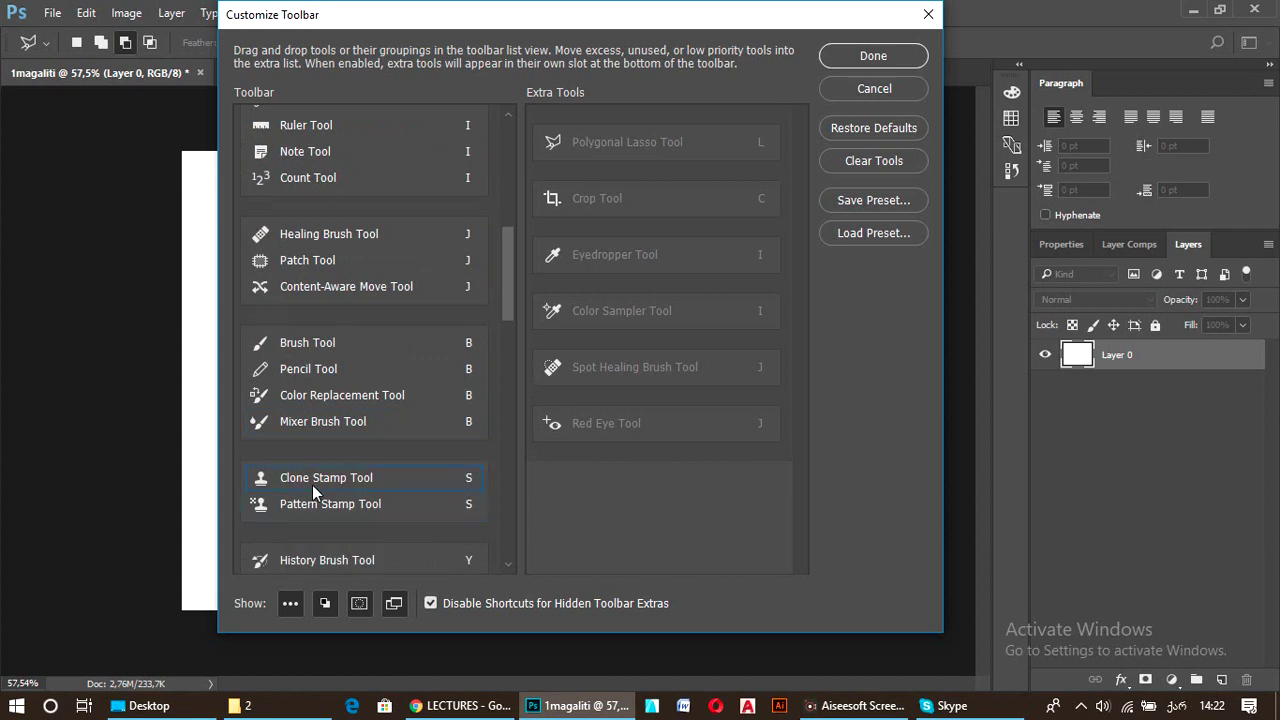
scroll(460, 178, "up", 1)
scroll(440, 180, "up", 4)
scroll(433, 200, "up", 4)
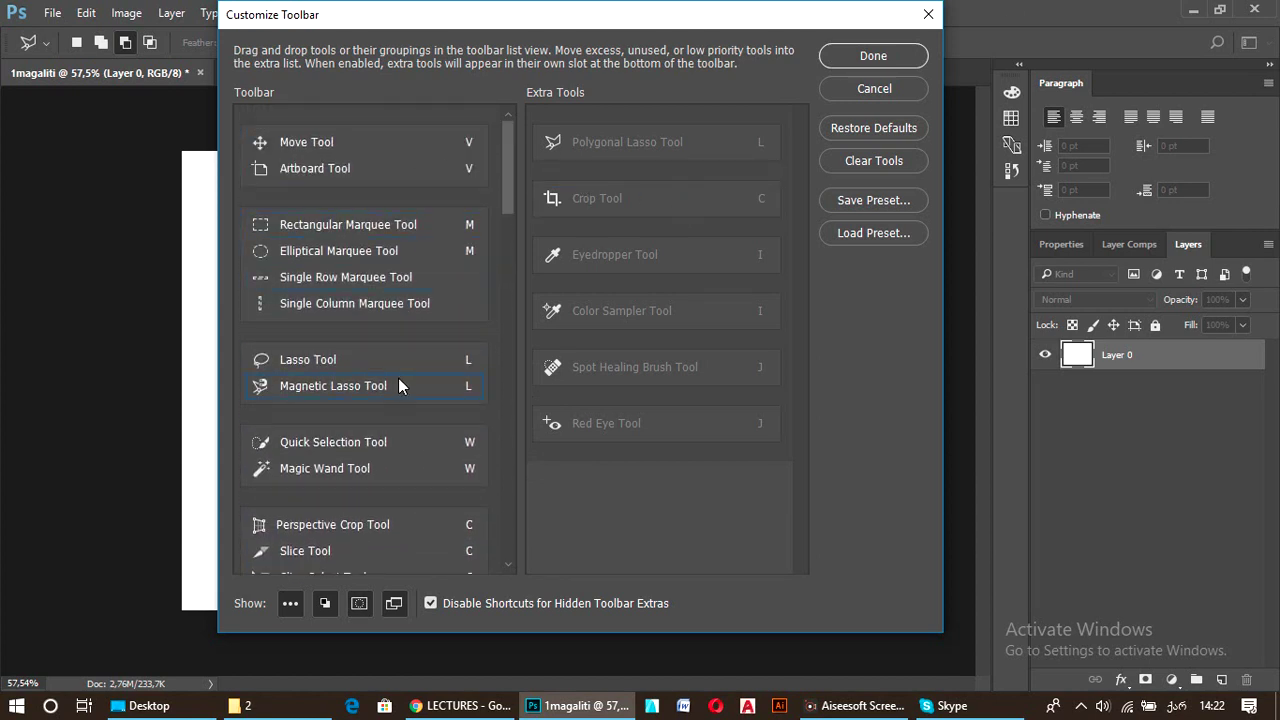
mouse_move(354, 359)
left_mouse_down()
mouse_move(662, 116)
mouse_move(664, 145)
mouse_move(366, 186)
mouse_move(242, 387)
mouse_move(320, 361)
mouse_move(358, 366)
left_mouse_up()
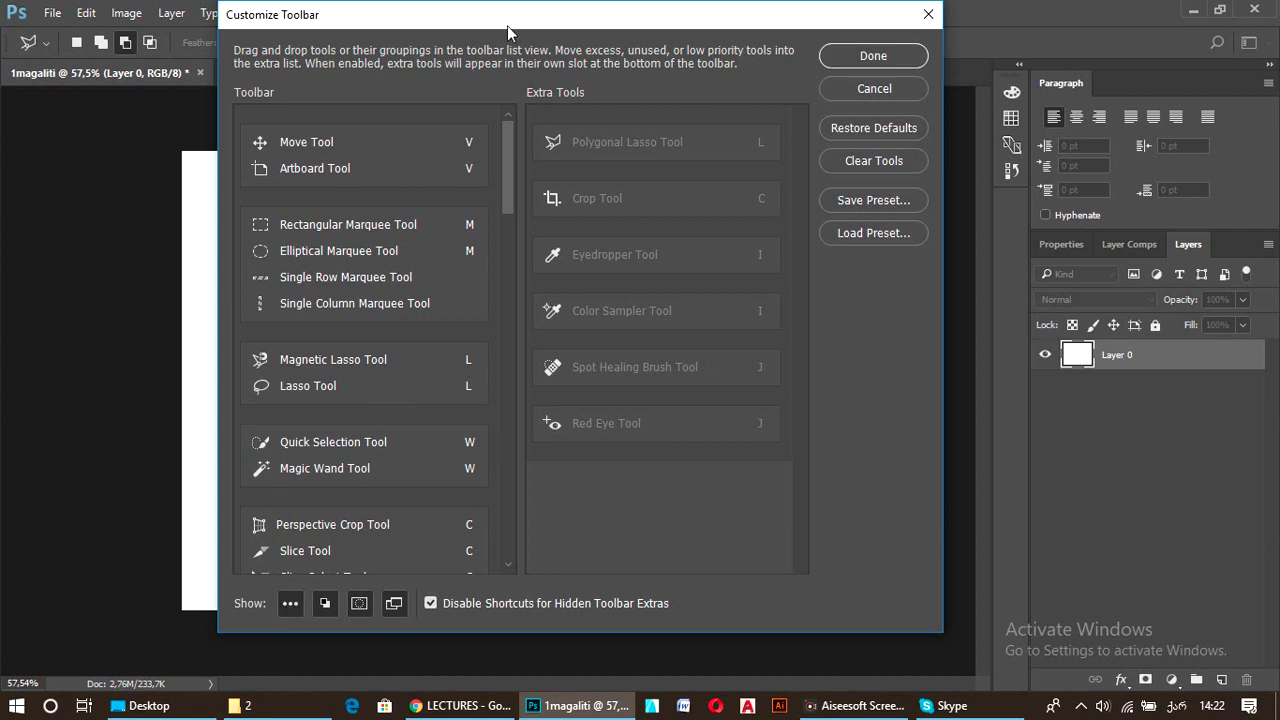
left_click_drag(486, 18, 708, 18)
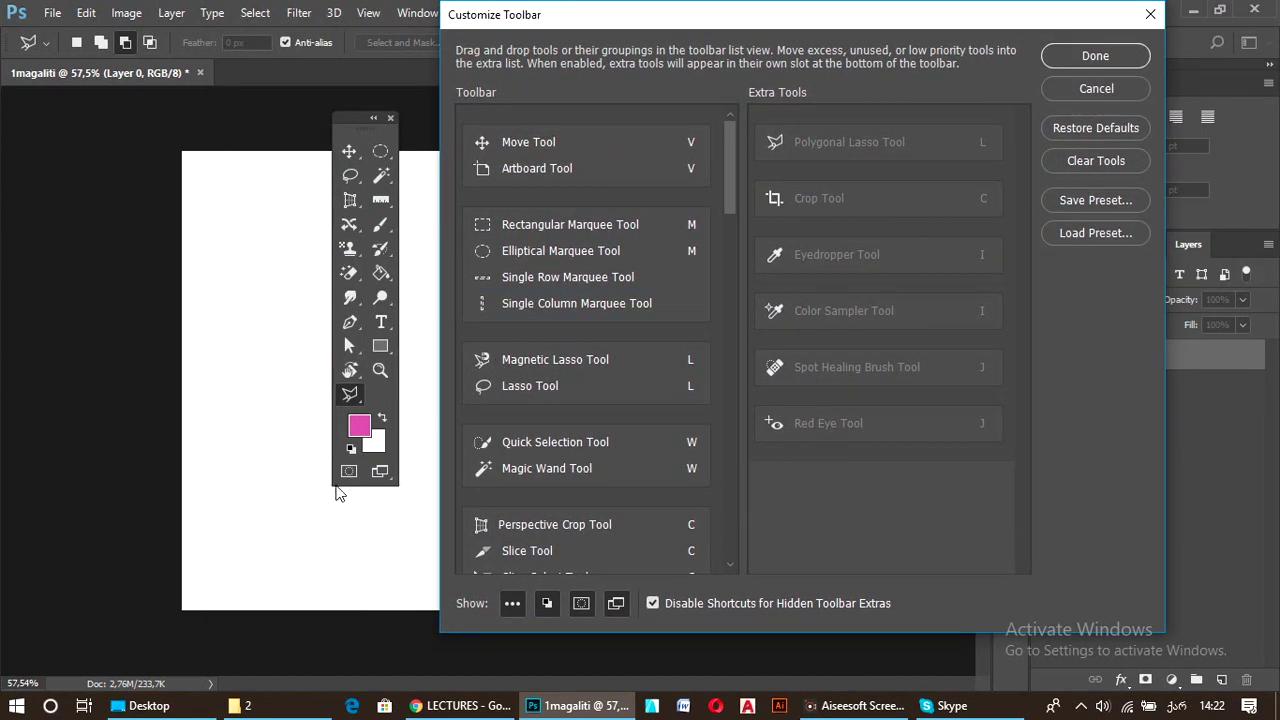
left_click(546, 604)
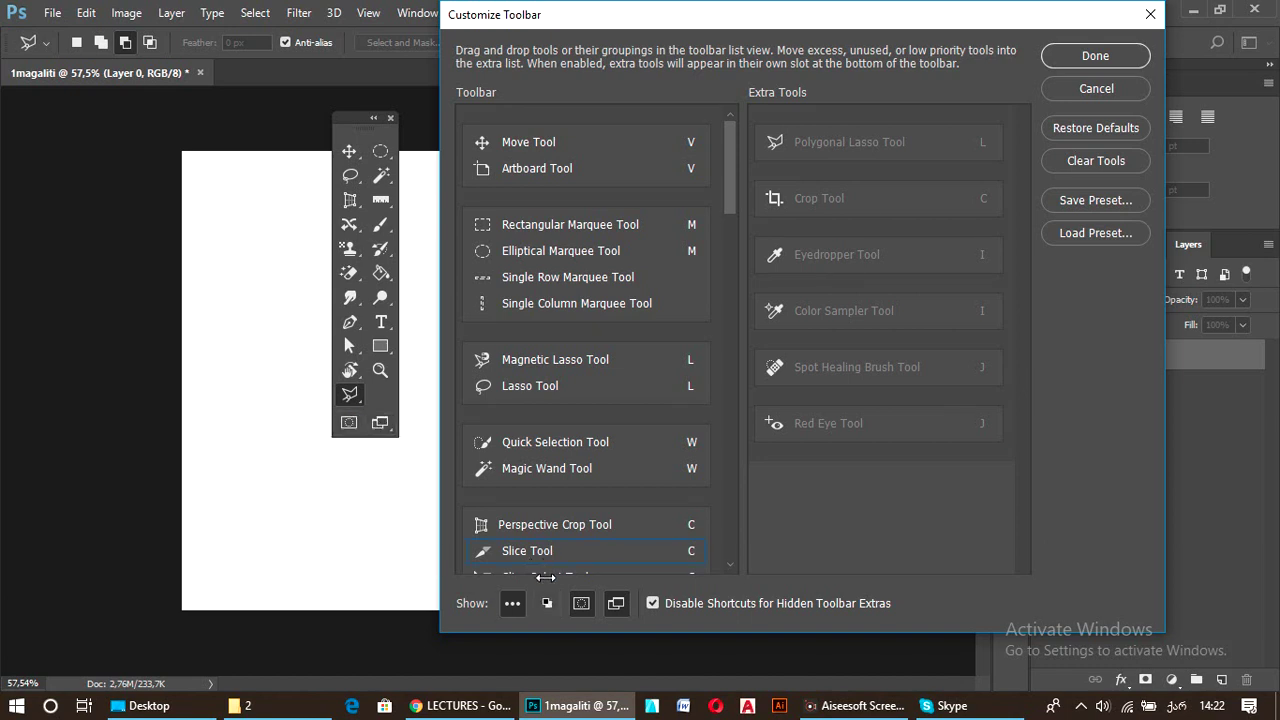
left_click(548, 604)
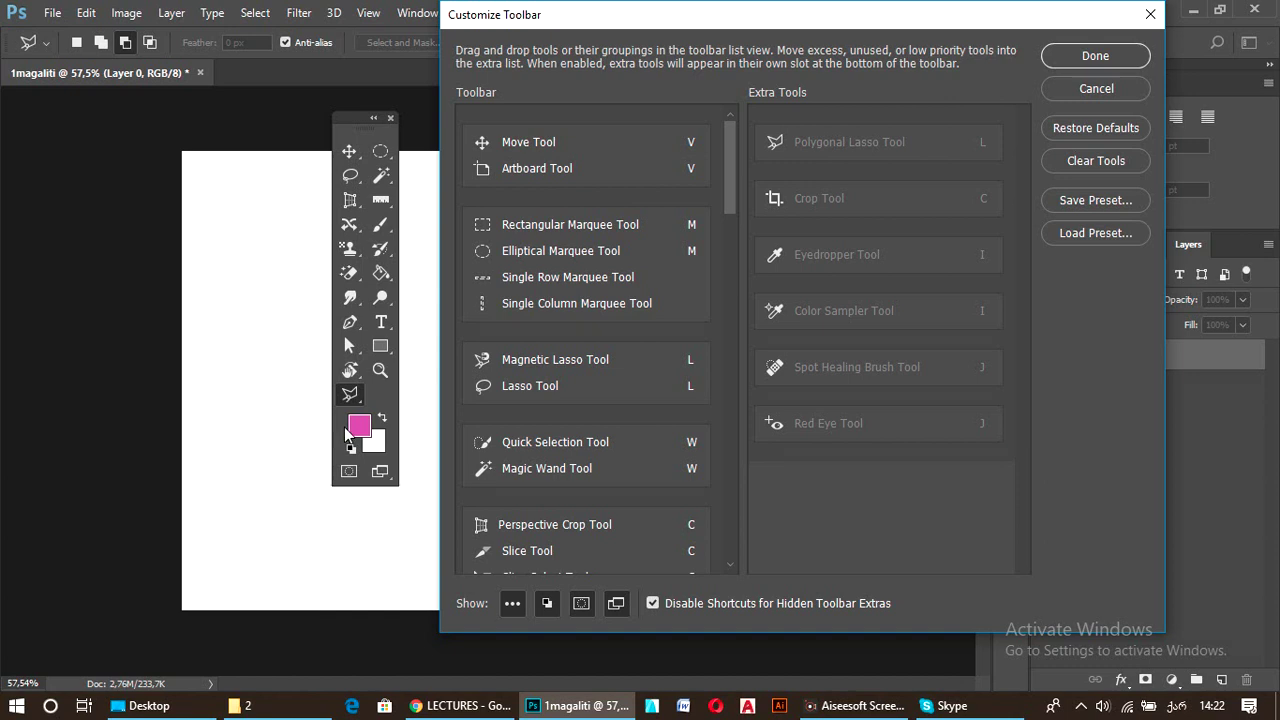
left_click(580, 604)
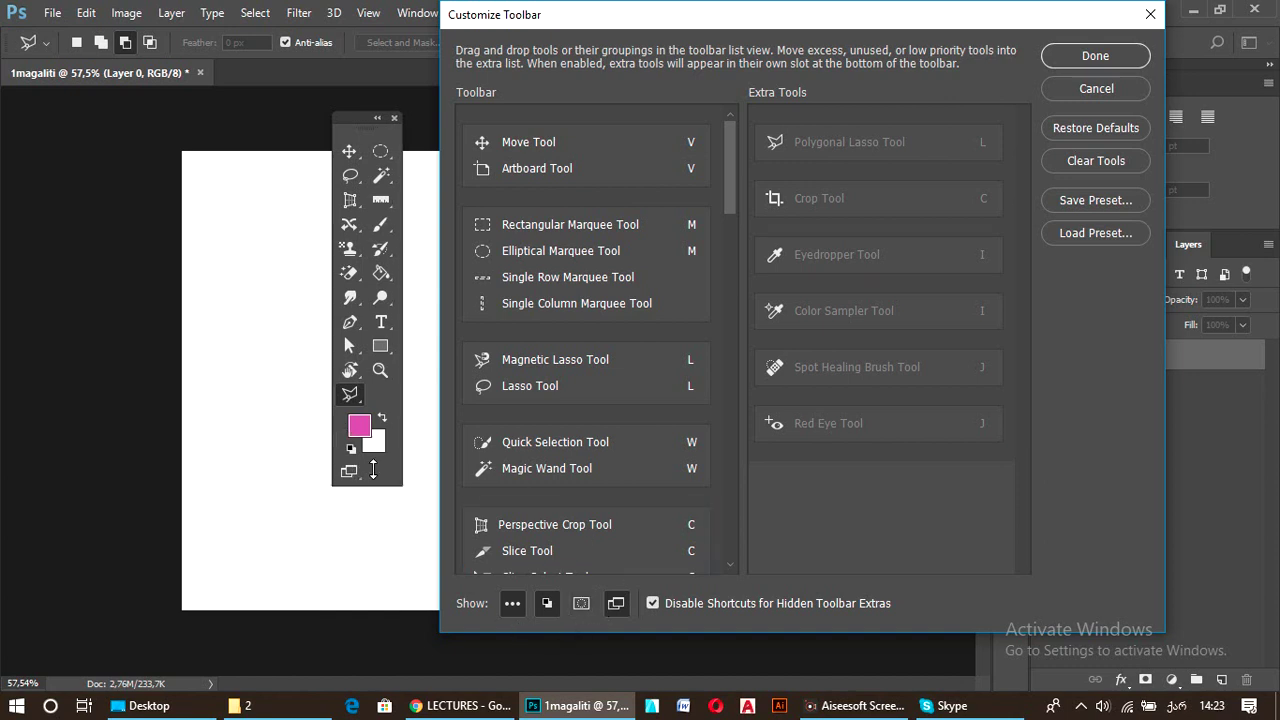
left_click(579, 612)
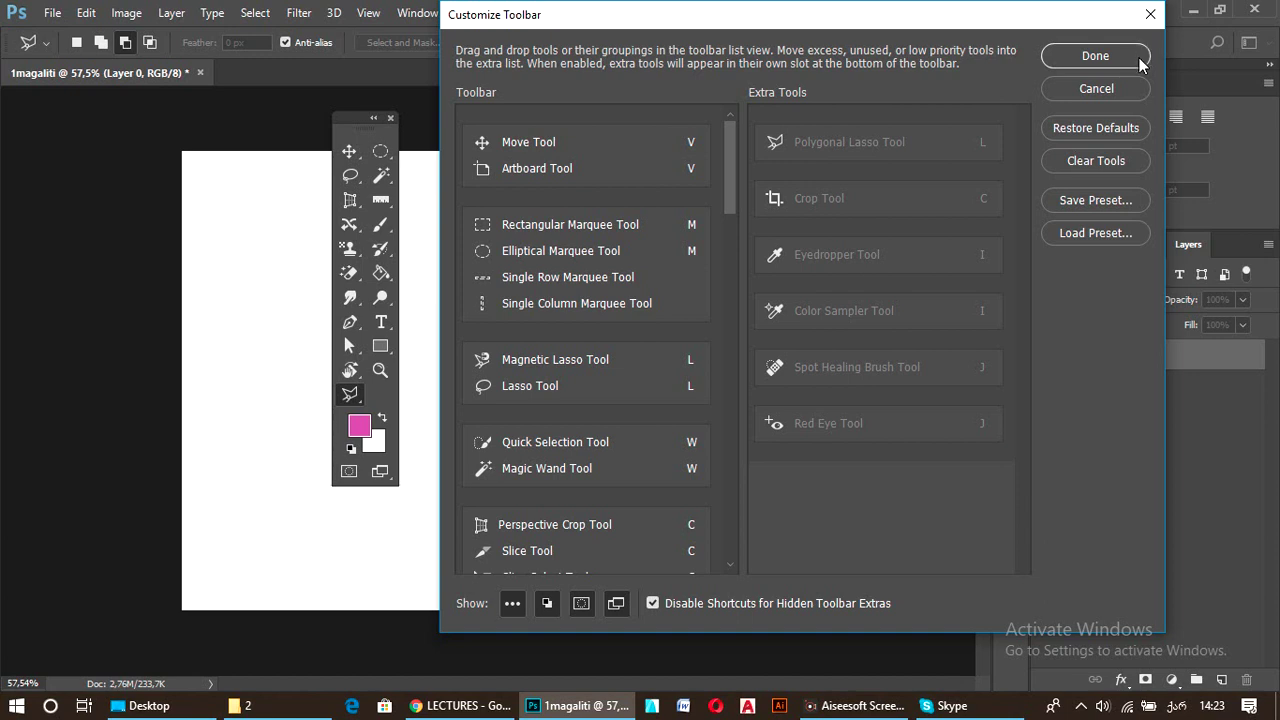
left_click(1099, 127)
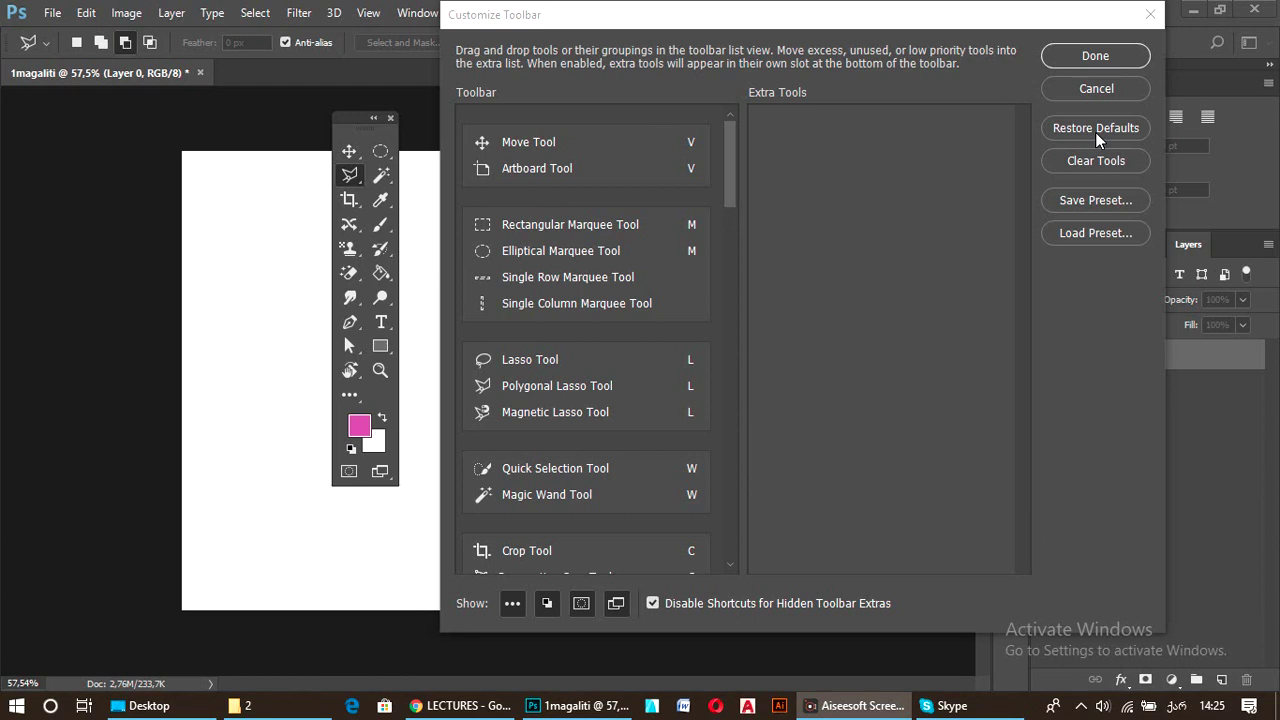
Confirm the default toolbar layout and close the Customize Toolbar window with Done.
left_click(1086, 53)
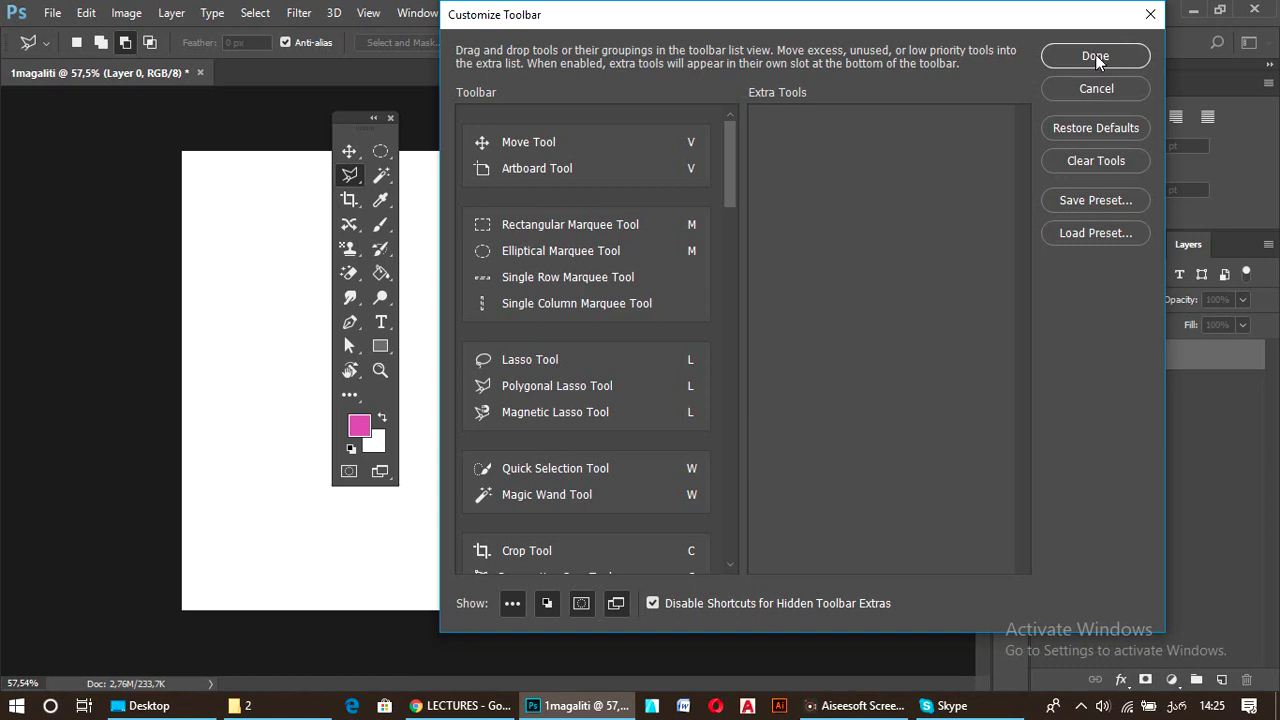
left_click_drag(1071, 23, 896, 33)
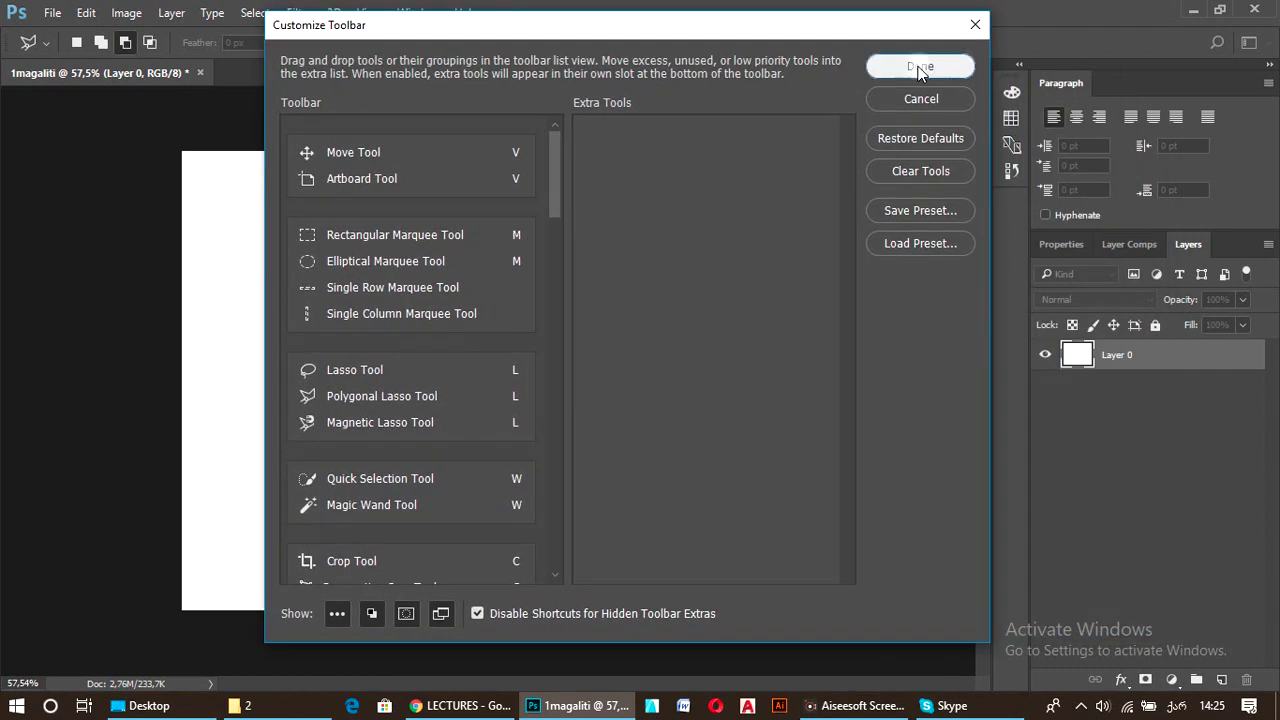
left_click(921, 67)
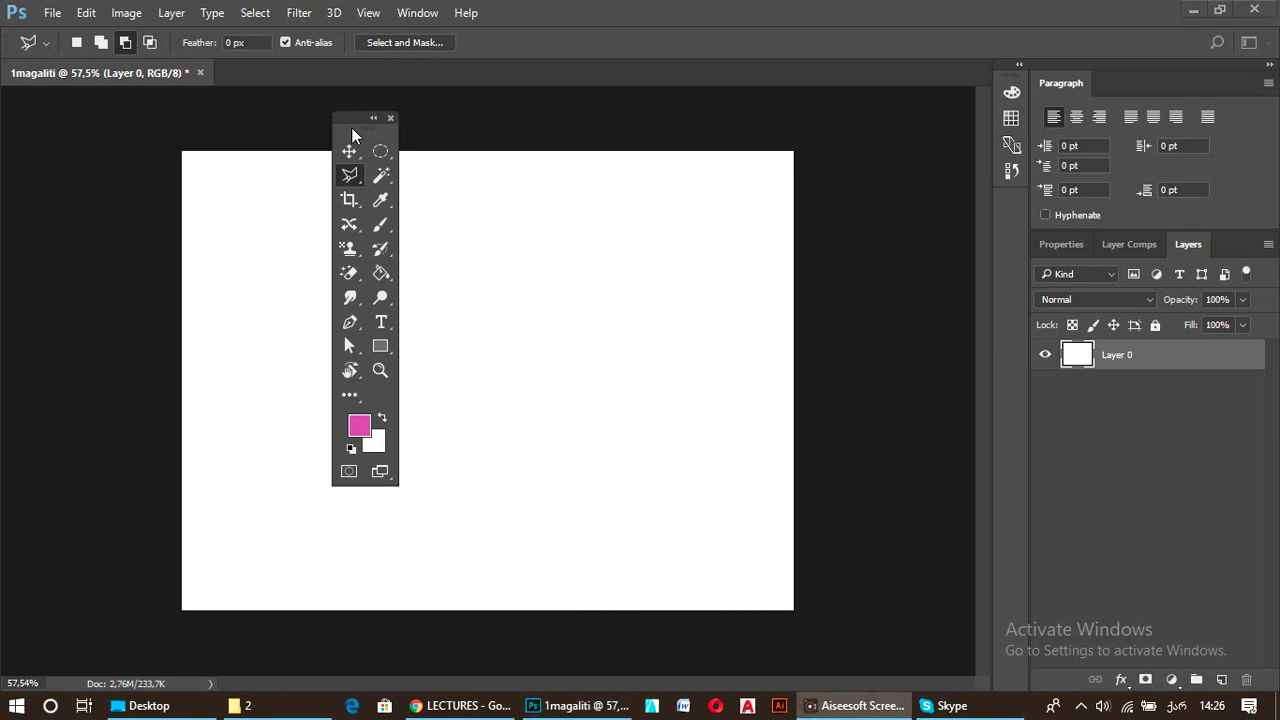
Dock the floating two-column Tools panel back at the window's left edge.
mouse_move(362, 134)
left_mouse_down()
mouse_move(300, 130)
mouse_move(63, 184)
mouse_move(115, 161)
mouse_move(76, 160)
mouse_move(83, 123)
mouse_move(126, 150)
mouse_move(97, 160)
mouse_move(82, 146)
mouse_move(131, 142)
mouse_move(63, 111)
mouse_move(152, 186)
mouse_move(423, 163)
mouse_move(825, 165)
left_mouse_up()
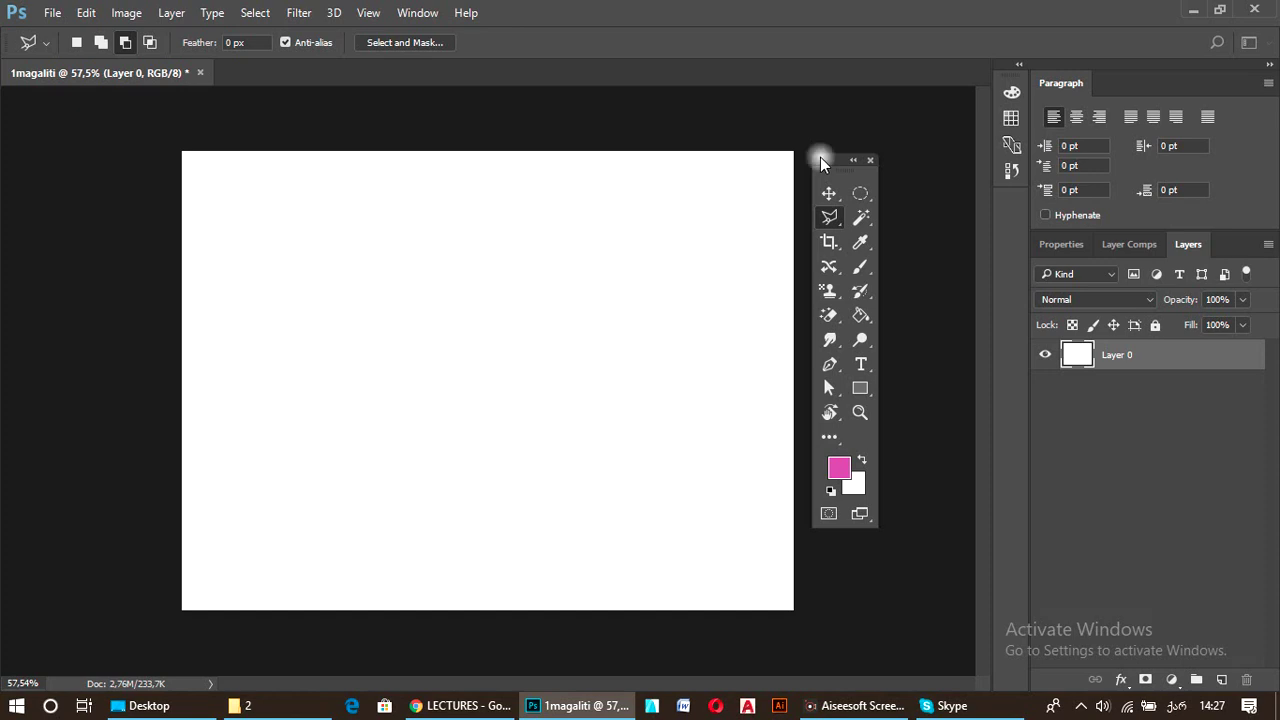
left_click_drag(820, 160, 2, 98)
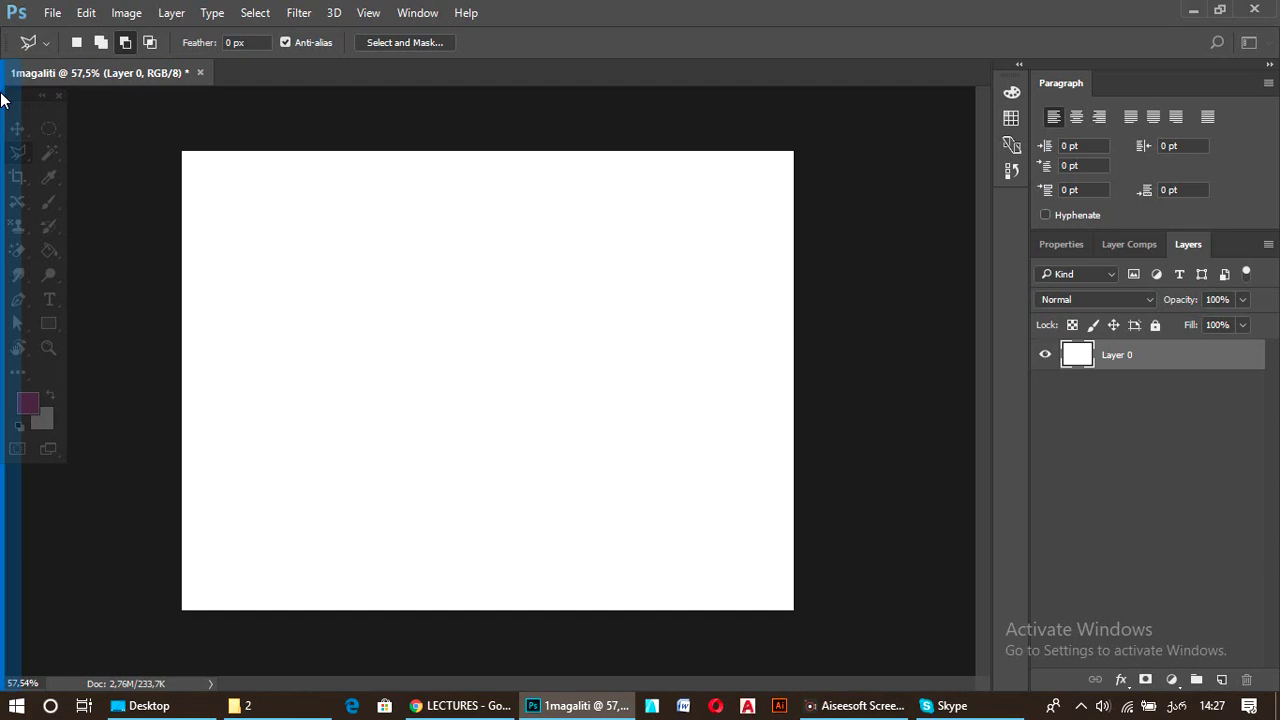
left_click_drag(2, 98, 3, 98)
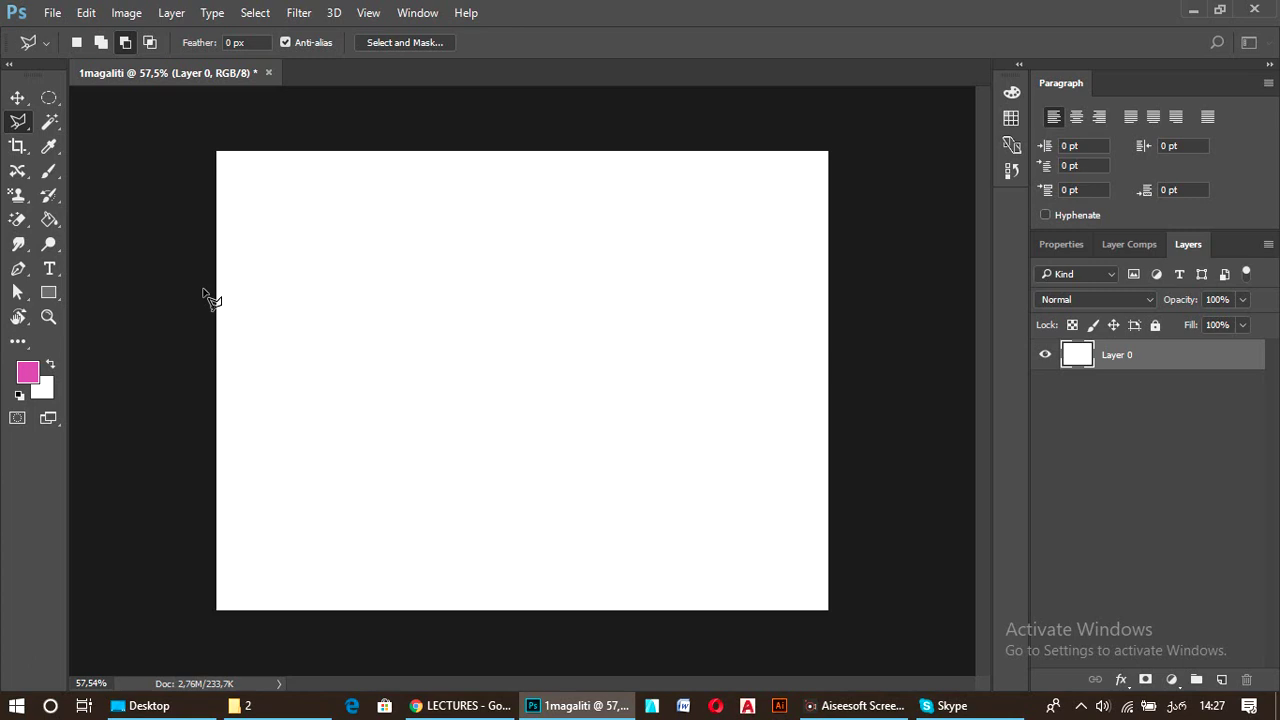
Try the Elliptical Marquee, Magic Wand, Eyedropper, Content-Aware Move and Brush tools.
left_click(645, 703)
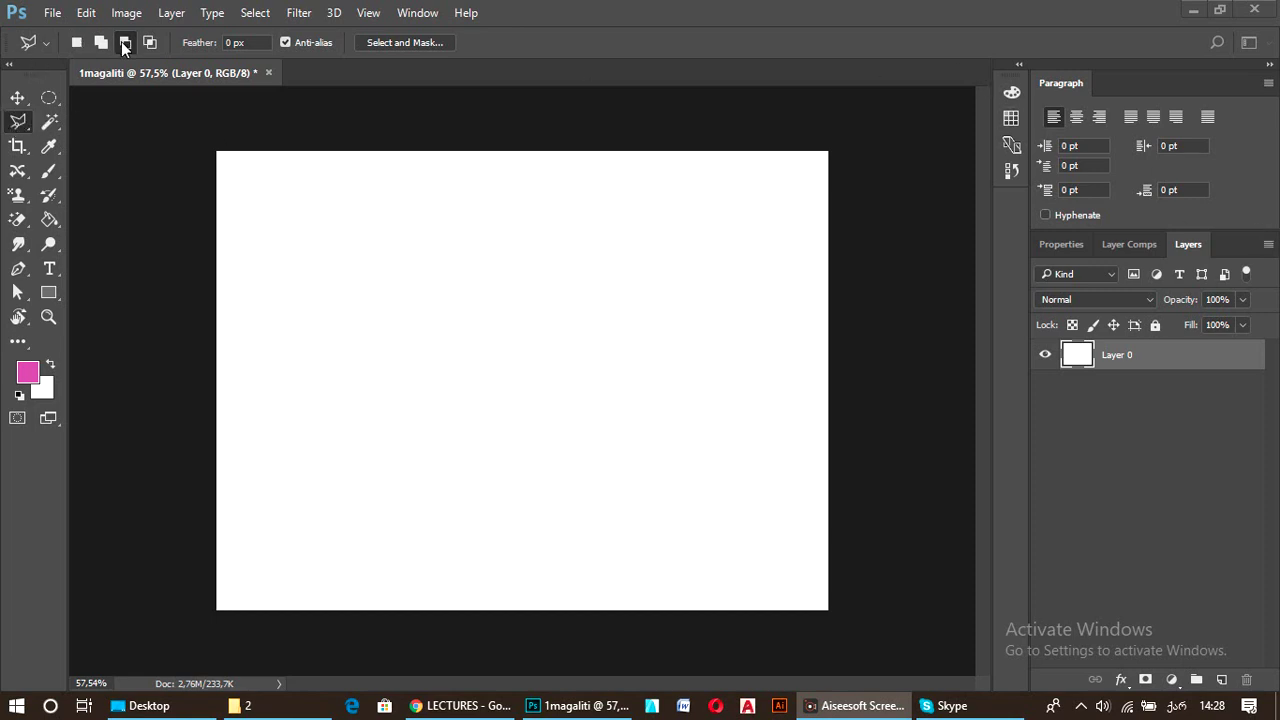
left_click(48, 98)
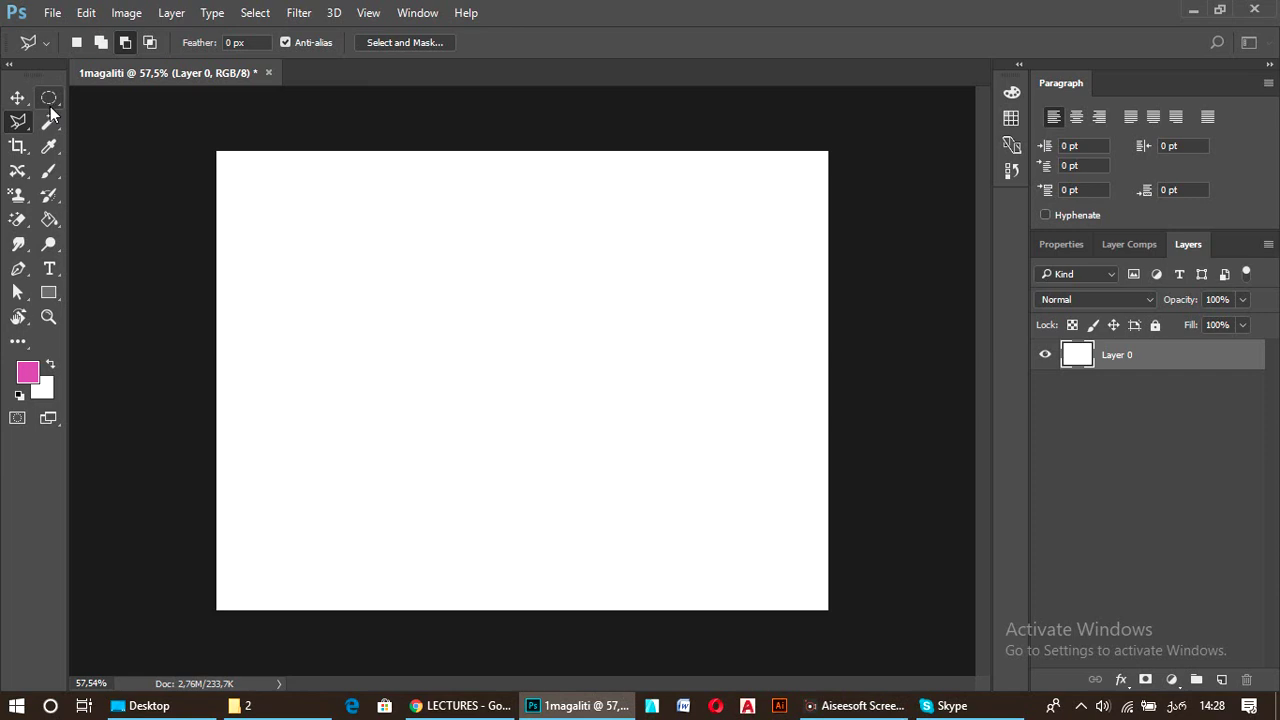
left_click(48, 100)
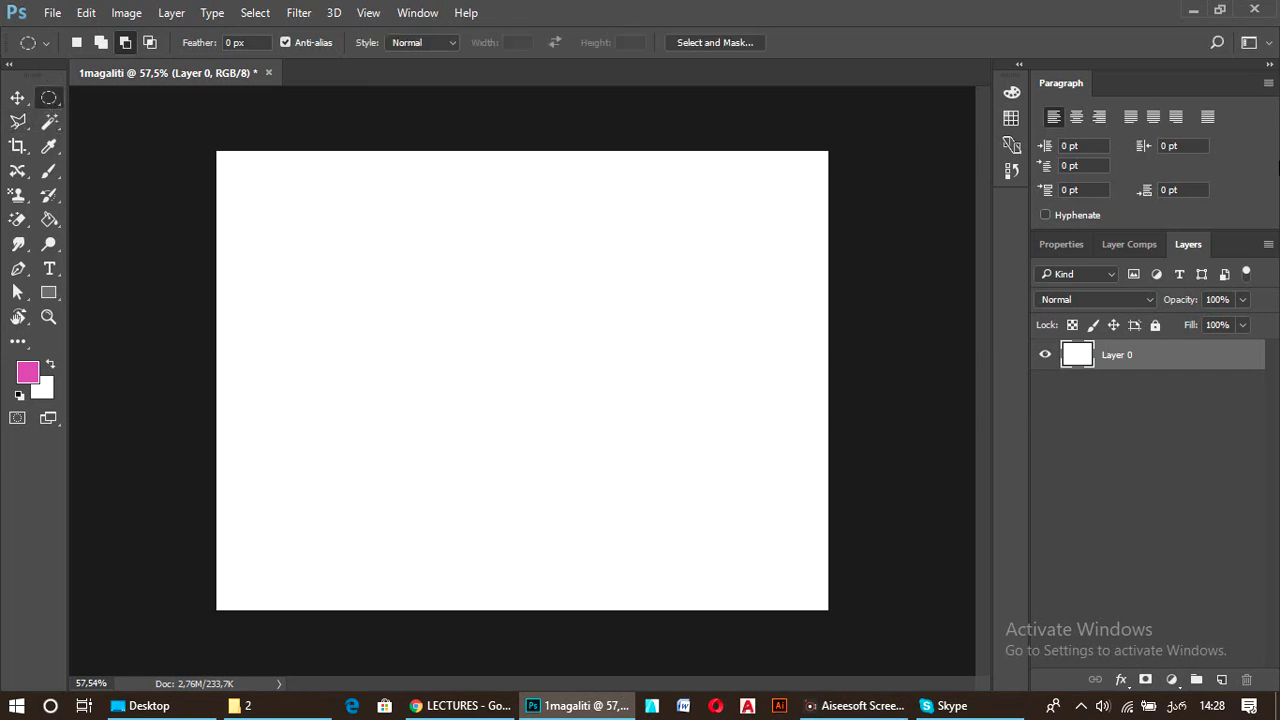
left_click(52, 121)
left_click(55, 147)
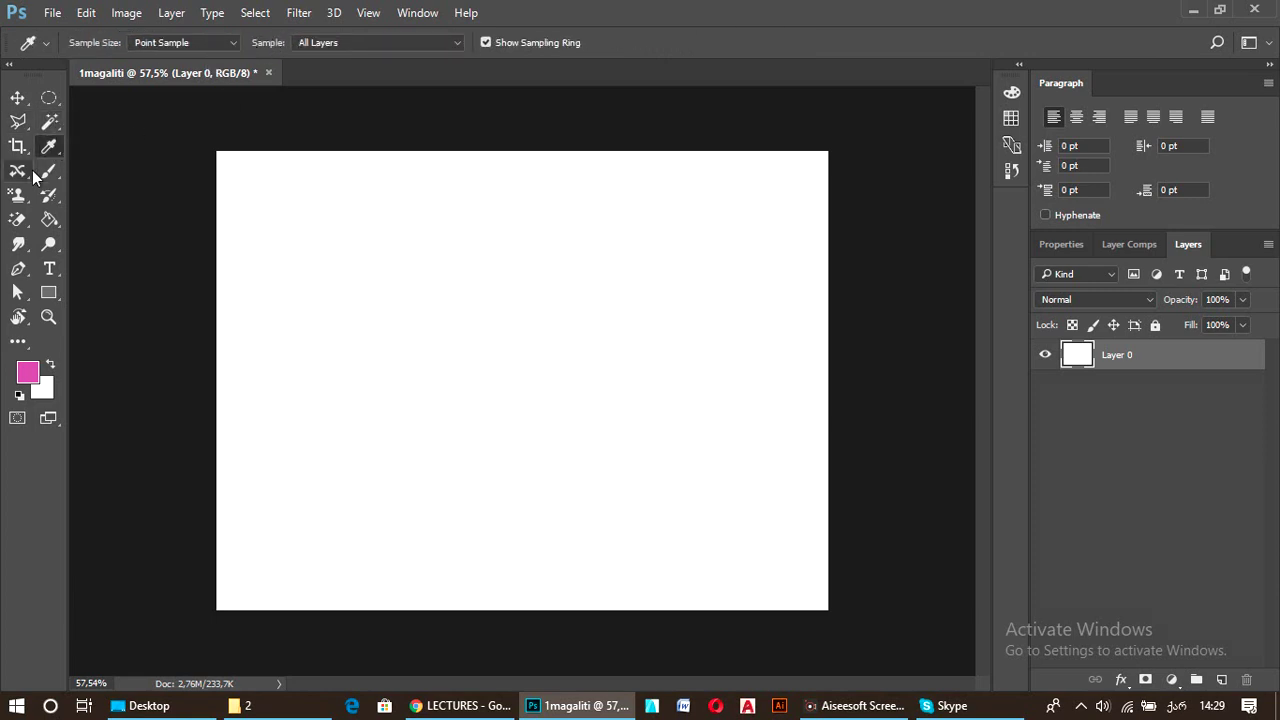
left_click(17, 170)
left_click(52, 172)
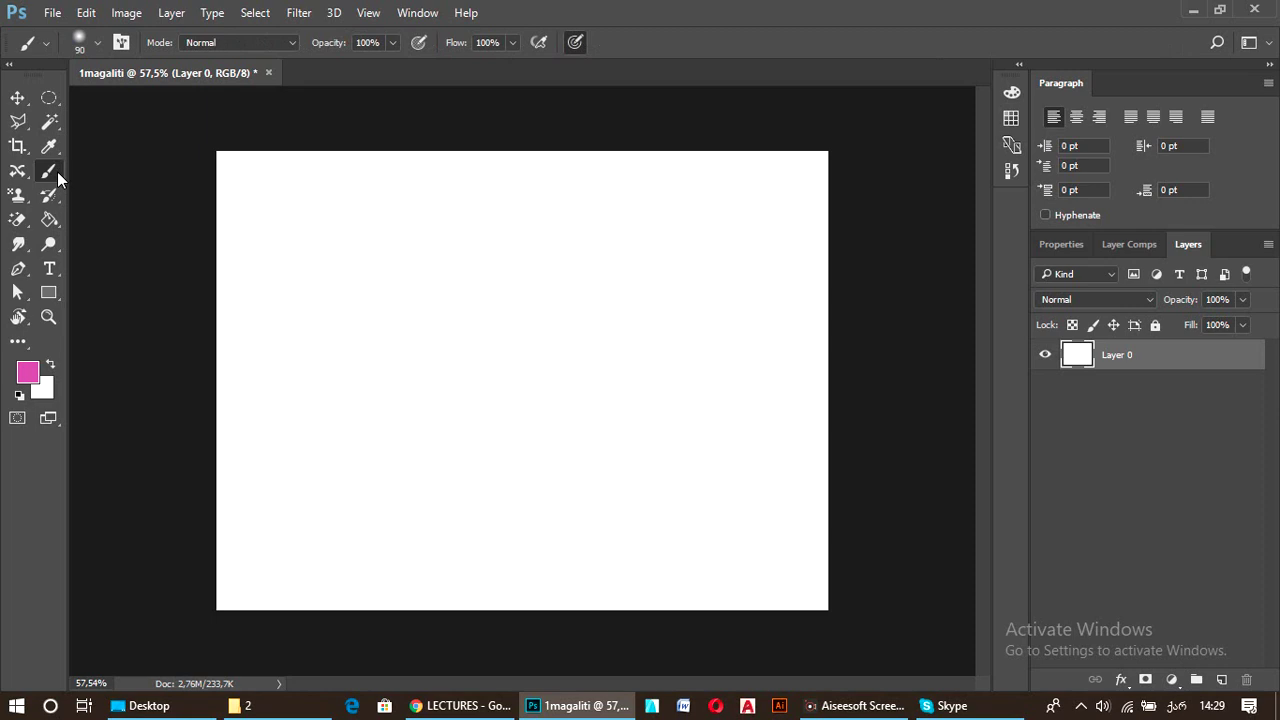
Try Pattern Stamp, Dodge and Smudge, reselect Dodge, and collapse the toolbox to one column.
left_click(50, 197)
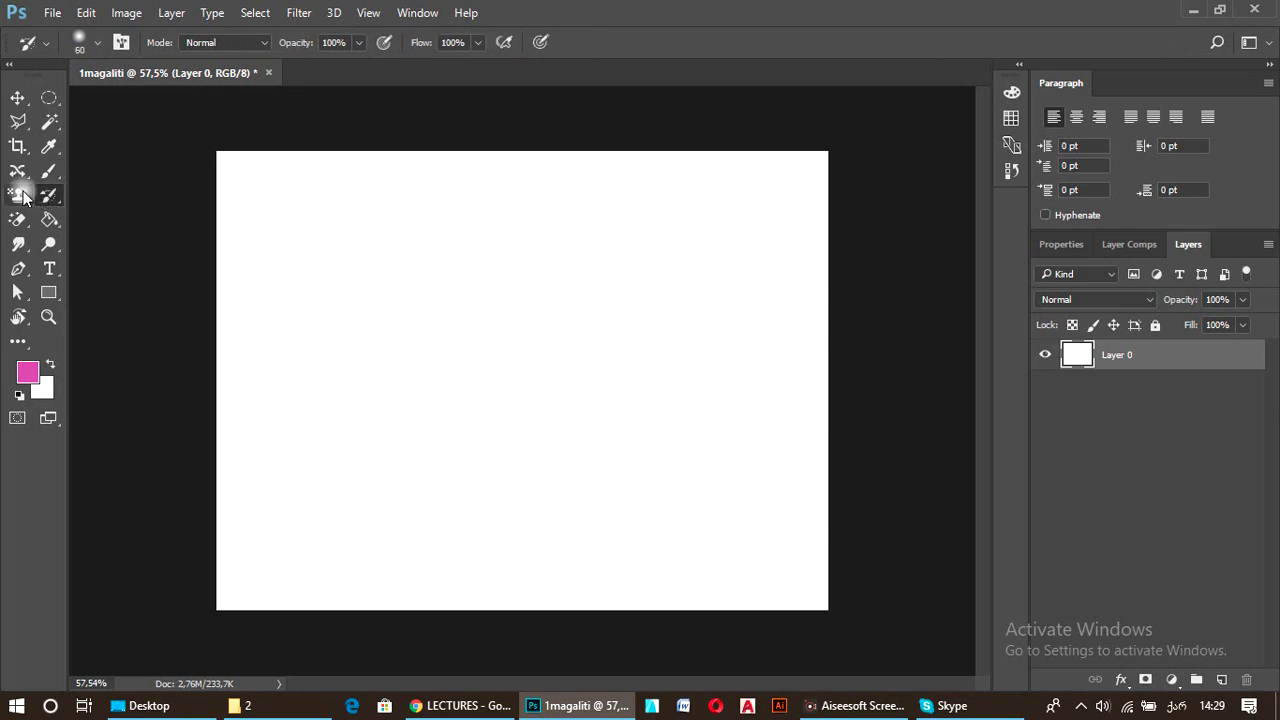
left_click(18, 195)
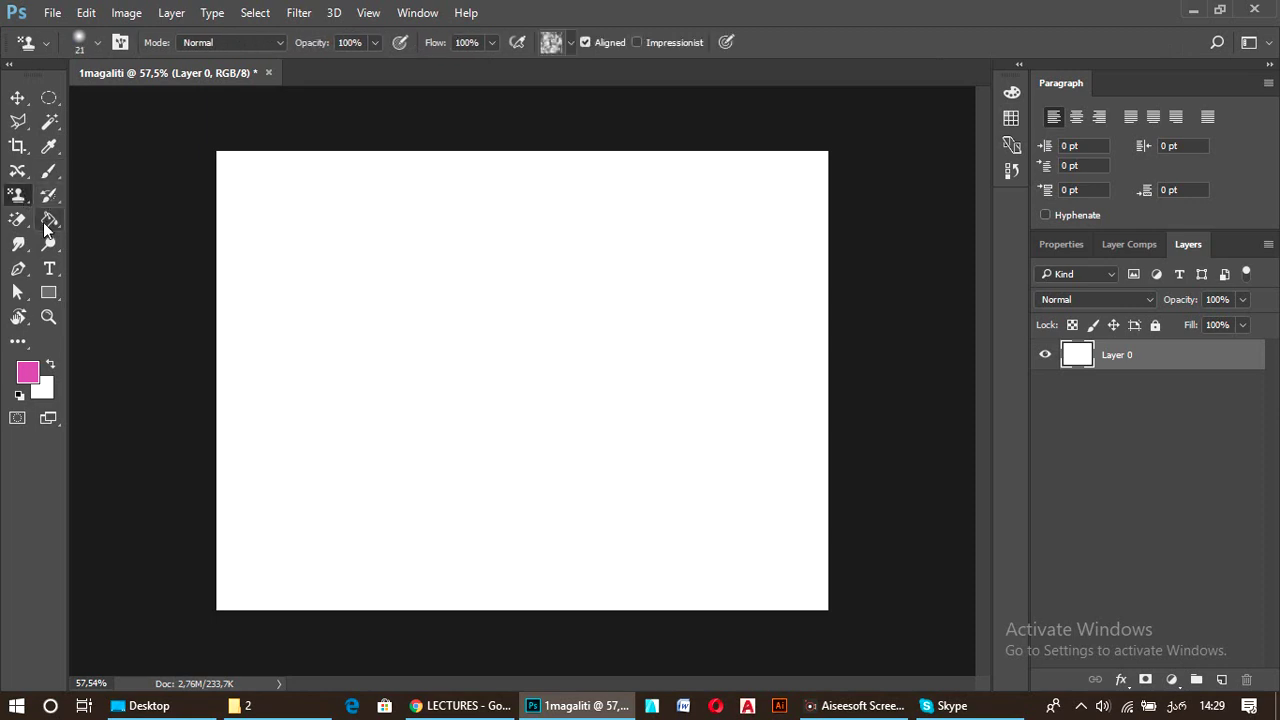
left_click(45, 222)
left_click(45, 248)
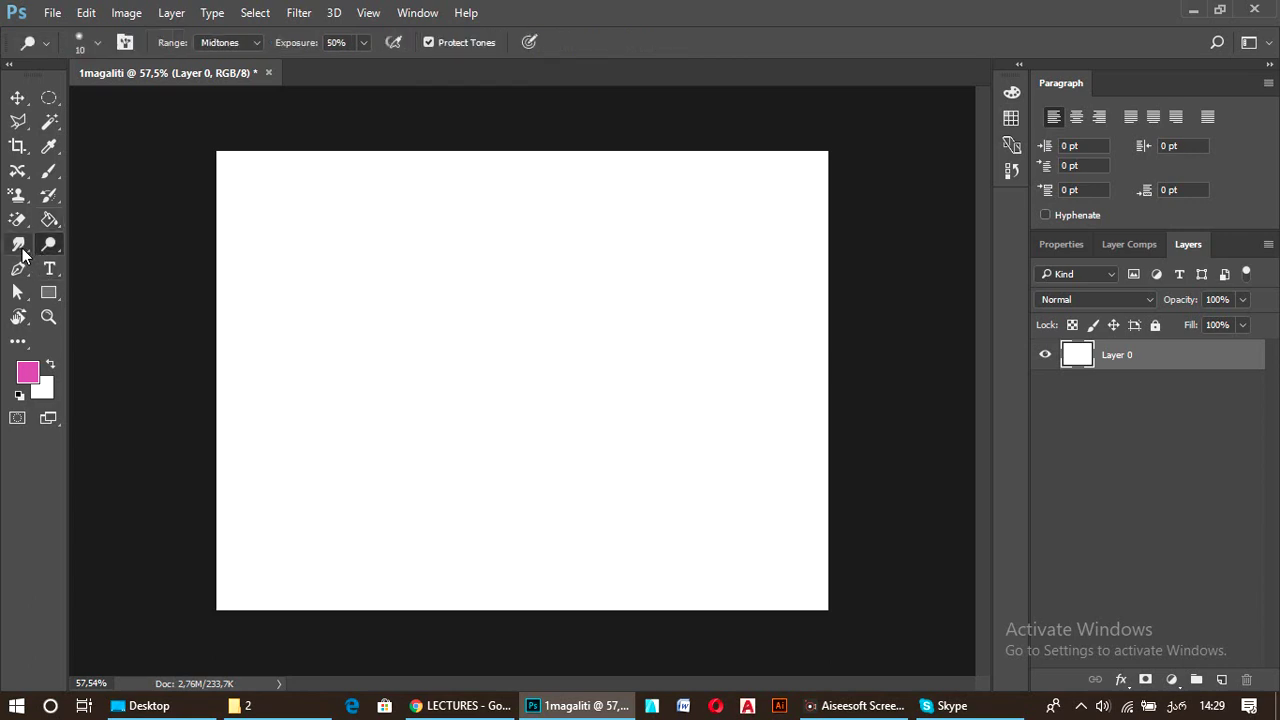
left_click(19, 245)
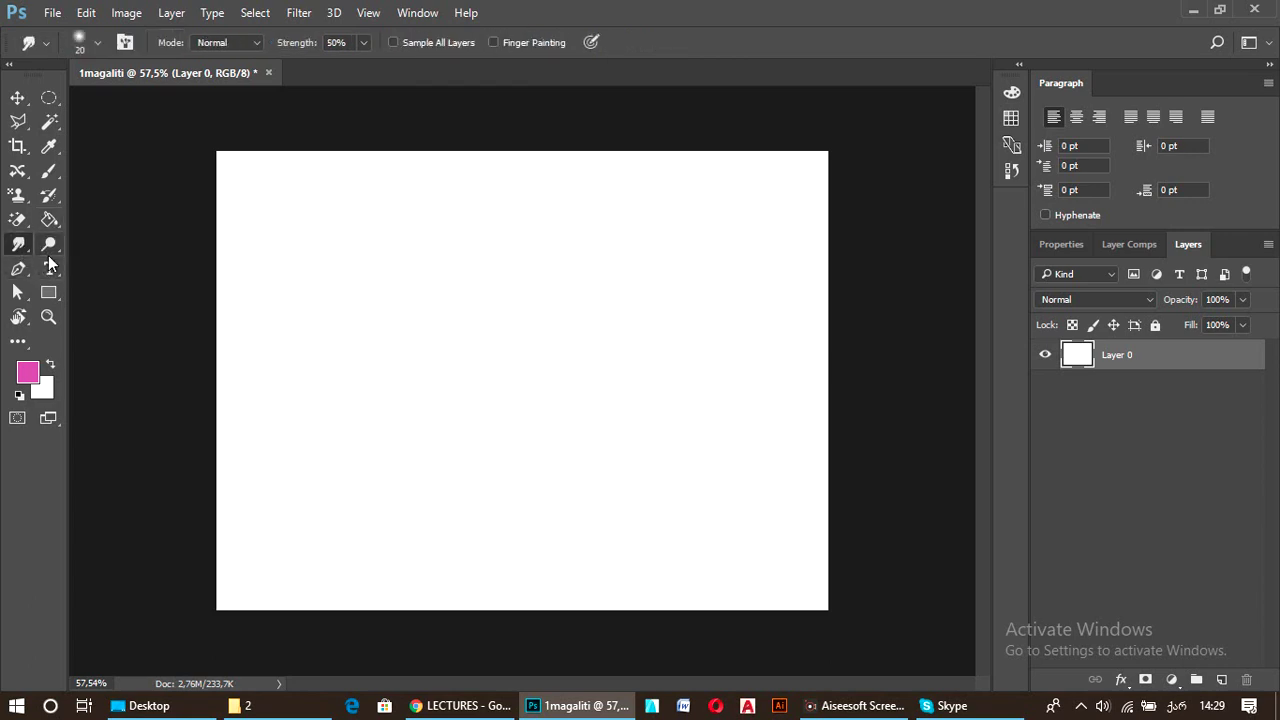
left_click(48, 245)
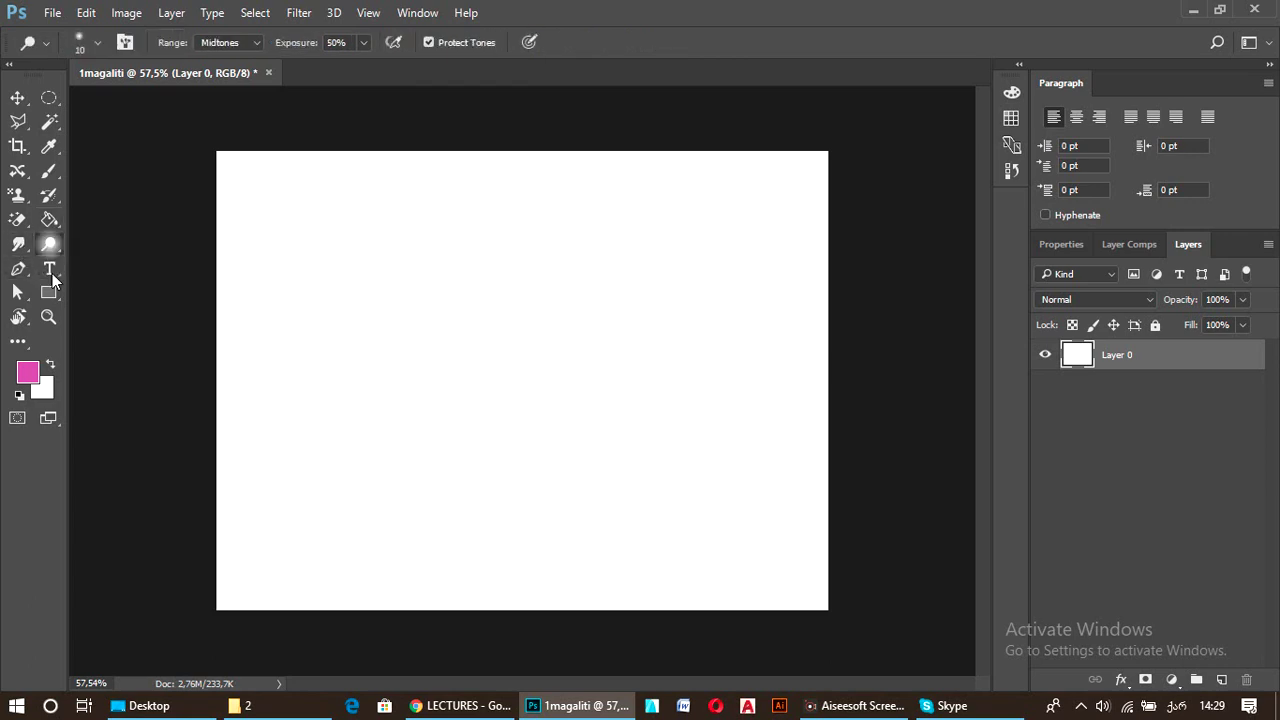
left_click(9, 63)
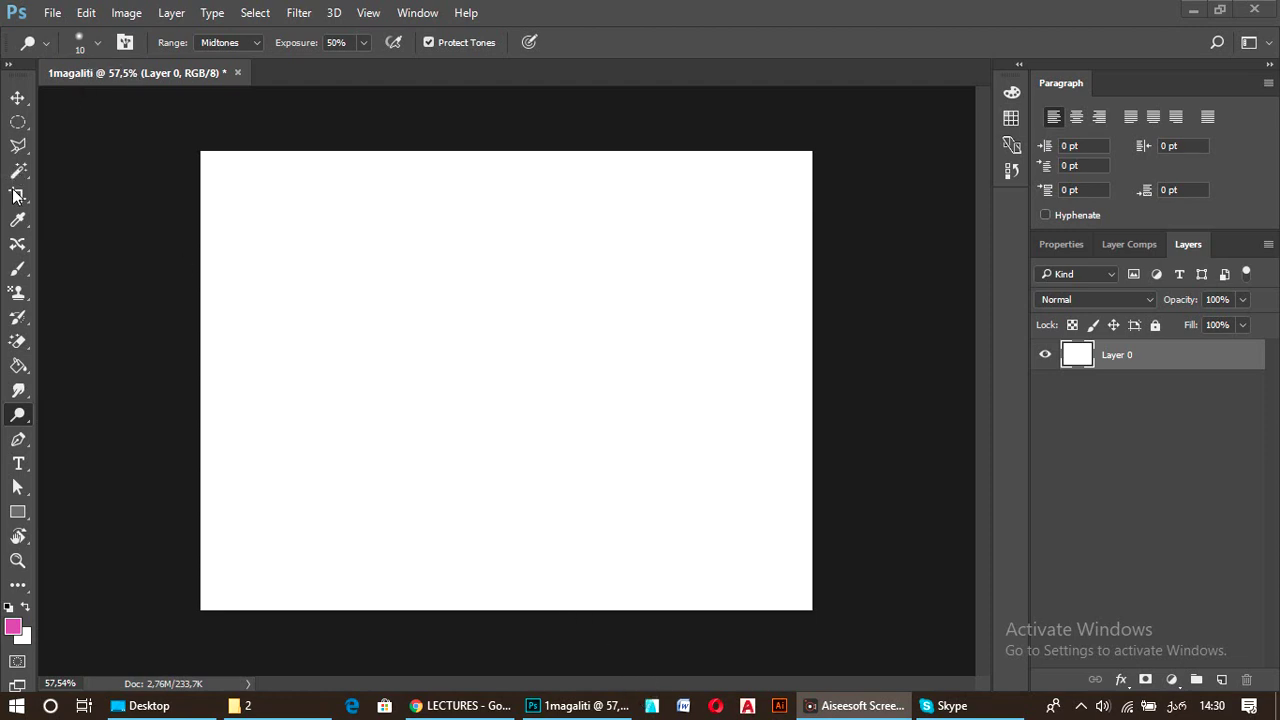
left_click(15, 148)
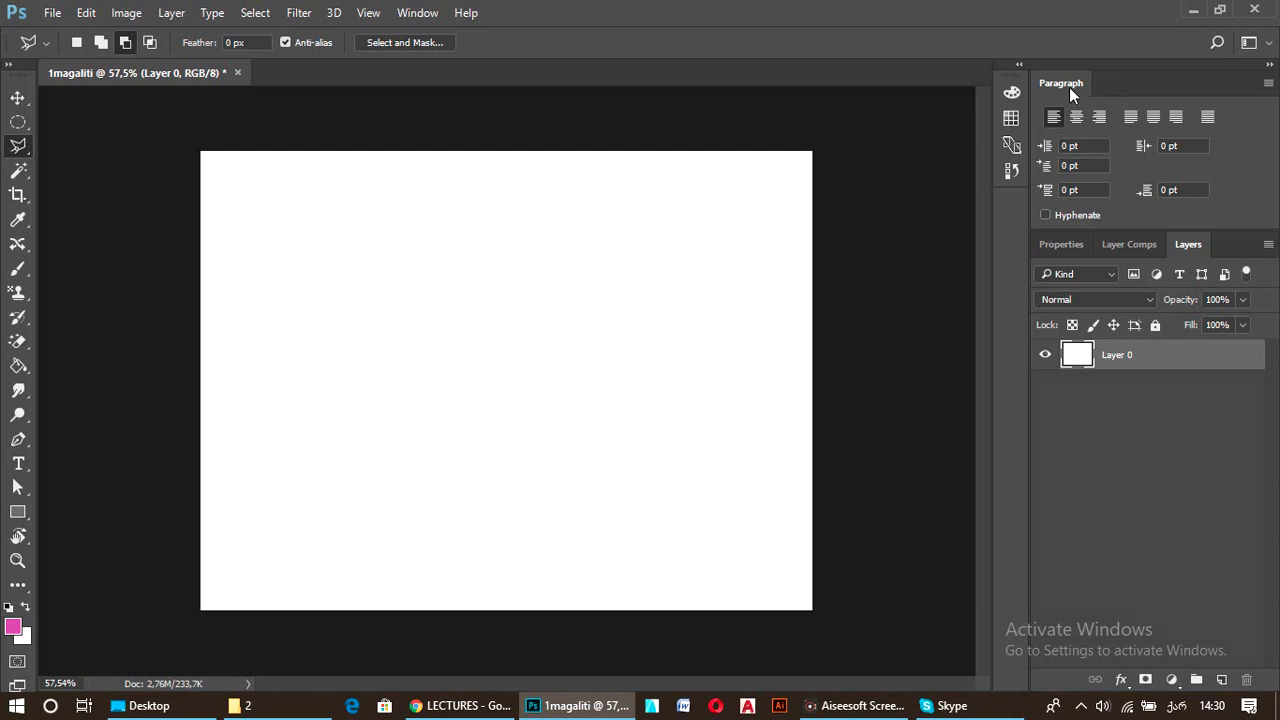
Float the Paragraph and Layers panels, close Paragraph, and redock Layers.
mouse_move(1070, 93)
left_mouse_down()
mouse_move(1087, 95)
mouse_move(658, 108)
left_mouse_up()
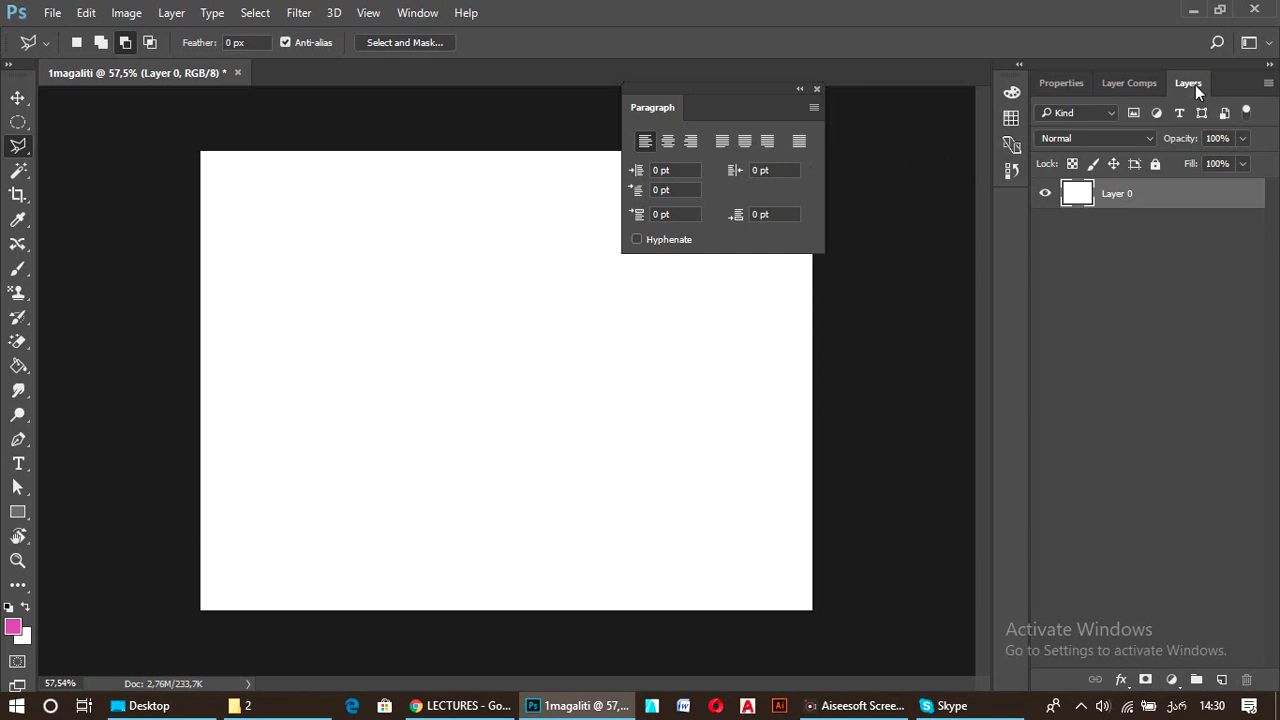
left_click_drag(1190, 84, 379, 104)
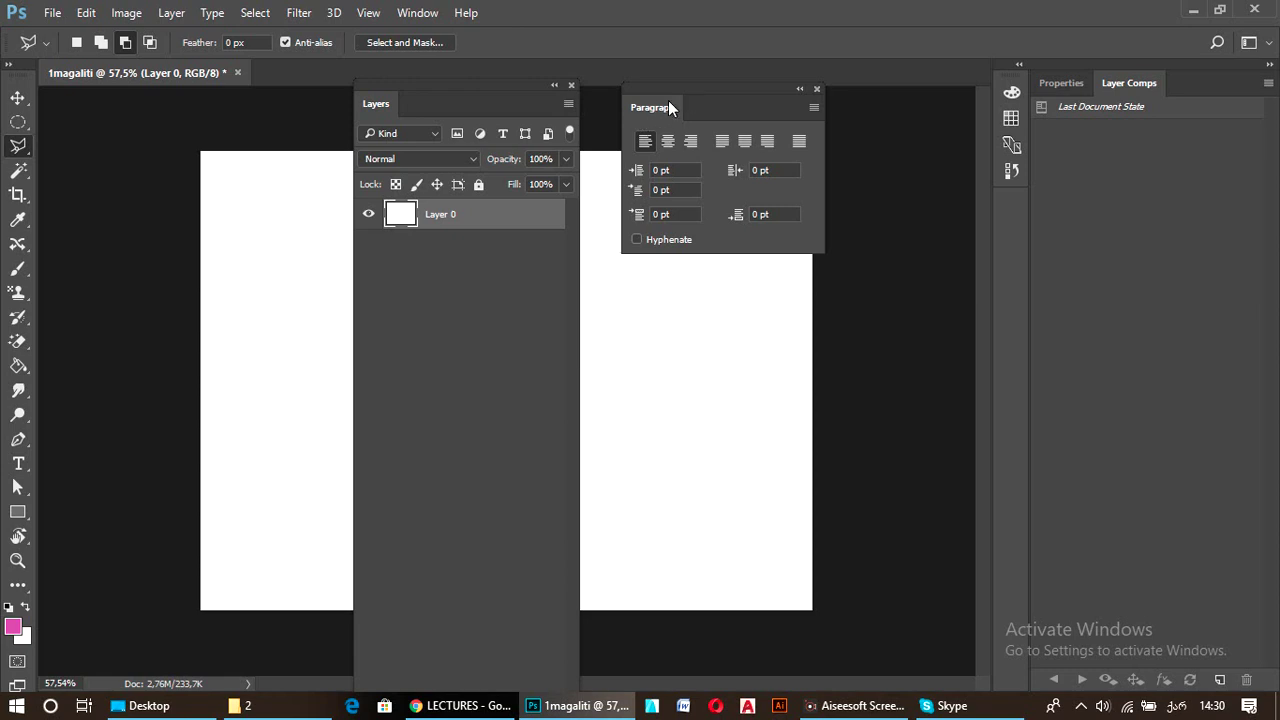
left_click_drag(662, 102, 693, 103)
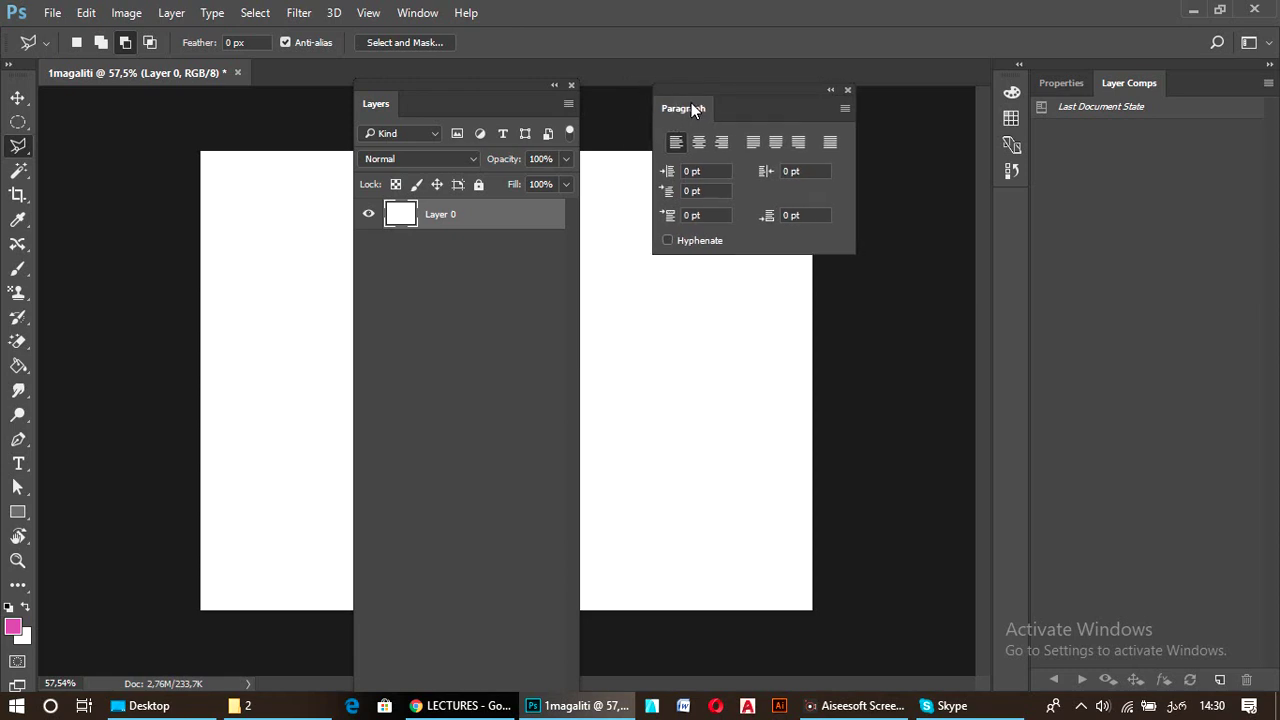
left_click(848, 90)
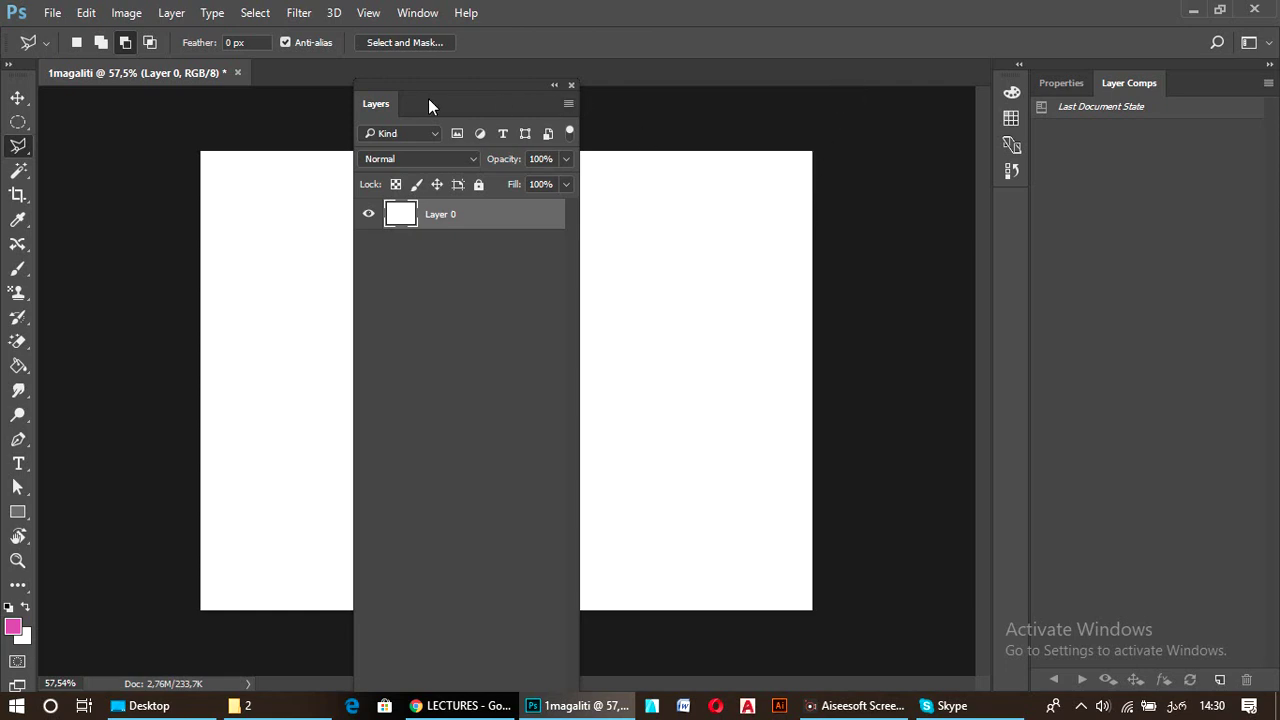
mouse_move(400, 92)
left_mouse_down()
mouse_move(1116, 110)
mouse_move(1207, 81)
left_mouse_up()
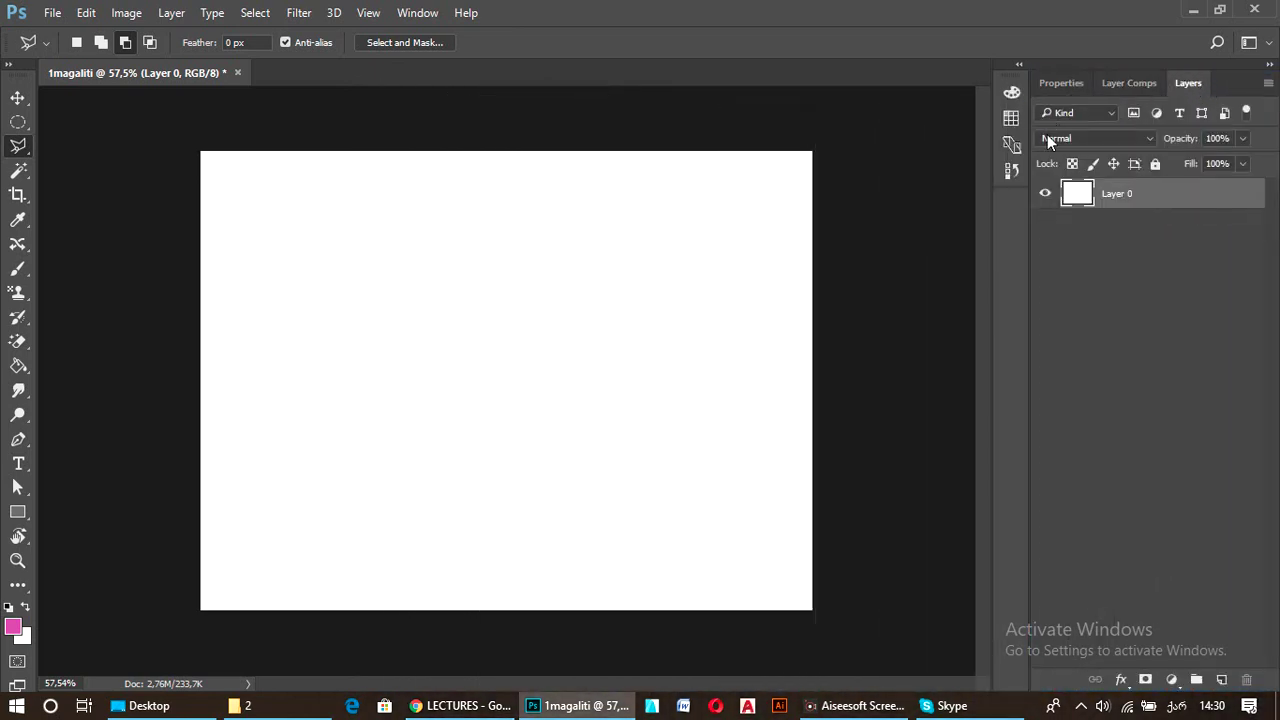
Pull the Device Preview, grid and colour panels out of the icon dock and close them.
left_click_drag(1013, 144, 899, 148)
left_click_drag(1010, 145, 598, 160)
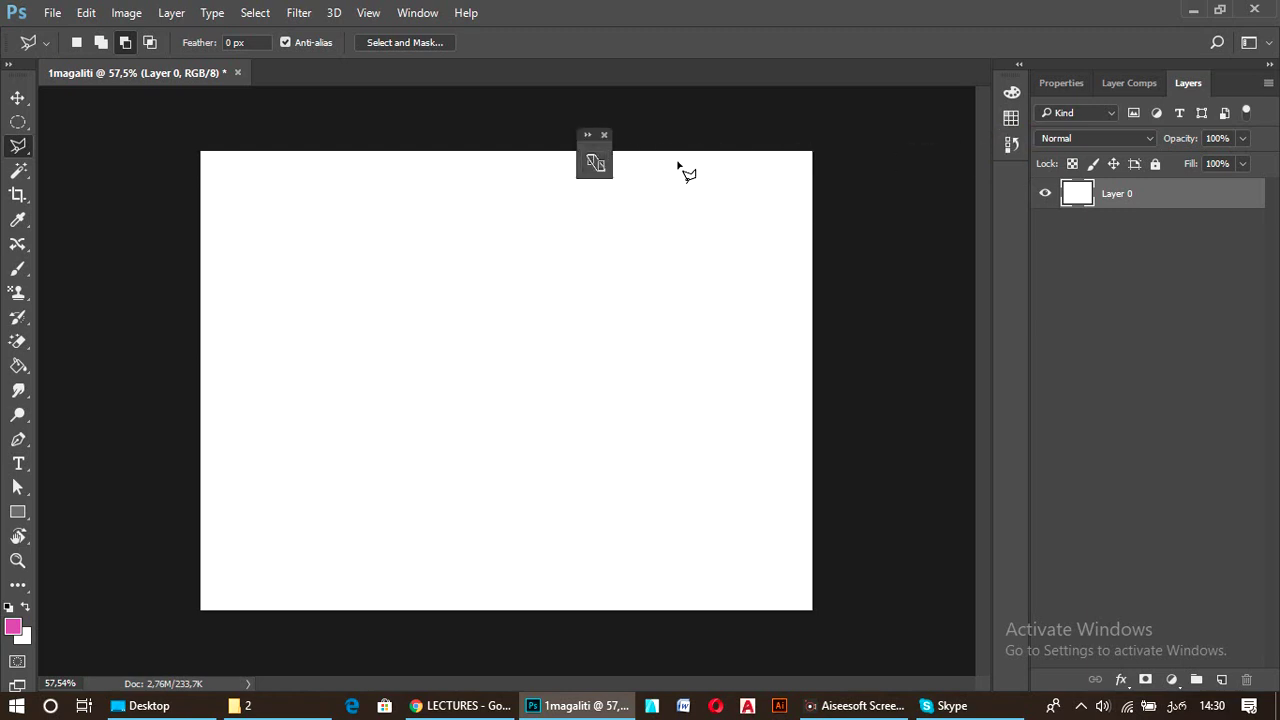
left_click(604, 133)
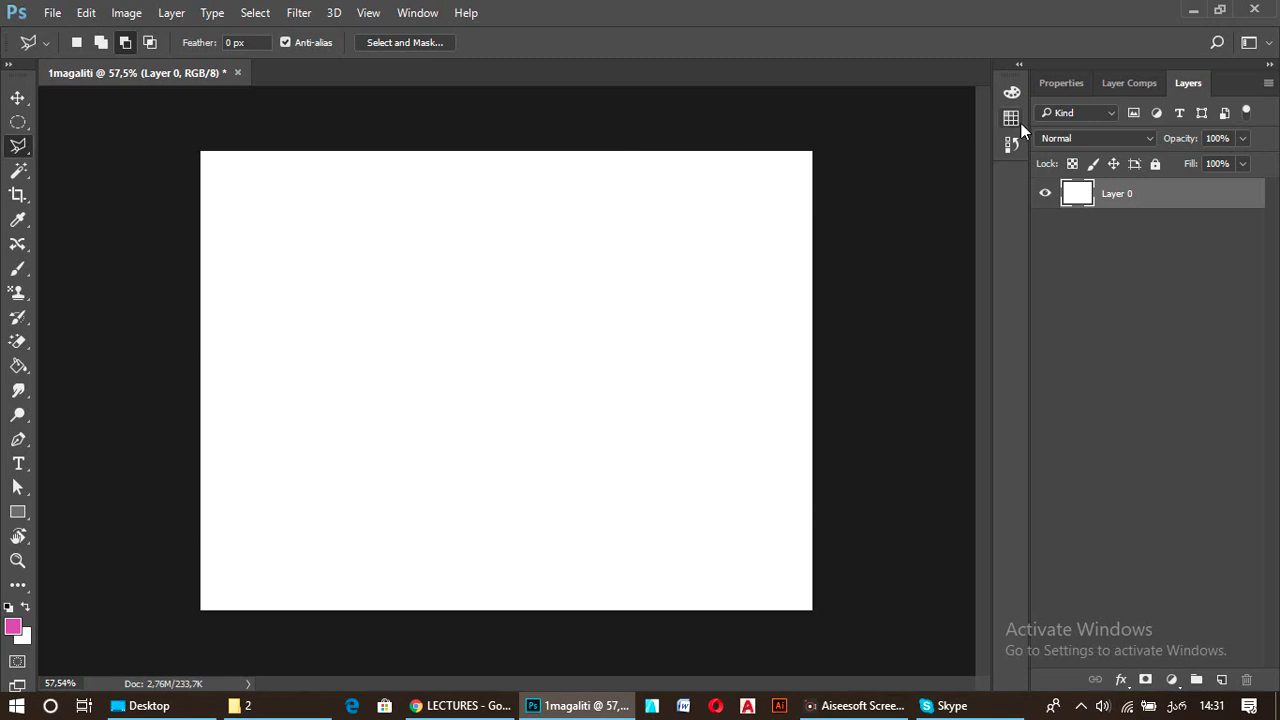
left_click_drag(1011, 118, 772, 160)
left_click(784, 135)
left_click_drag(1012, 92, 827, 157)
left_click(839, 132)
mouse_move(1008, 93)
left_mouse_down()
mouse_move(850, 180)
mouse_move(1226, 84)
left_mouse_up()
Dock the History panel beside Layers and collapse it to an icon, leaving Layers showing.
left_click(1230, 86)
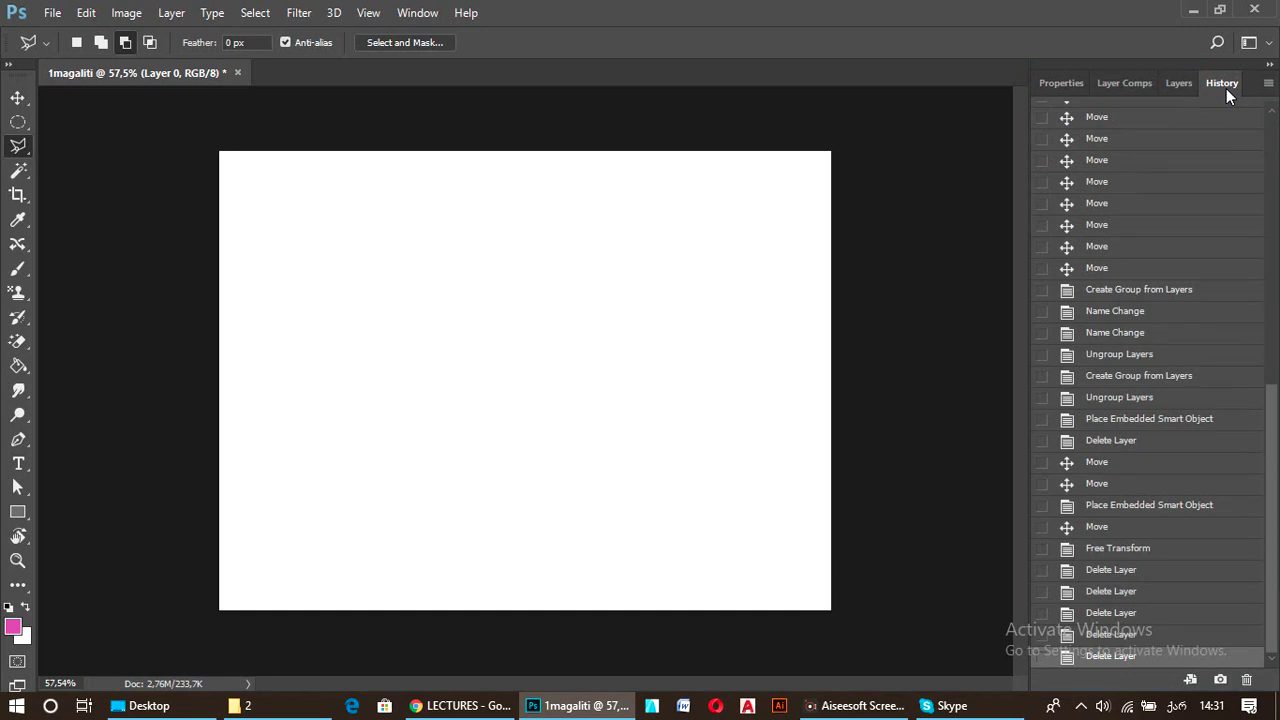
left_click_drag(1222, 84, 698, 113)
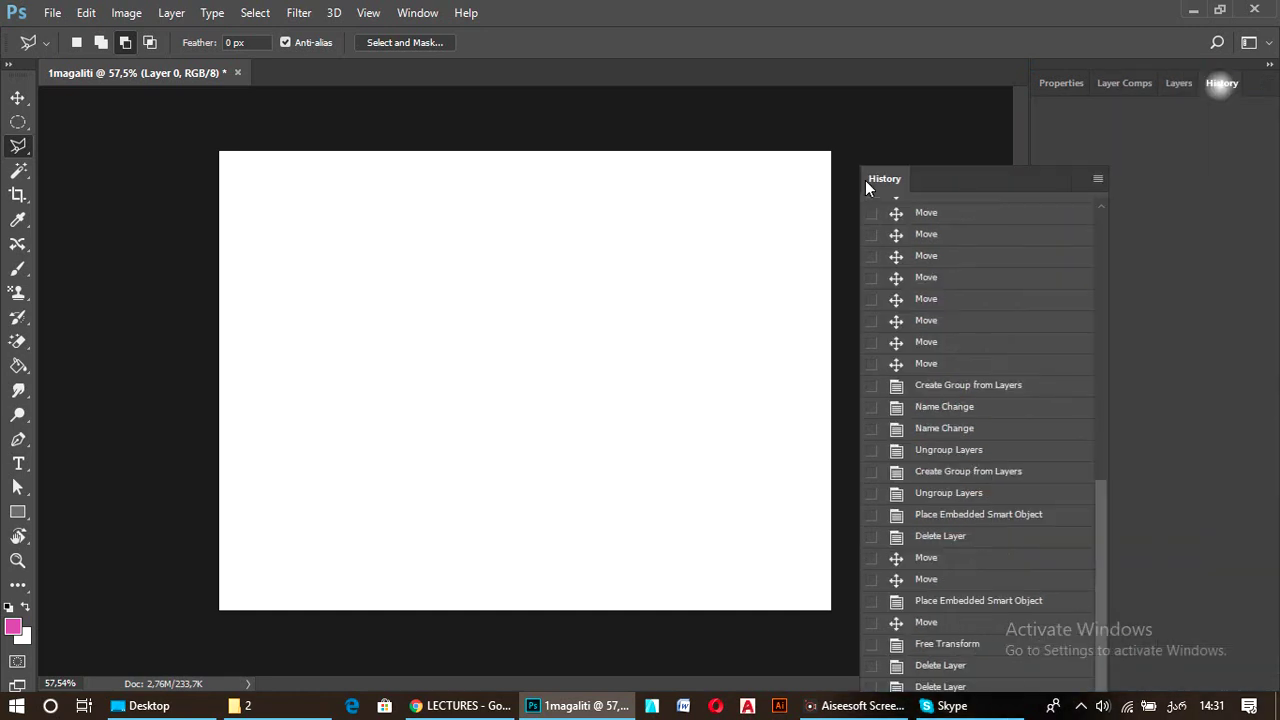
left_click_drag(779, 95, 1018, 104)
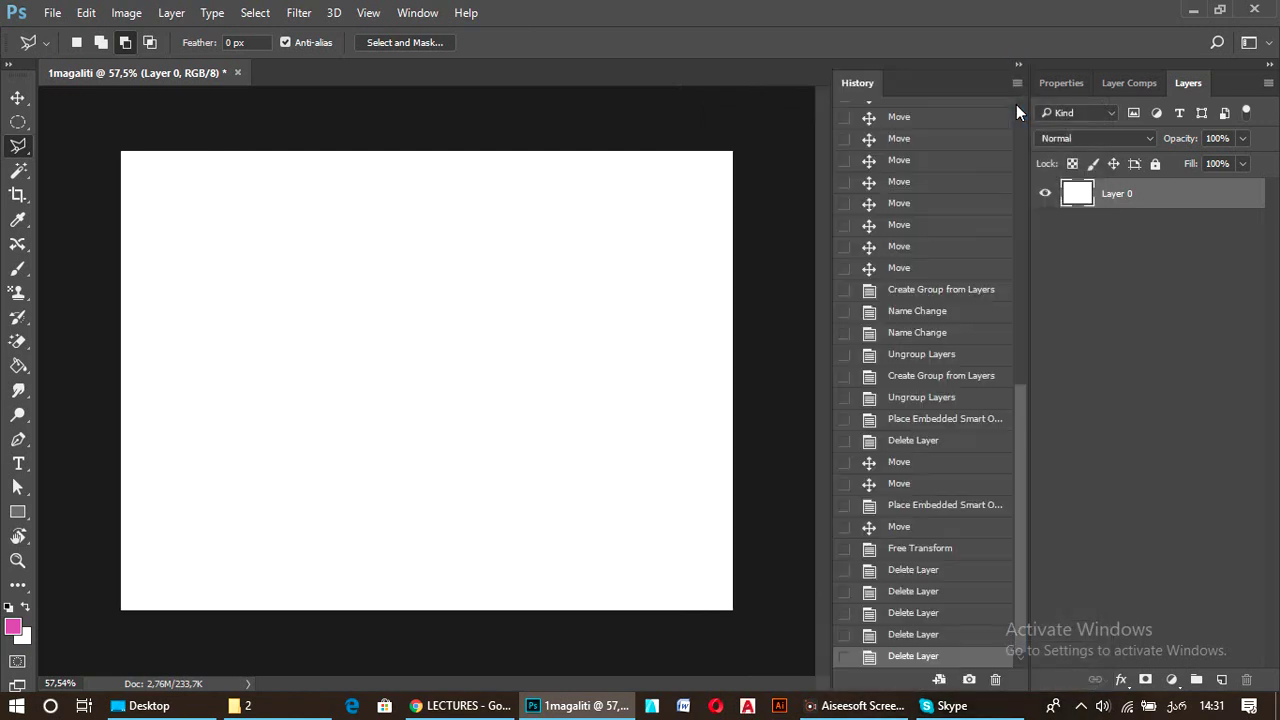
left_click(1018, 68)
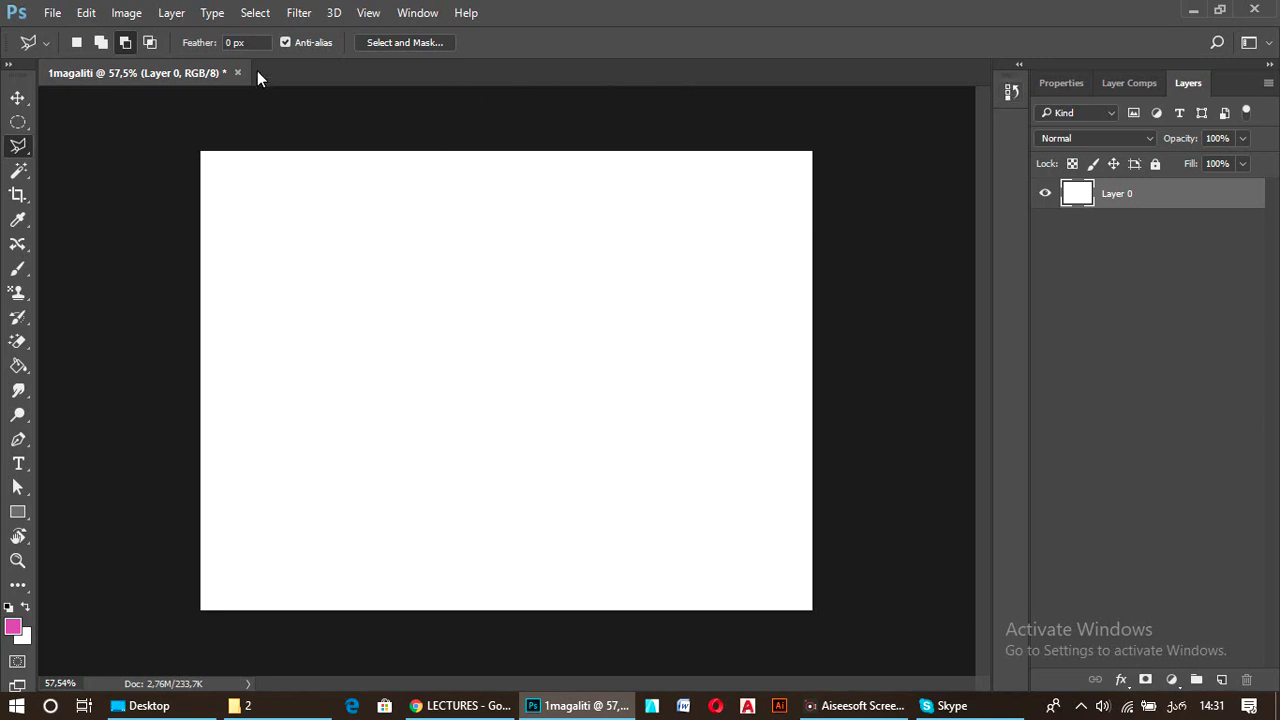
Open the Color panel and dock it as a collapsed icon.
left_click(418, 14)
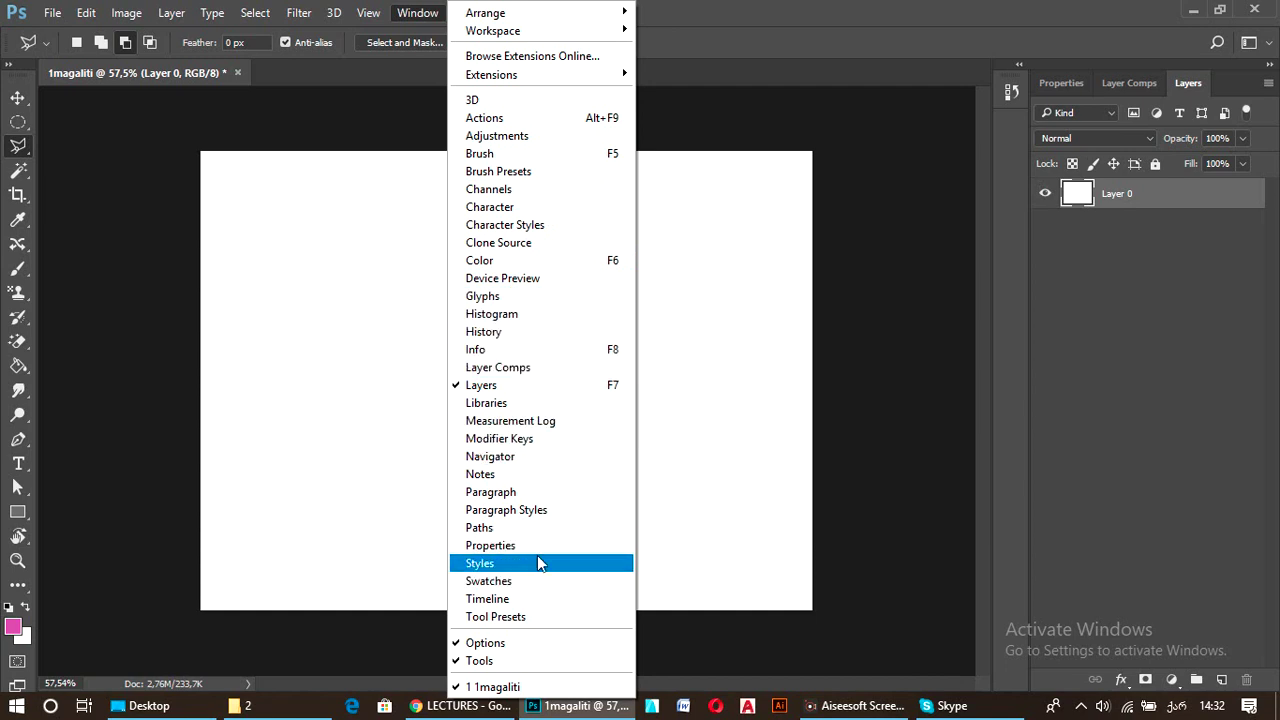
left_click(509, 258)
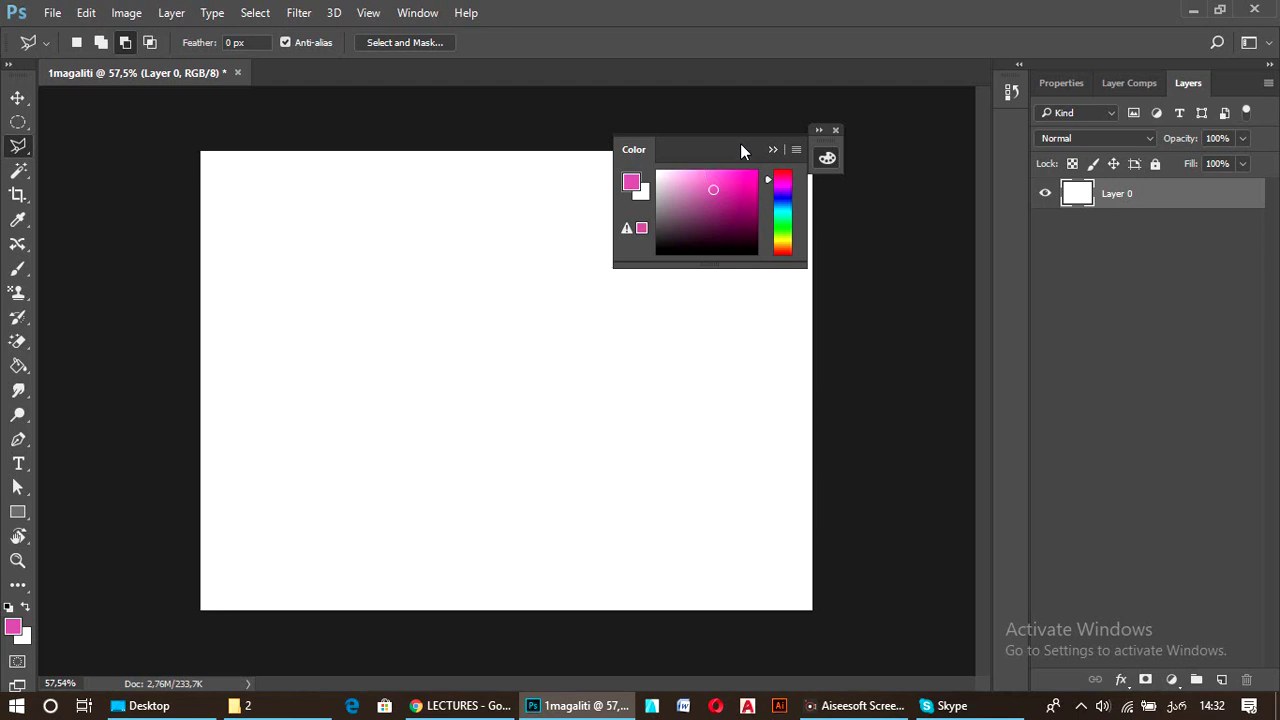
mouse_move(821, 136)
left_mouse_down()
mouse_move(1152, 222)
mouse_move(1008, 163)
mouse_move(1006, 122)
left_mouse_up()
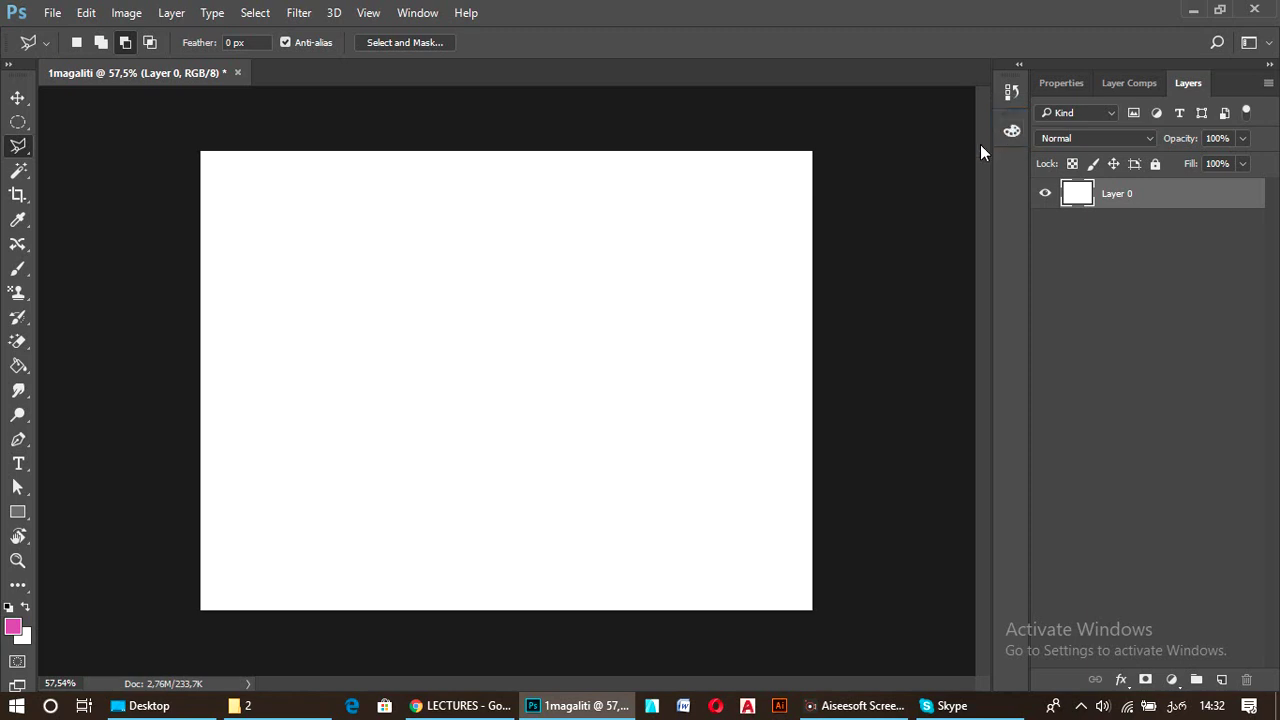
Show the Properties panel with Layer 0's pixel properties, 40 cm by 29,99 cm.
left_click(417, 14)
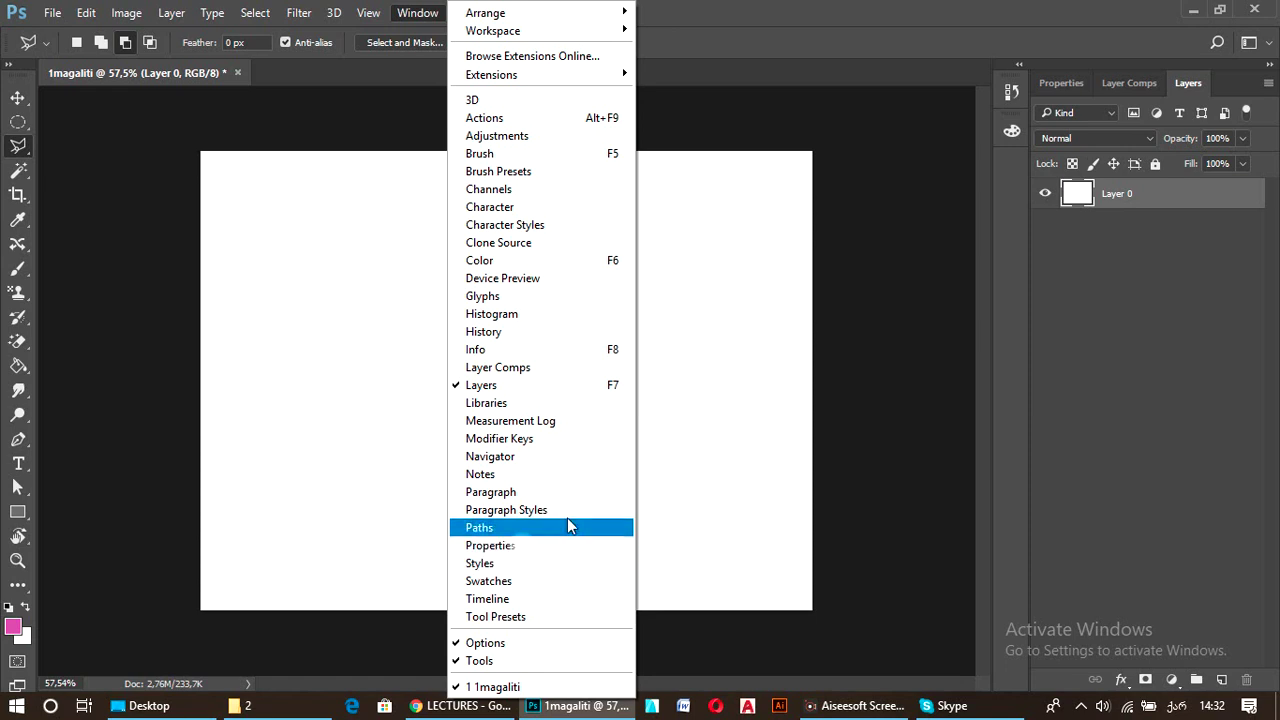
left_click(763, 357)
left_click(416, 13)
left_click(526, 545)
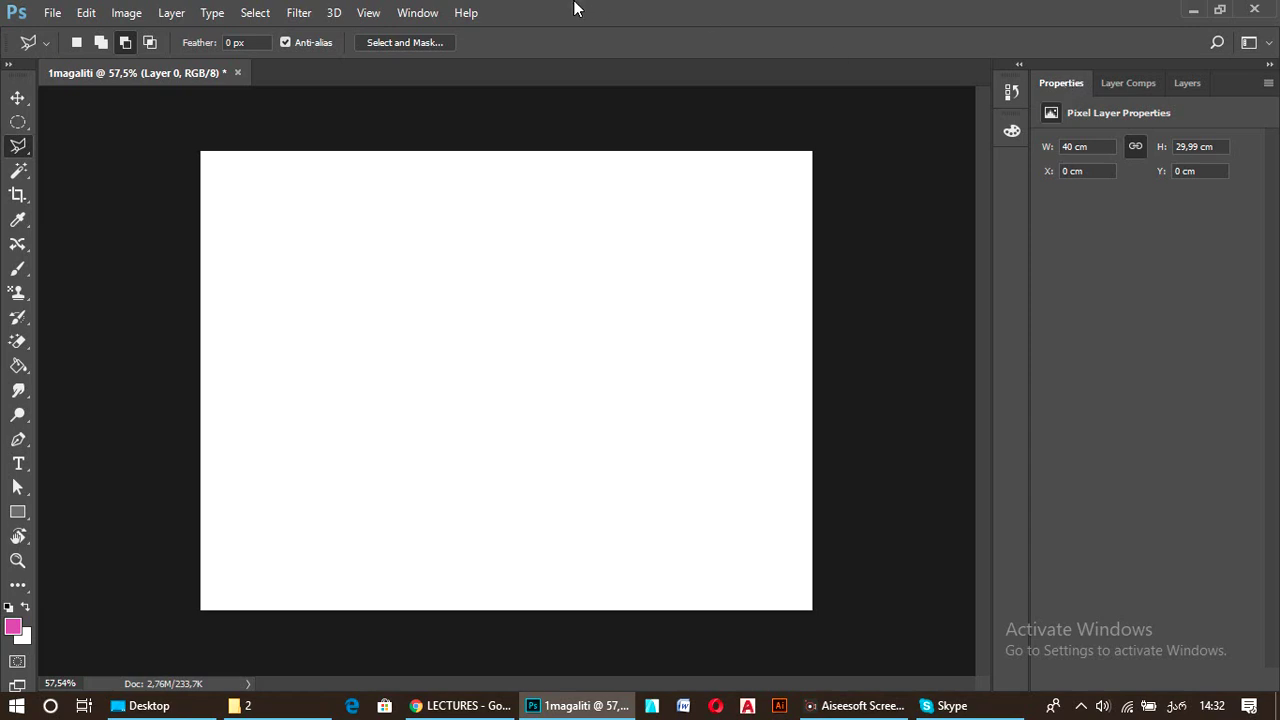
left_click(418, 12)
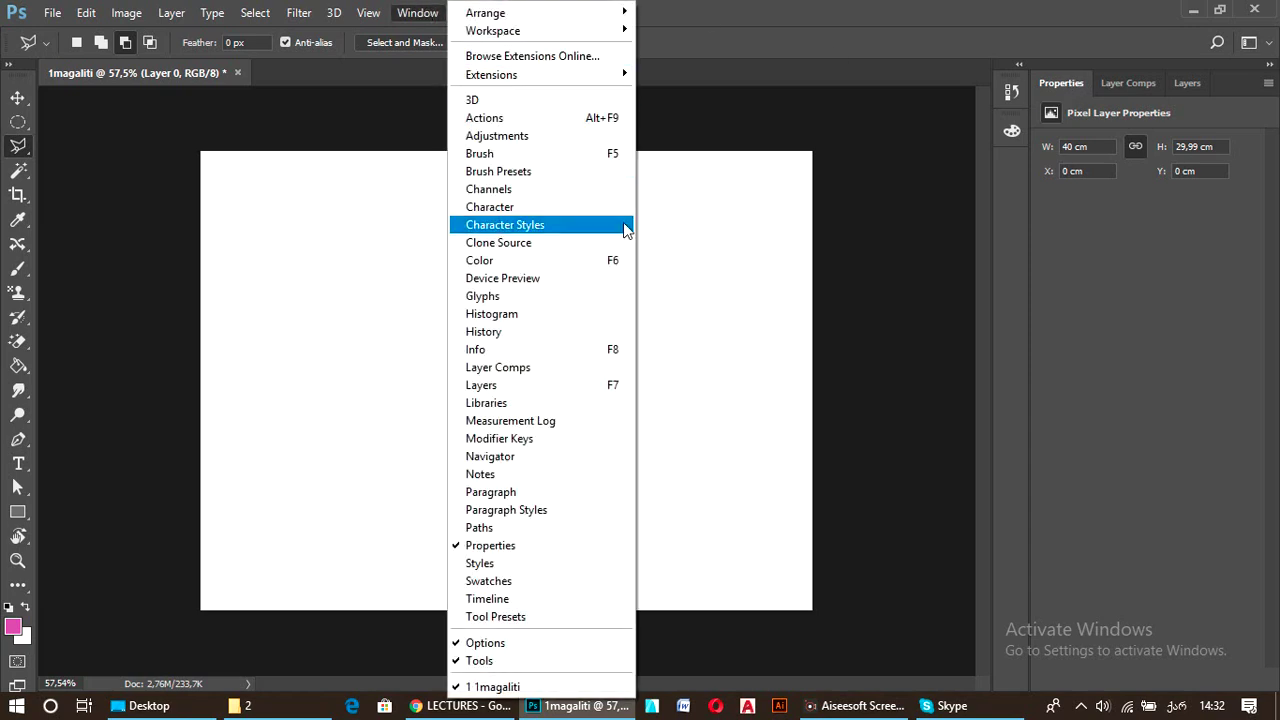
left_click(540, 242)
left_click(418, 12)
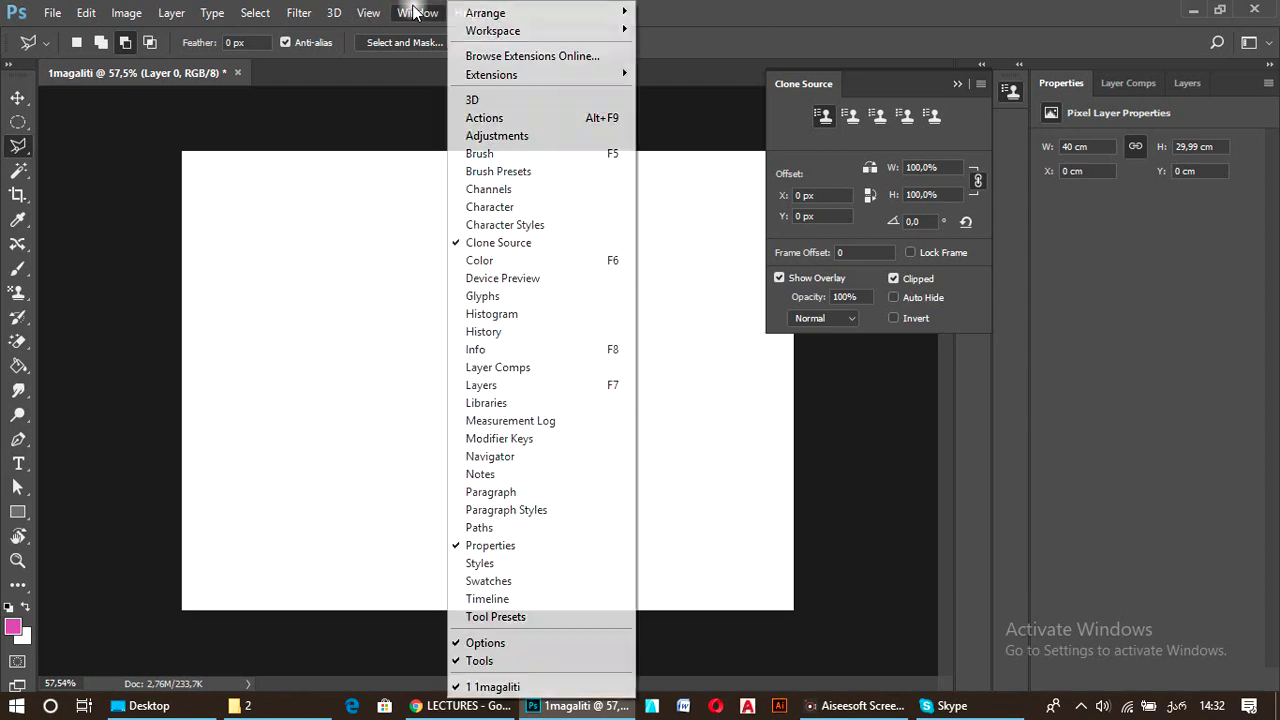
left_click(506, 421)
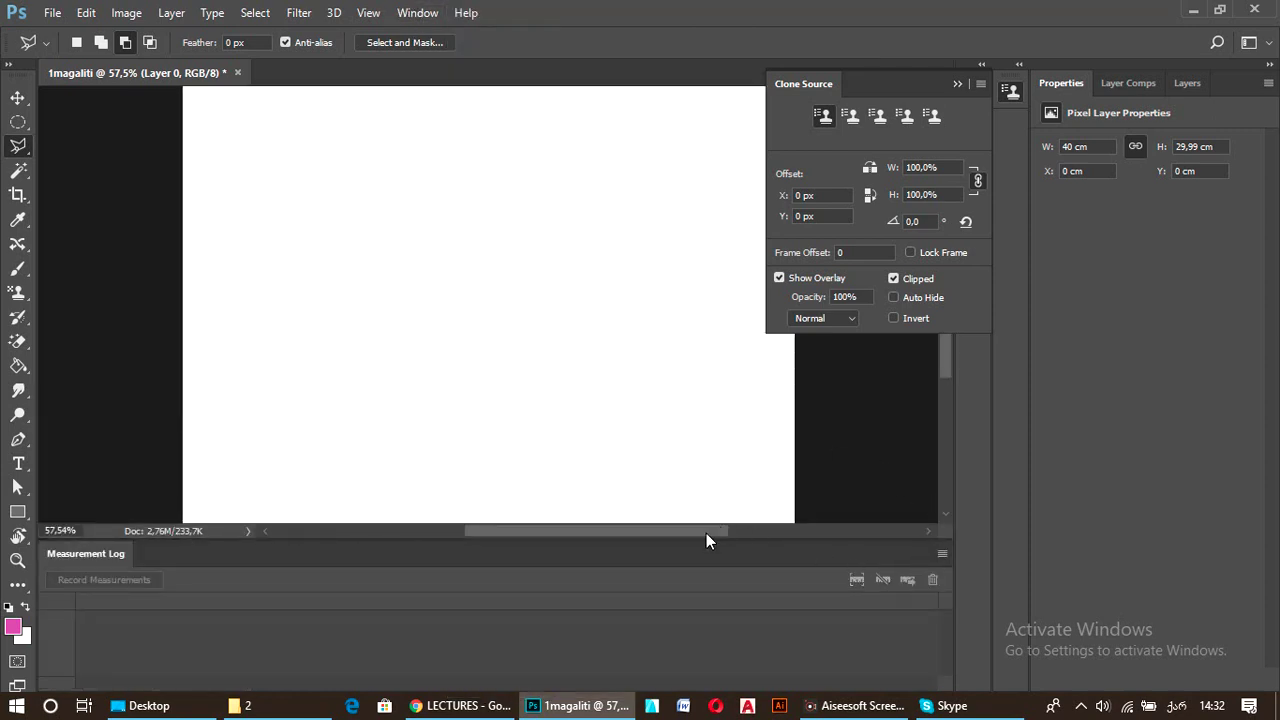
left_click_drag(141, 561, 174, 344)
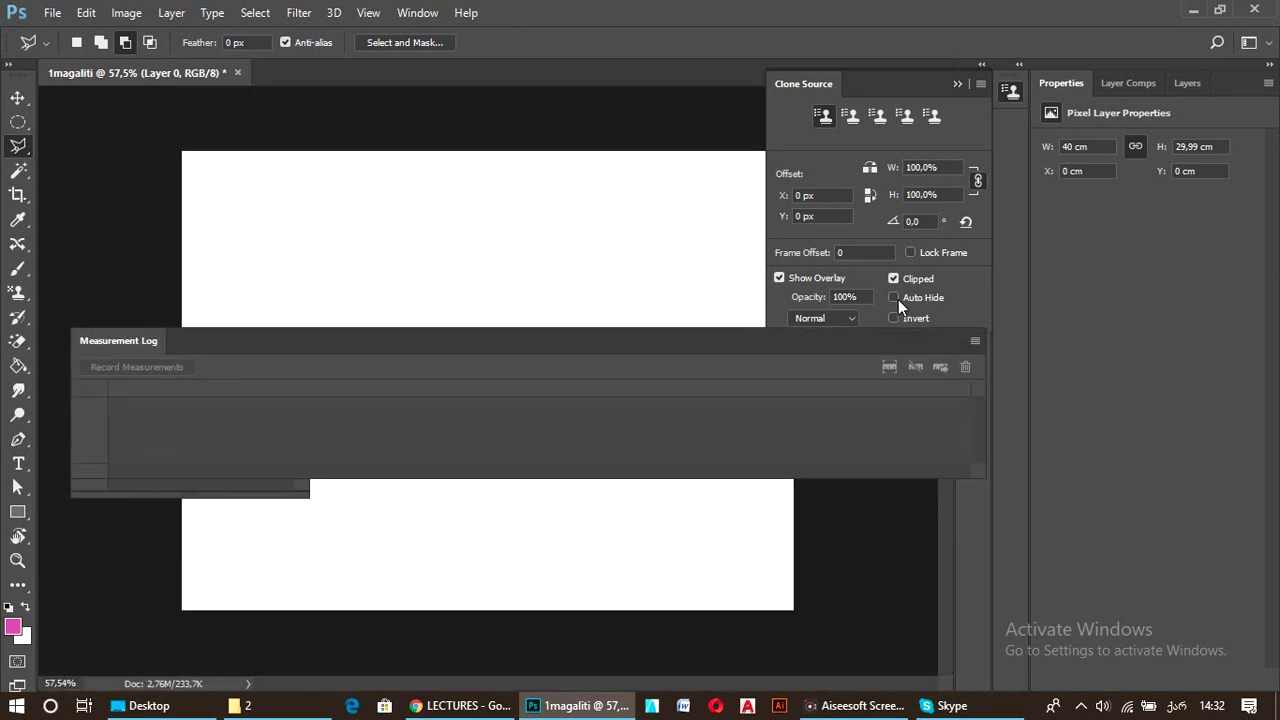
left_click(300, 336)
mouse_move(789, 86)
left_mouse_down()
mouse_move(667, 131)
mouse_move(730, 127)
left_mouse_up()
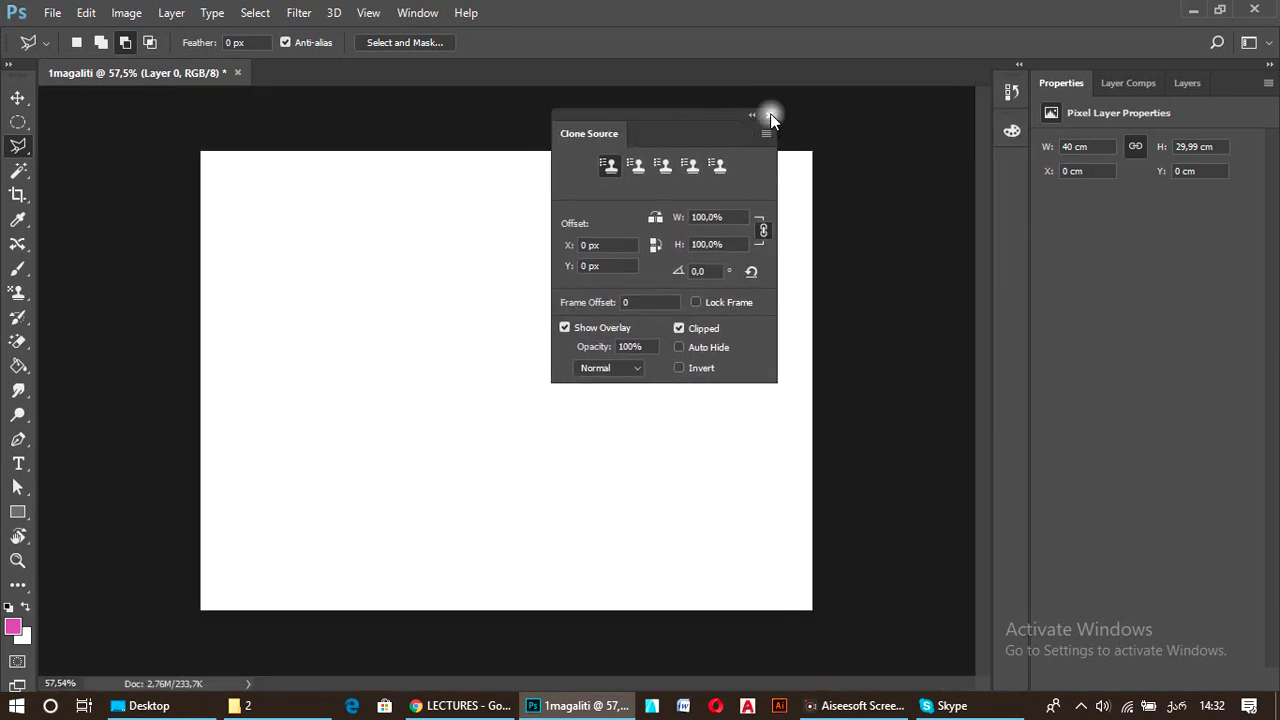
left_click(770, 113)
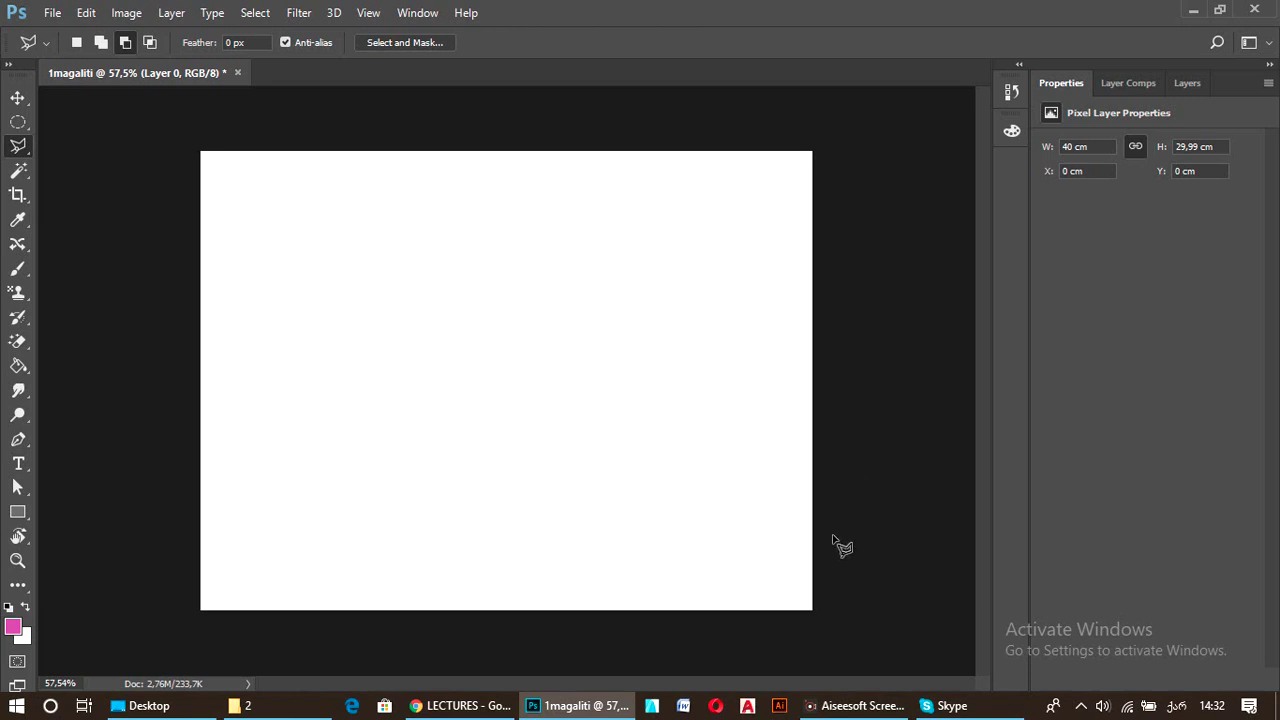
left_click(420, 14)
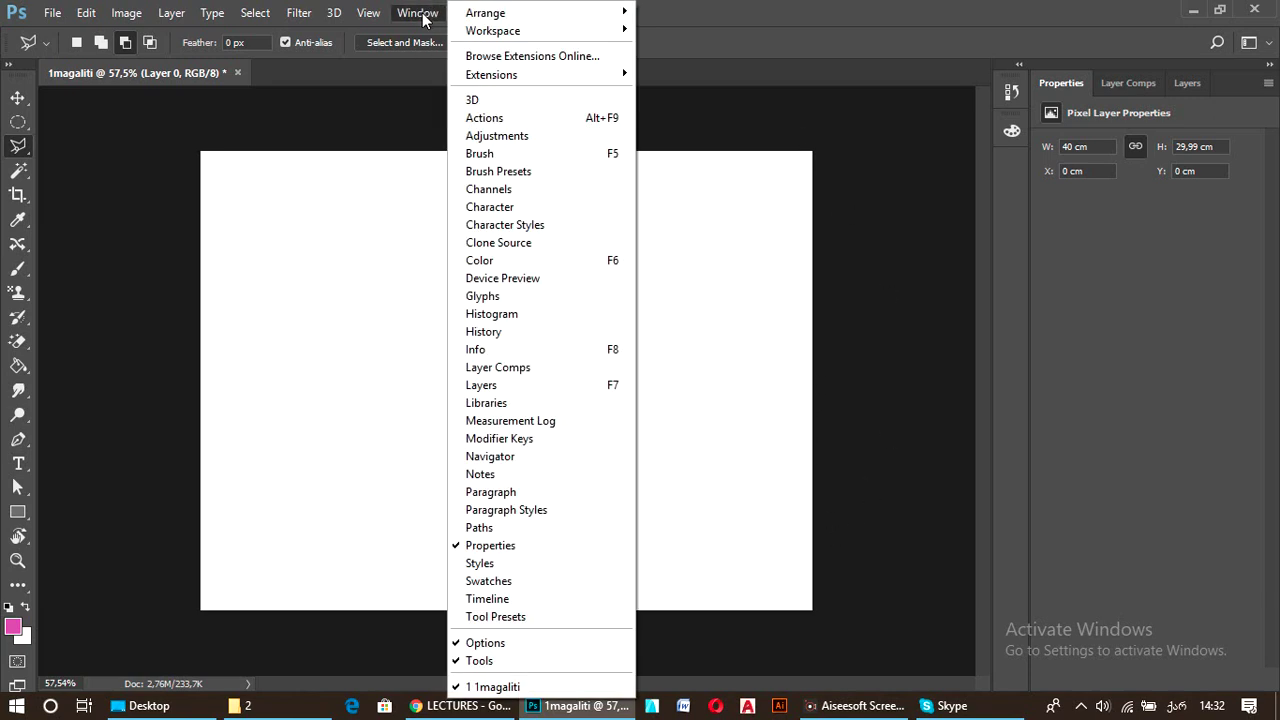
left_click(423, 18)
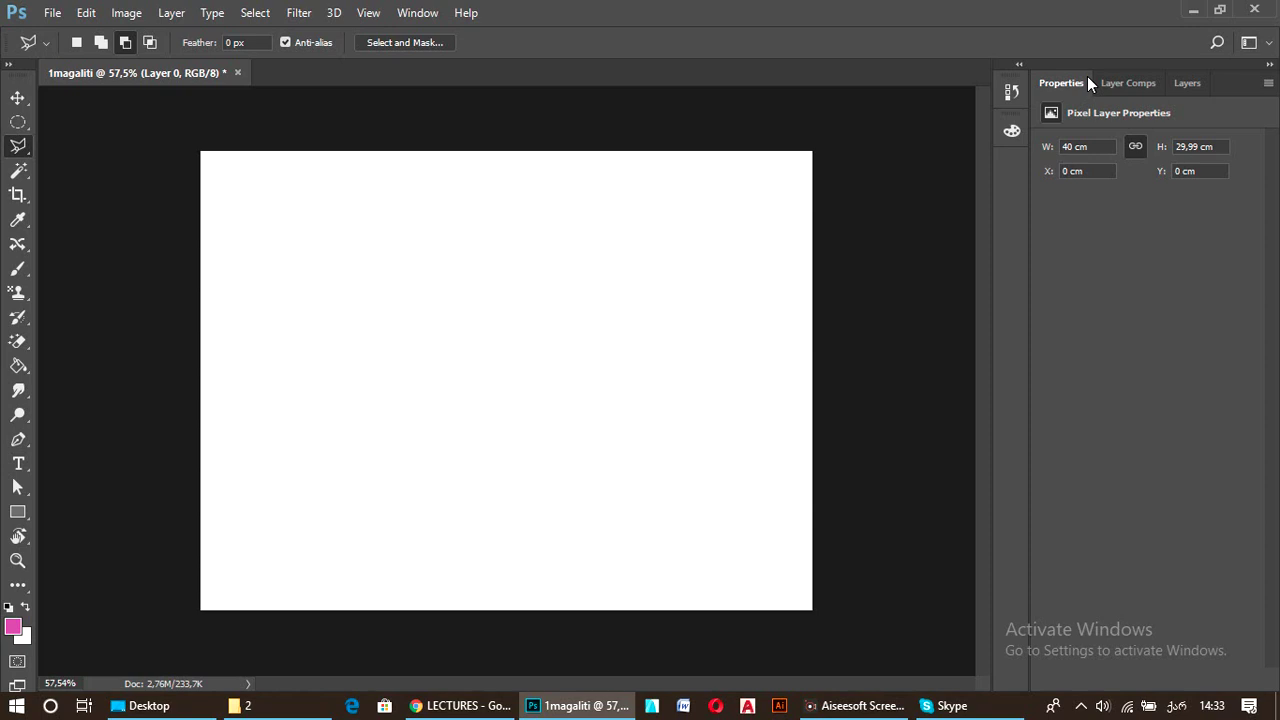
Save a new custom workspace named '11' including shortcuts, menus and toolbar.
left_click(1270, 46)
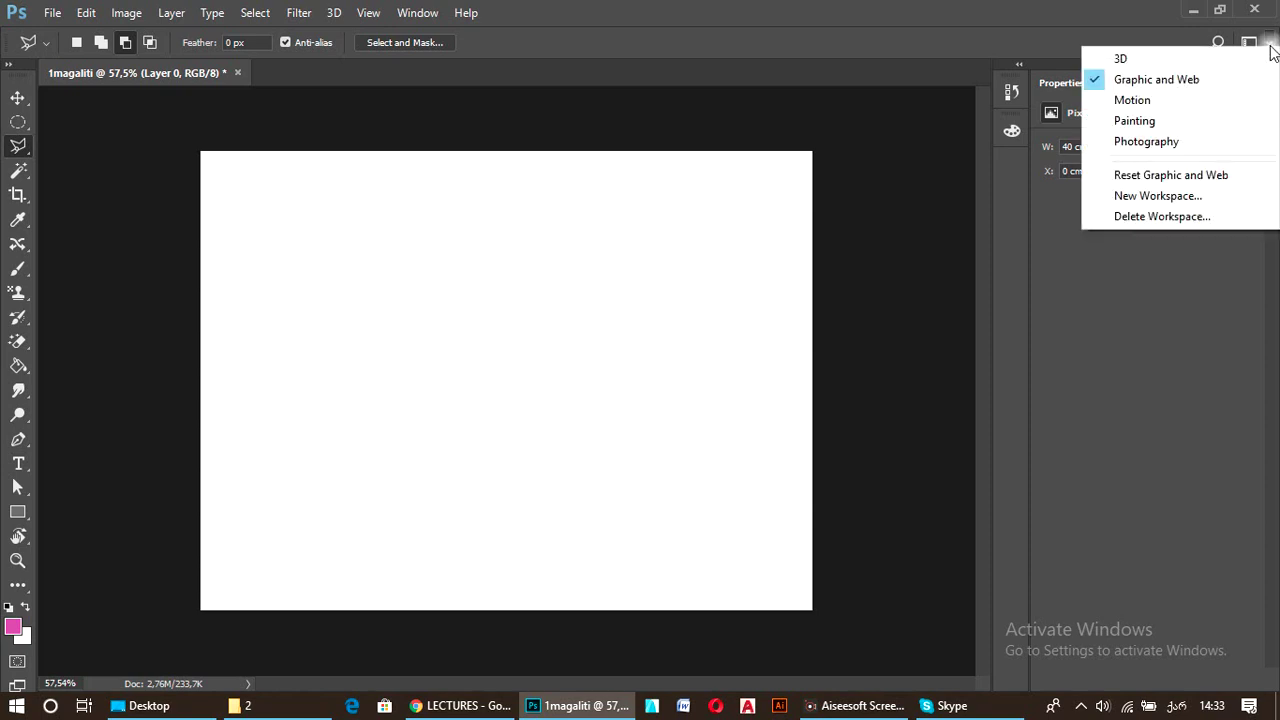
left_click(1203, 197)
type("11")
left_click(471, 280)
left_click(471, 331)
left_click(471, 306)
left_click(471, 280)
left_click(792, 204)
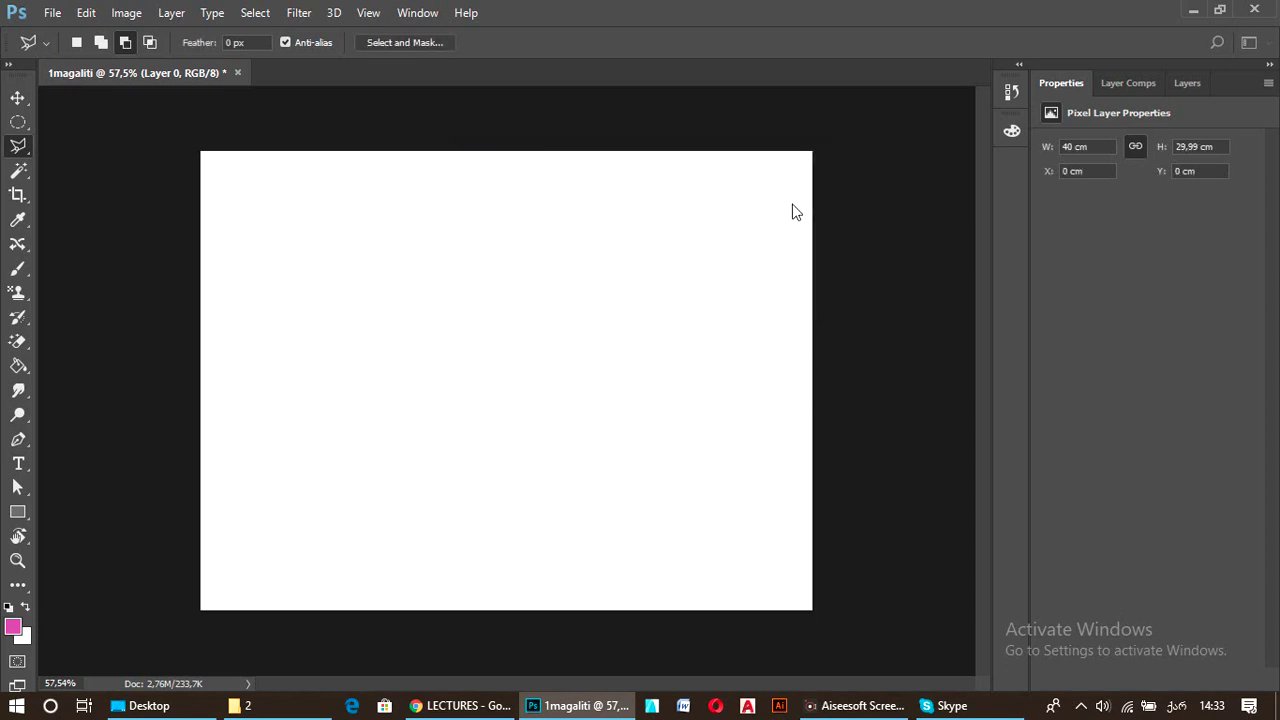
Switch to the Graphic and Web workspace and reset its layout.
left_click(1264, 50)
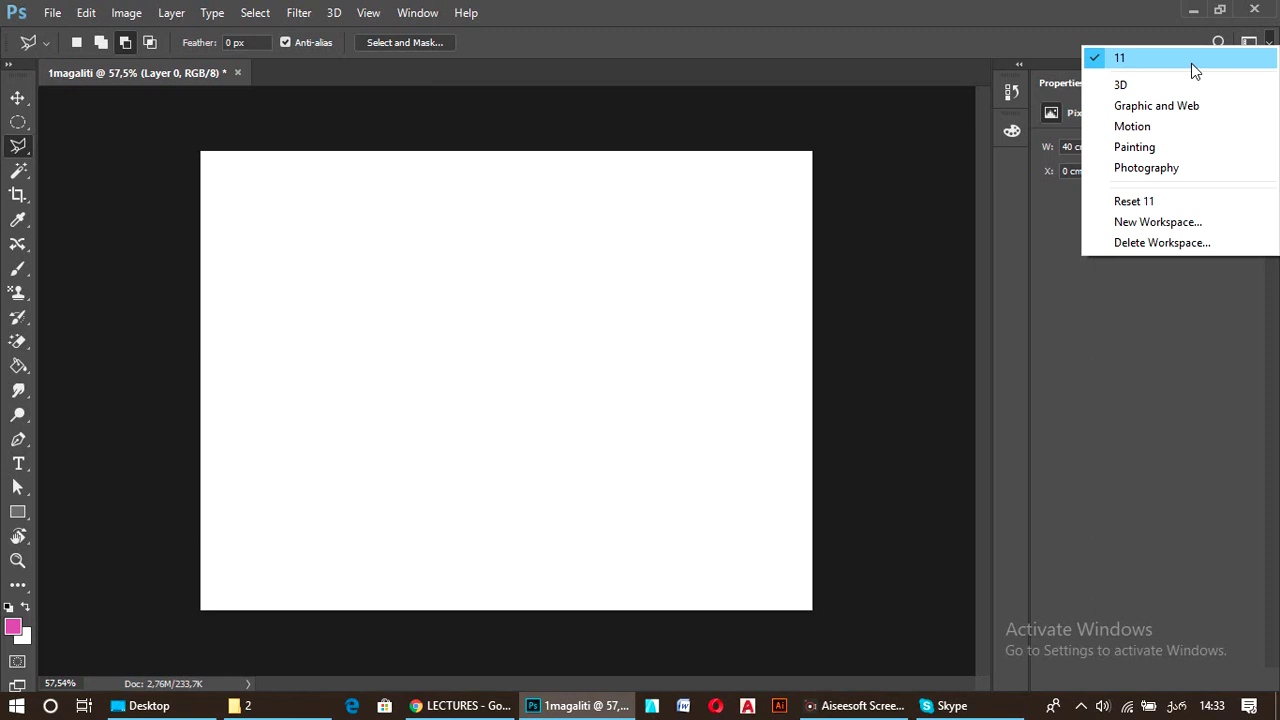
left_click(1178, 104)
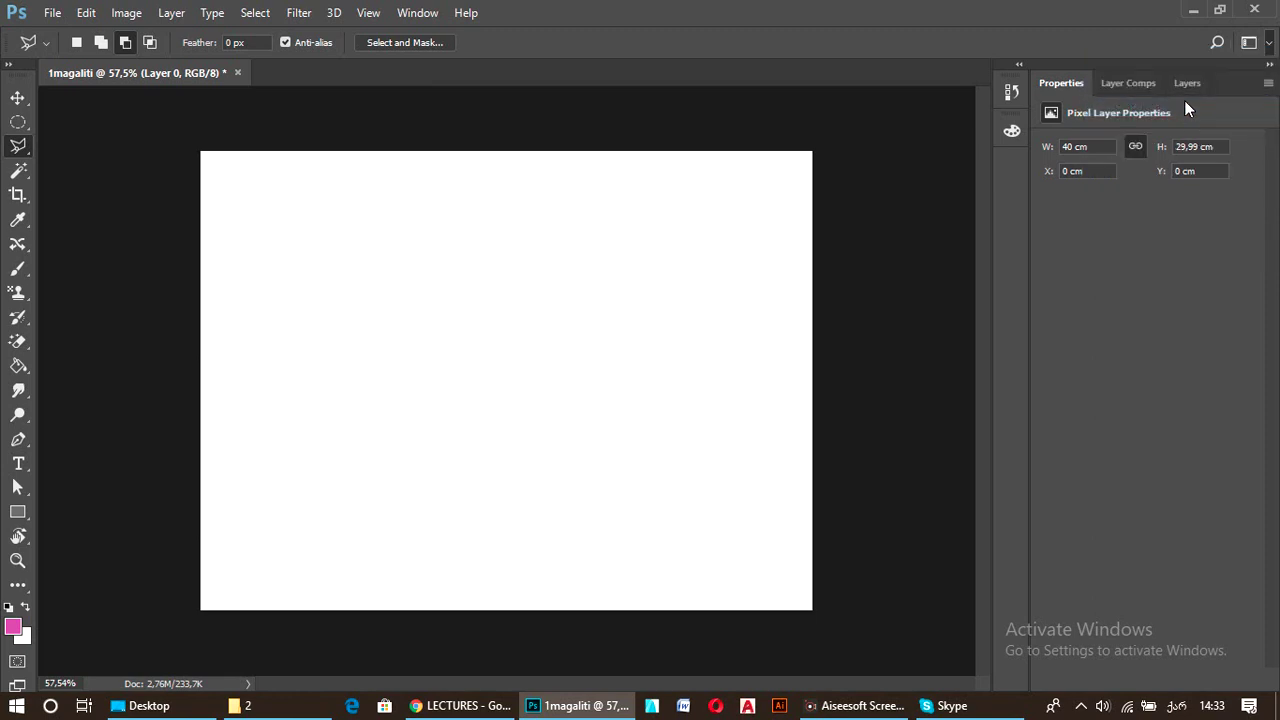
left_click(1270, 44)
left_click(1222, 107)
left_click(1272, 44)
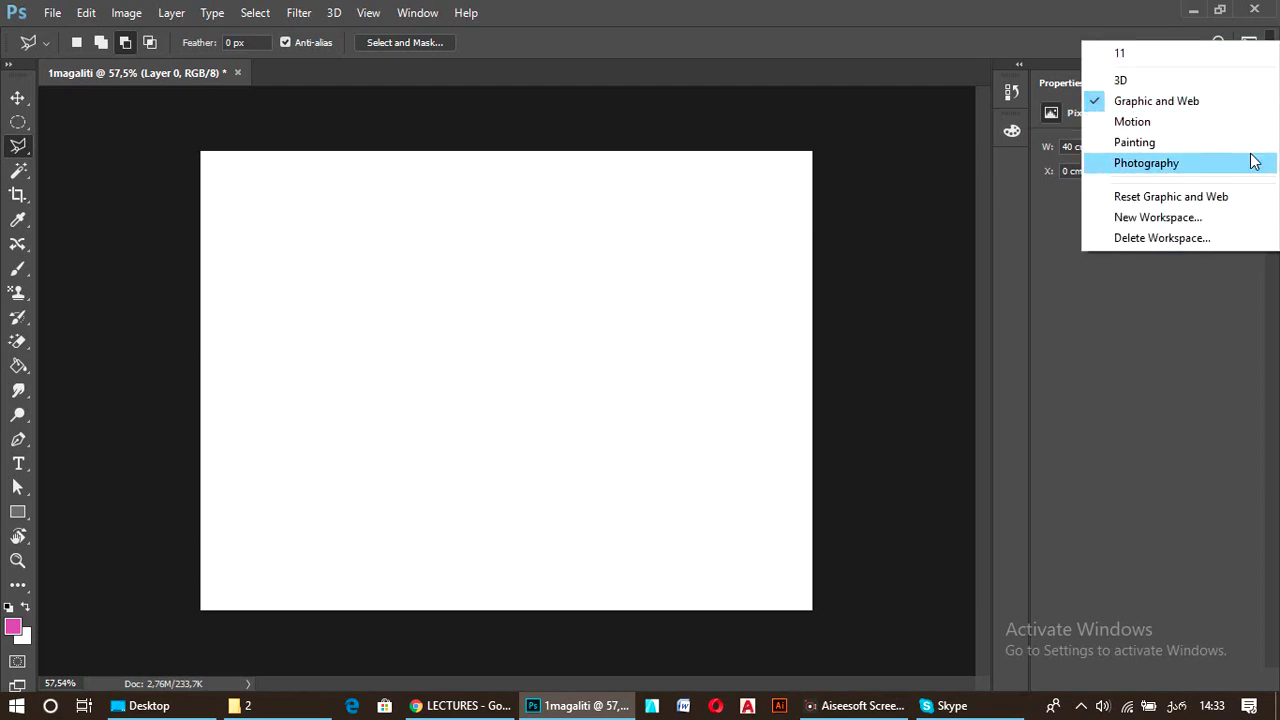
left_click(1234, 193)
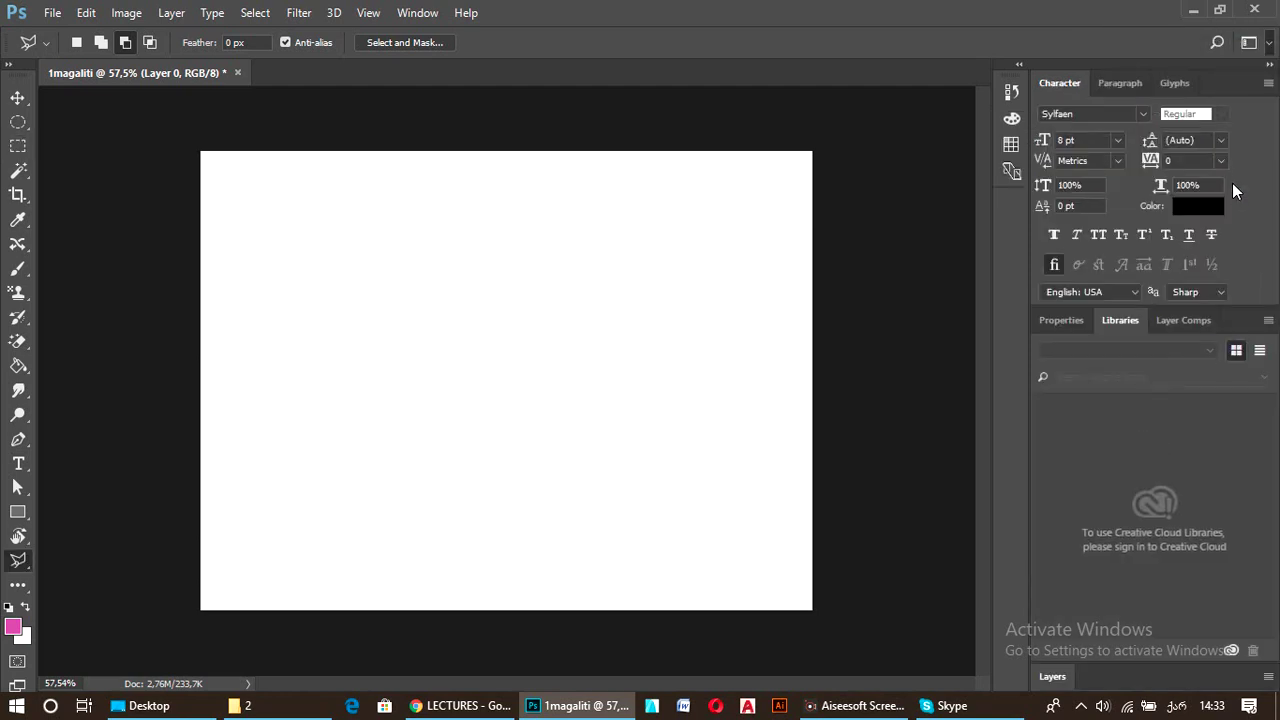
Show the Layers panel listing Layer 0, then dismiss the Image menu unused.
left_click(424, 14)
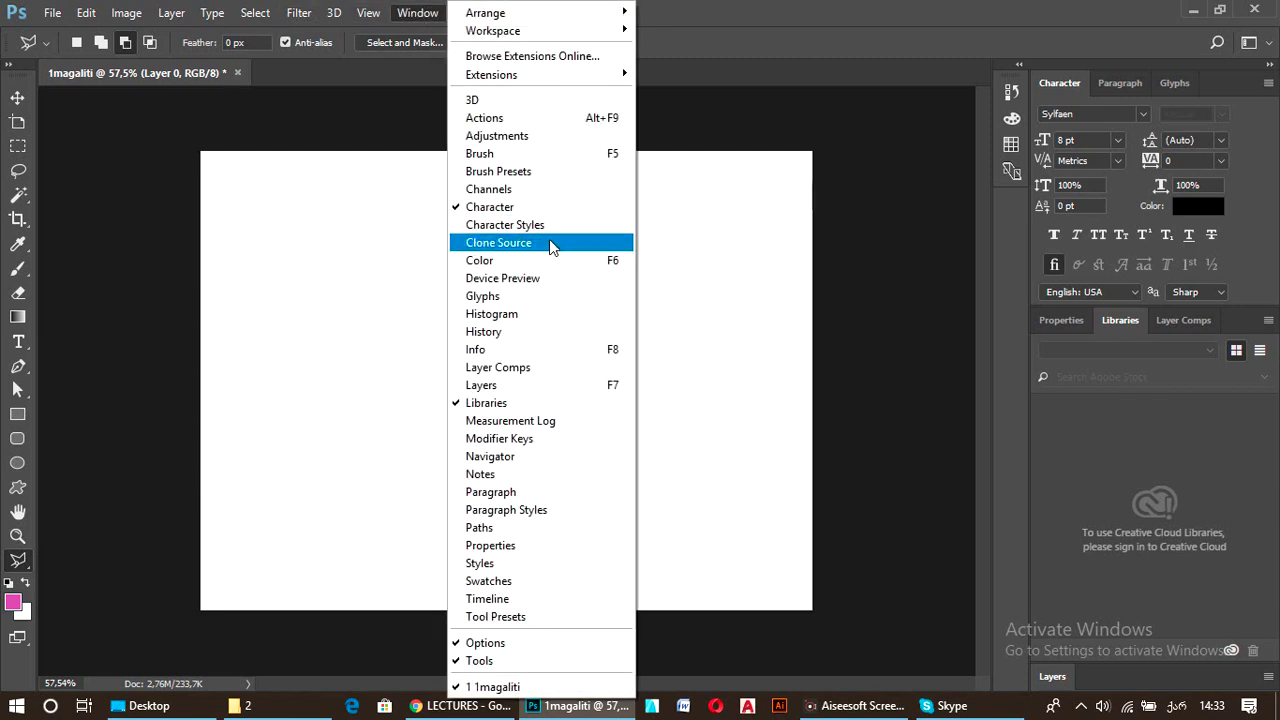
left_click(520, 385)
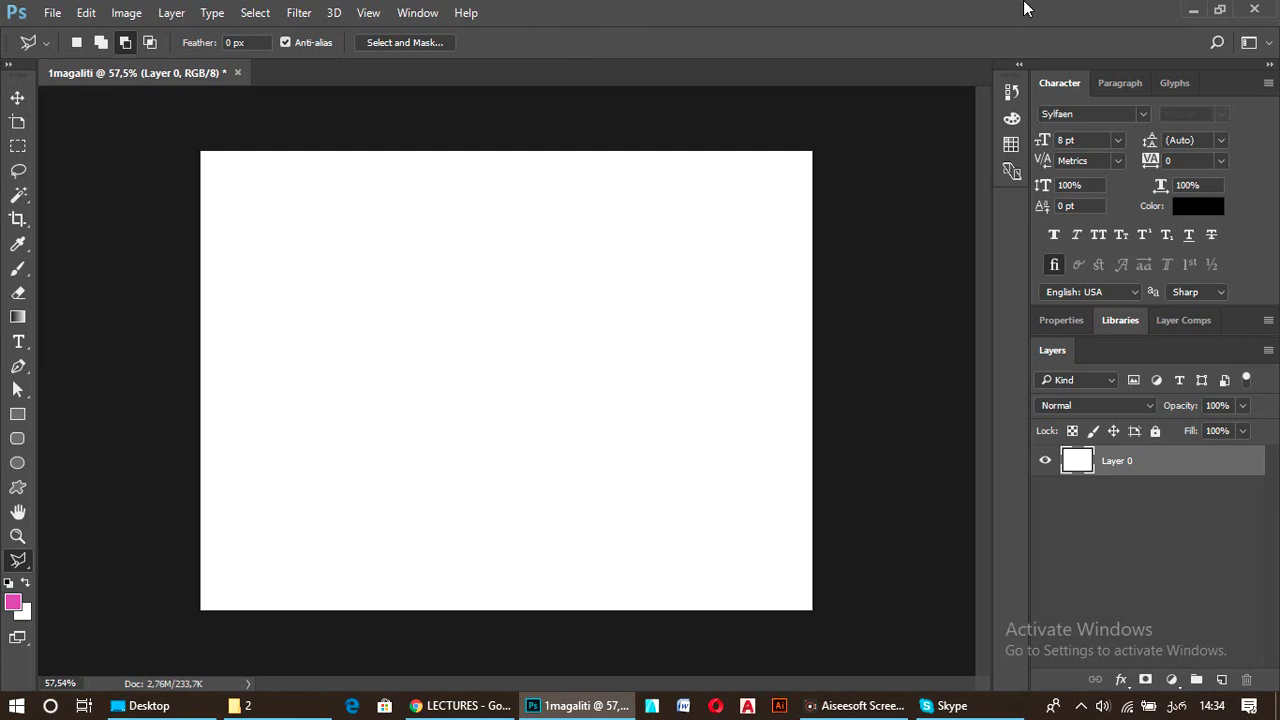
left_click(134, 12)
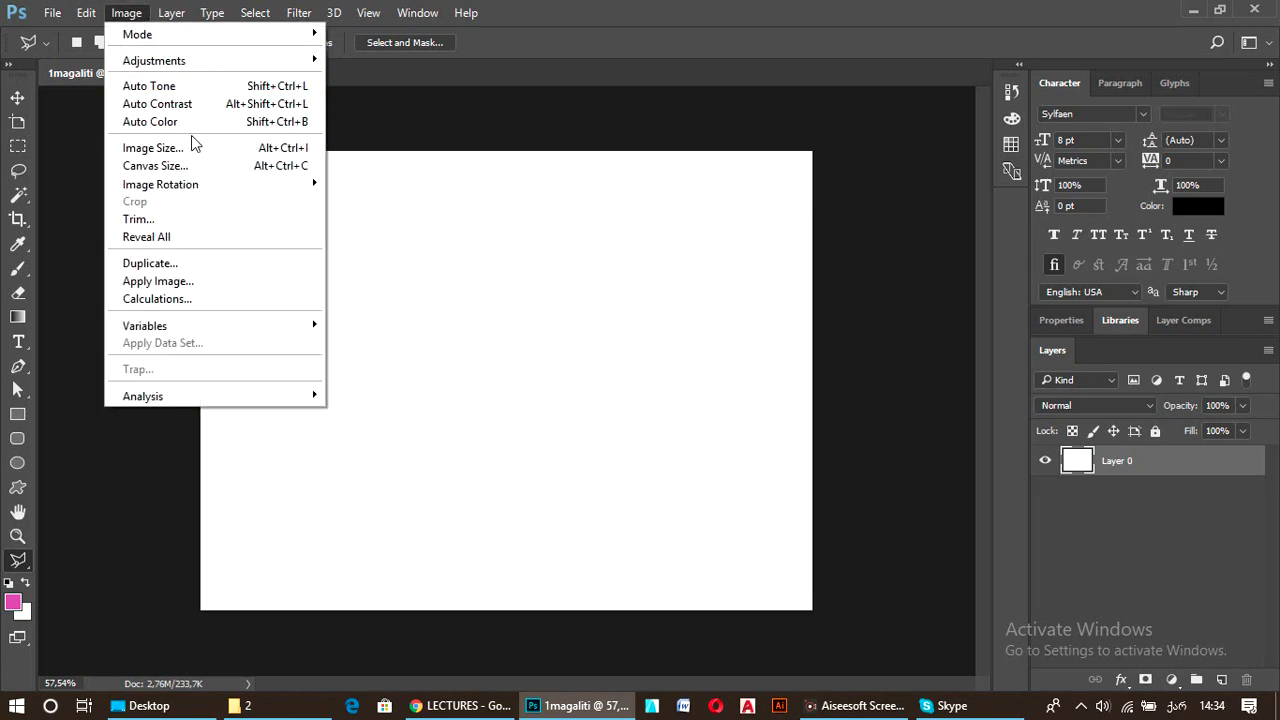
left_click(550, 148)
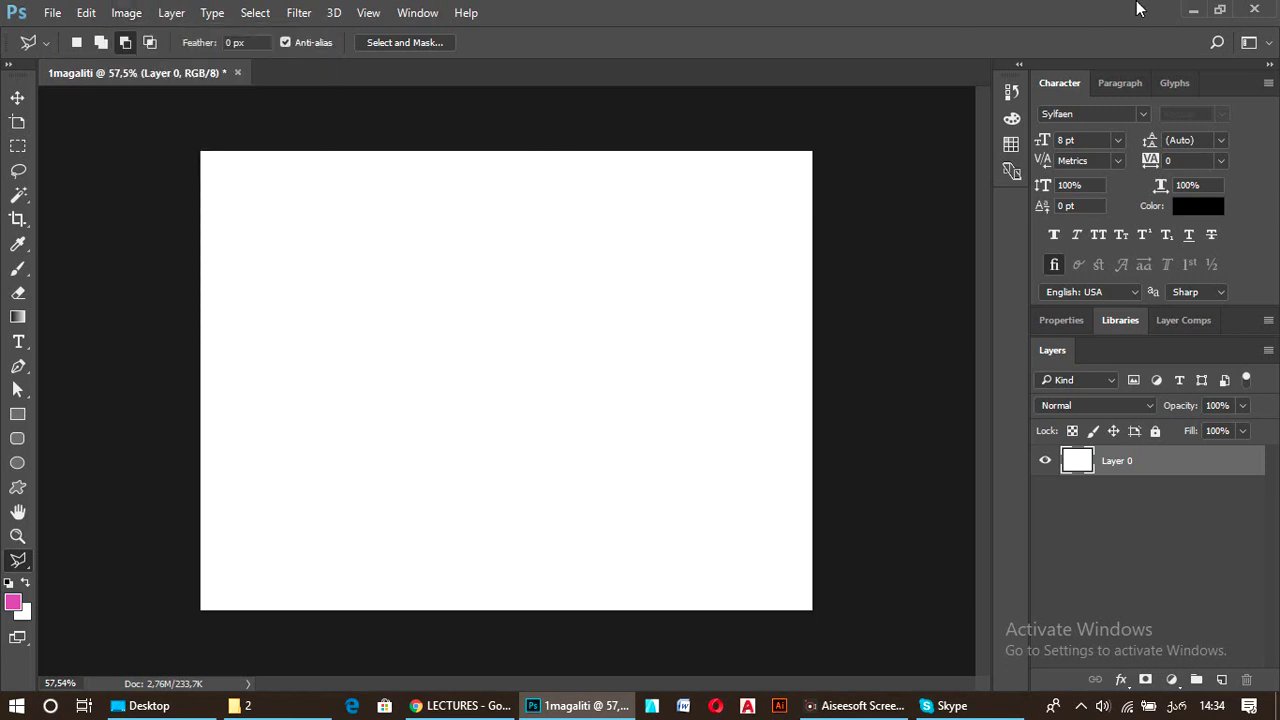
Open the Adidas illustration from folder 2 in Adobe Photoshop CC 2017.
left_click(1197, 10)
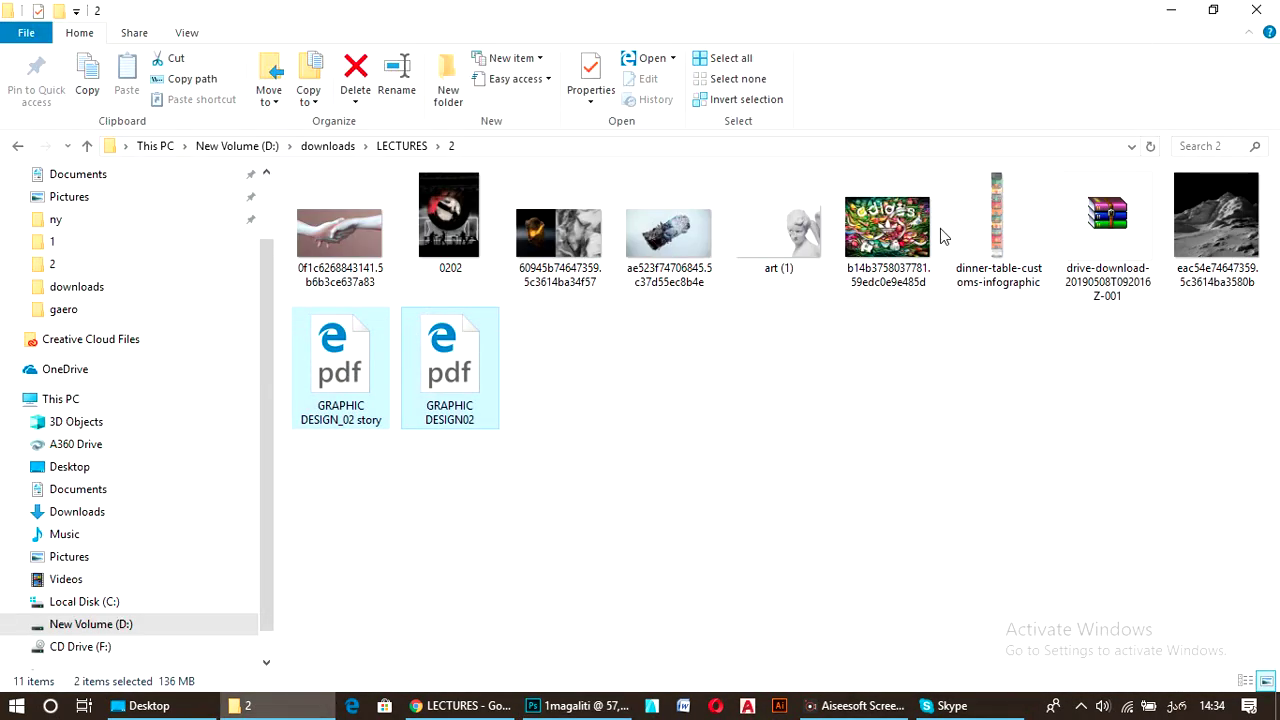
left_click(884, 226)
right_click(875, 226)
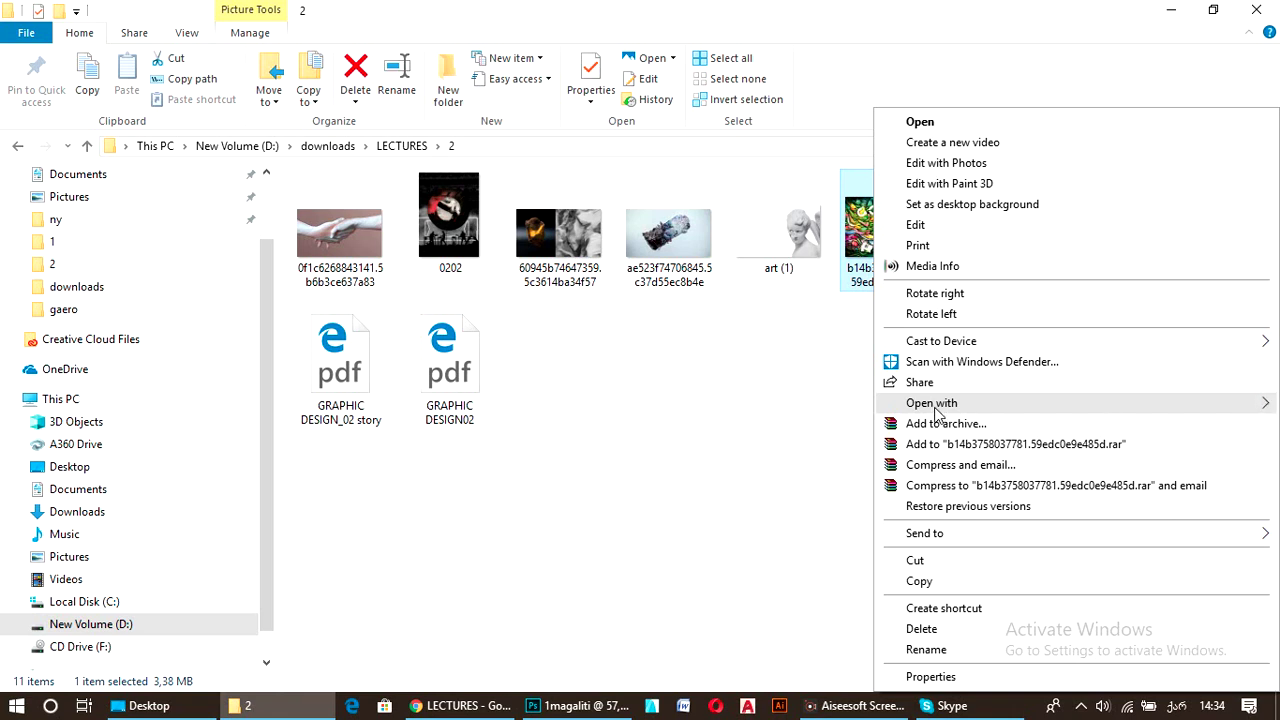
mouse_move(931, 402)
left_click(730, 430)
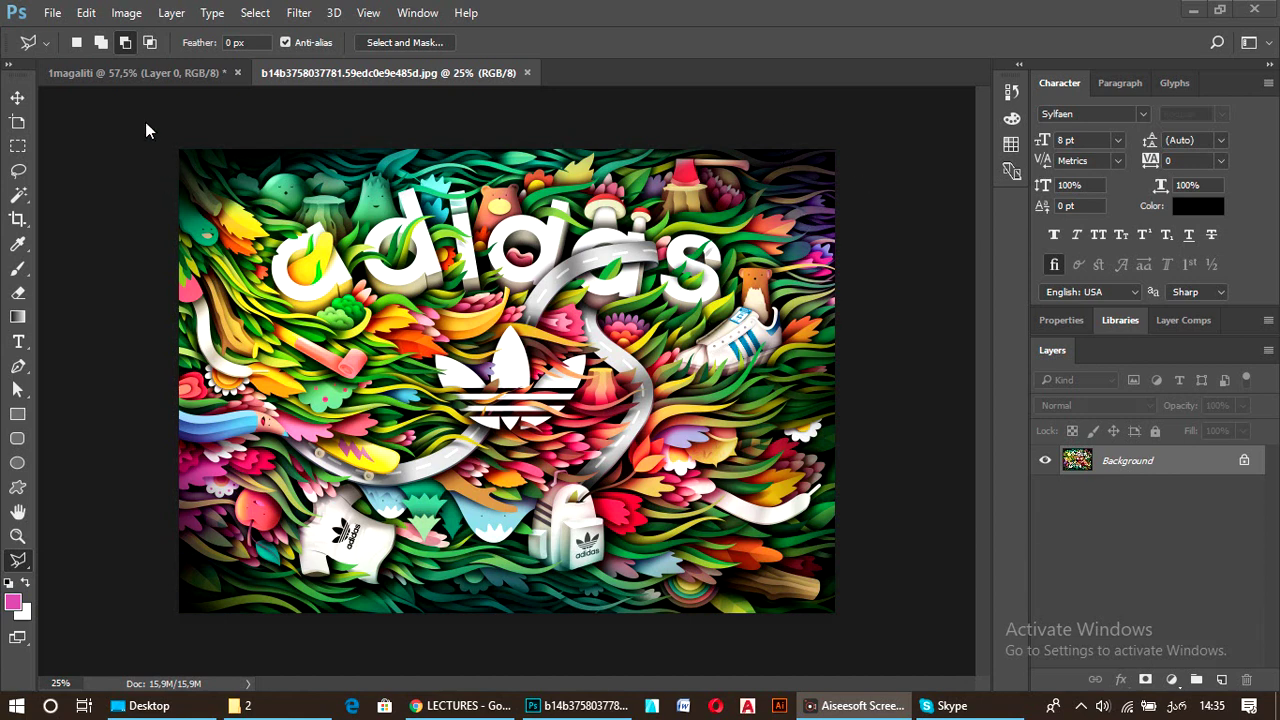
In Image Size, set resolution to 72, then 300, then back to 72 pixels/inch (672 × 475 px).
left_click(132, 13)
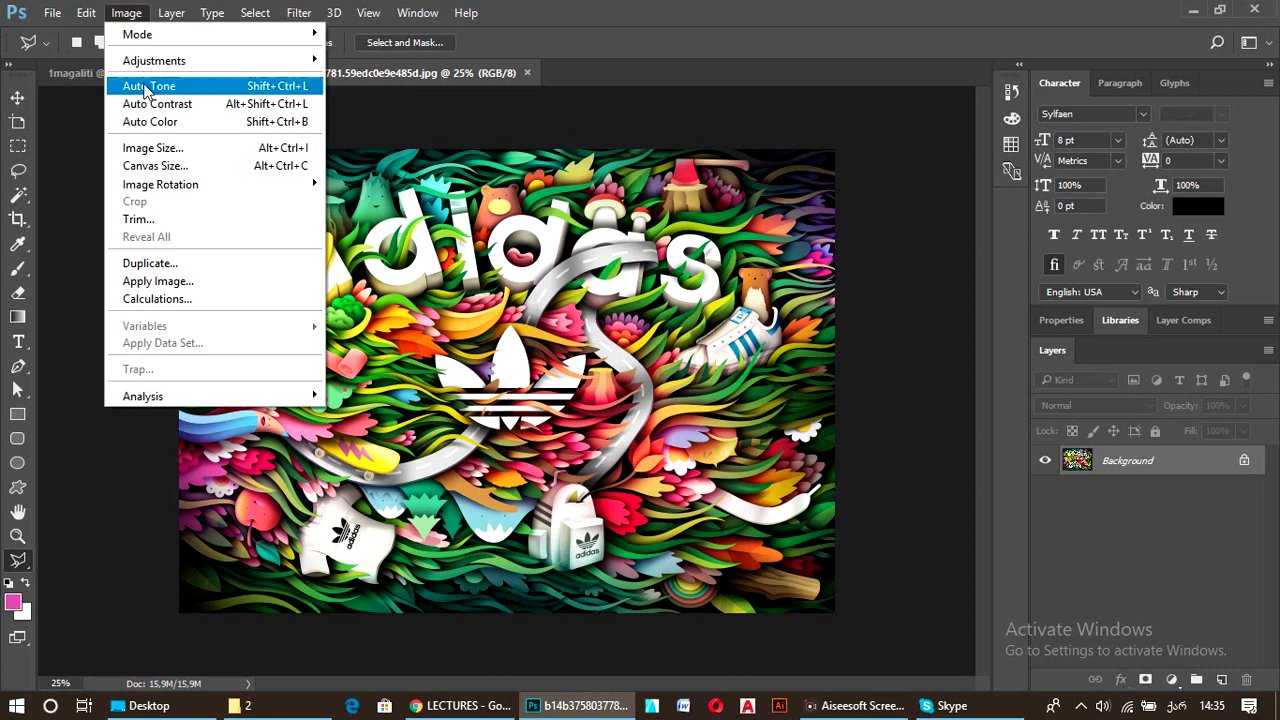
left_click(160, 148)
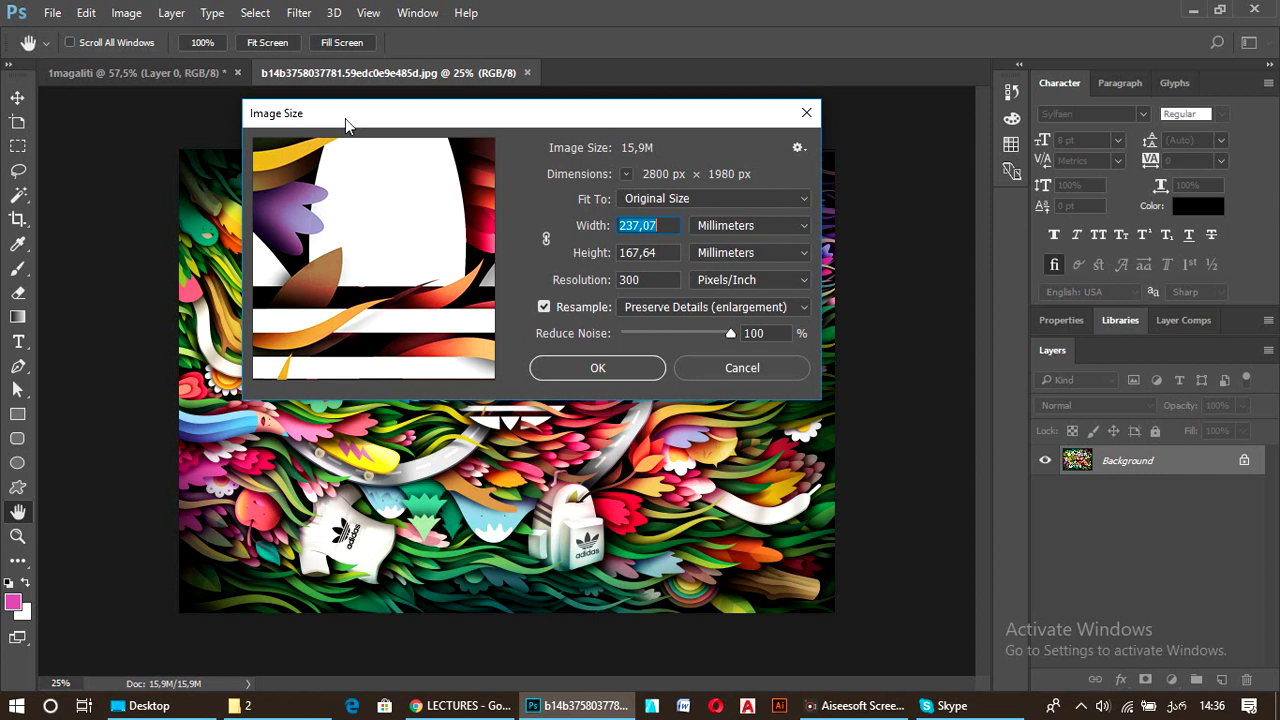
left_click_drag(345, 118, 365, 118)
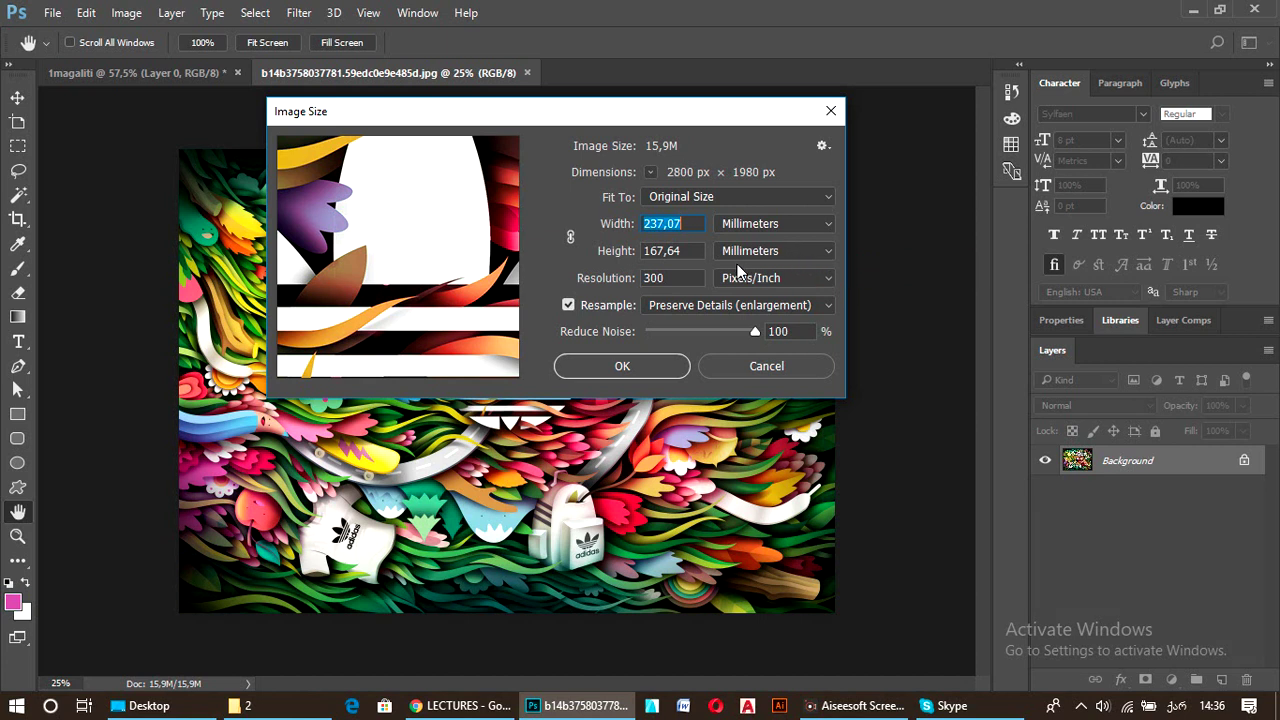
left_click(677, 279)
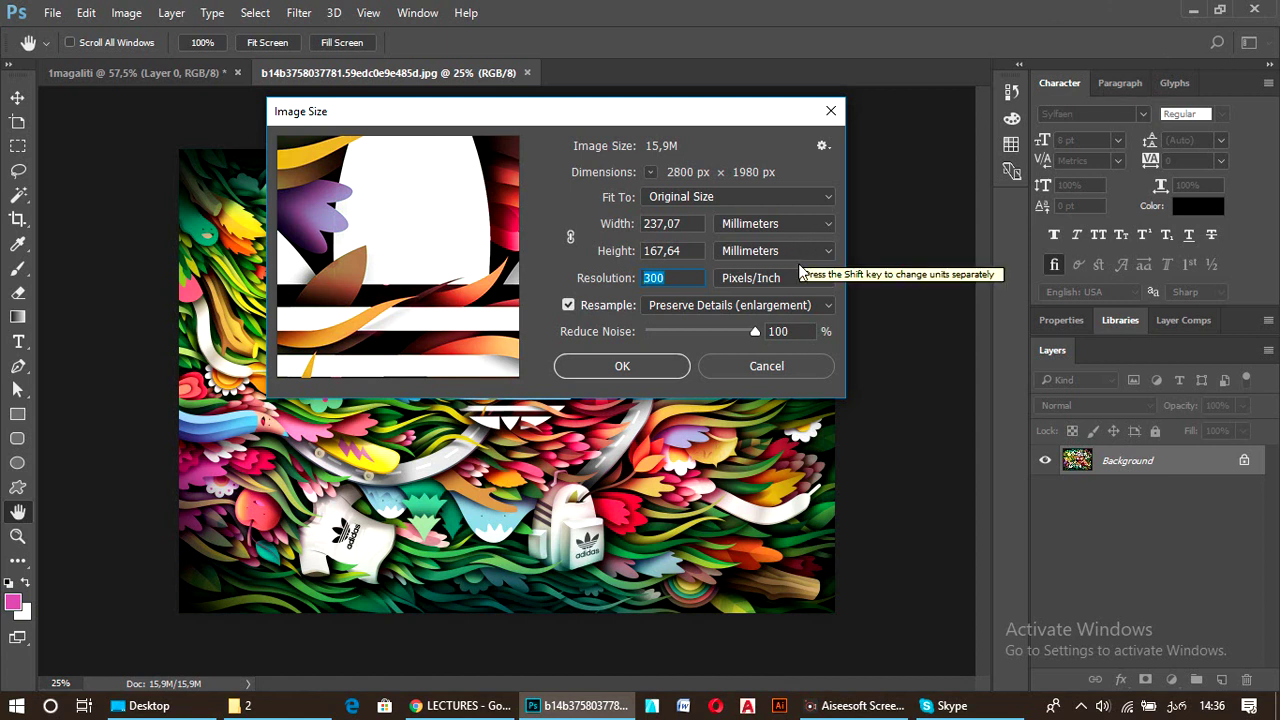
type("7")
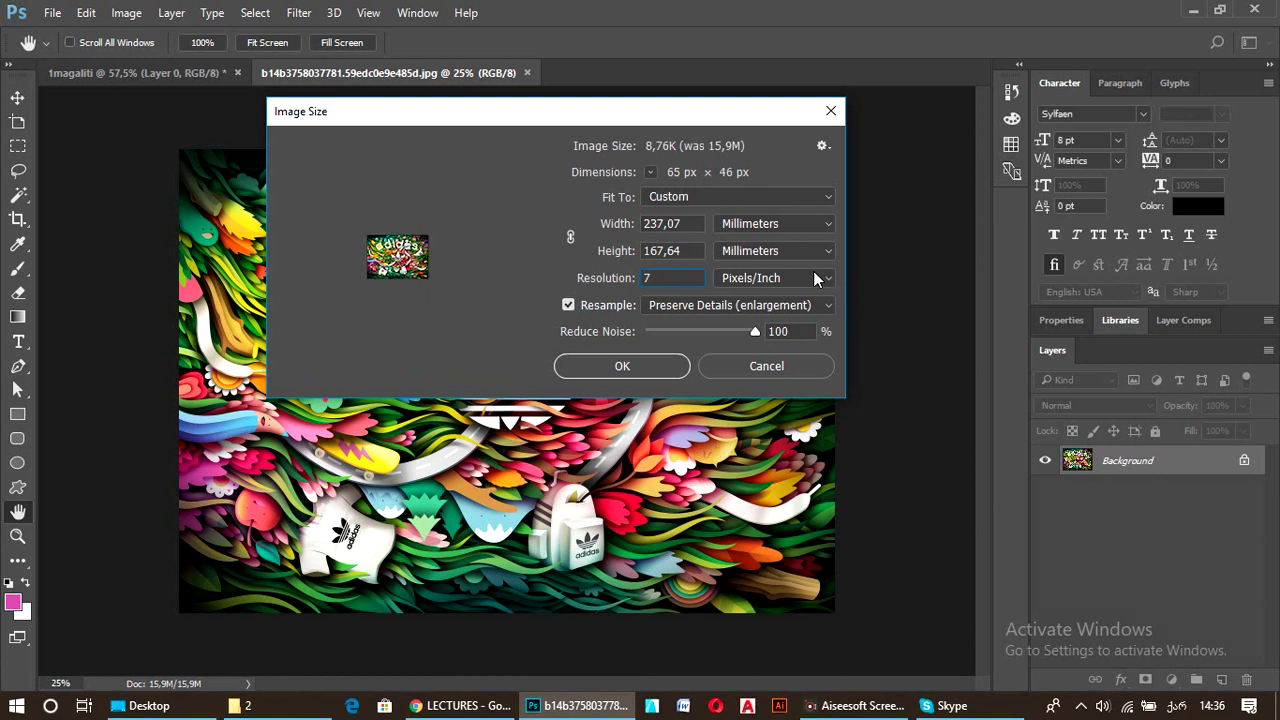
type("2")
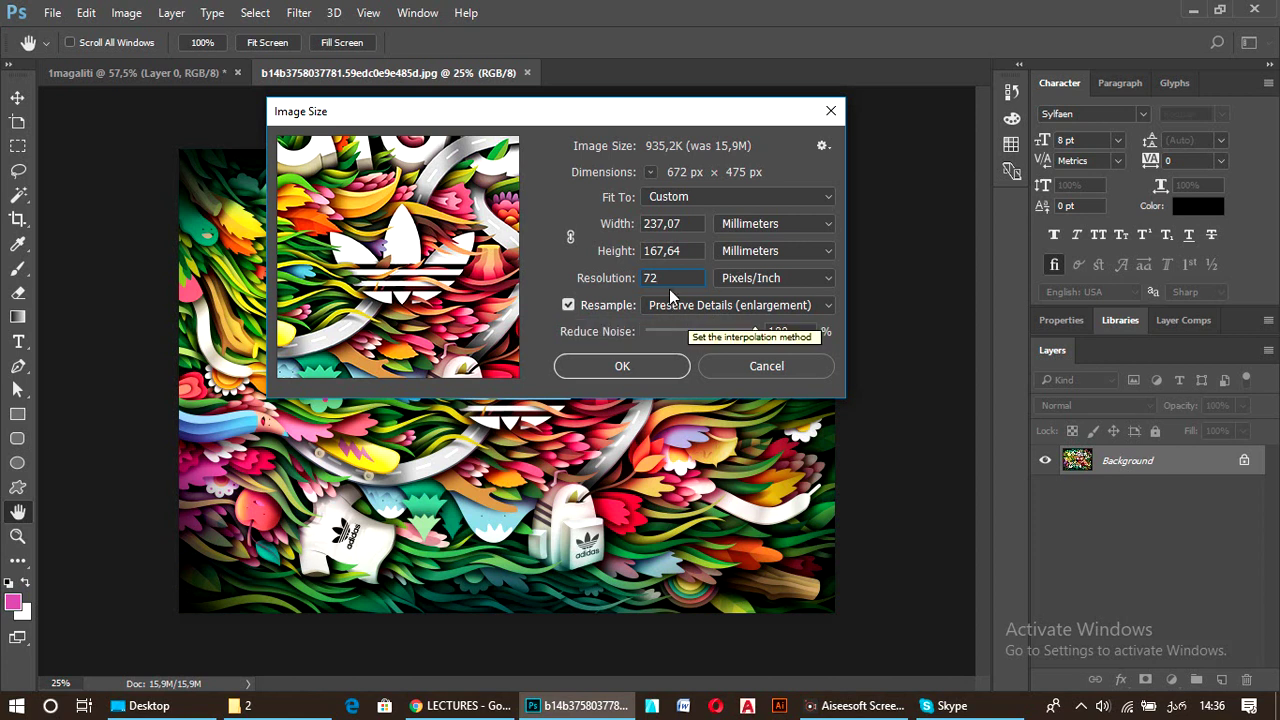
left_click(612, 281)
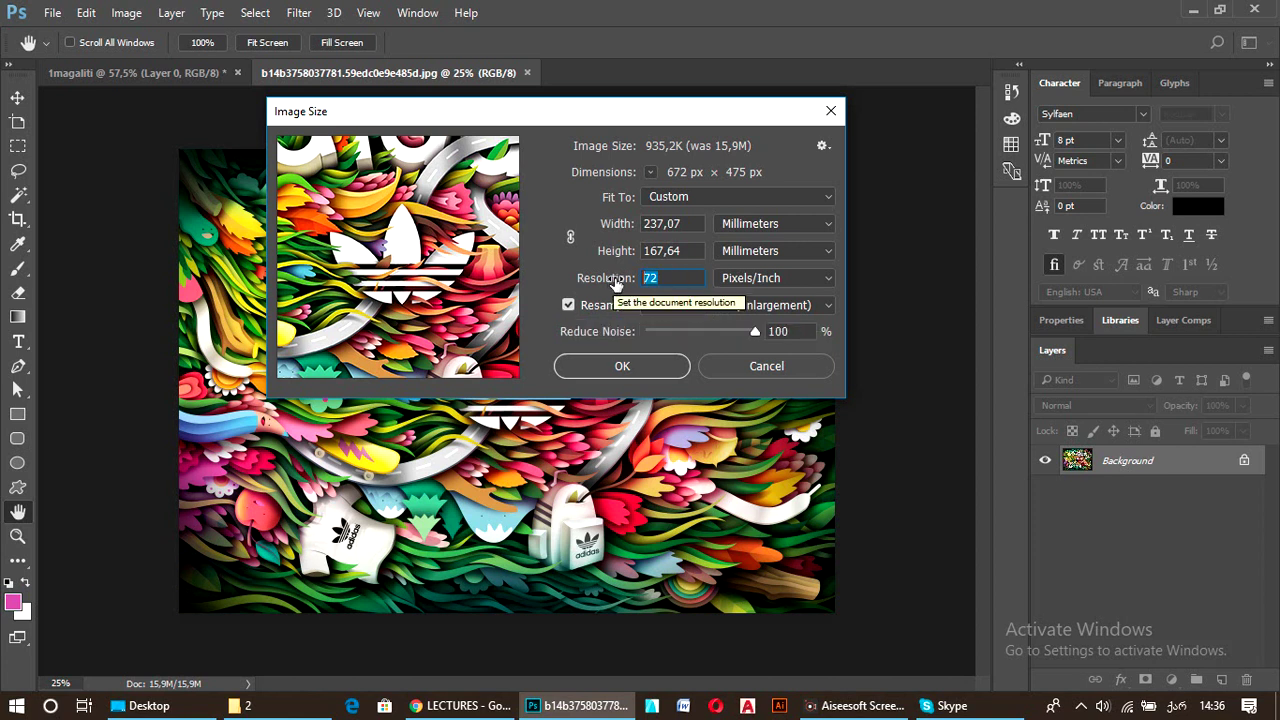
type("30")
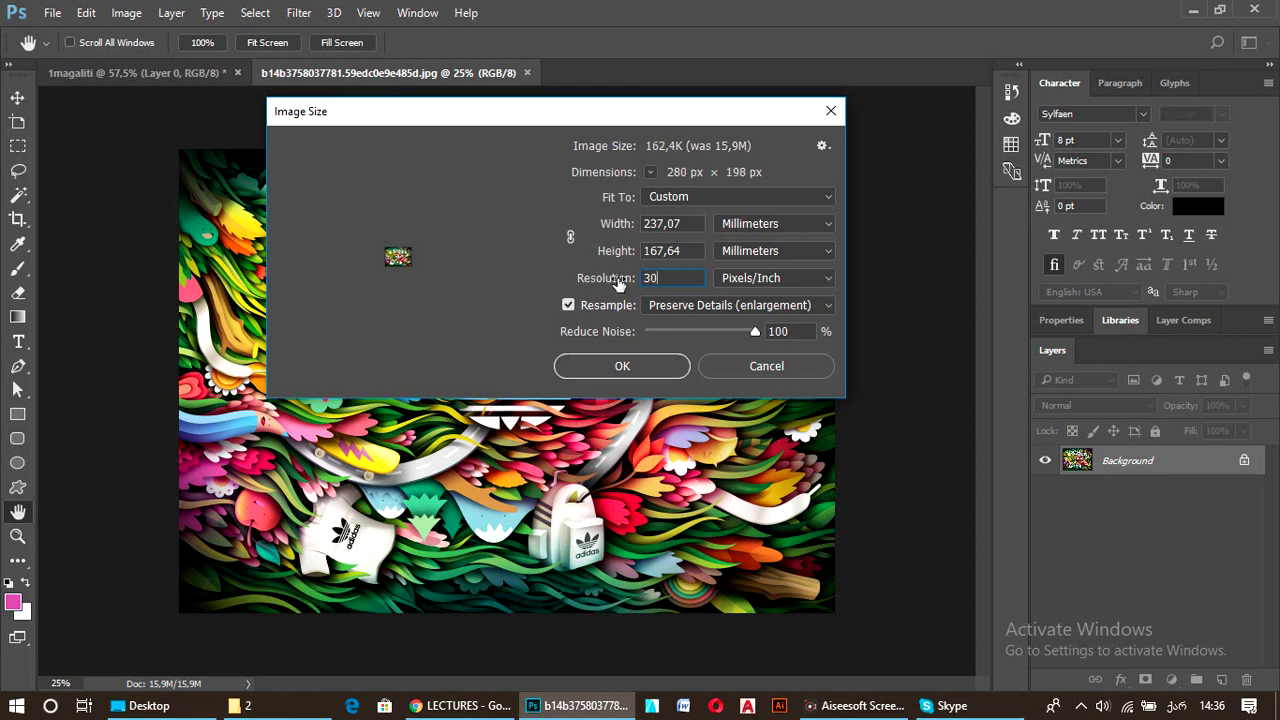
type("0")
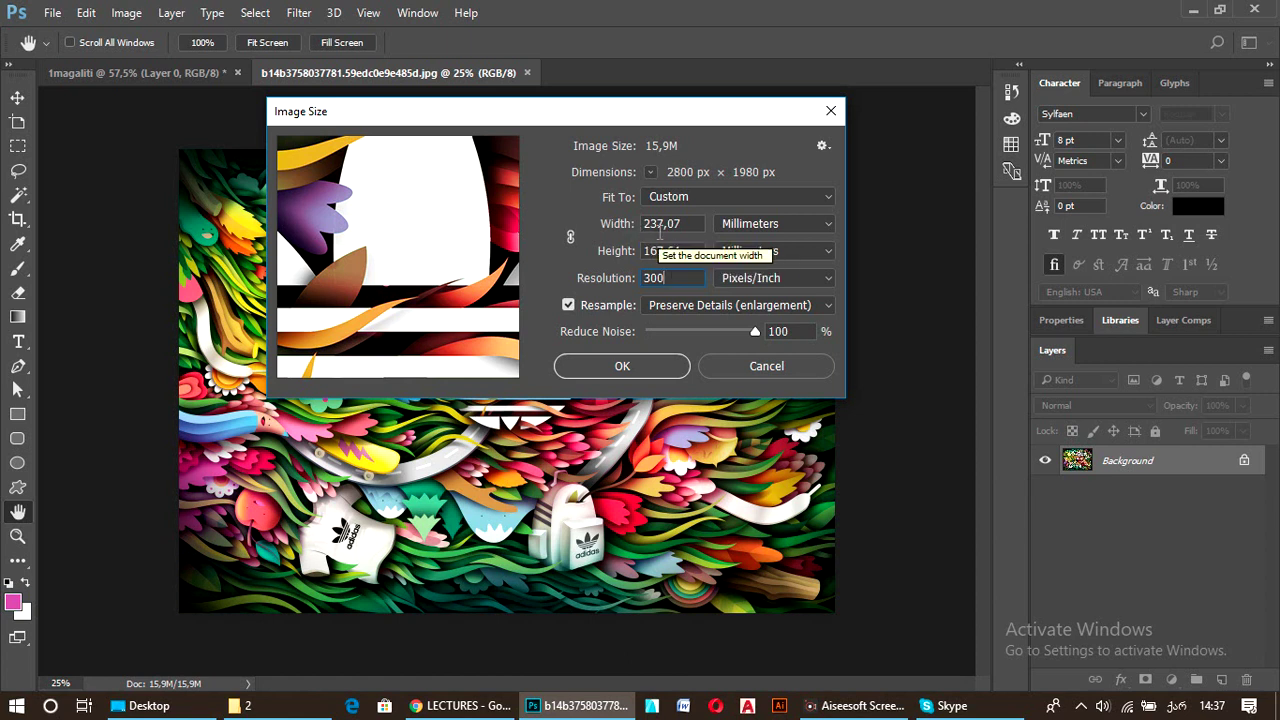
left_click(619, 277)
type("72")
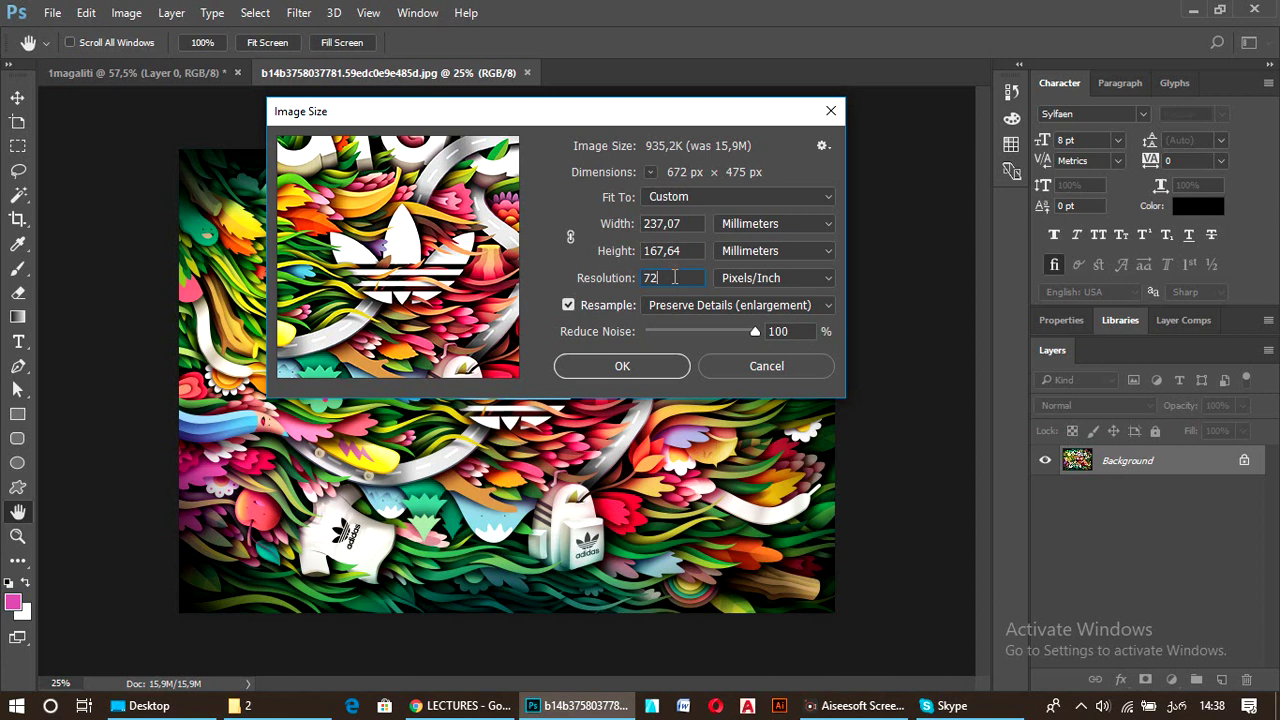
Try 300 ppi without resampling, then with resampling try 72 and restore 300 ppi (2800 × 1980 px).
left_click(565, 305)
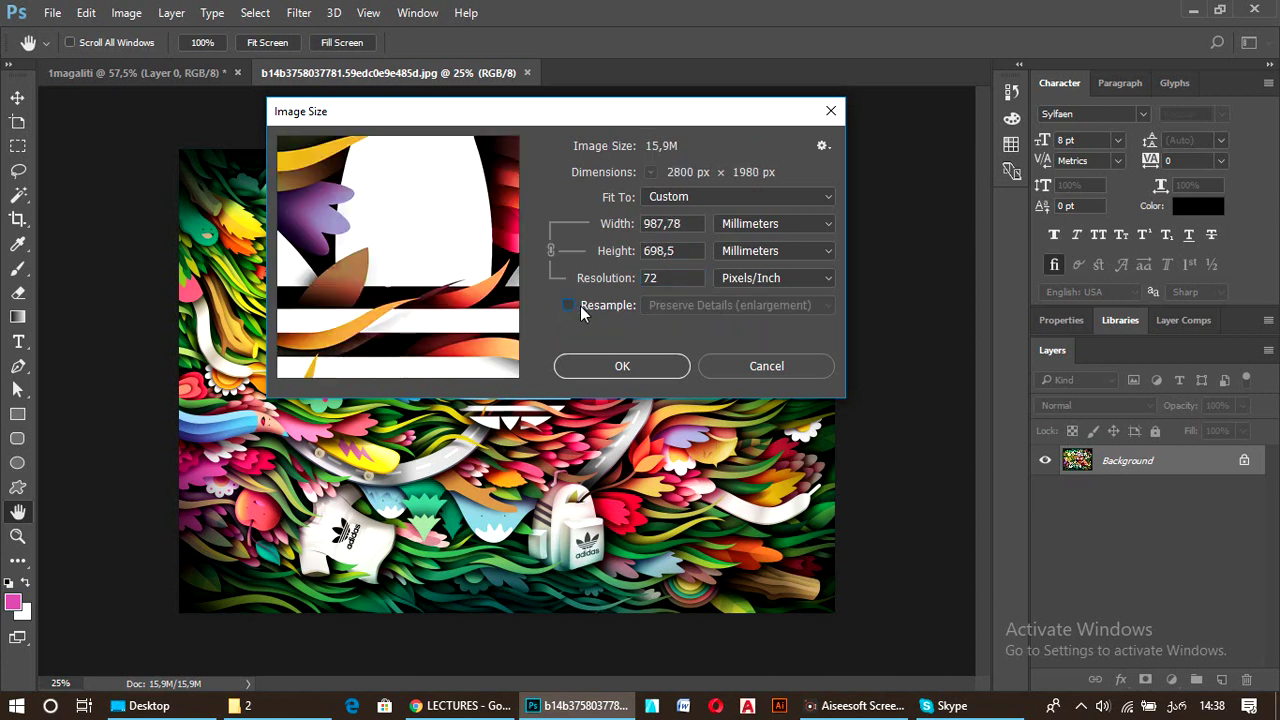
left_click_drag(665, 278, 636, 278)
type("300")
left_click(569, 305)
double_click(675, 276)
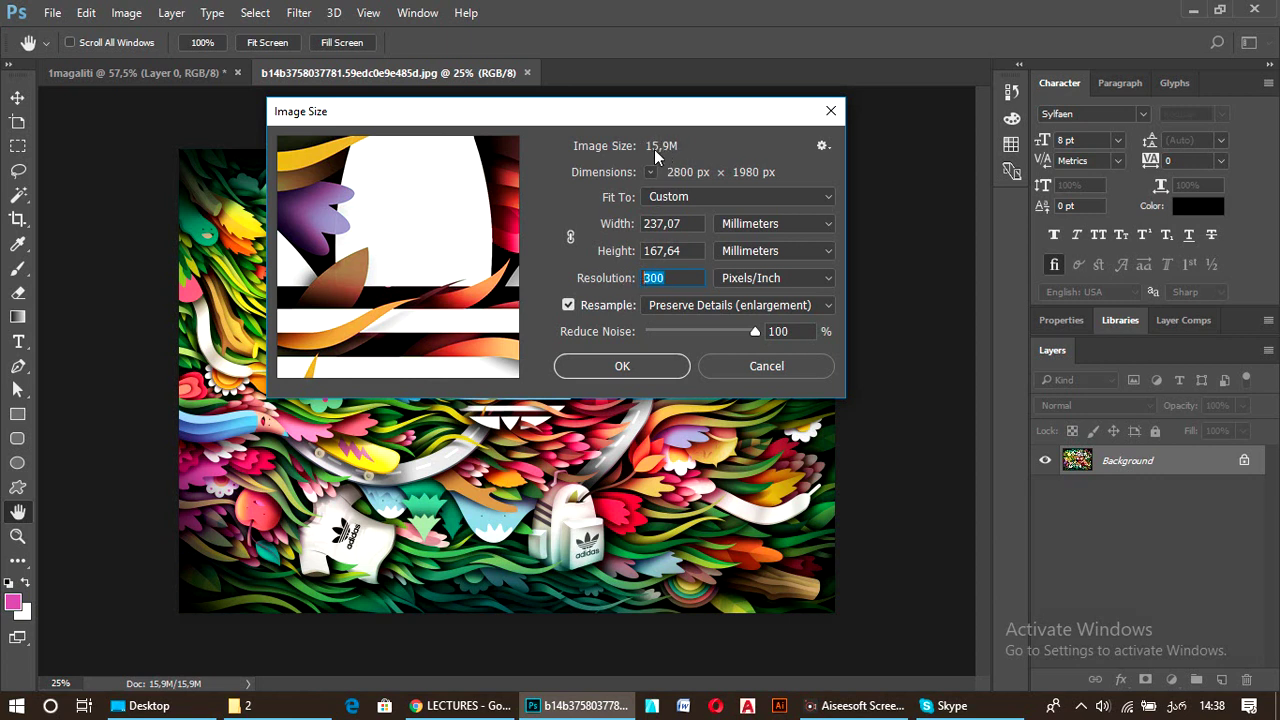
type("72")
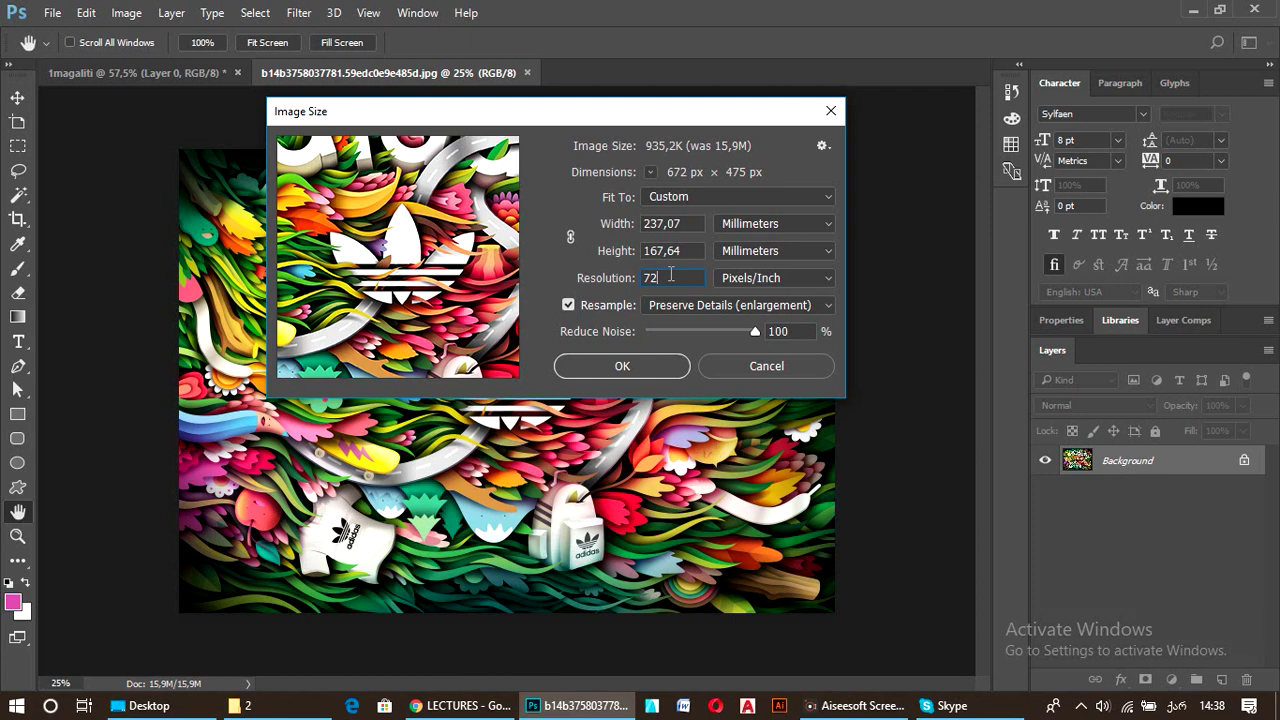
double_click(670, 277)
type("300")
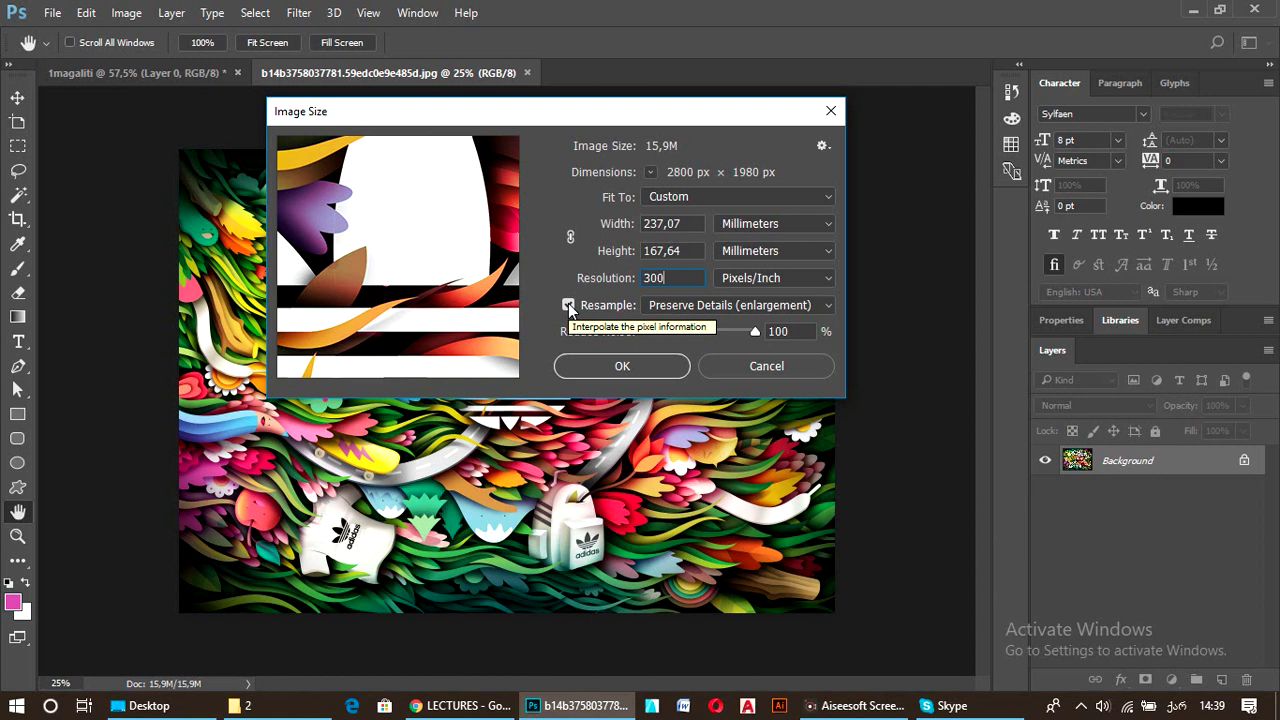
Apply the Image Size change, then bring up Canvas Size with a relative 0 × 0 cm change.
left_click(622, 369)
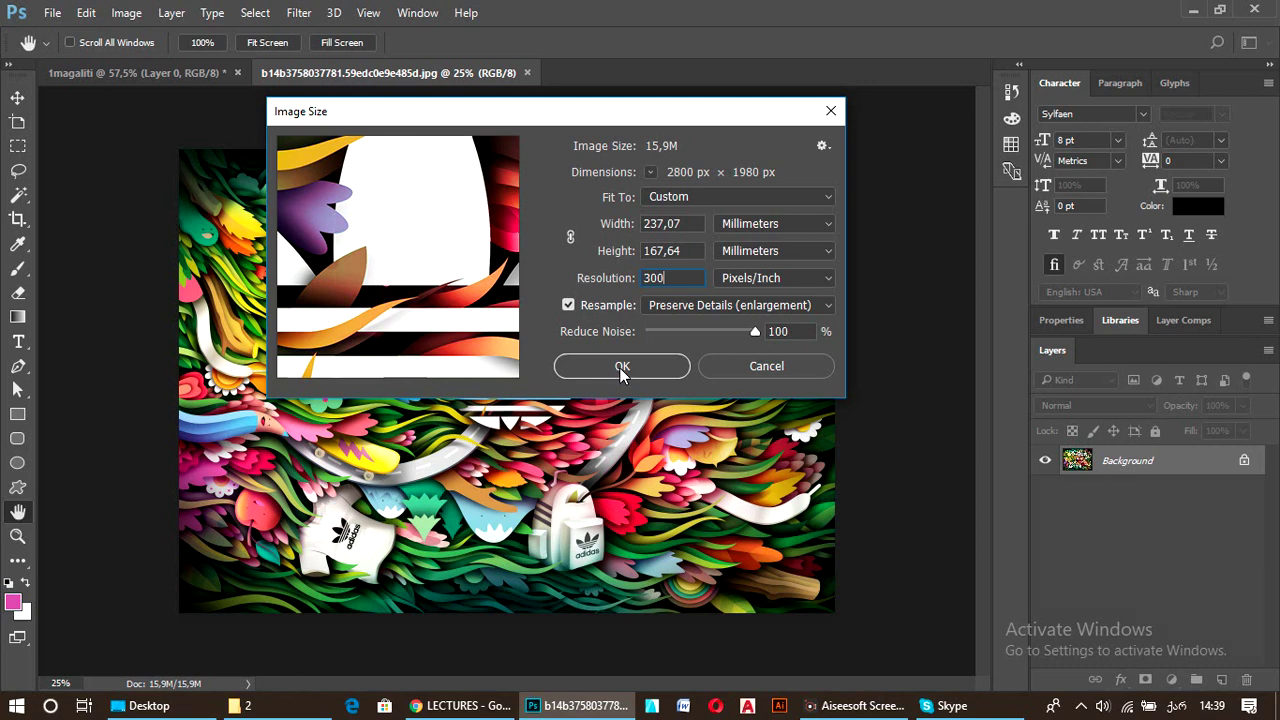
left_click(622, 368)
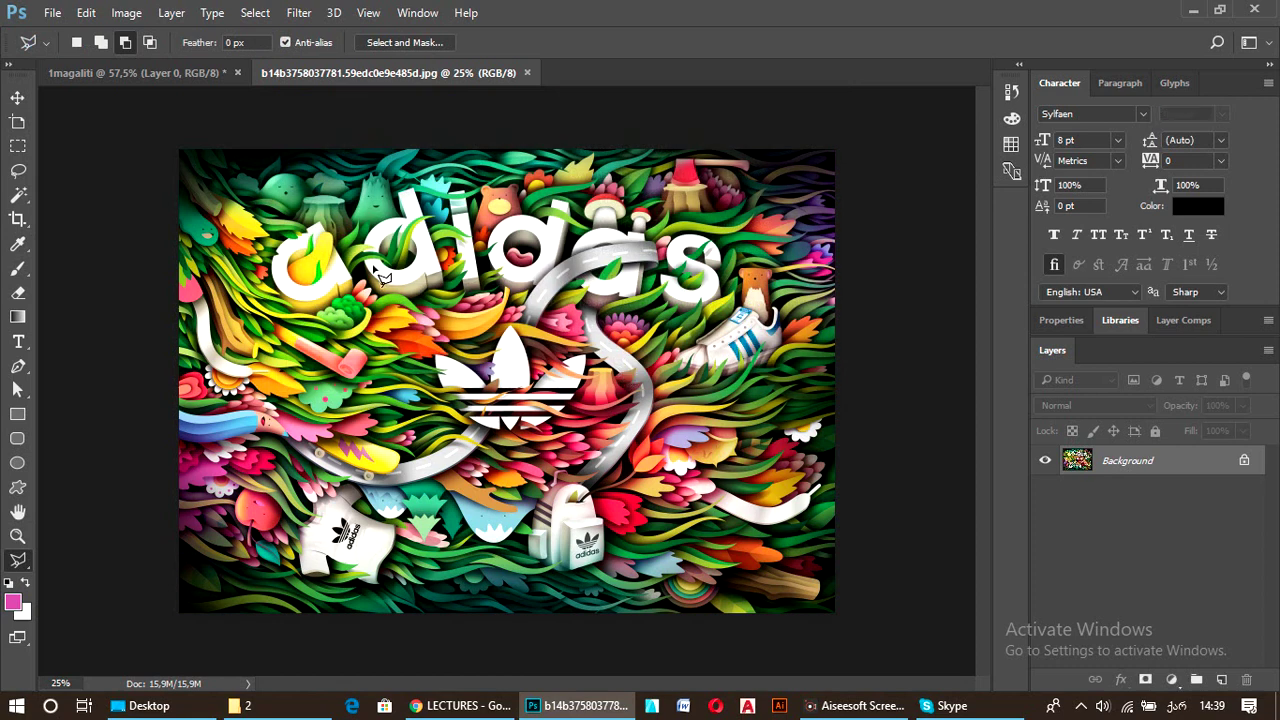
left_click(126, 14)
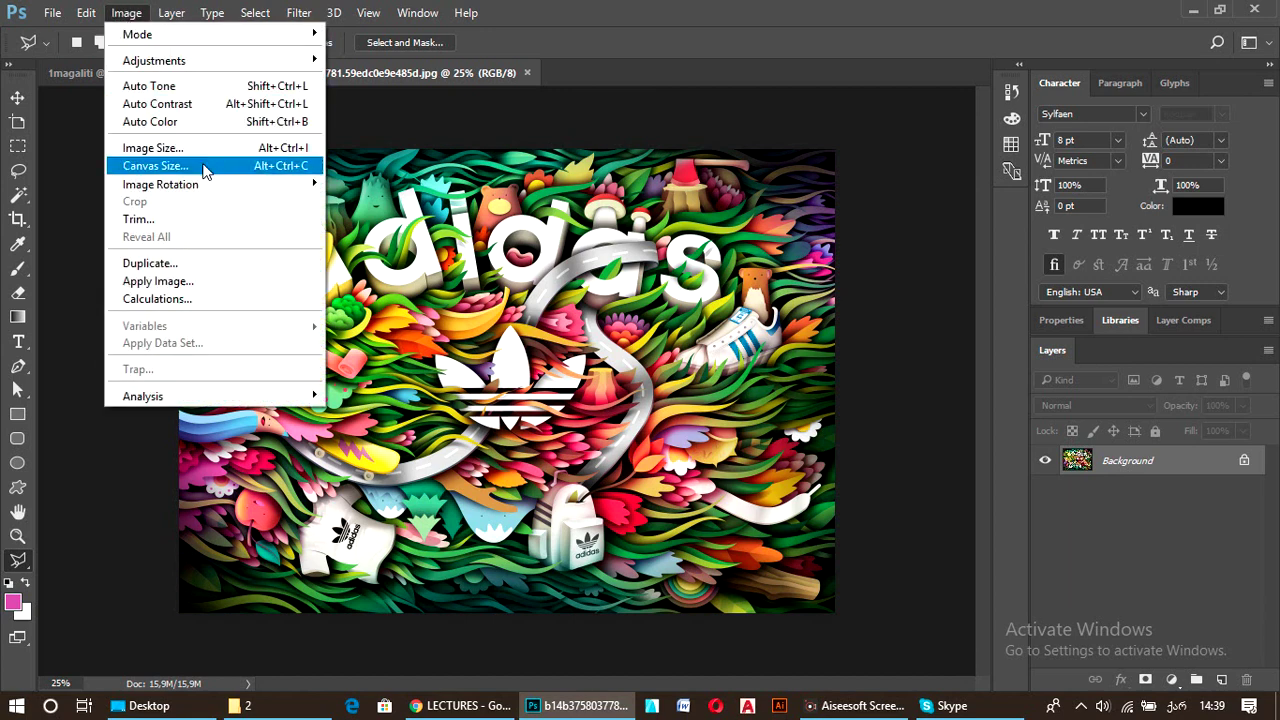
left_click(204, 168)
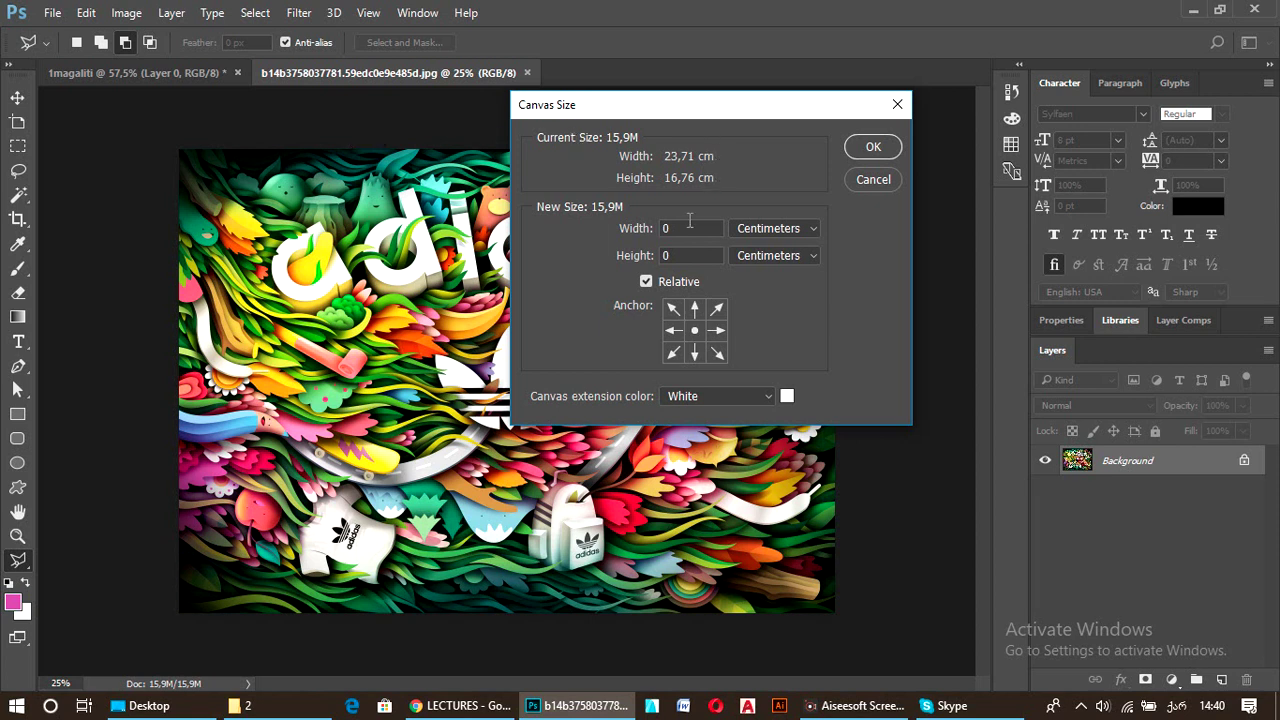
left_click(644, 283)
Extend the canvas relatively by 6 mm in width and height, adding a white border.
left_click(645, 284)
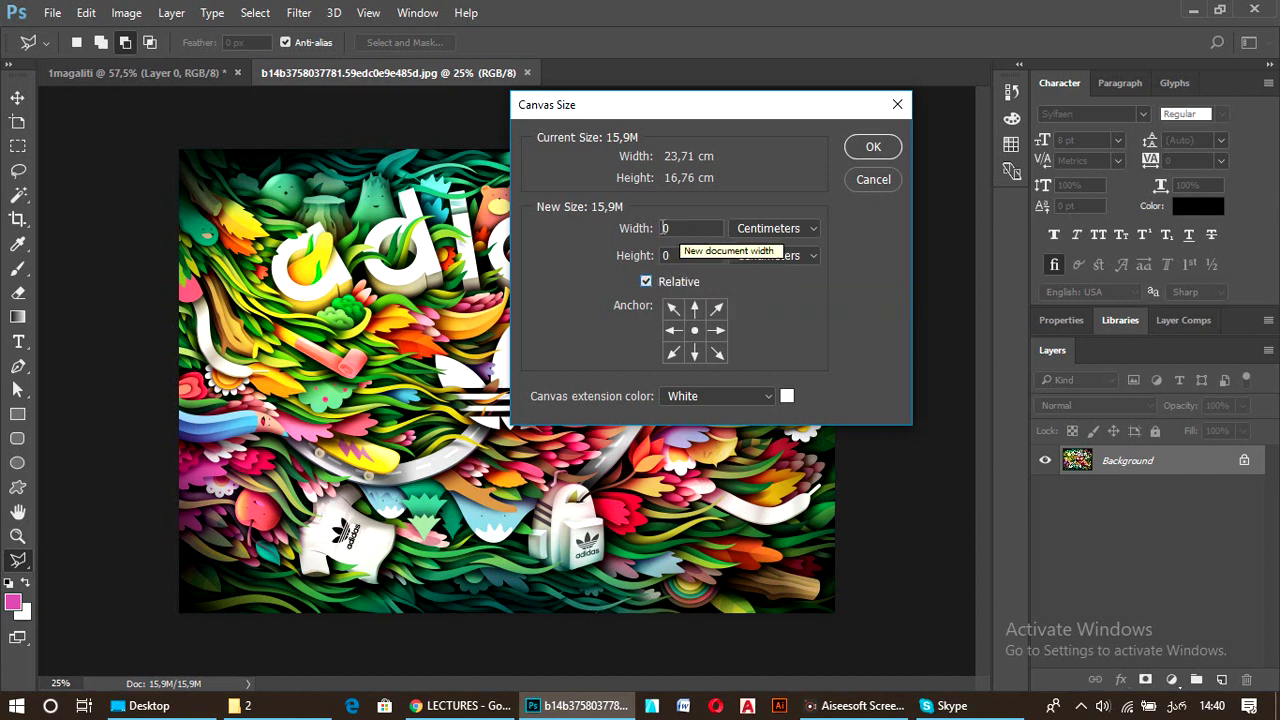
left_click(810, 229)
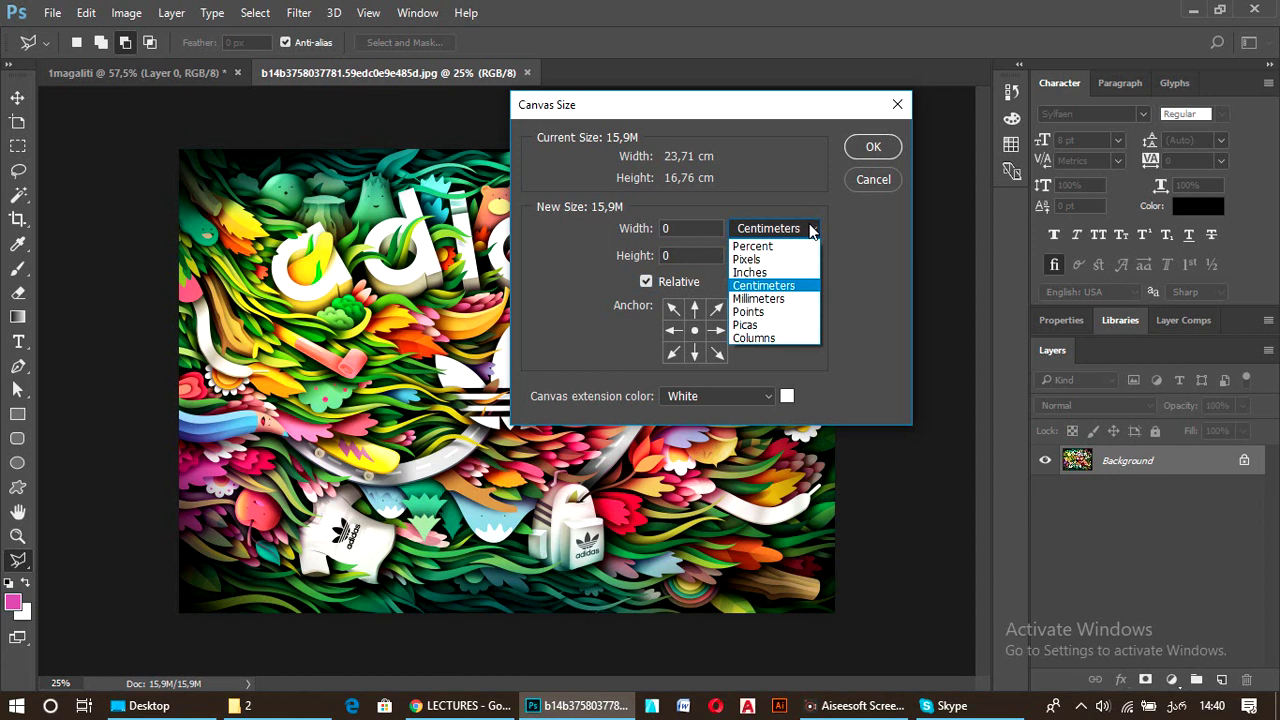
left_click(762, 298)
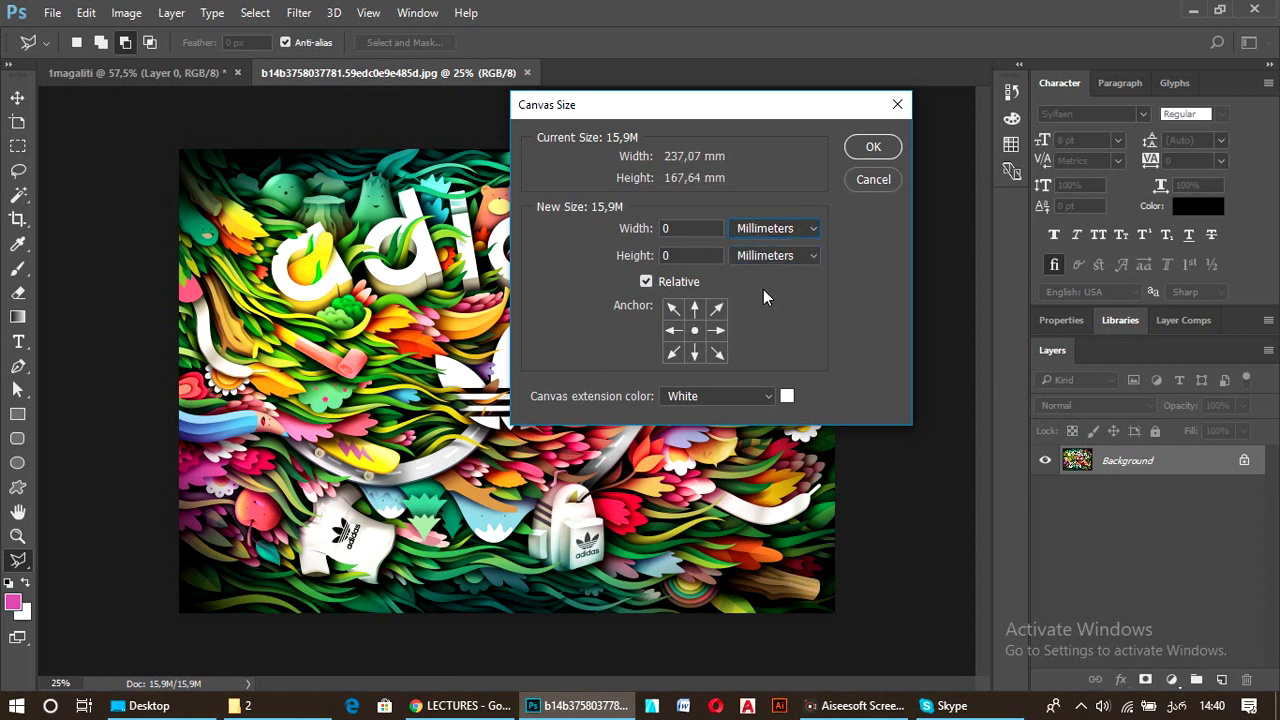
left_click_drag(686, 229, 656, 229)
type("6")
double_click(678, 255)
type("6")
left_click(873, 148)
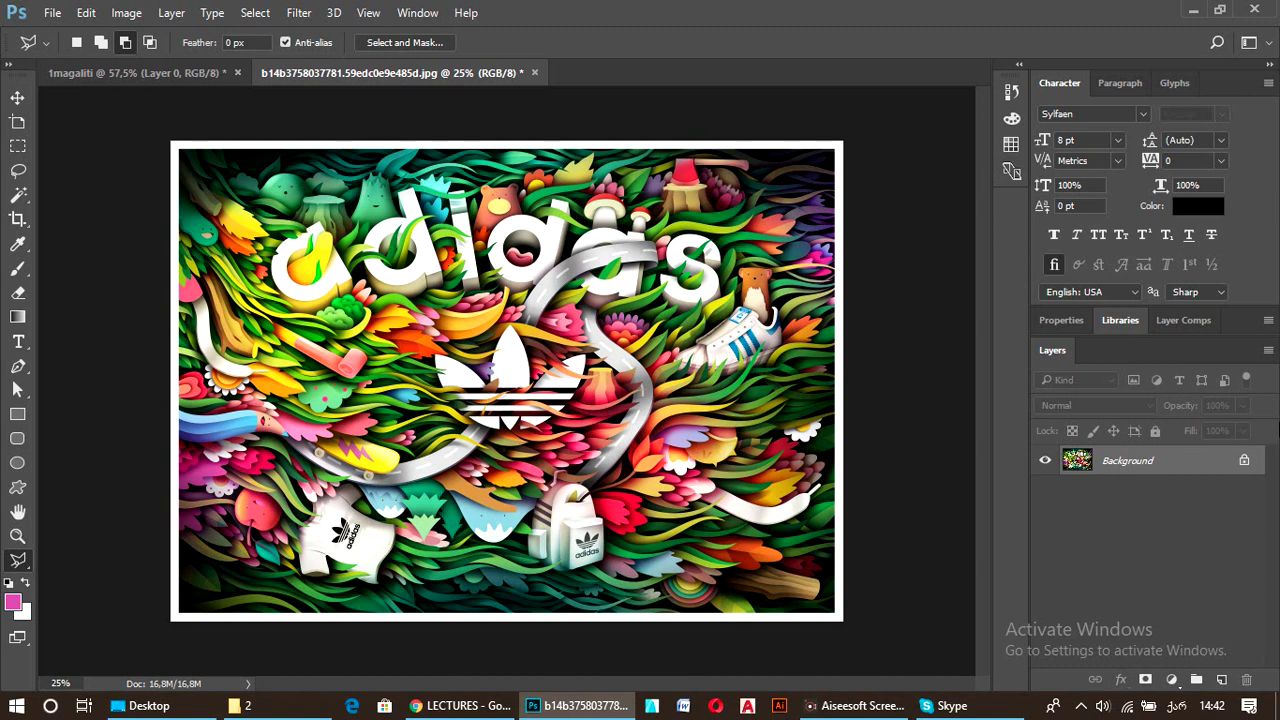
Unlock the Background as Layer 0 and free-transform it to about 104% to cover the border.
left_click(1246, 460)
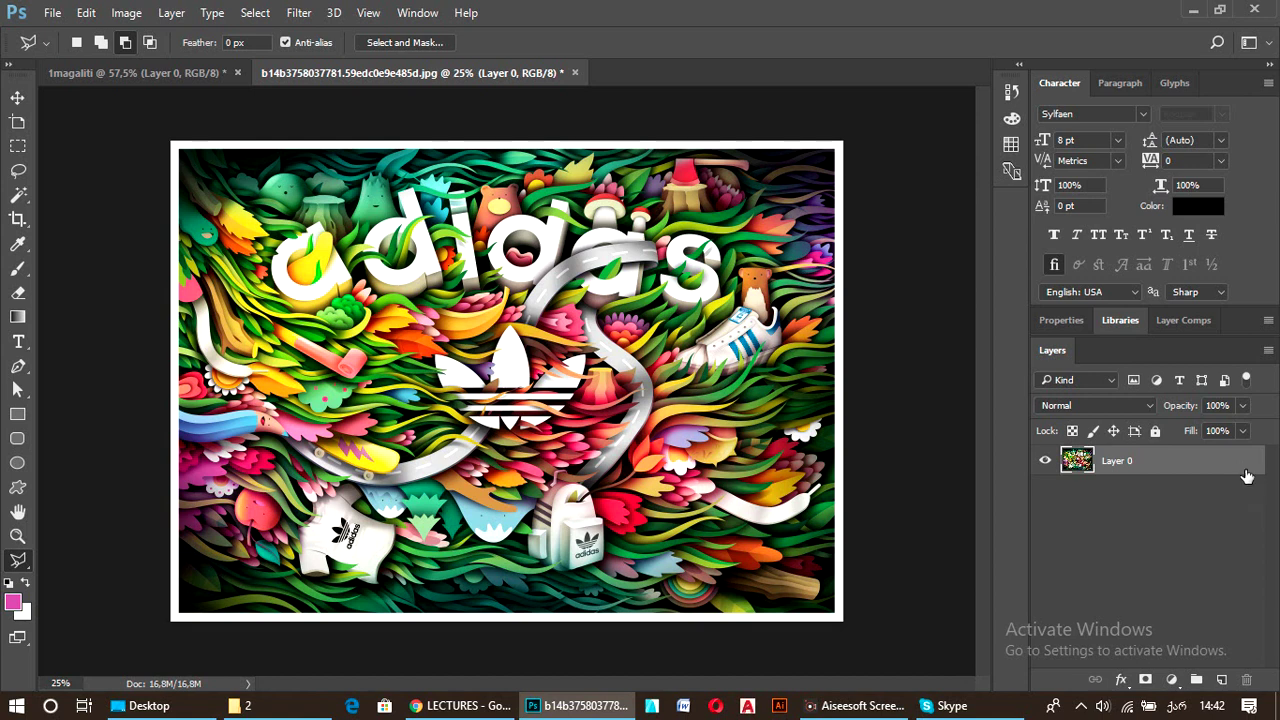
key("ctrl+t")
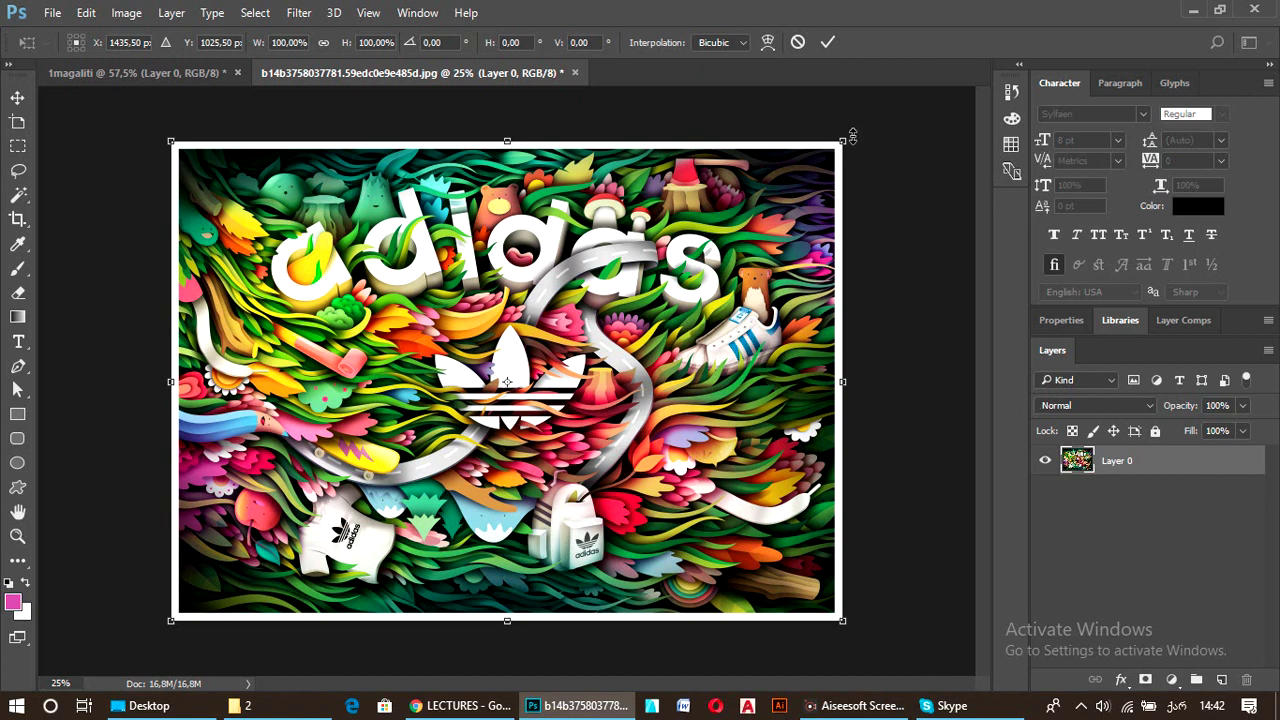
left_click_drag(852, 136, 863, 128)
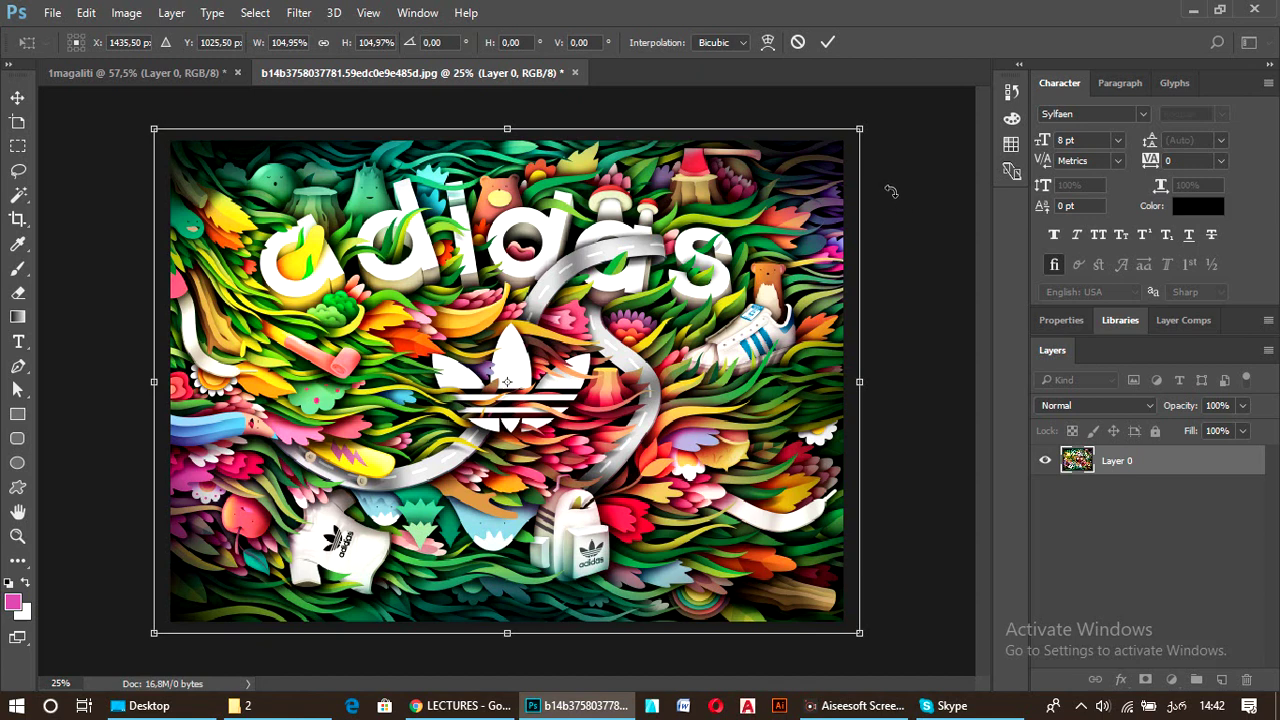
left_click(797, 42)
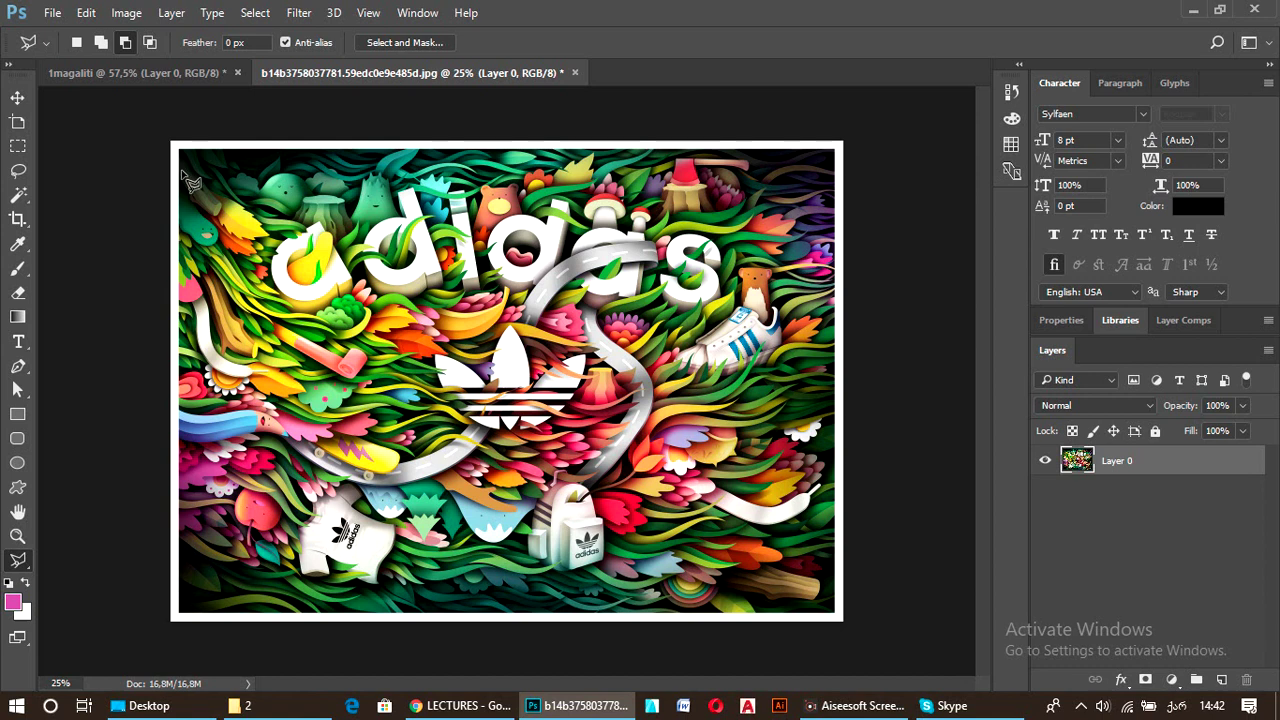
key("ctrl+t")
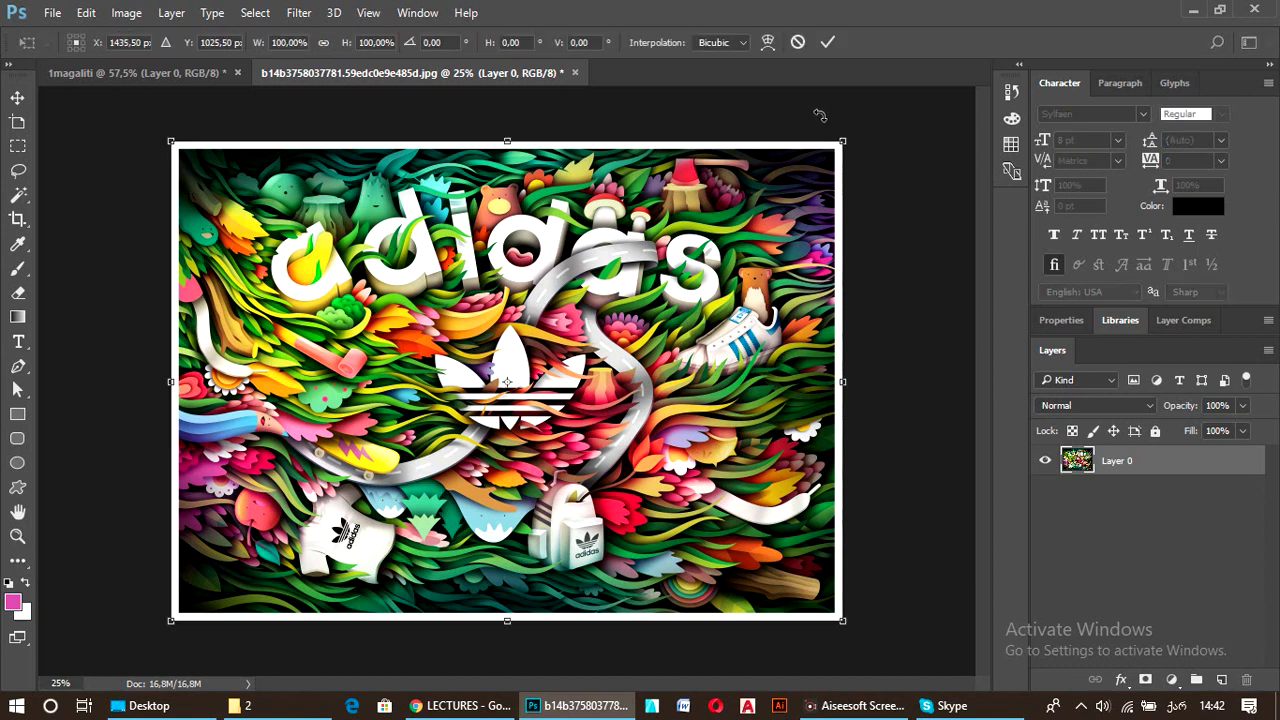
left_click_drag(843, 141, 857, 131)
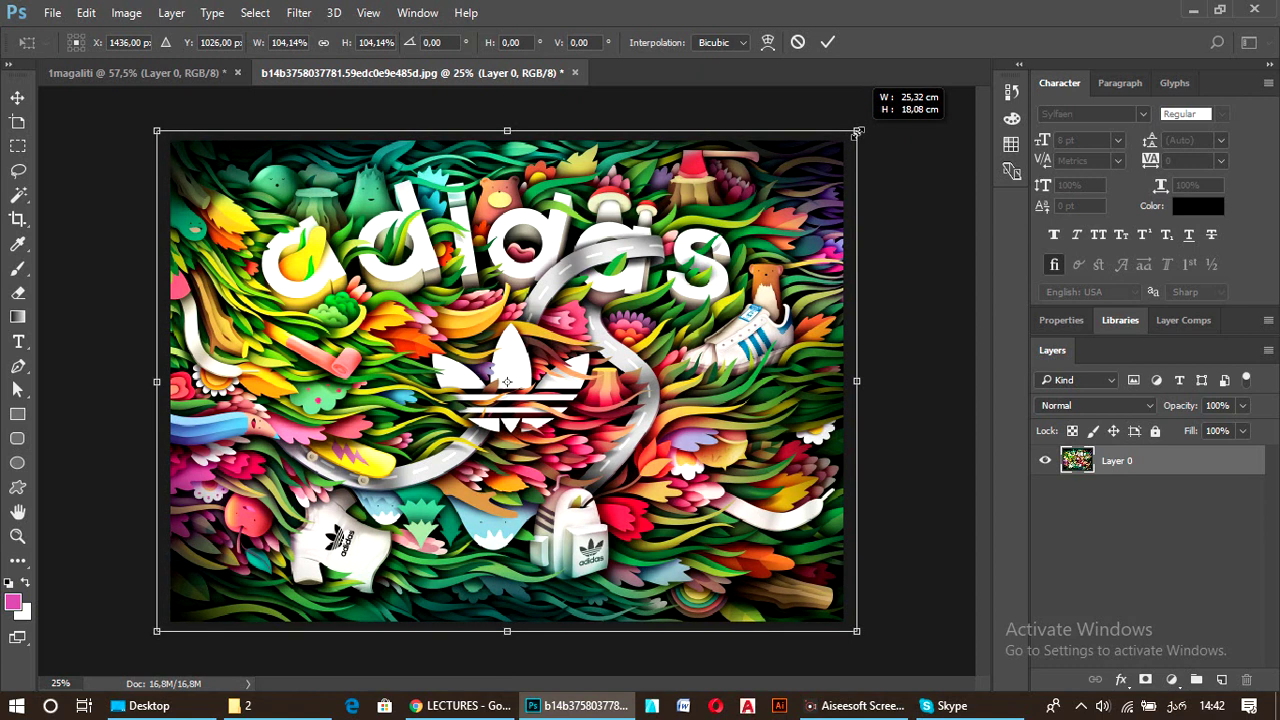
left_click_drag(858, 131, 856, 132)
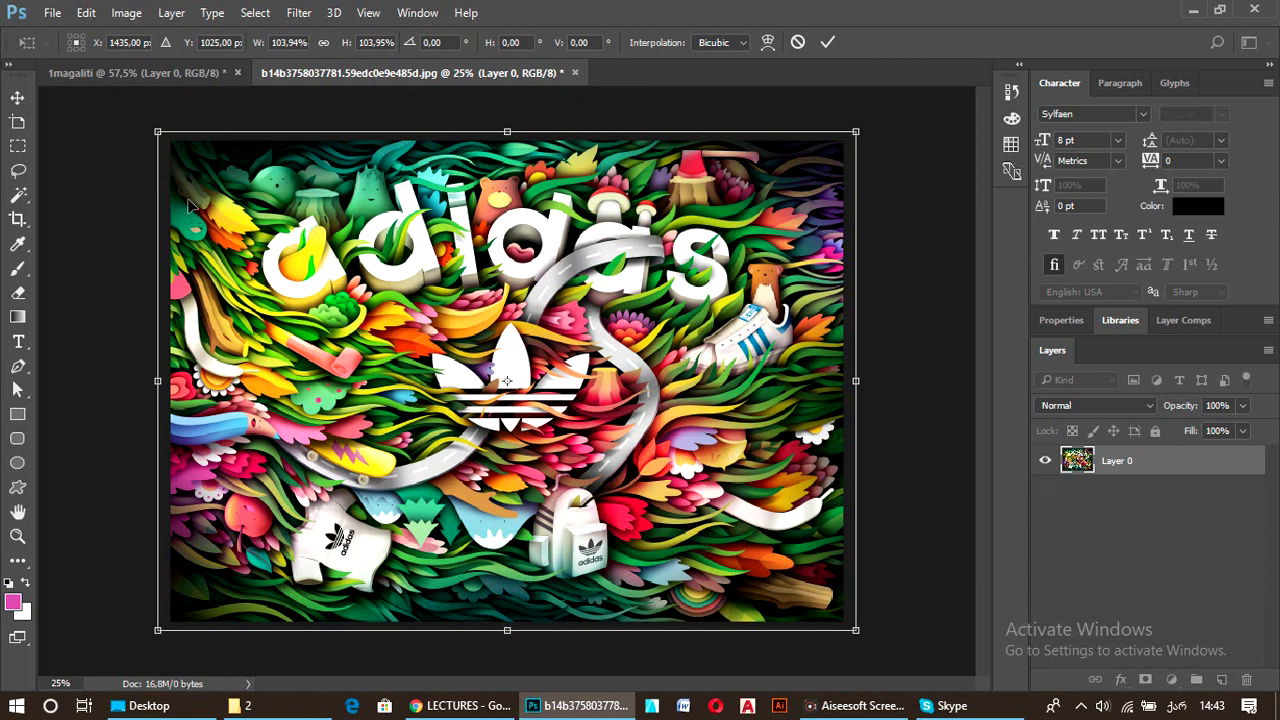
Cancel the pending enlargement, add a layer, then revert to the Open history state.
left_click(827, 42)
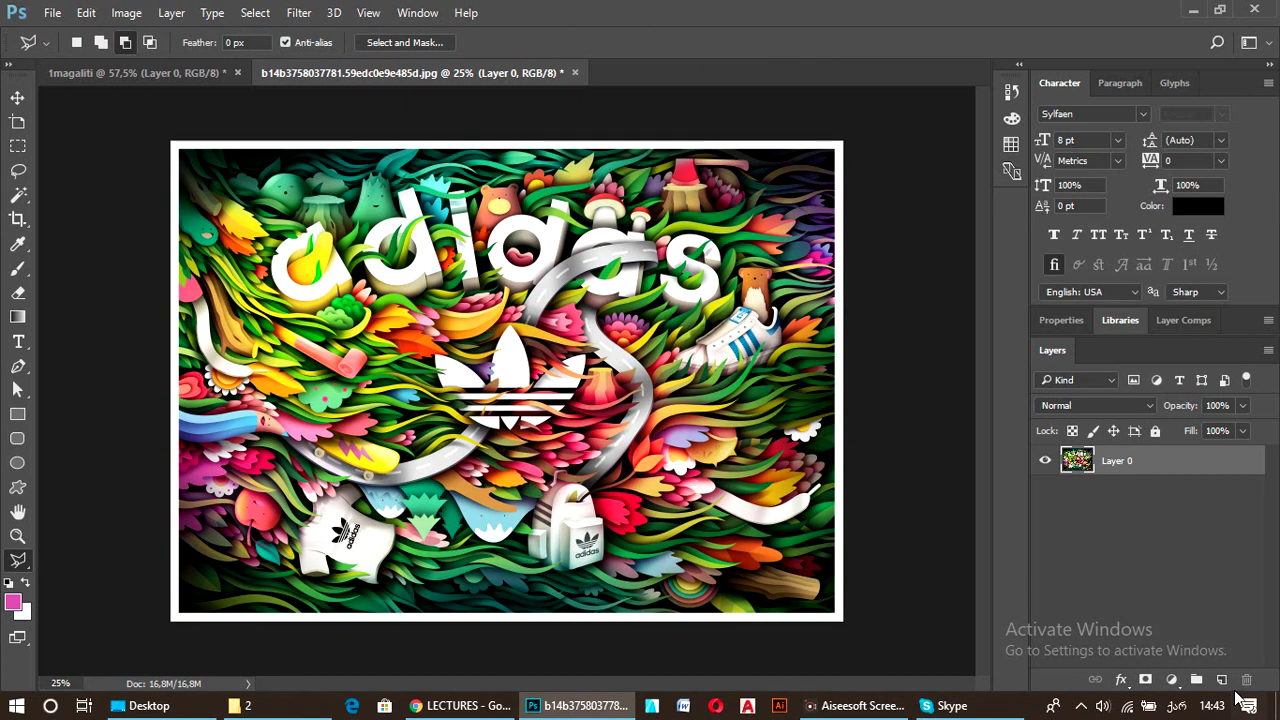
left_click(860, 705)
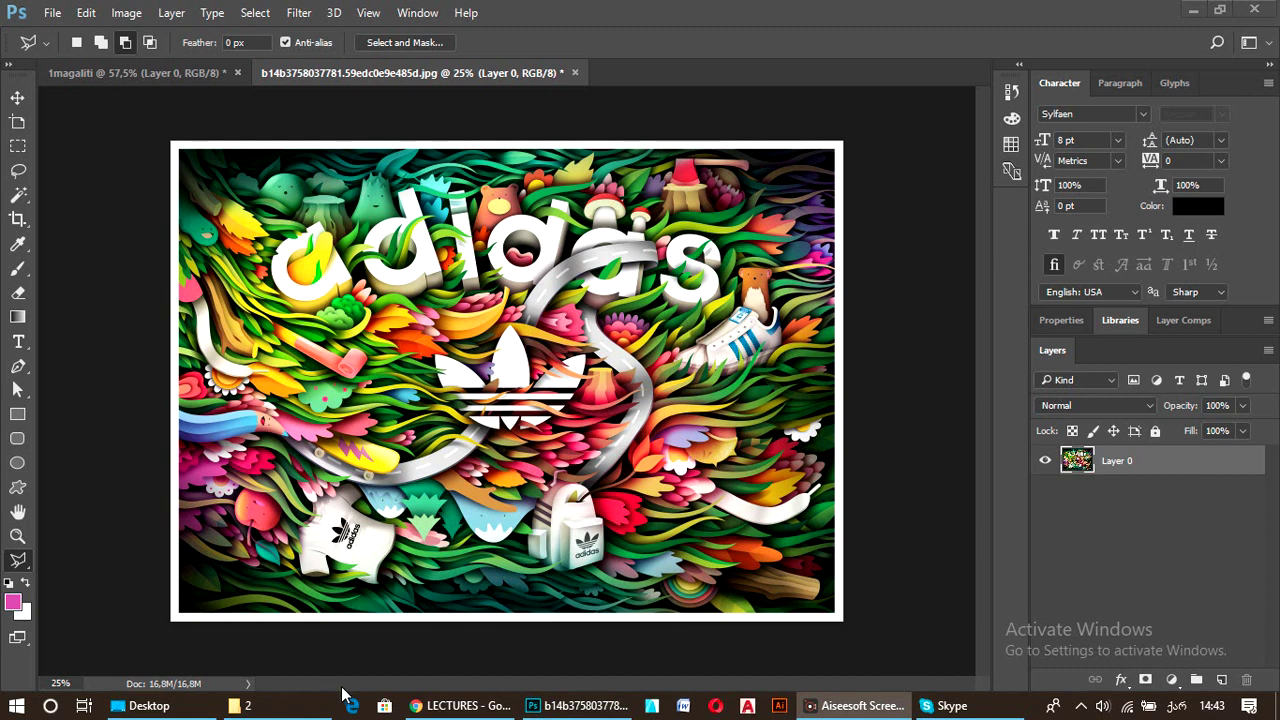
left_click(1224, 680)
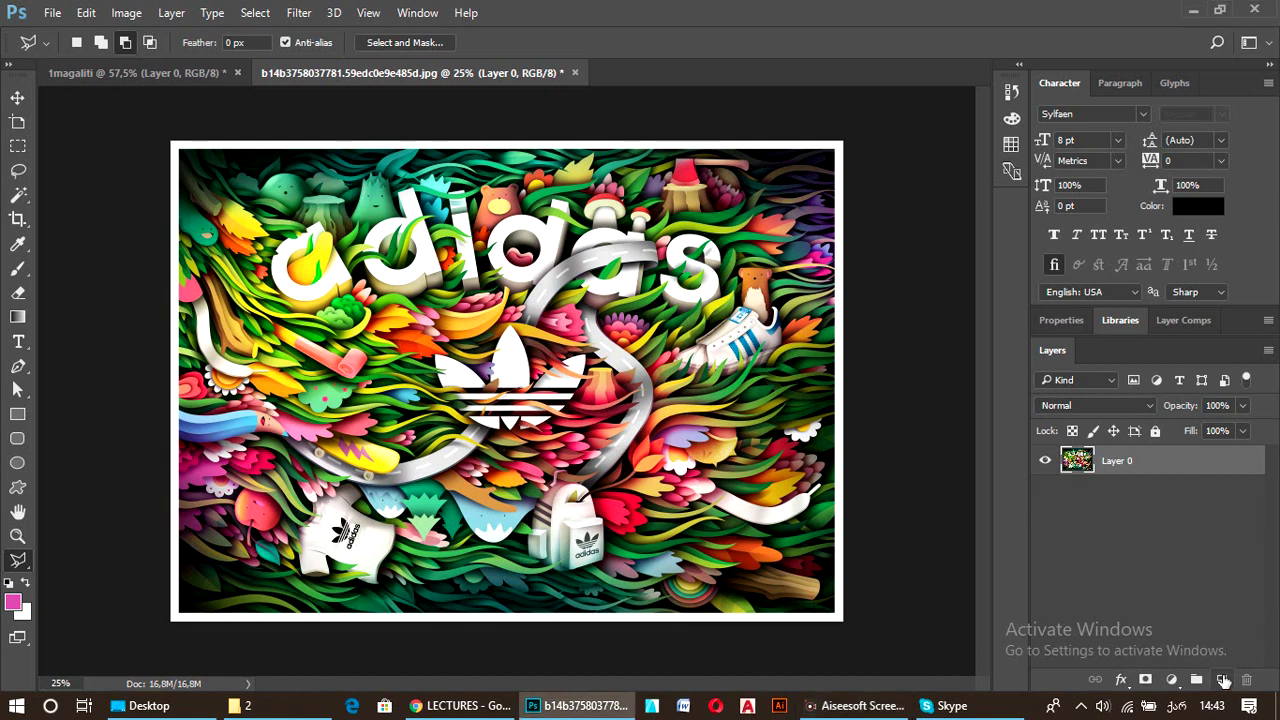
left_click(1221, 680)
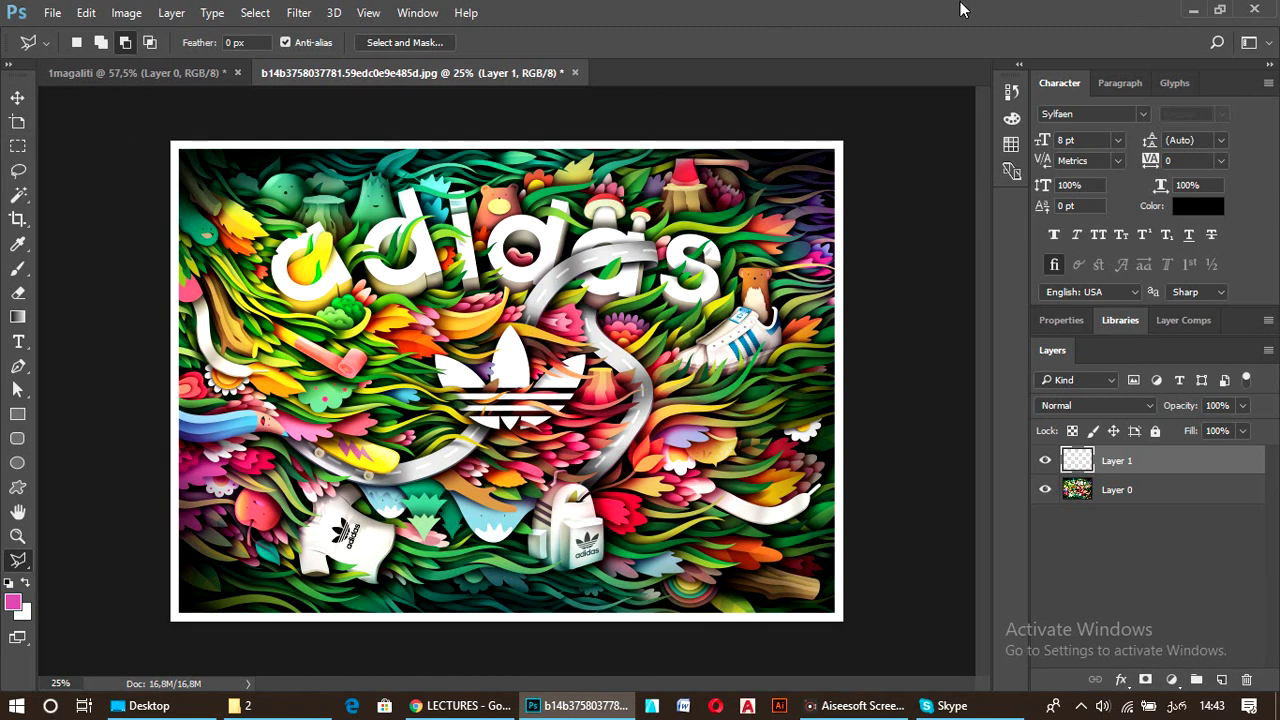
left_click(1016, 88)
left_click(880, 145)
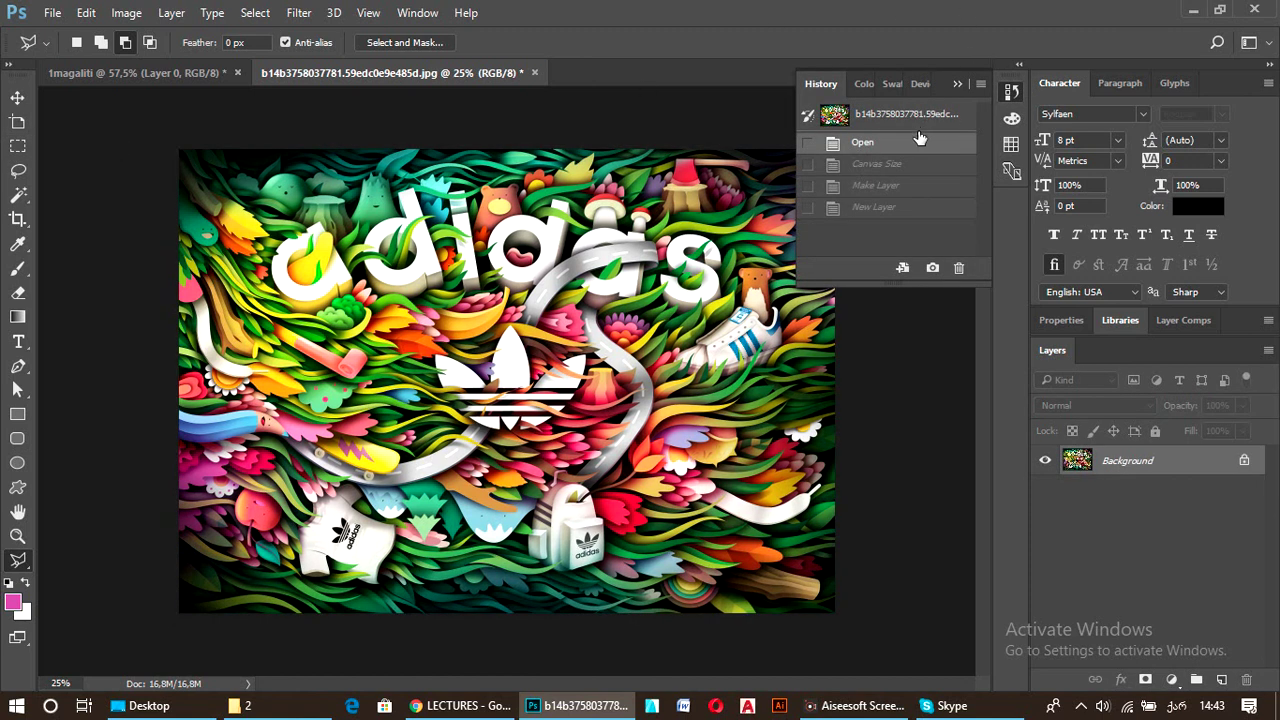
Create an empty Layer 1 above the Background and switch to the Rectangular Marquee.
left_click(956, 85)
left_click(1221, 680)
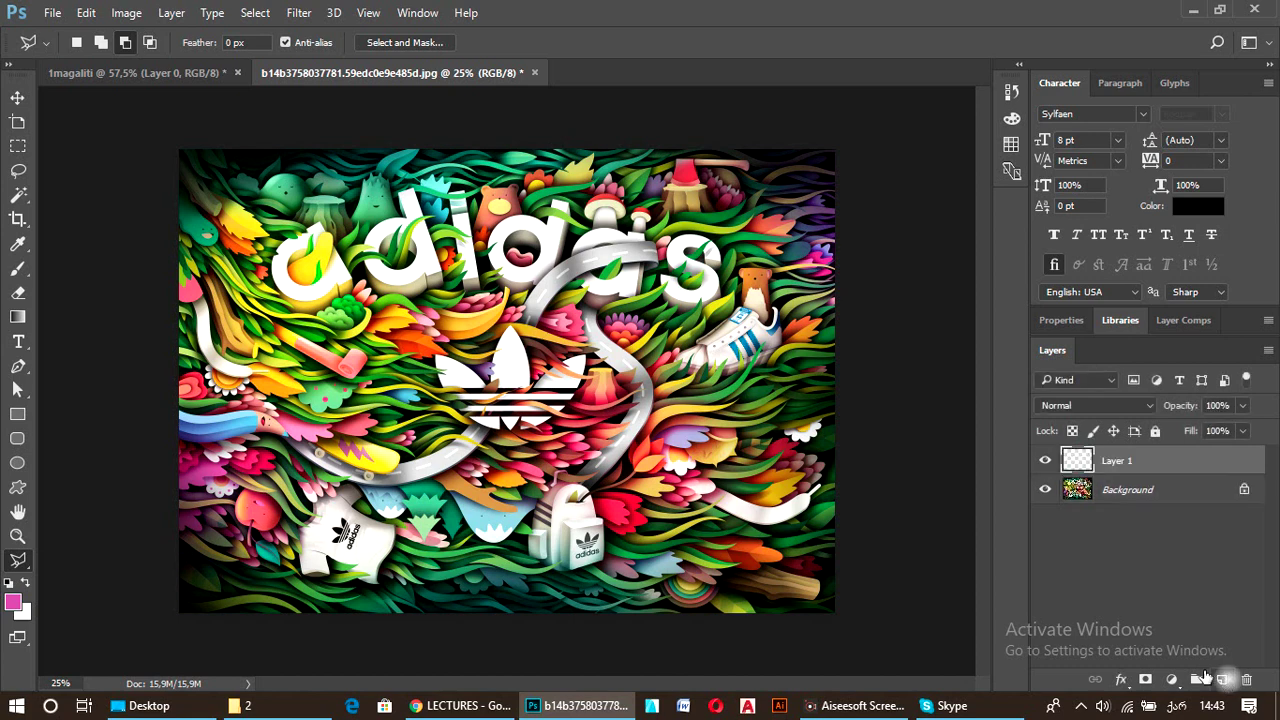
left_click(17, 146)
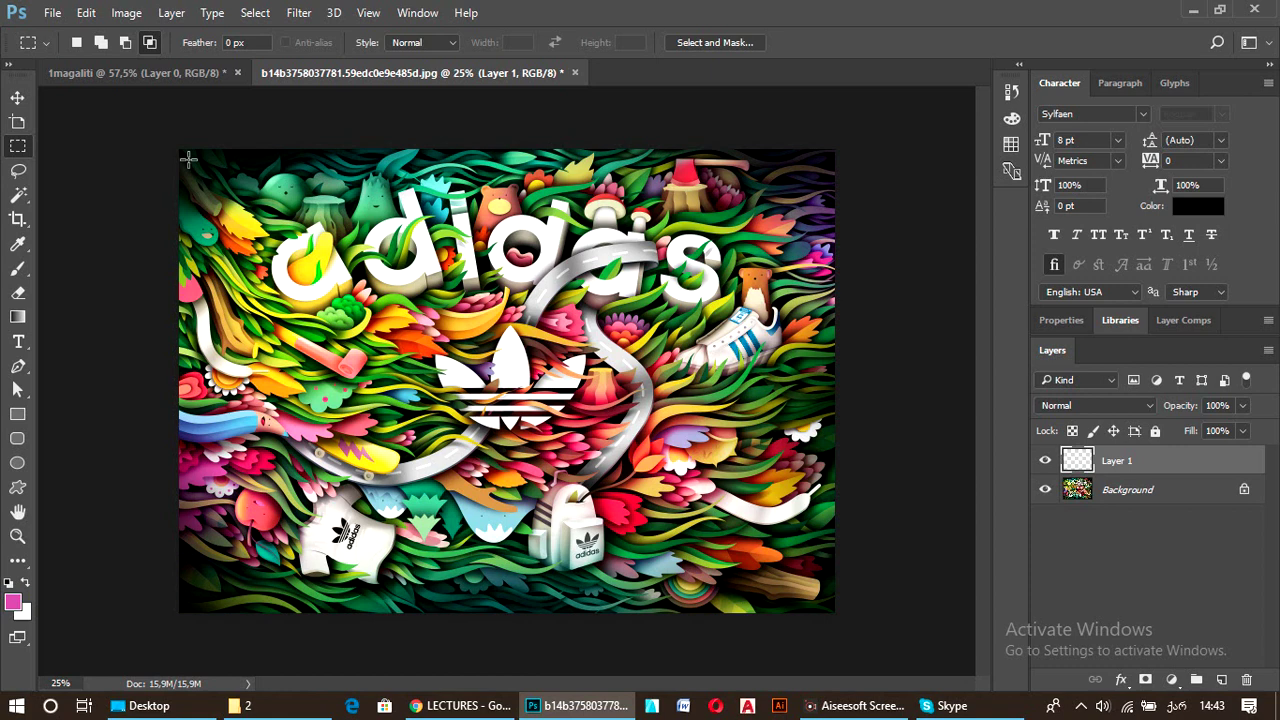
Select a small rectangle at the image's top-left corner and set foreground to white.
left_click_drag(188, 158, 260, 176)
left_click(13, 602)
left_click(350, 172)
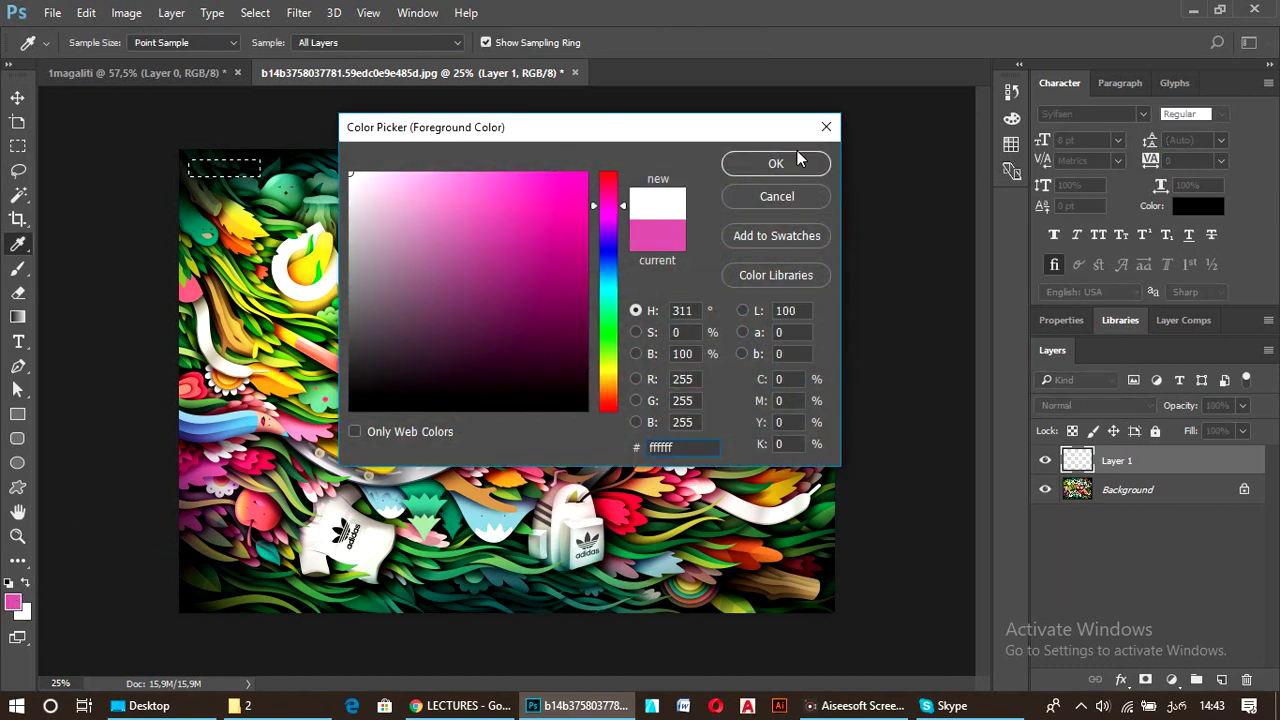
left_click(776, 164)
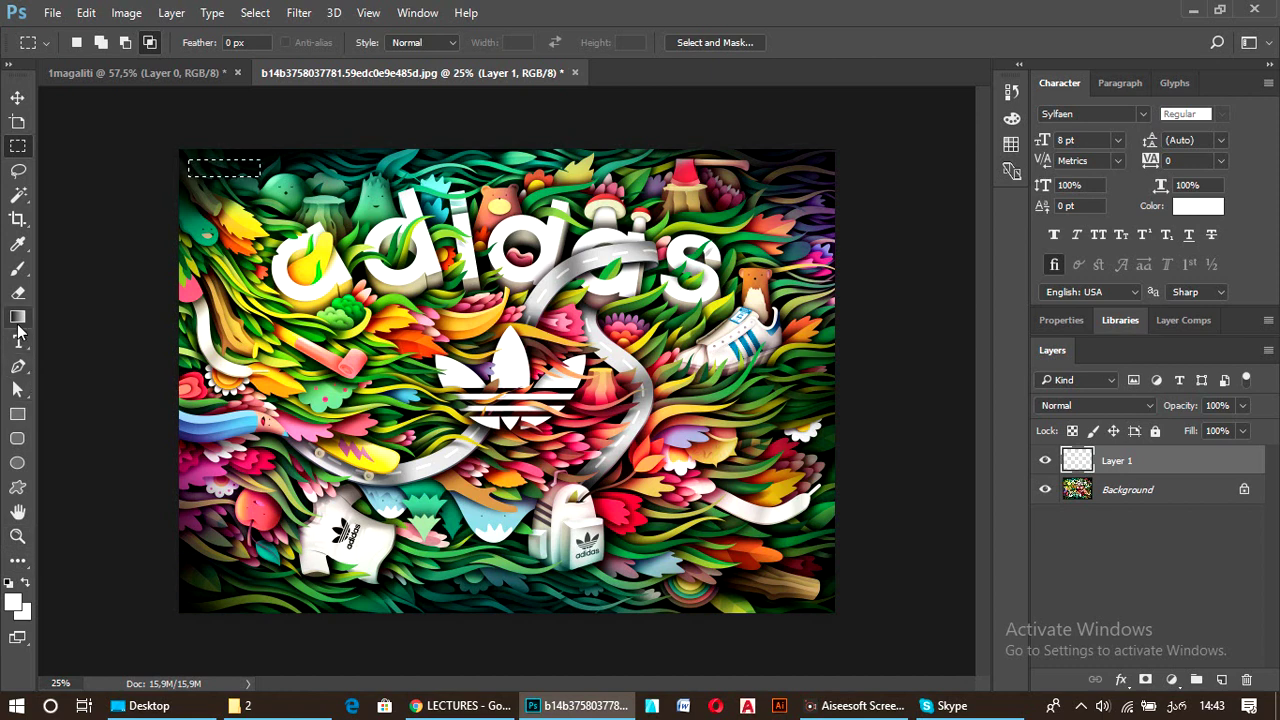
Restore the default toolbar tool set.
left_click(18, 562)
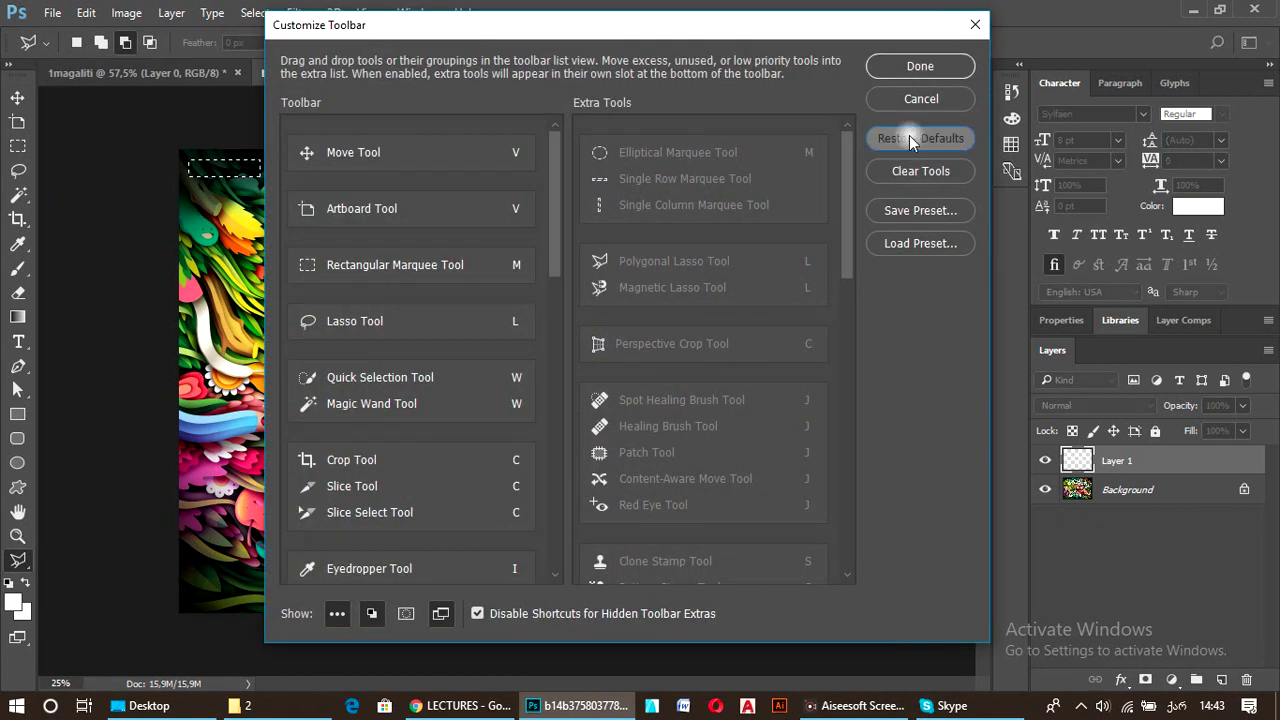
left_click(909, 137)
left_click(906, 65)
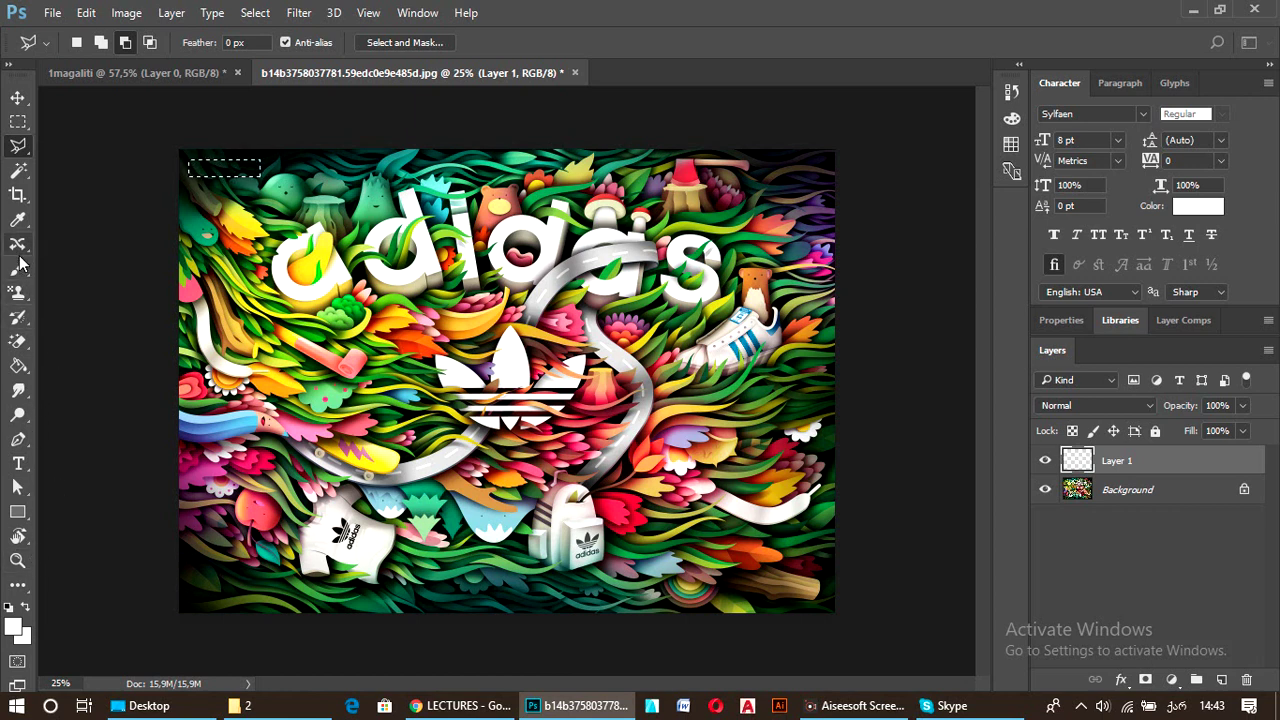
Fill the selection white with the Paint Bucket, deselect, and show rulers.
left_click(19, 368)
left_click(90, 387)
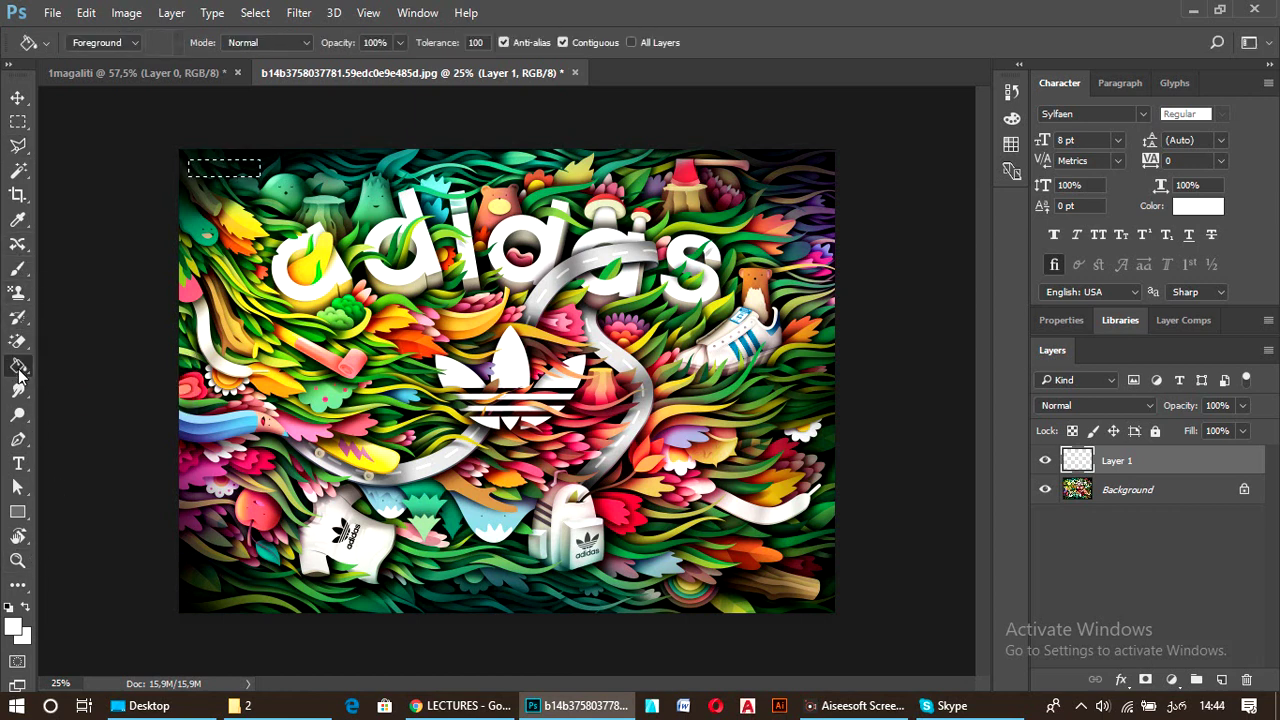
left_click(238, 176)
key("ctrl+d")
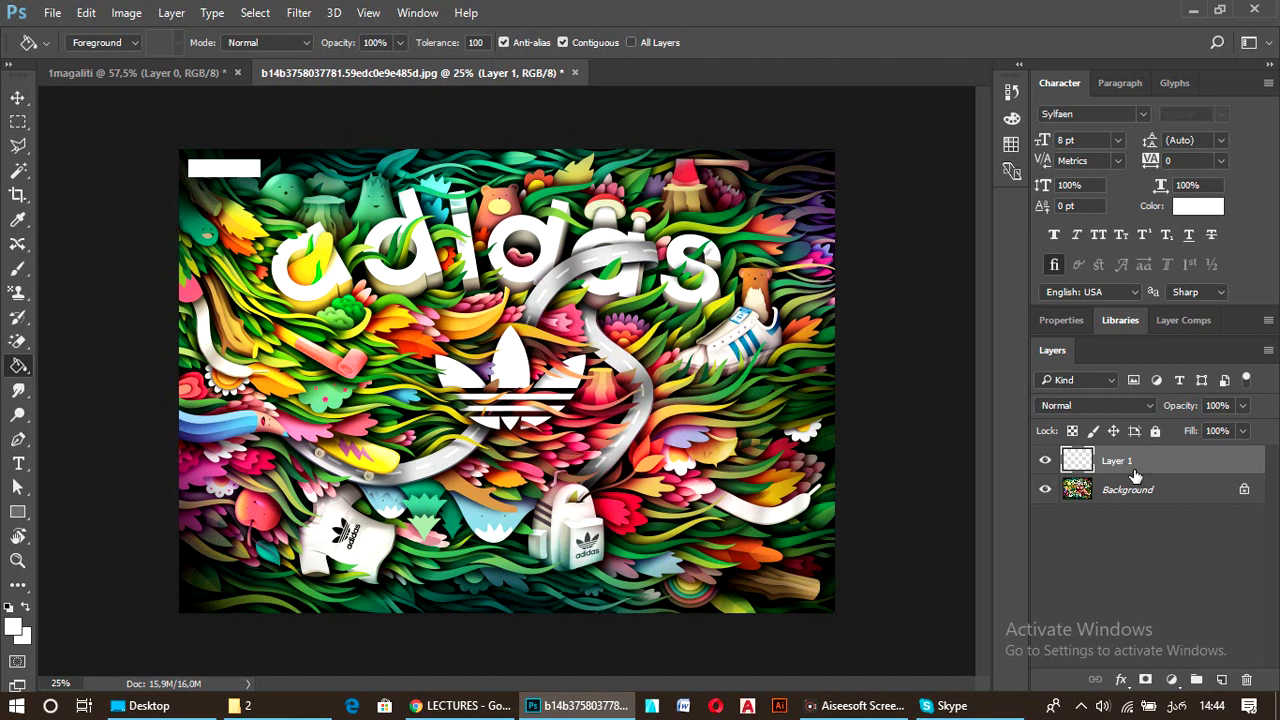
key("ctrl+r")
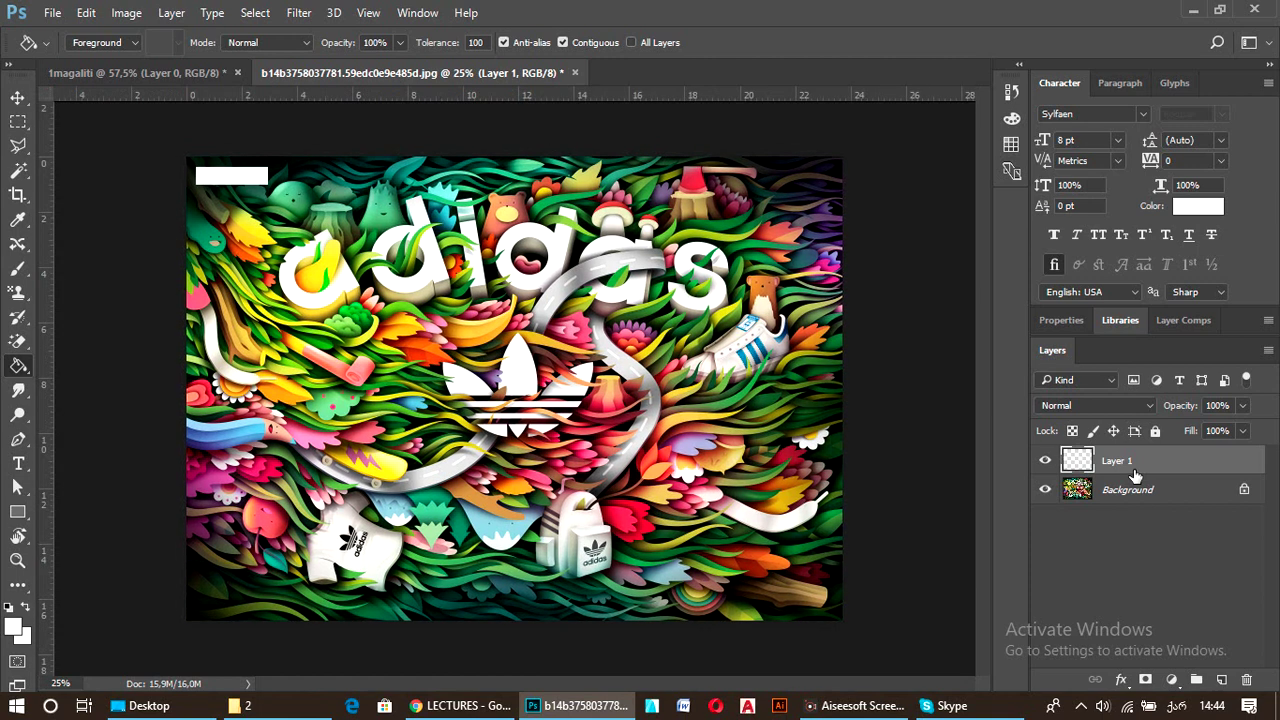
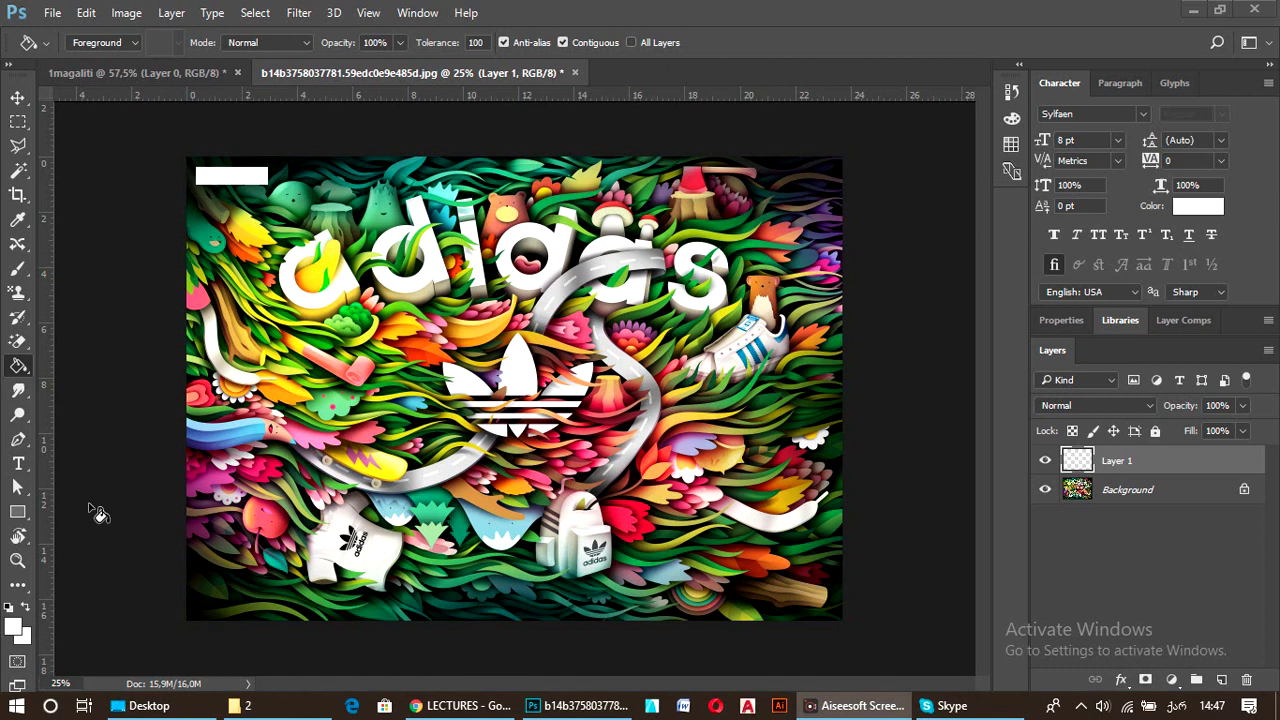
Bring the Adidas illustration document to the front and select the Move tool.
left_click(38, 113)
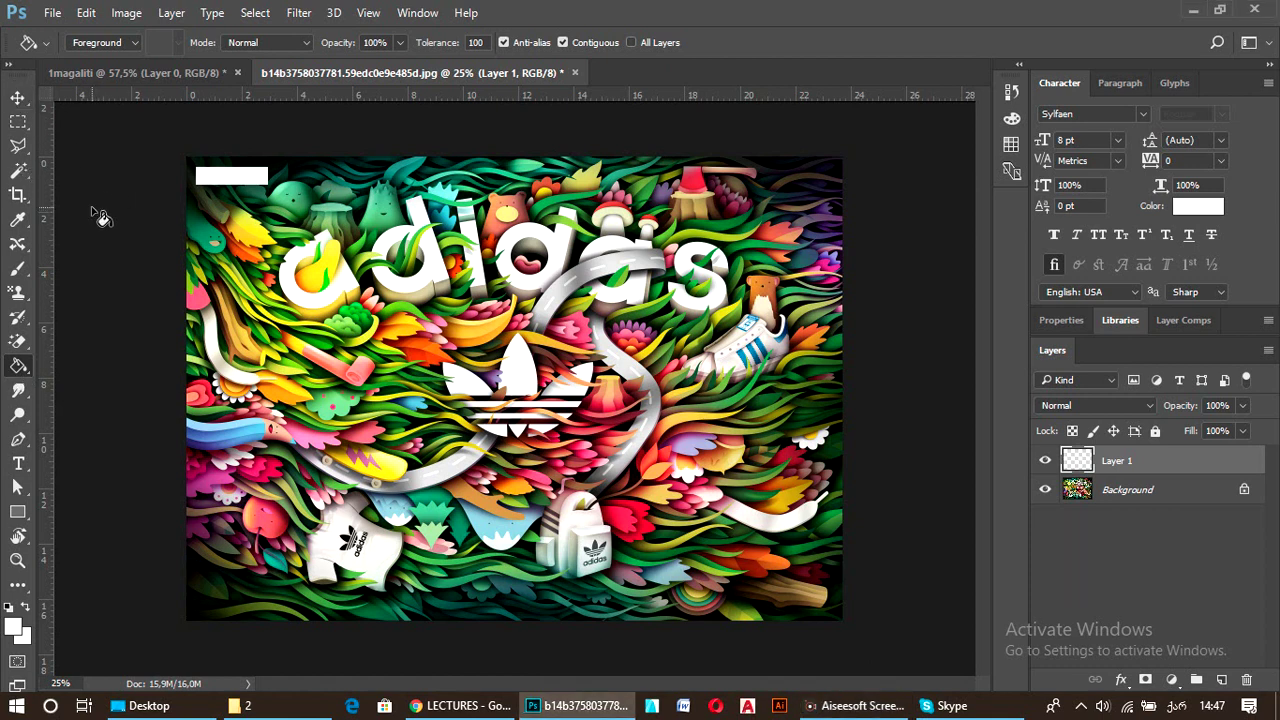
left_click(18, 97)
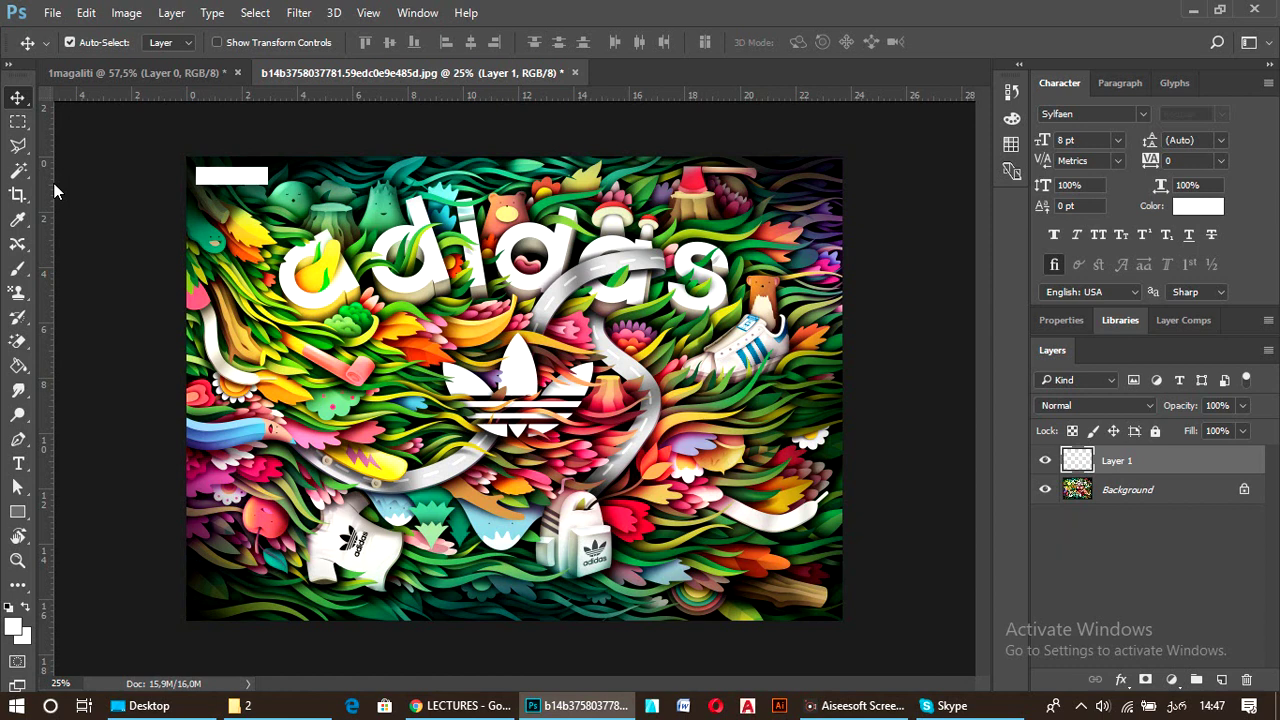
left_click(368, 13)
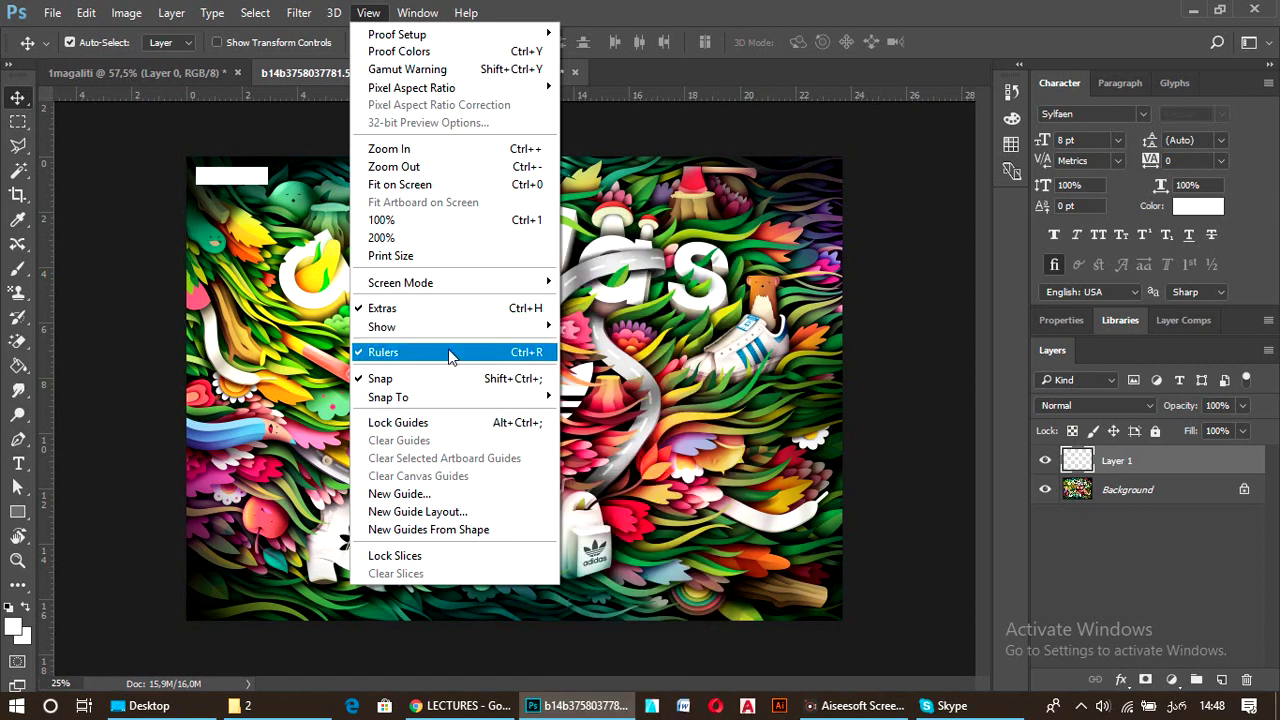
left_click(699, 279)
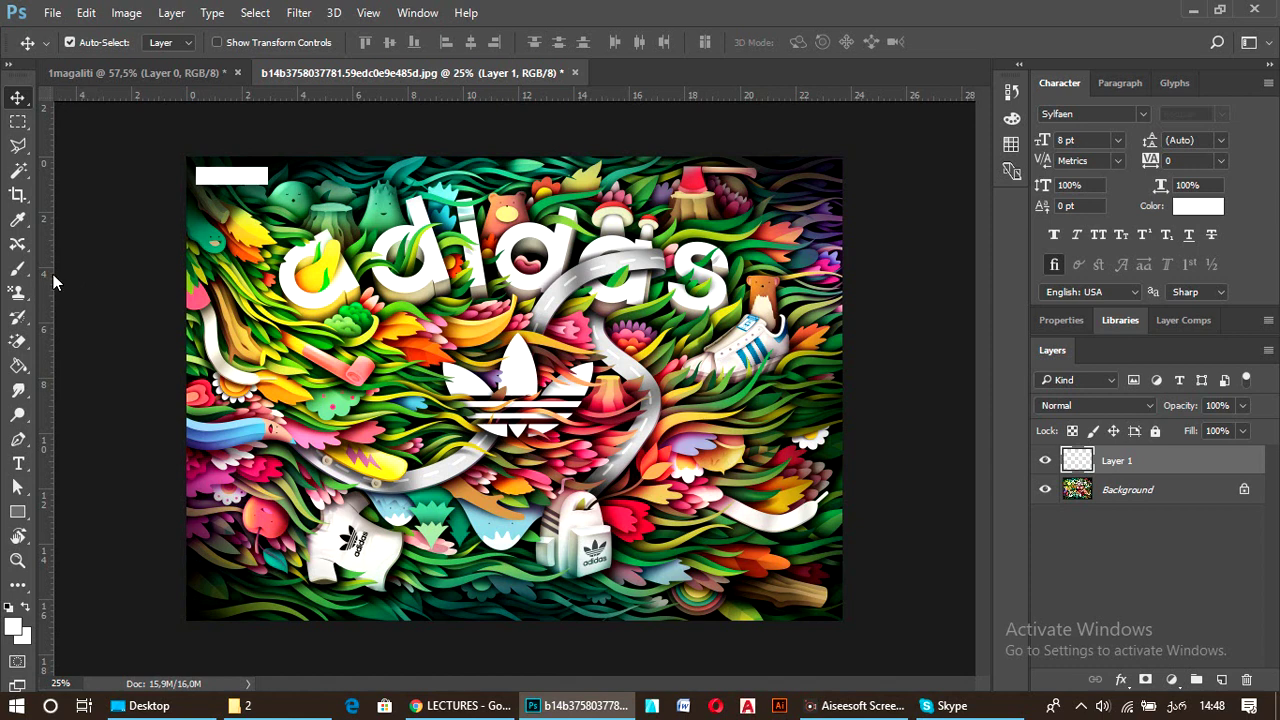
left_click_drag(46, 276, 108, 276)
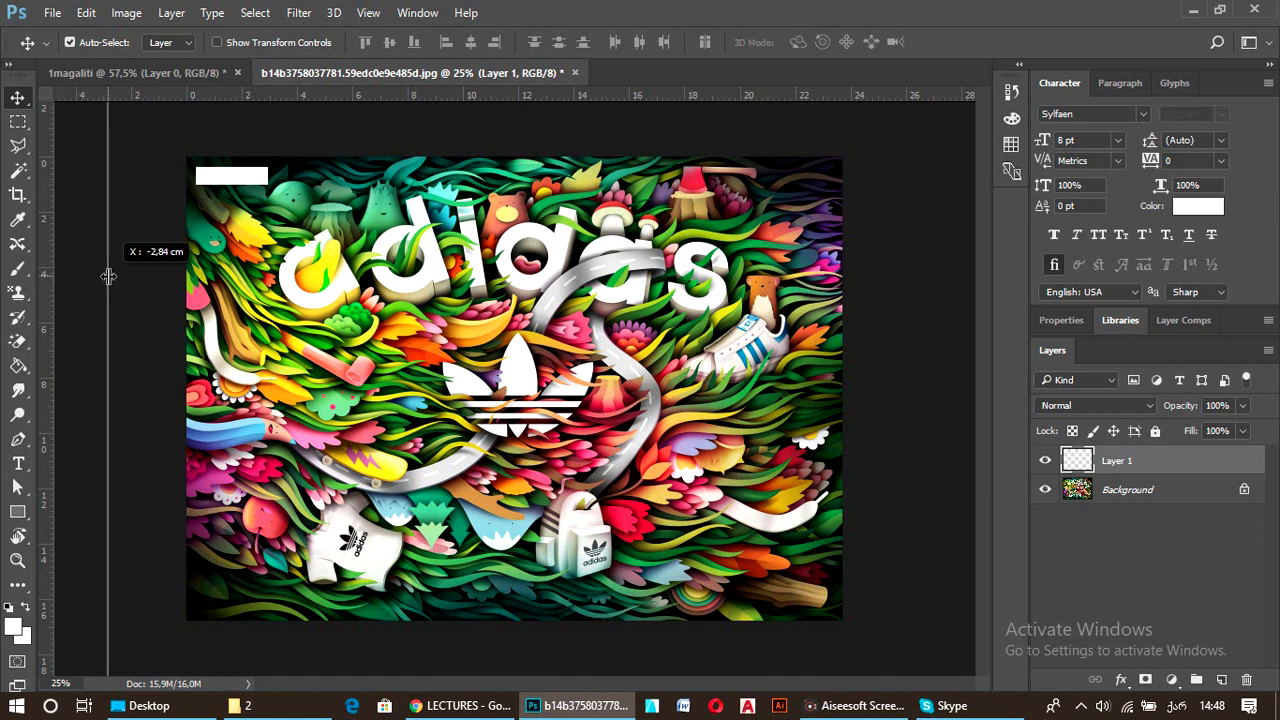
left_click_drag(108, 276, 183, 276)
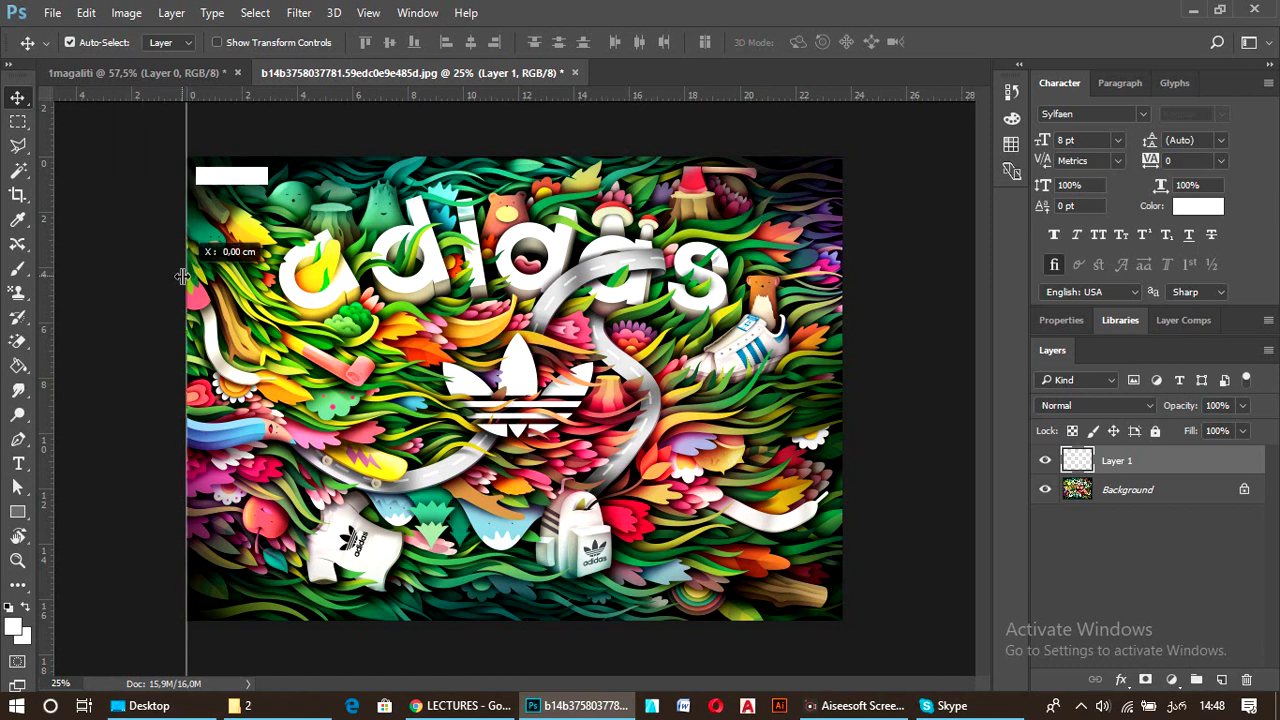
left_click_drag(183, 276, 184, 276)
left_click_drag(184, 276, 185, 277)
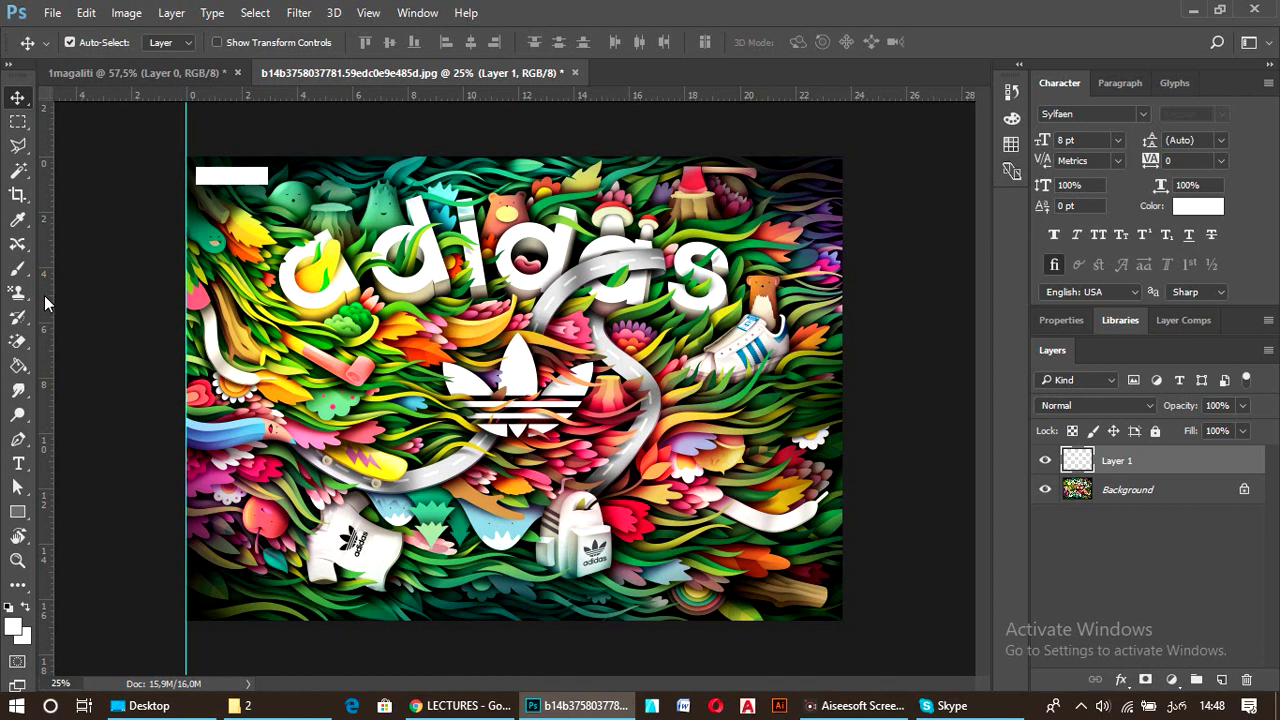
key("ctrl+z")
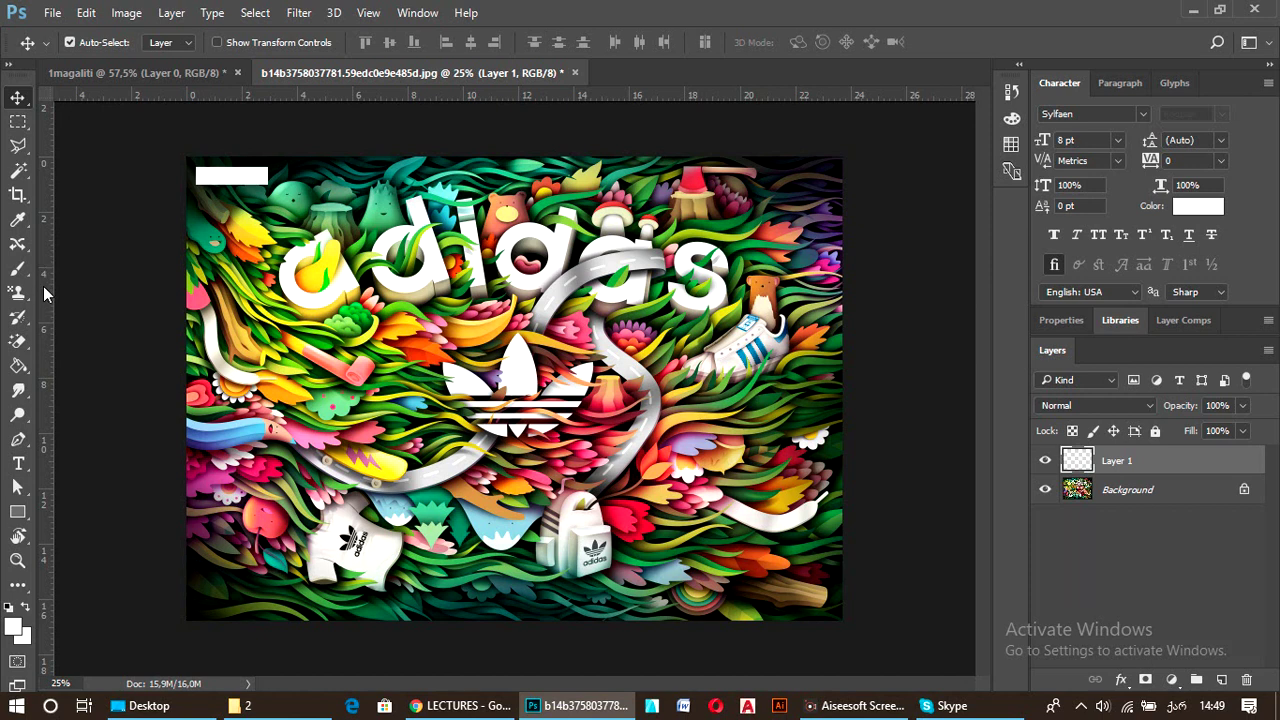
Drag a vertical guide from the left ruler onto the artwork's left edge at X 0,00 cm.
left_click_drag(44, 286, 113, 287)
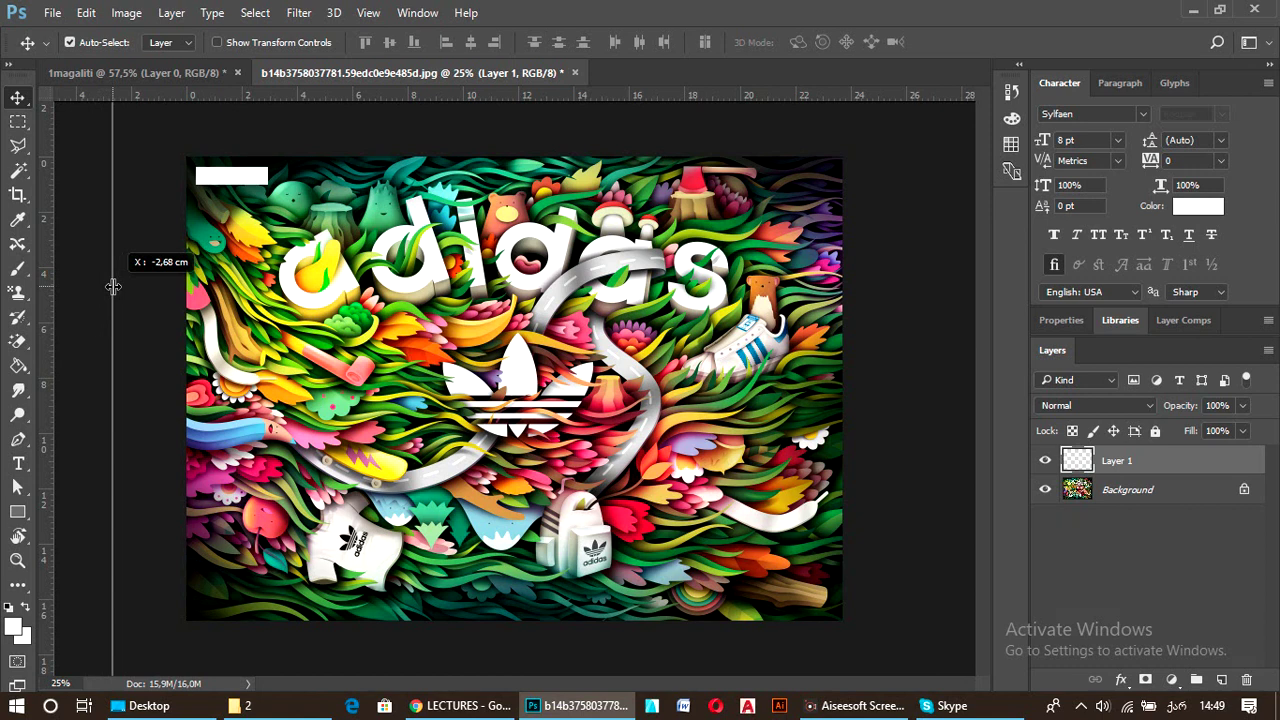
left_click_drag(113, 287, 185, 276)
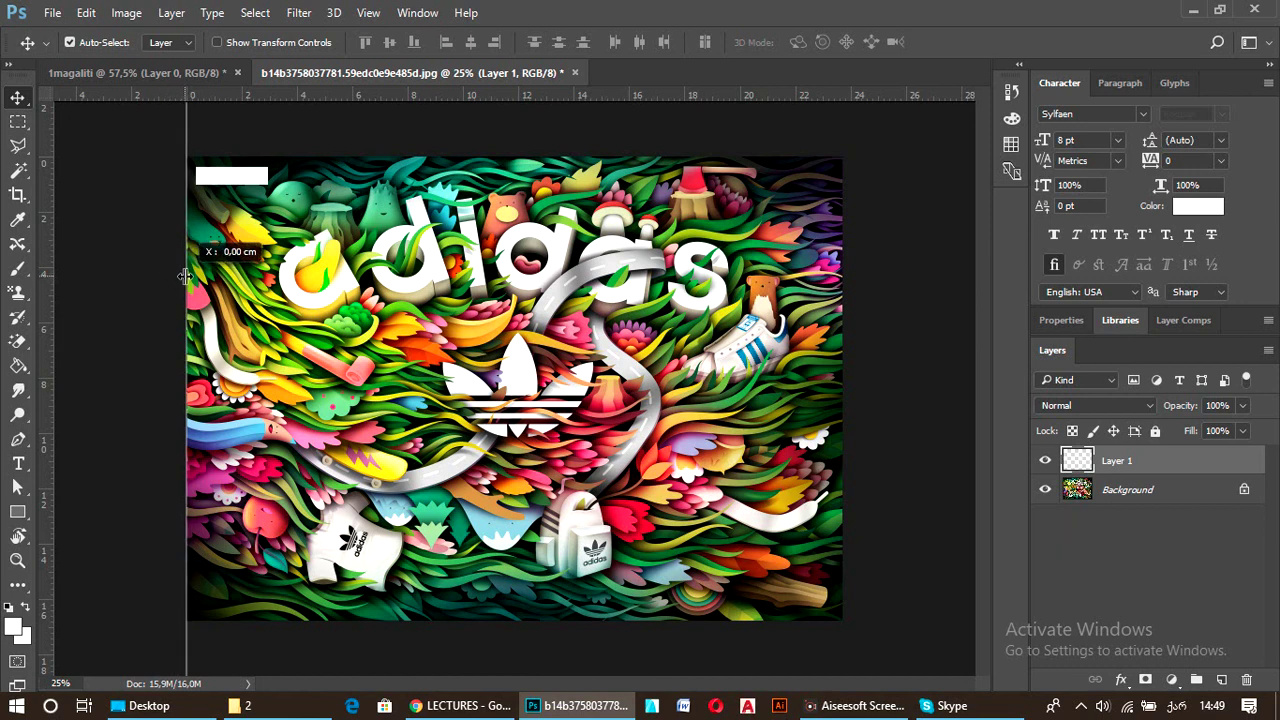
left_click_drag(185, 276, 186, 274)
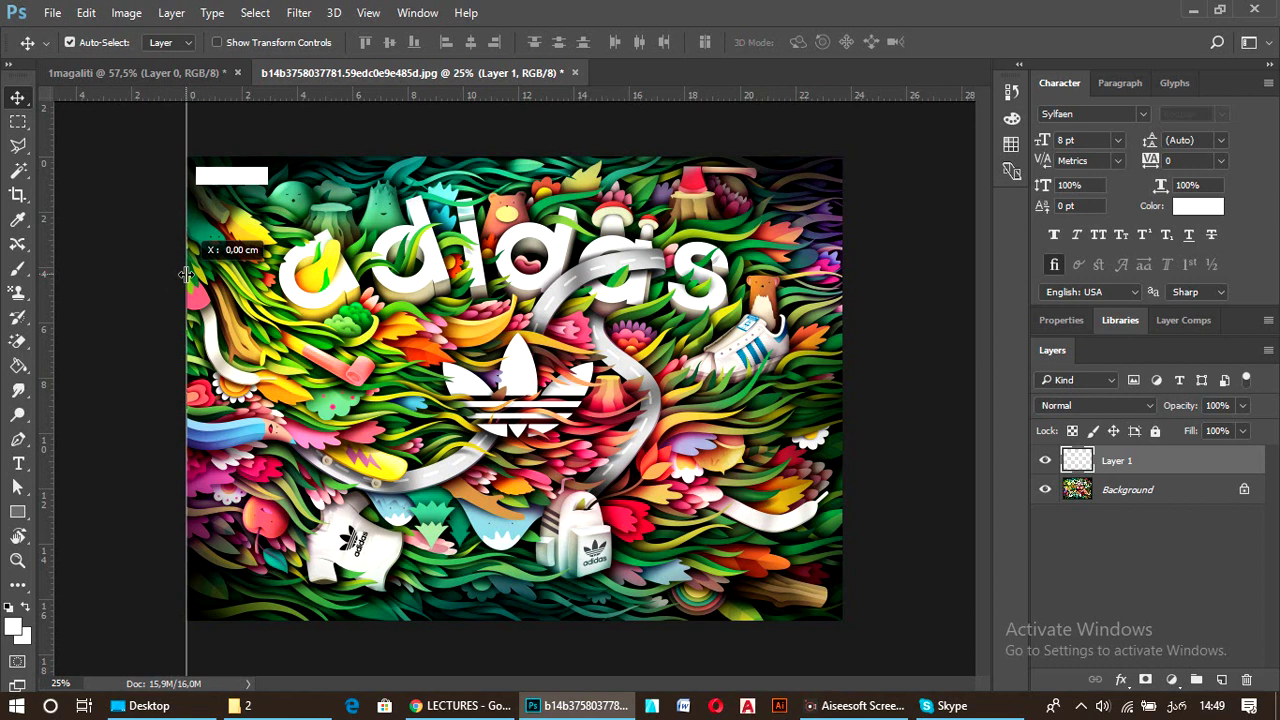
left_click_drag(186, 274, 184, 276)
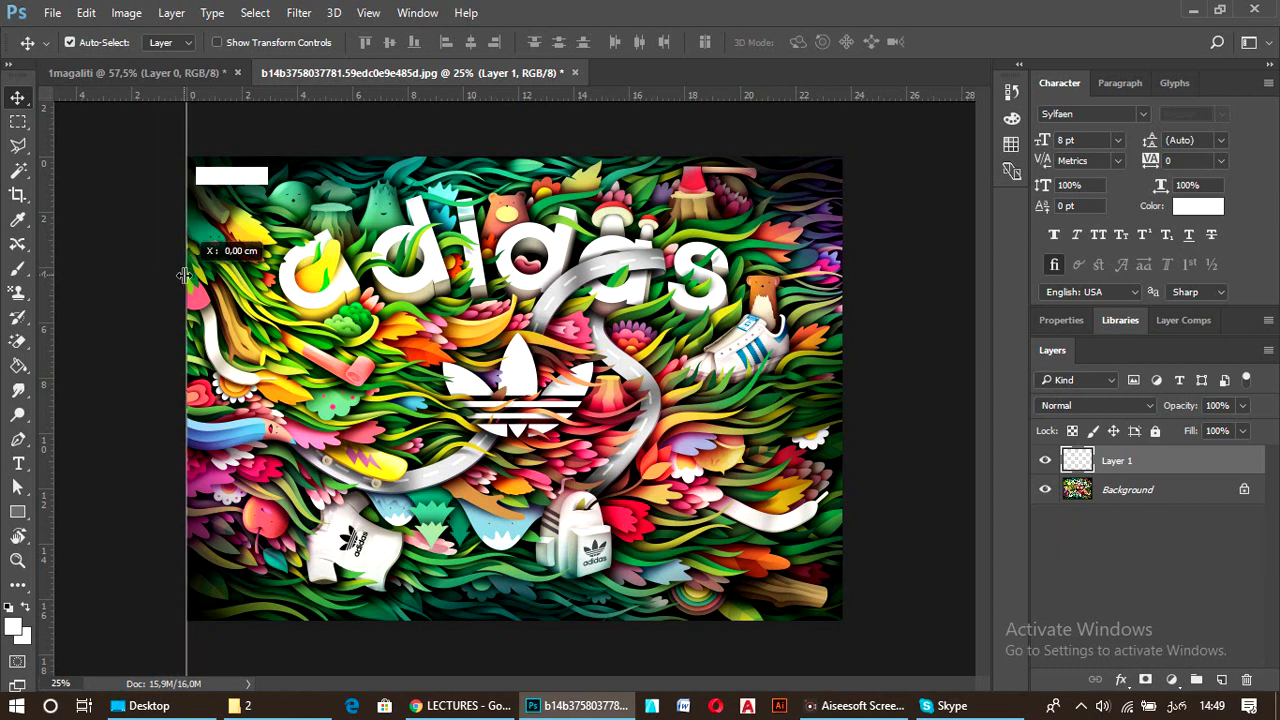
left_click_drag(184, 275, 185, 277)
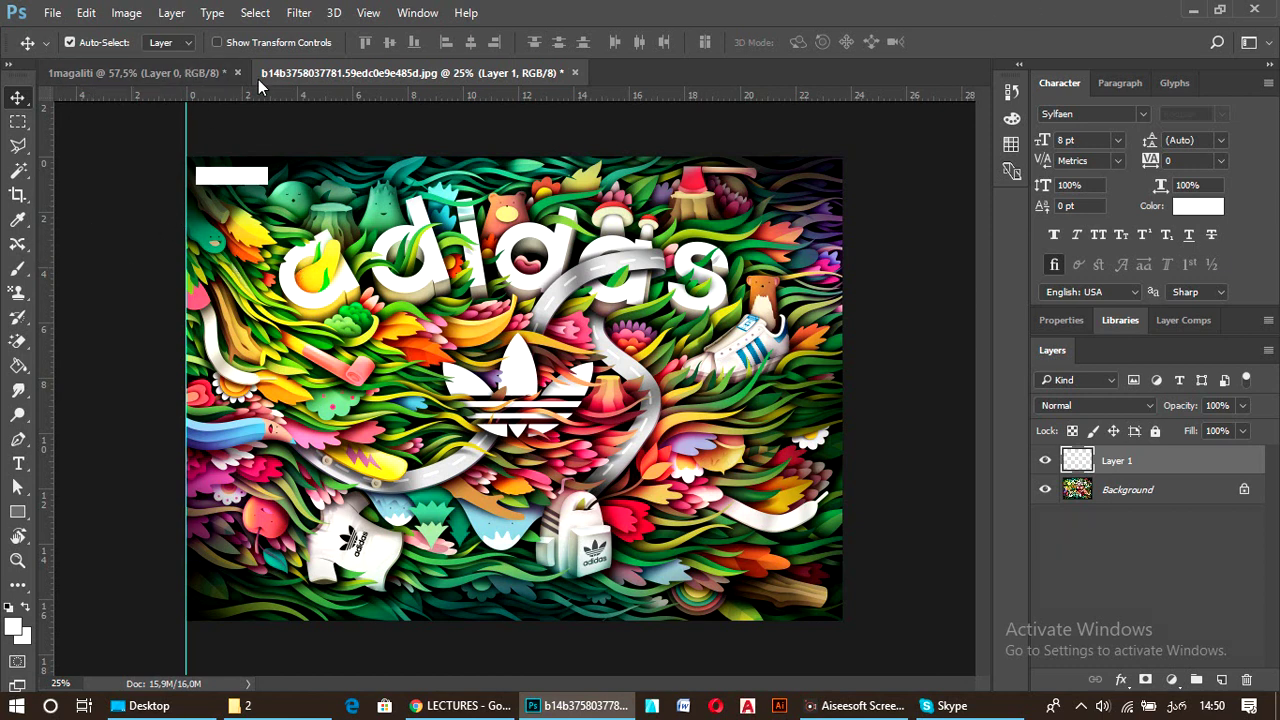
Add guides along the artwork's right, bottom and top edges.
mouse_move(46, 242)
left_mouse_down()
mouse_move(853, 277)
mouse_move(842, 277)
left_mouse_up()
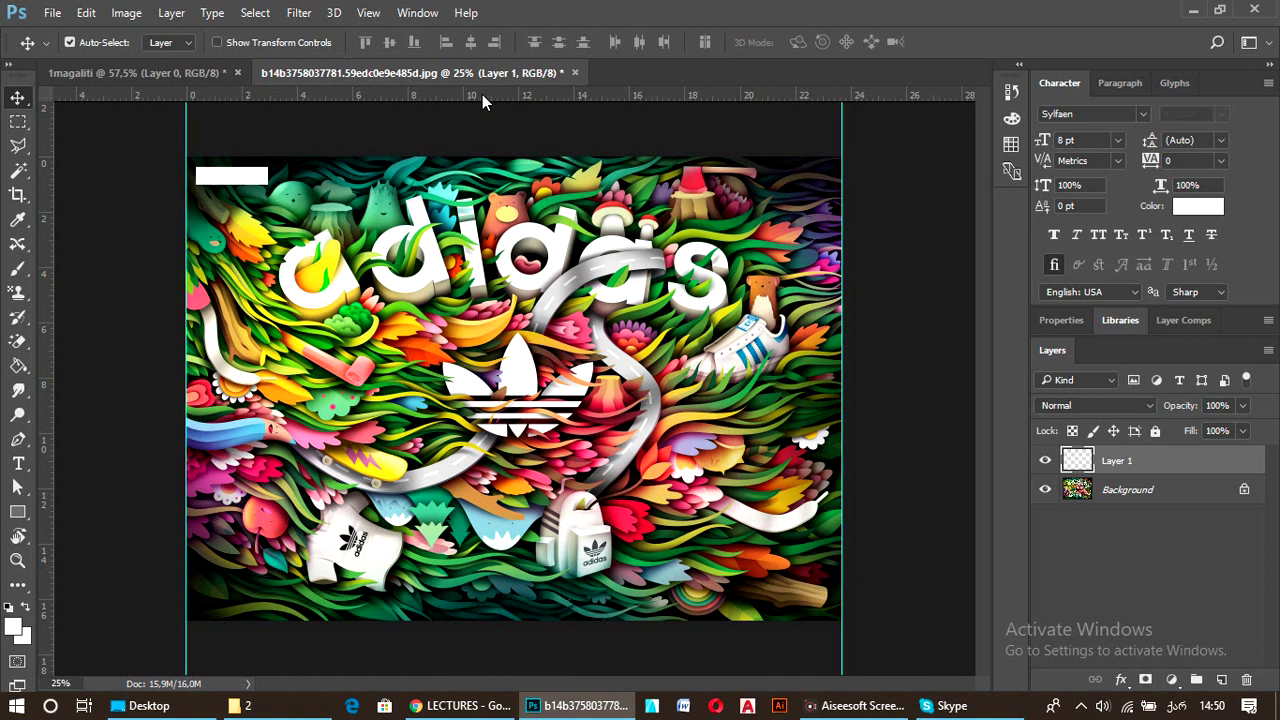
left_click_drag(482, 94, 536, 620)
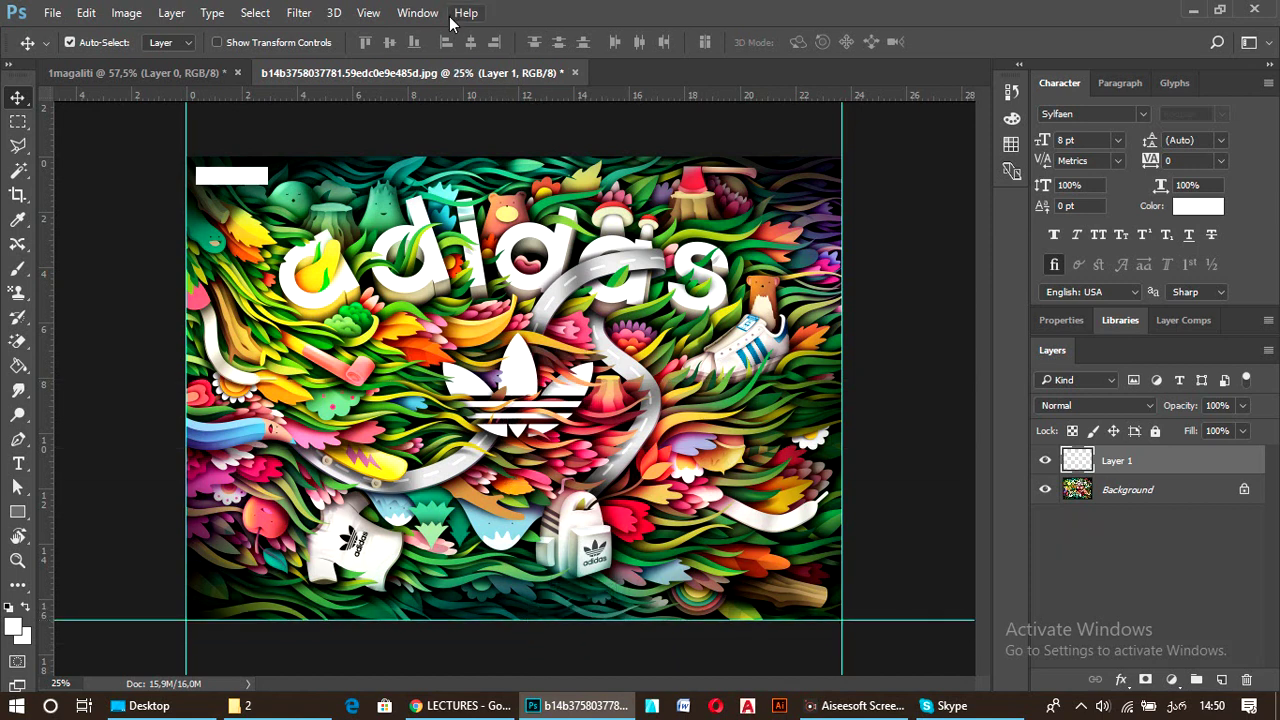
left_click_drag(474, 96, 480, 156)
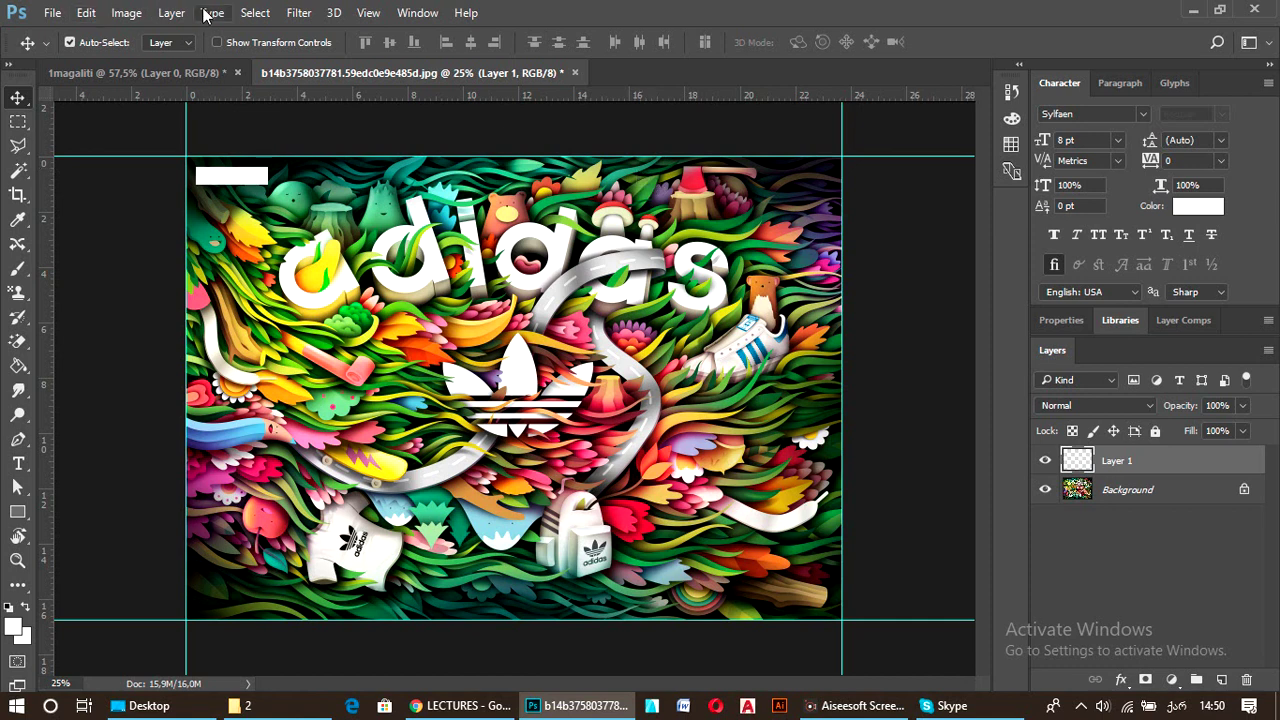
Enlarge the canvas by a relative 6 mm in both width and height.
left_click(127, 13)
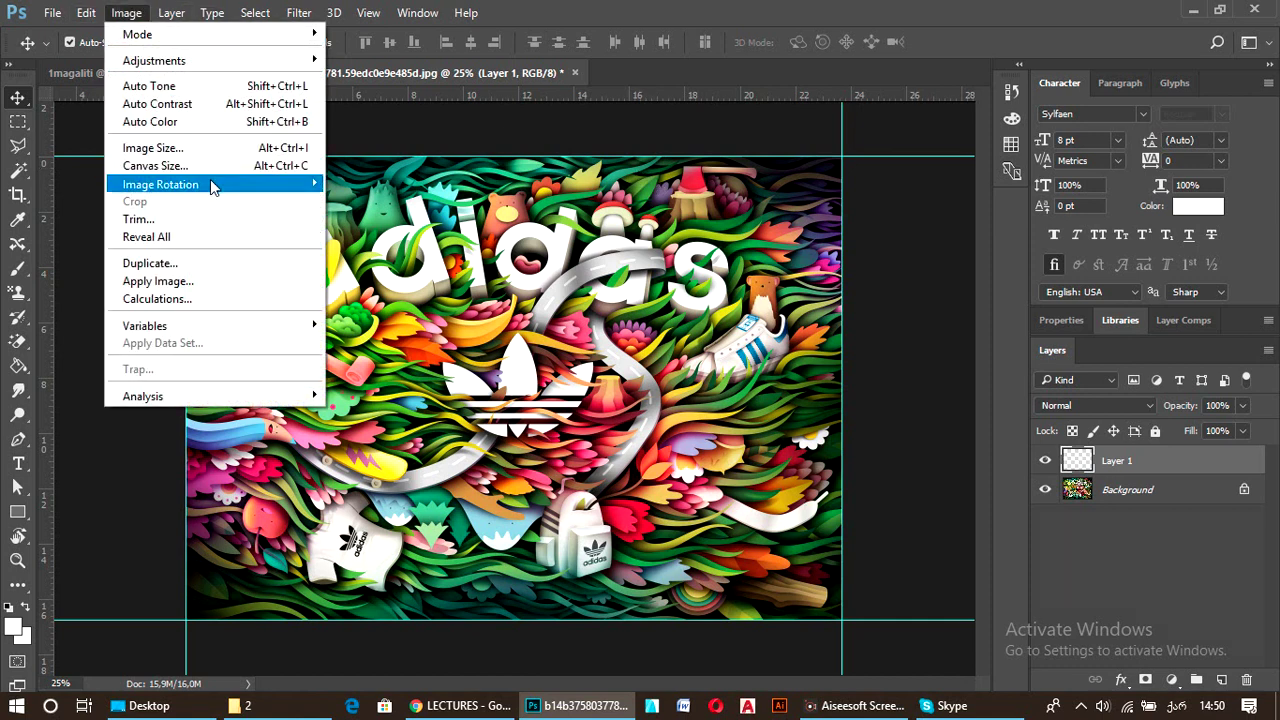
left_click(280, 163)
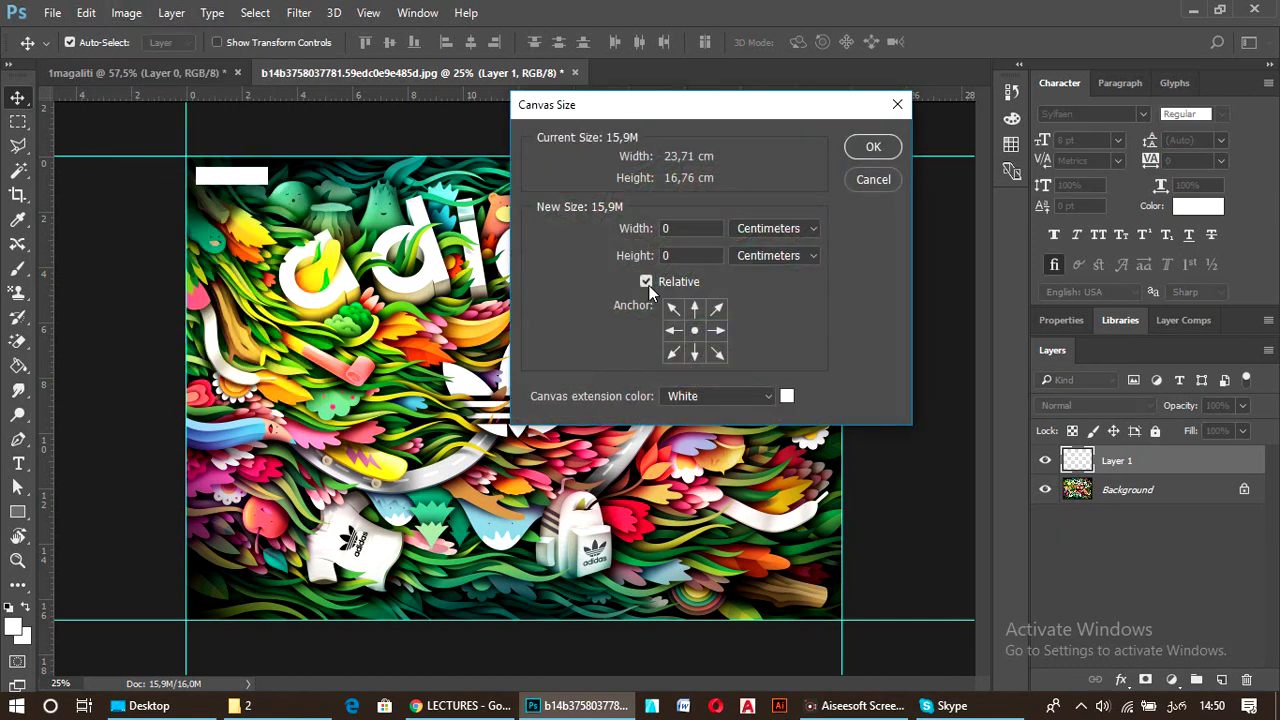
left_click(636, 262)
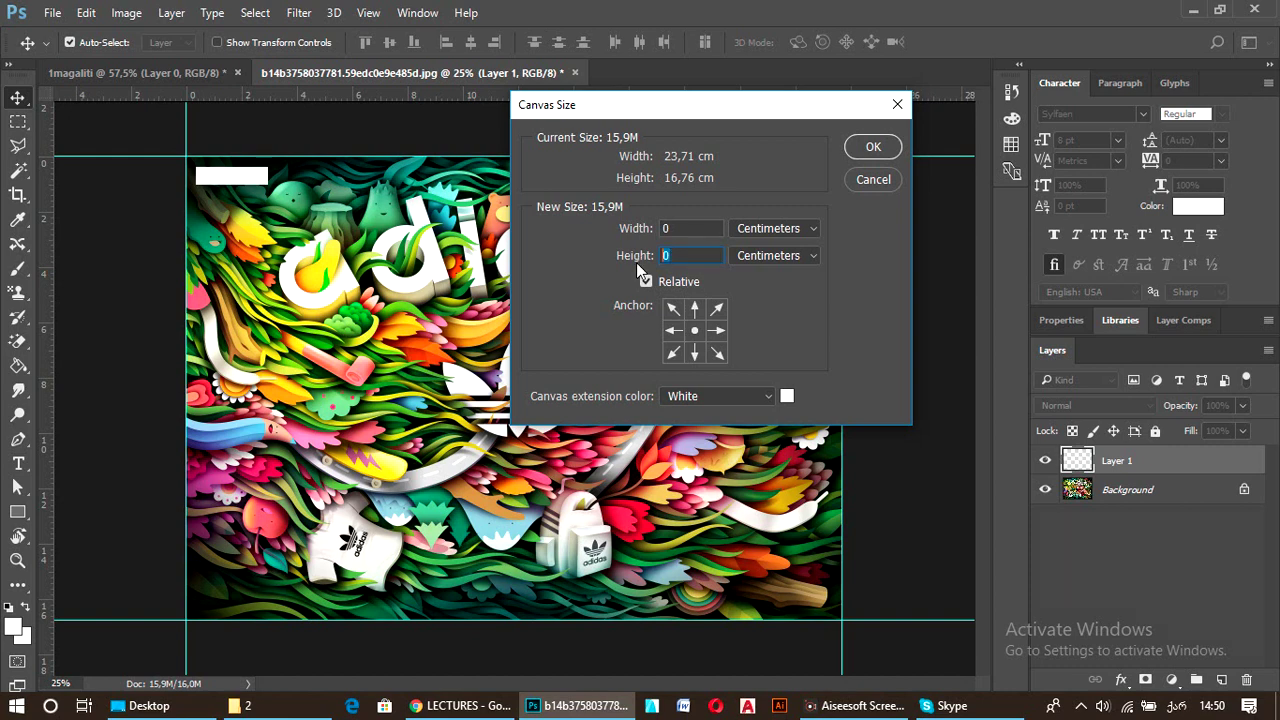
left_click(798, 230)
left_click(780, 302)
type("6")
double_click(680, 228)
type("6")
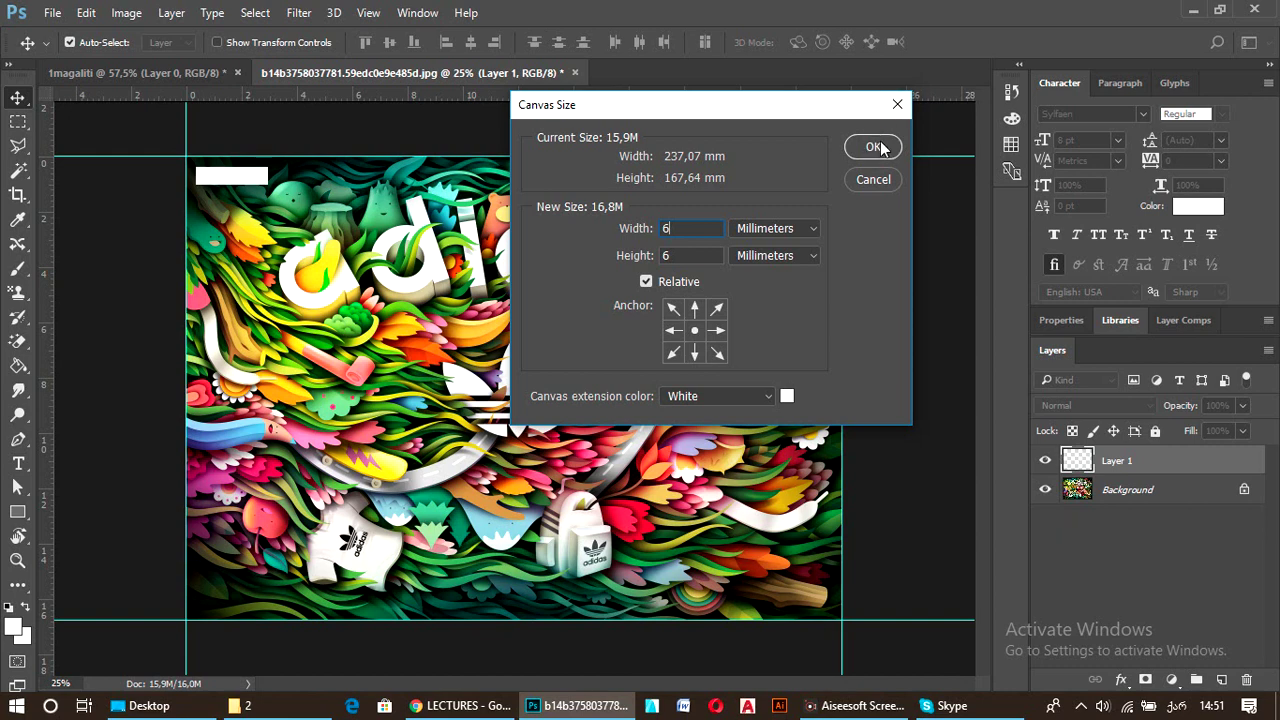
left_click(873, 148)
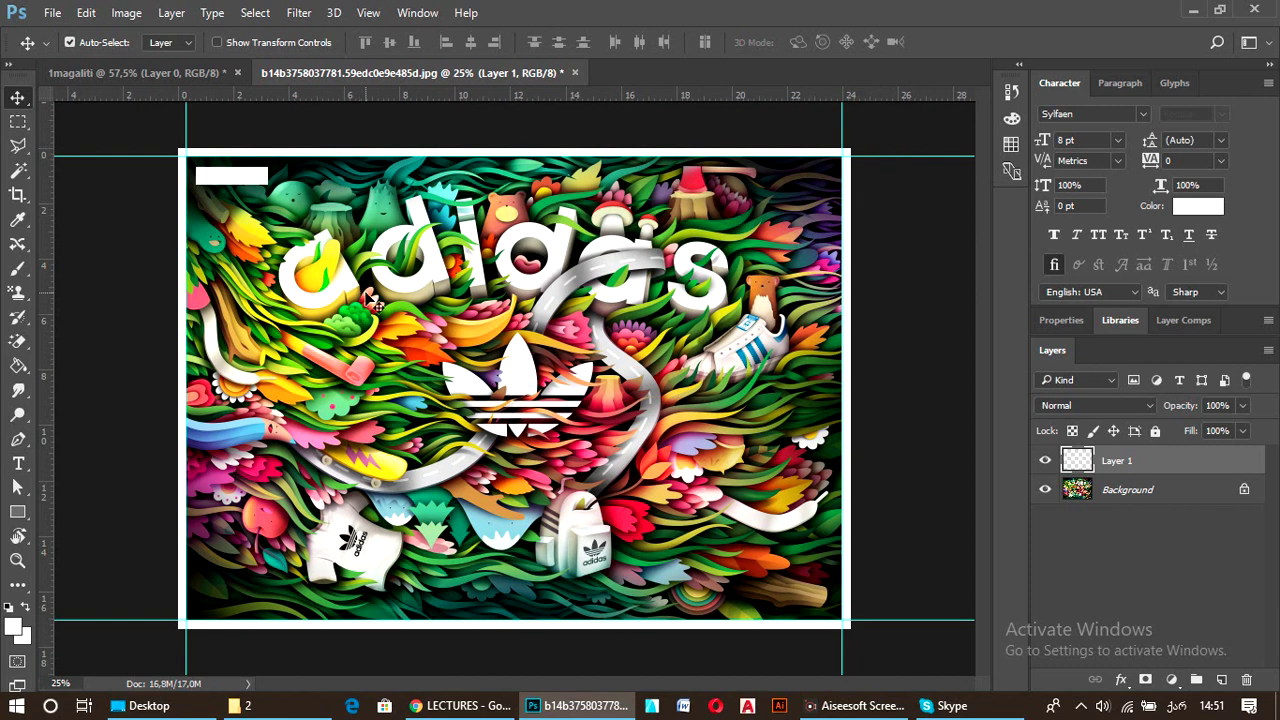
Unlock the Background into Layer 0 and scale it up to cover the white border.
left_click(762, 232)
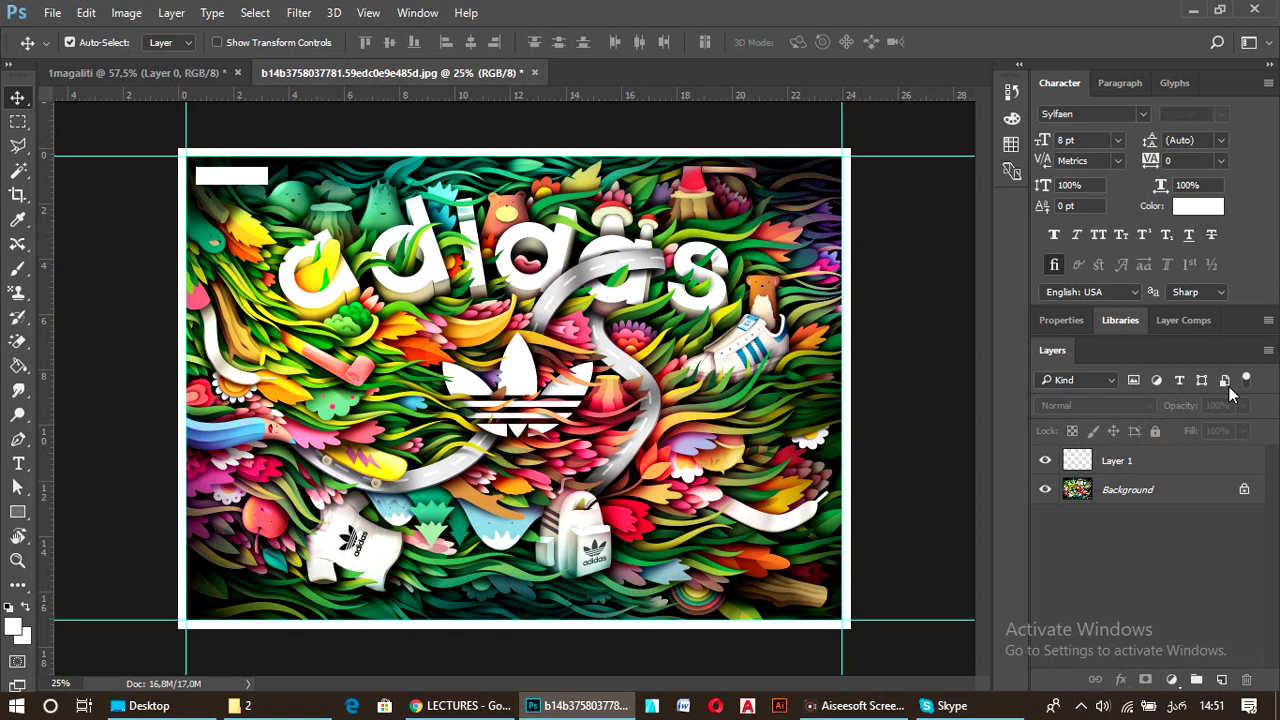
left_click(1244, 489)
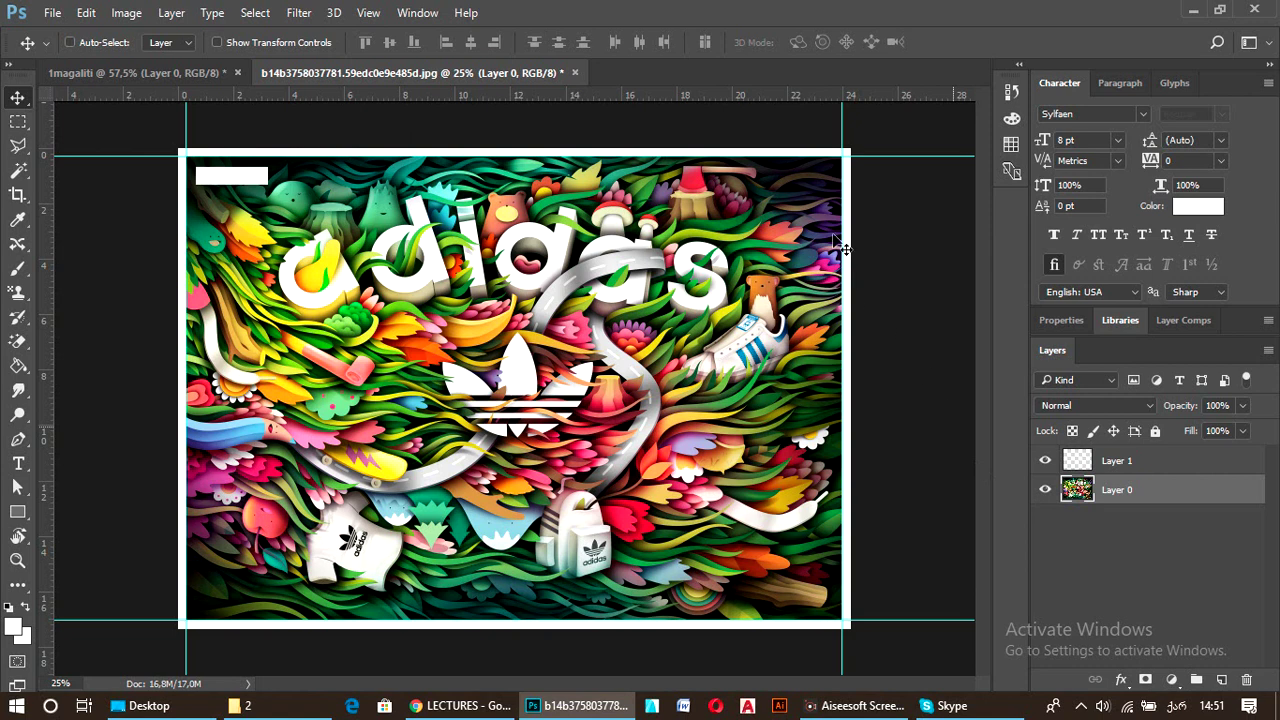
key("ctrl+t")
left_click_drag(849, 150, 863, 139)
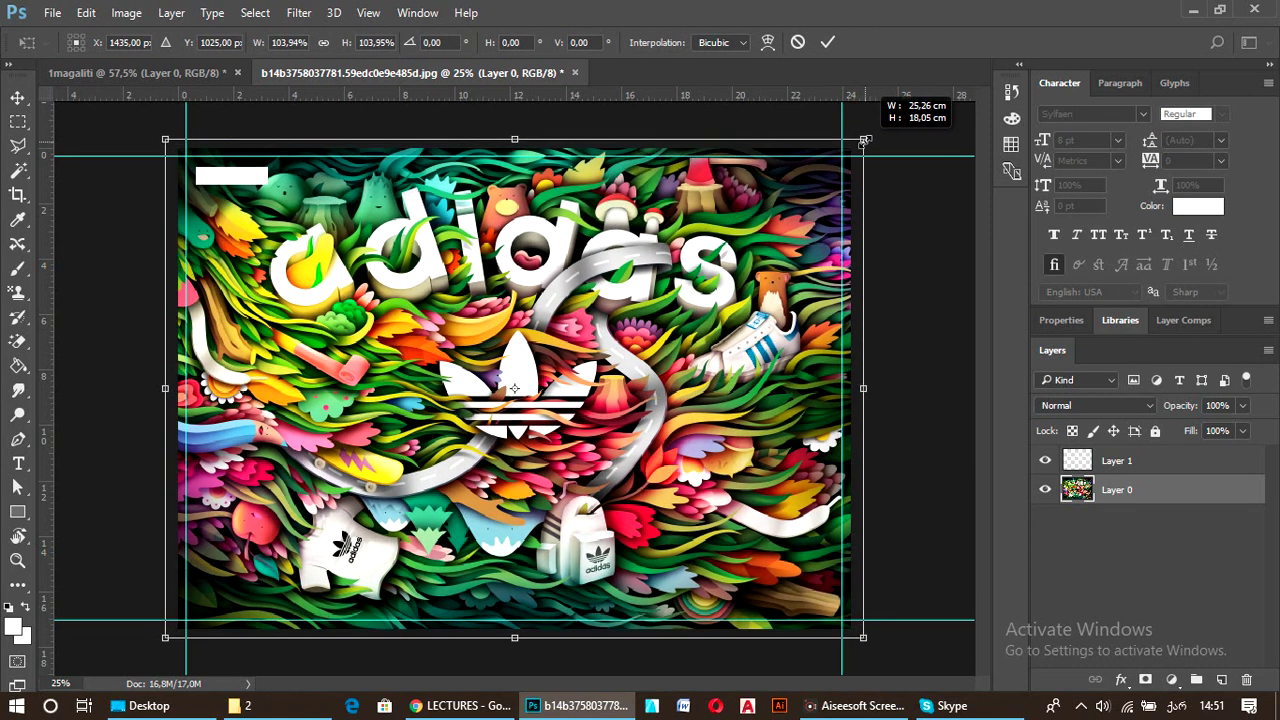
left_click(829, 42)
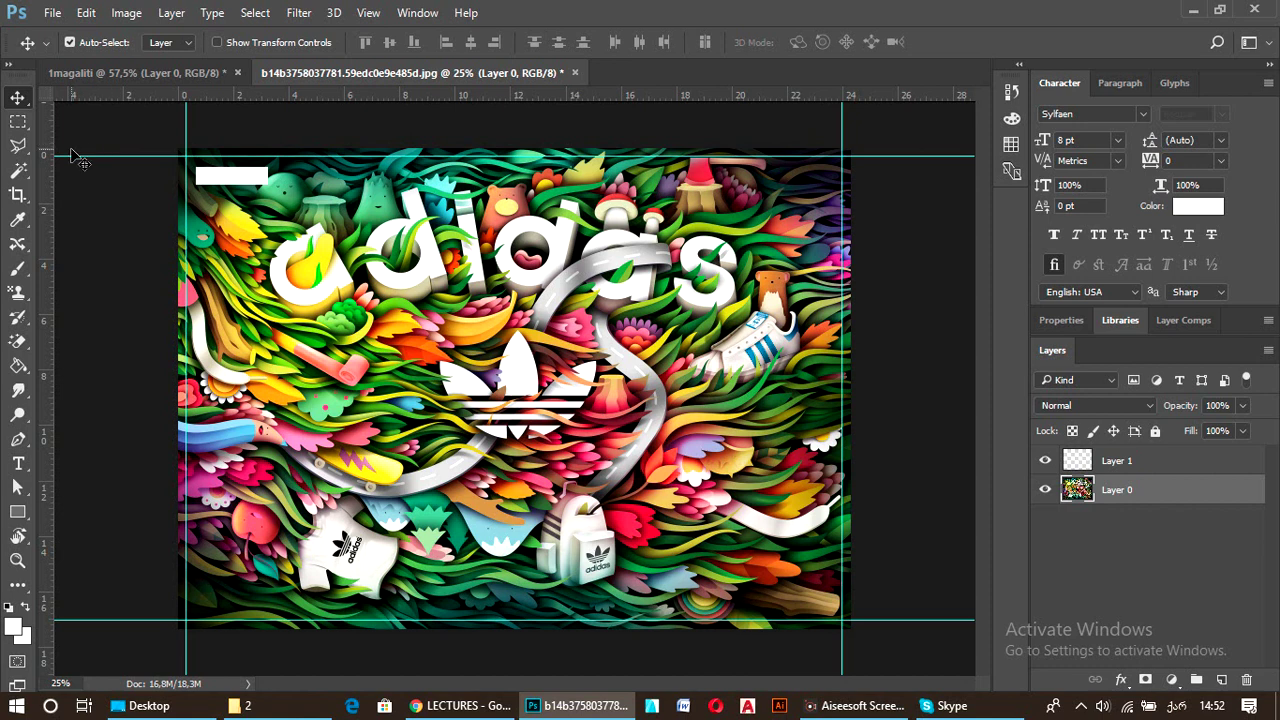
Extend the canvas 6 by 6 anchored top-left, then undo that extension.
left_click(208, 678)
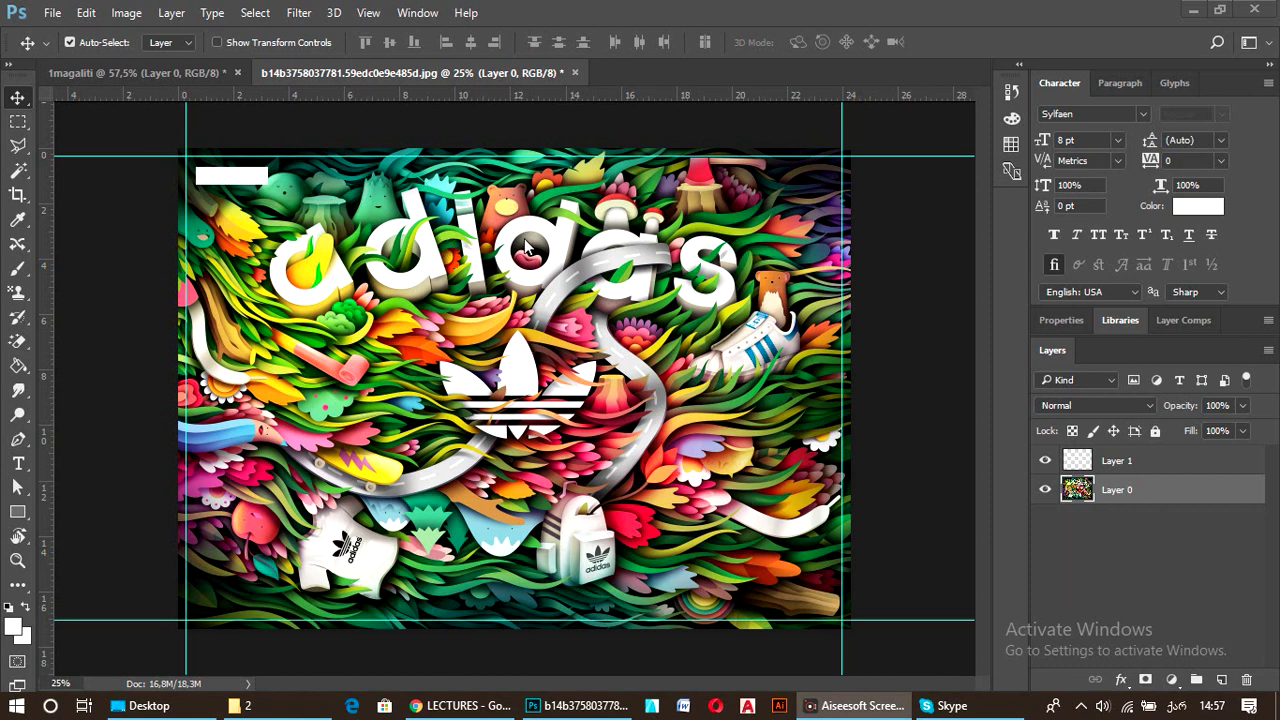
left_click(138, 16)
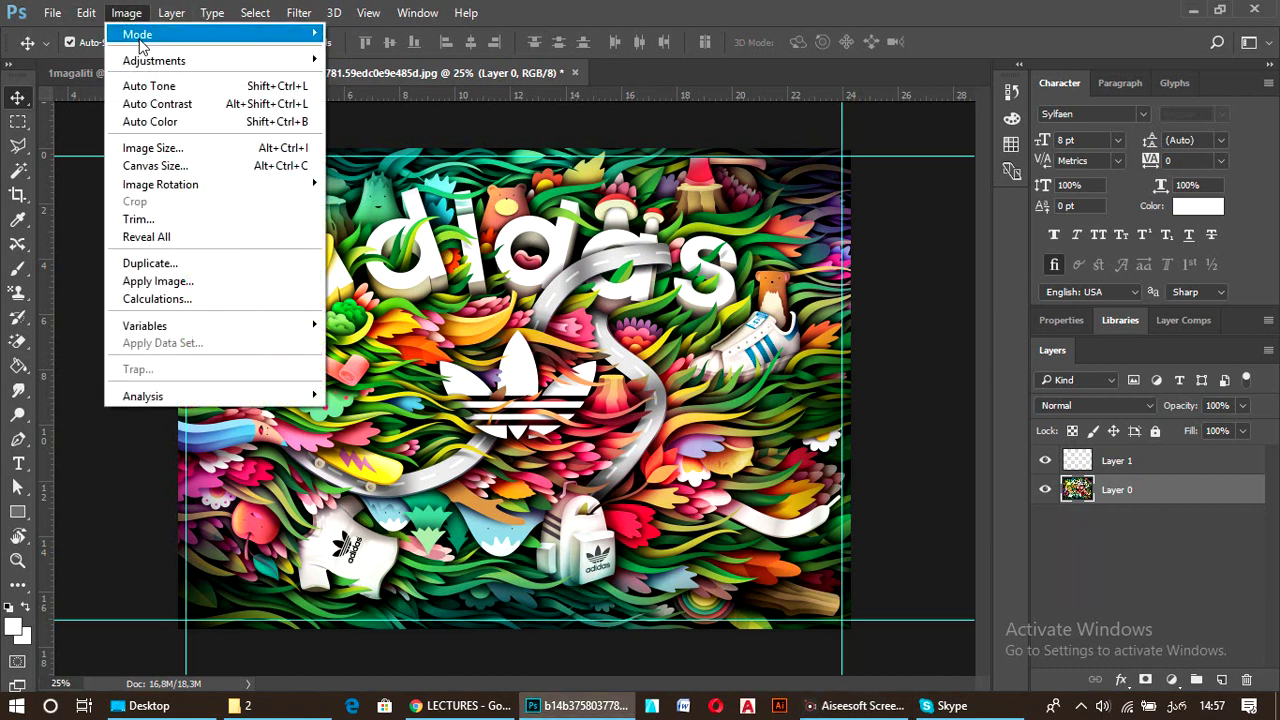
left_click(172, 175)
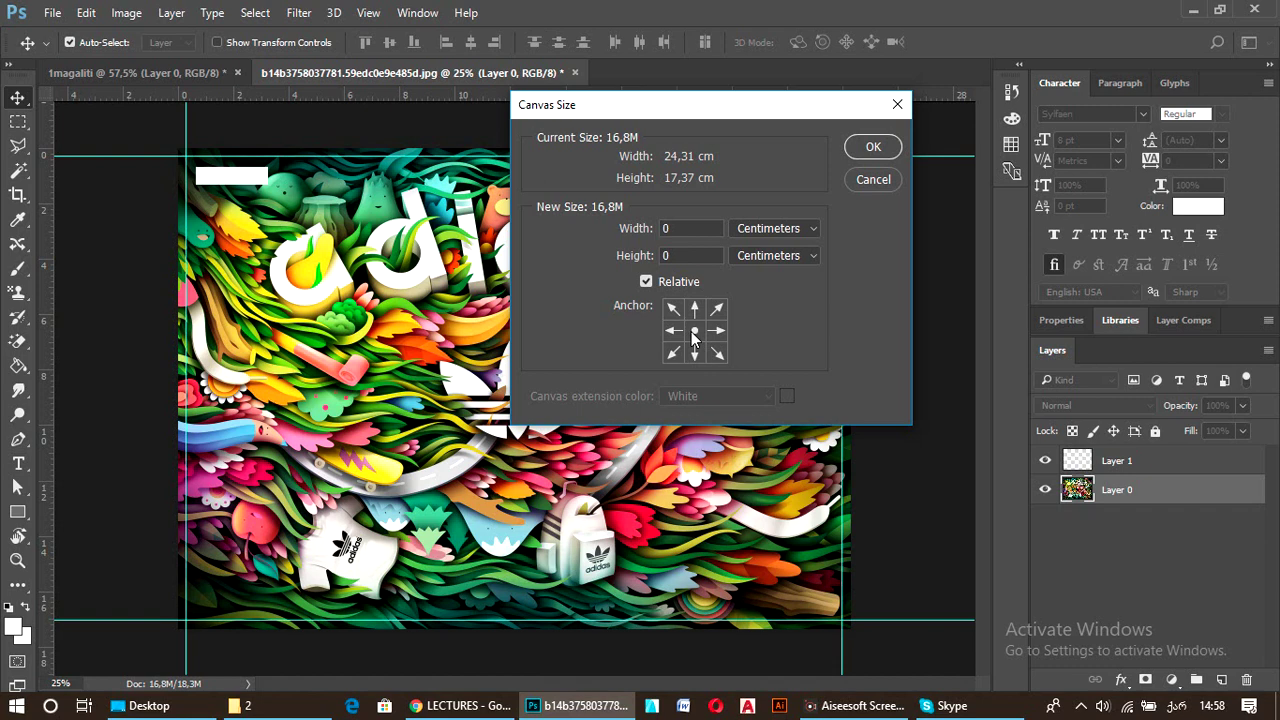
left_click(677, 311)
double_click(668, 228)
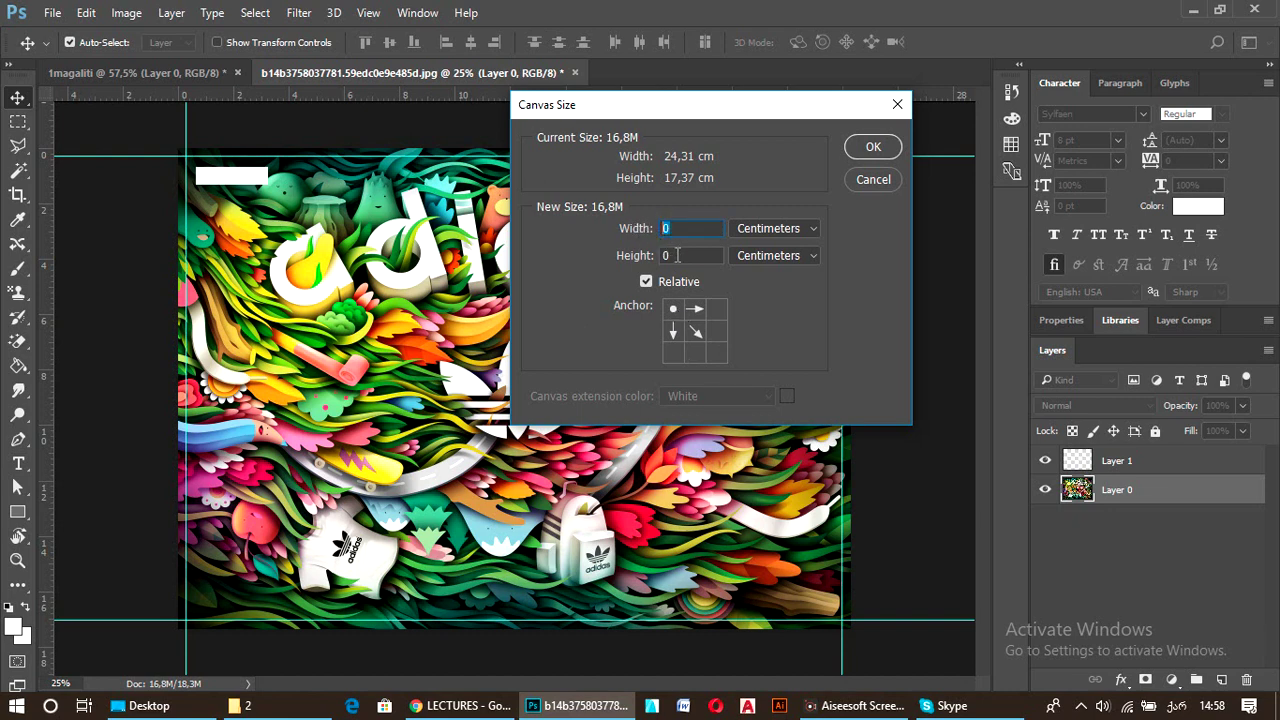
type("6")
key("Tab")
type("6")
left_click(876, 146)
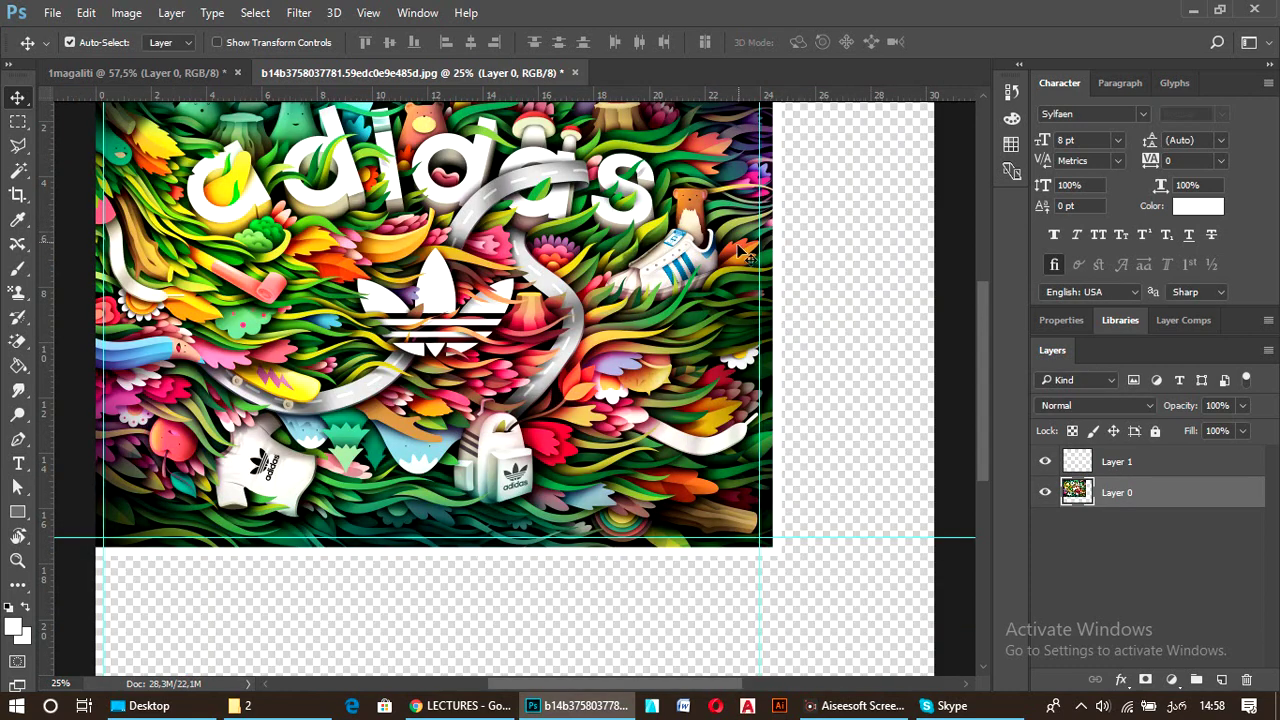
scroll(715, 300, "down", 5, "alt")
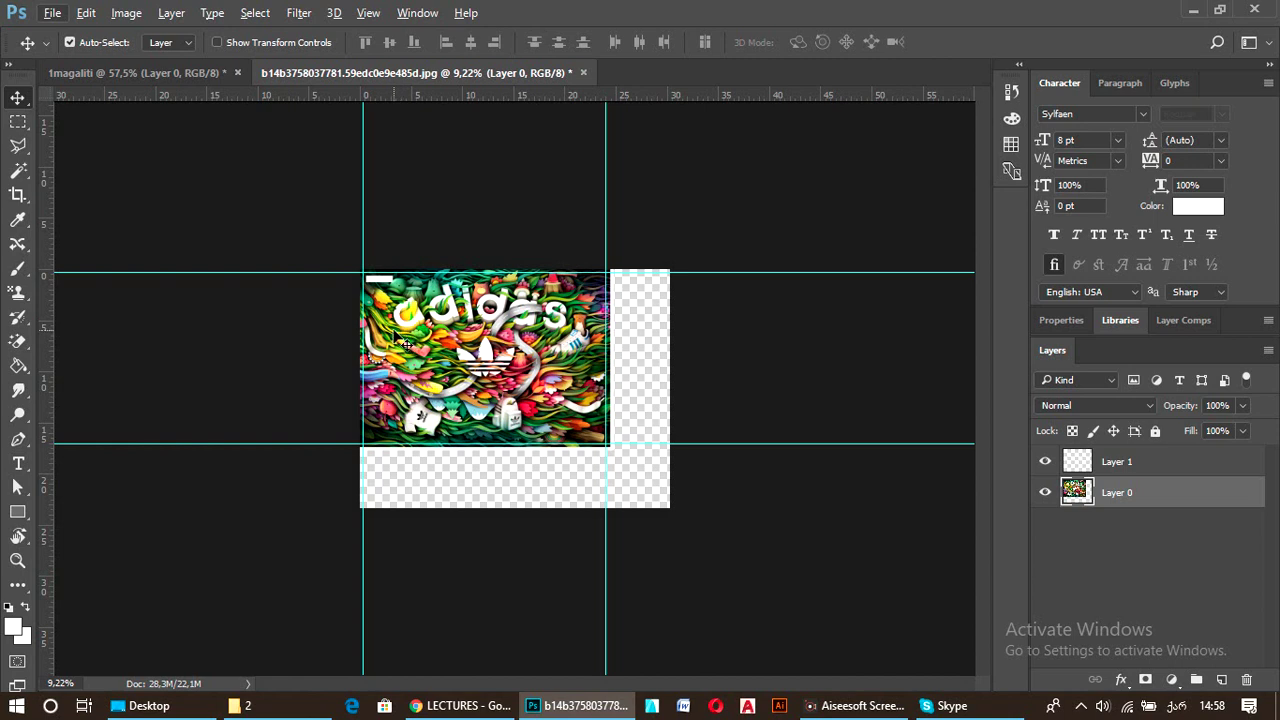
key("ctrl+z")
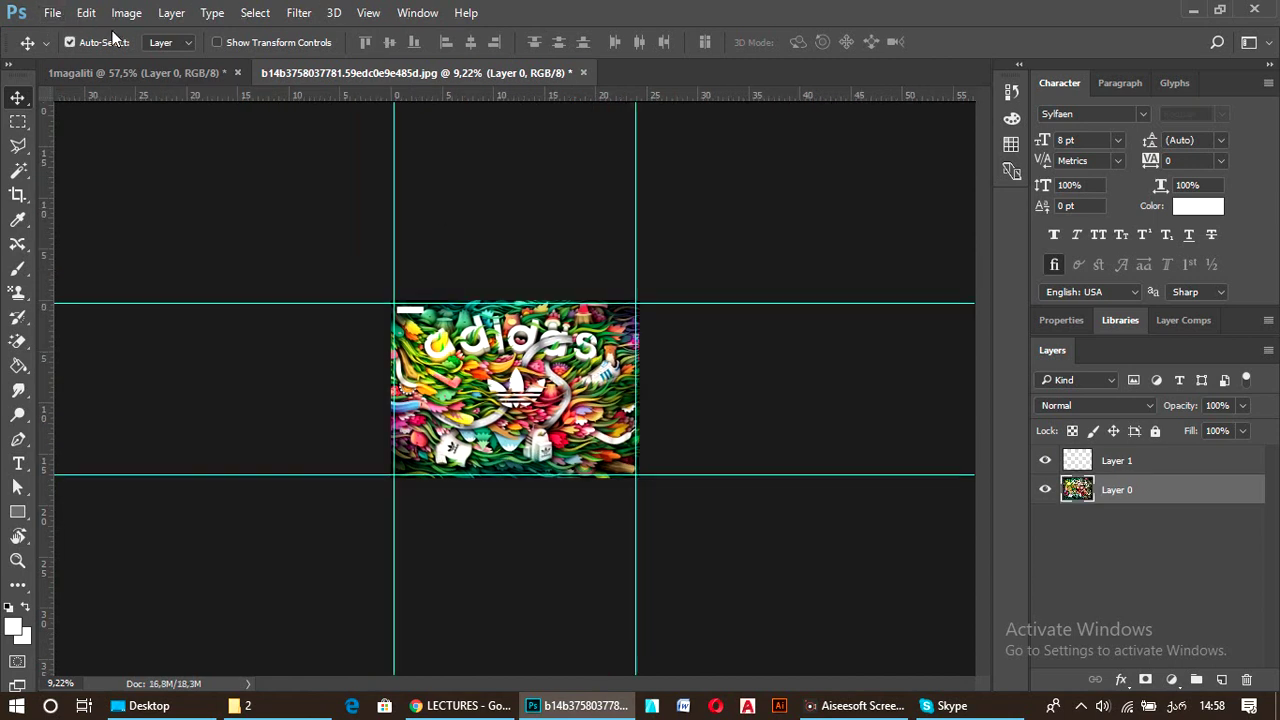
left_click(126, 12)
left_click(150, 166)
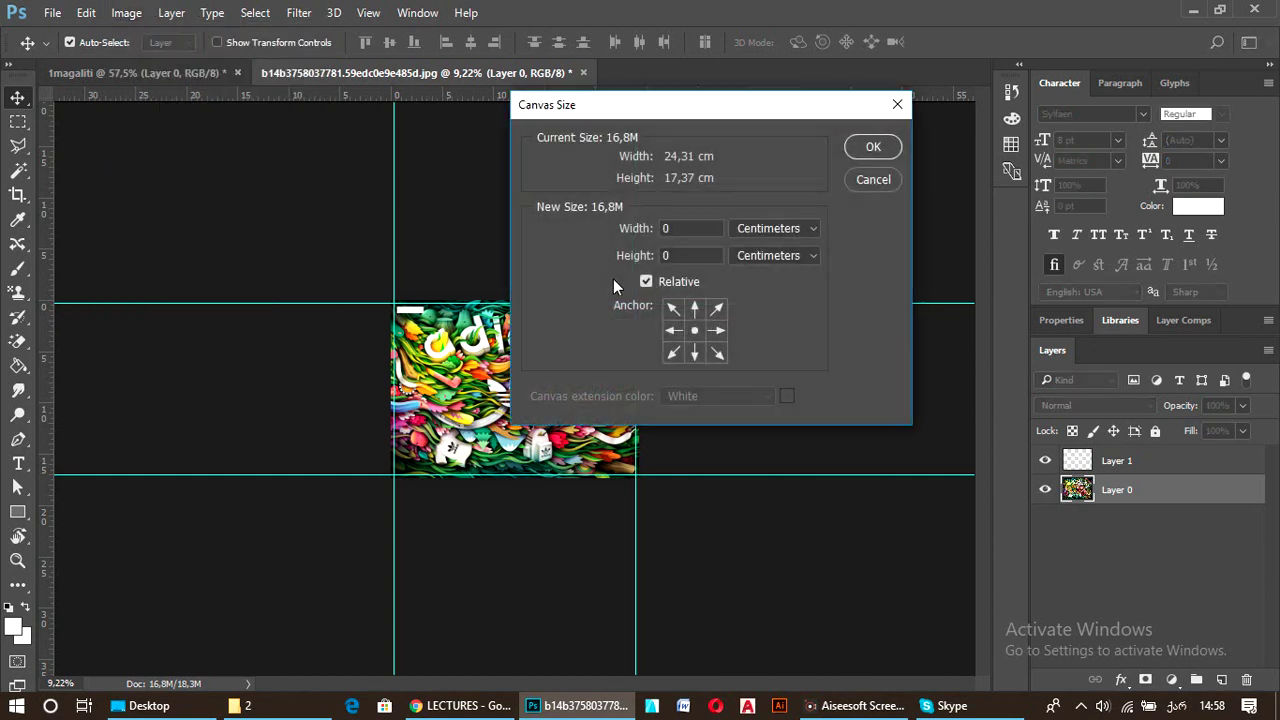
left_click(714, 306)
left_click(715, 353)
left_click(674, 307)
left_click(696, 329)
left_click(895, 108)
key("ctrl+plus")
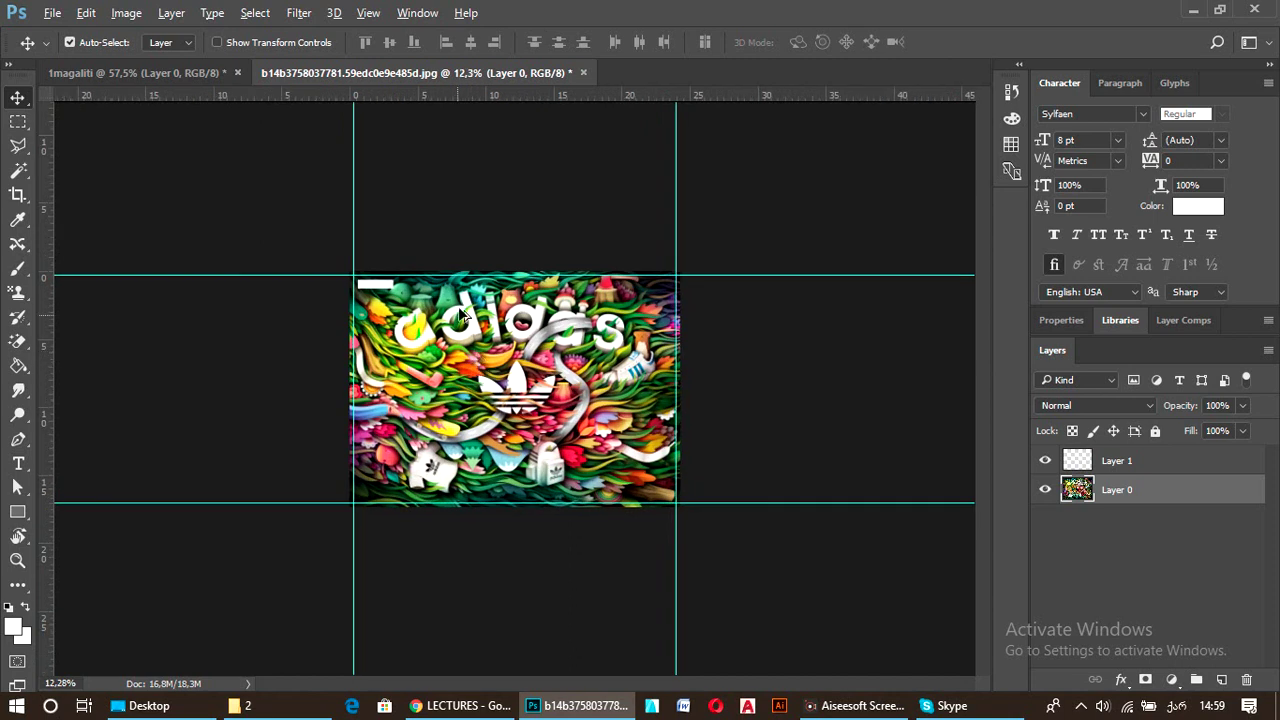
key("ctrl+plus")
key("ctrl+plus")
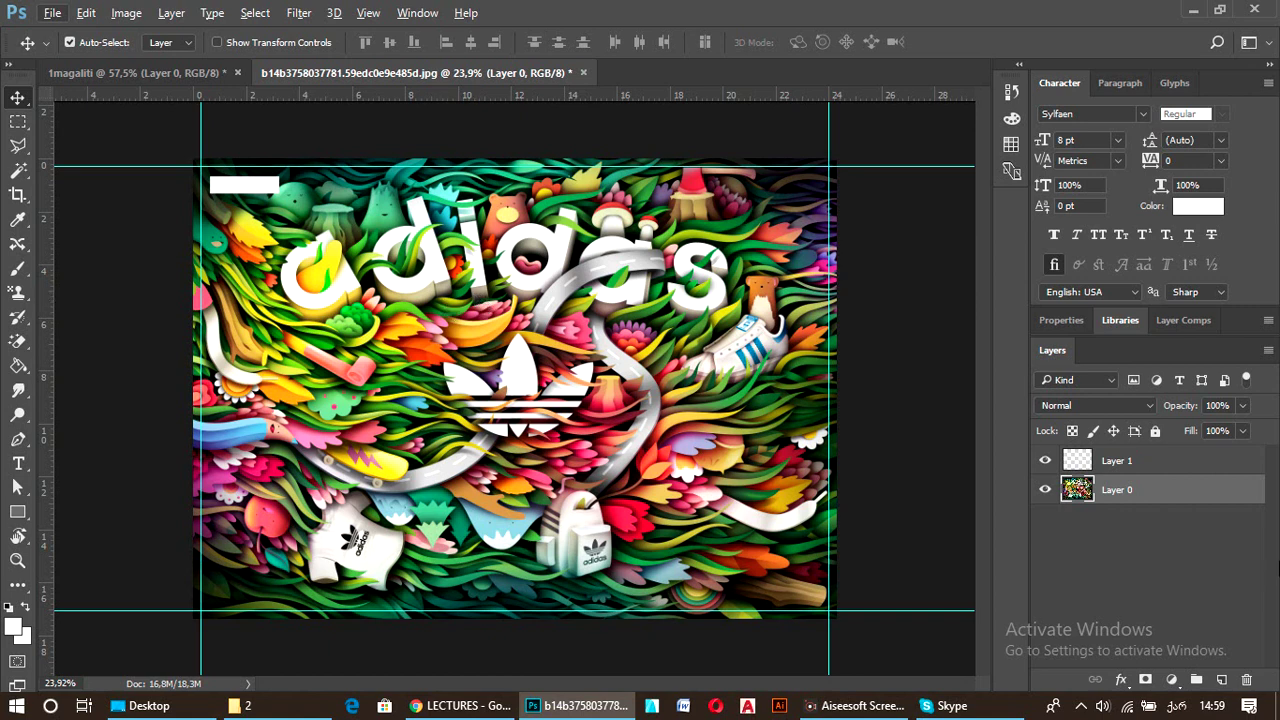
left_click(116, 13)
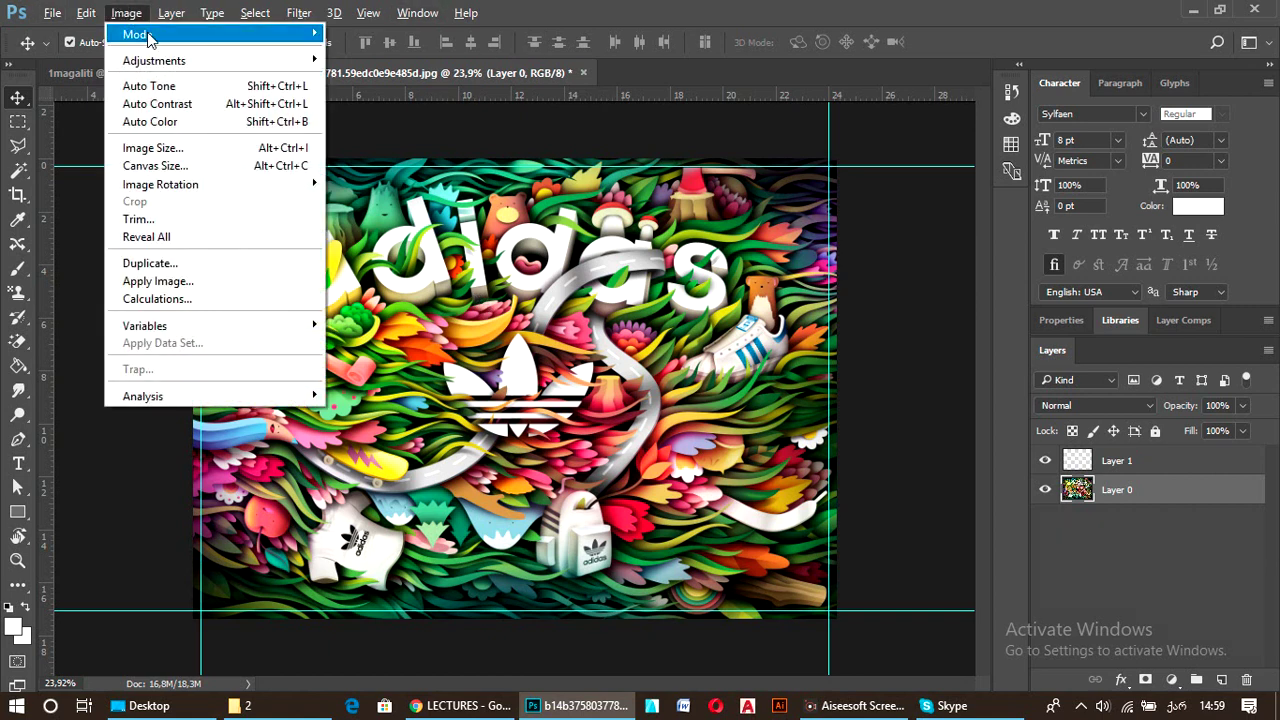
left_click(192, 150)
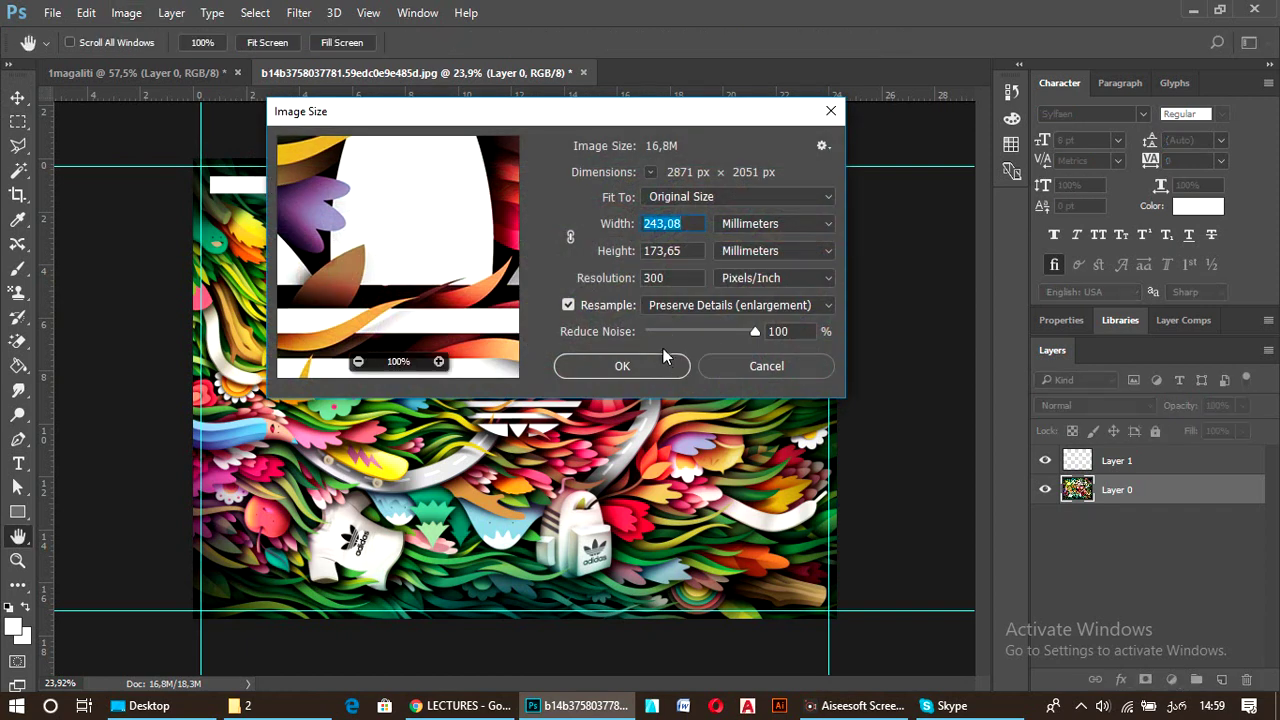
left_click(657, 365)
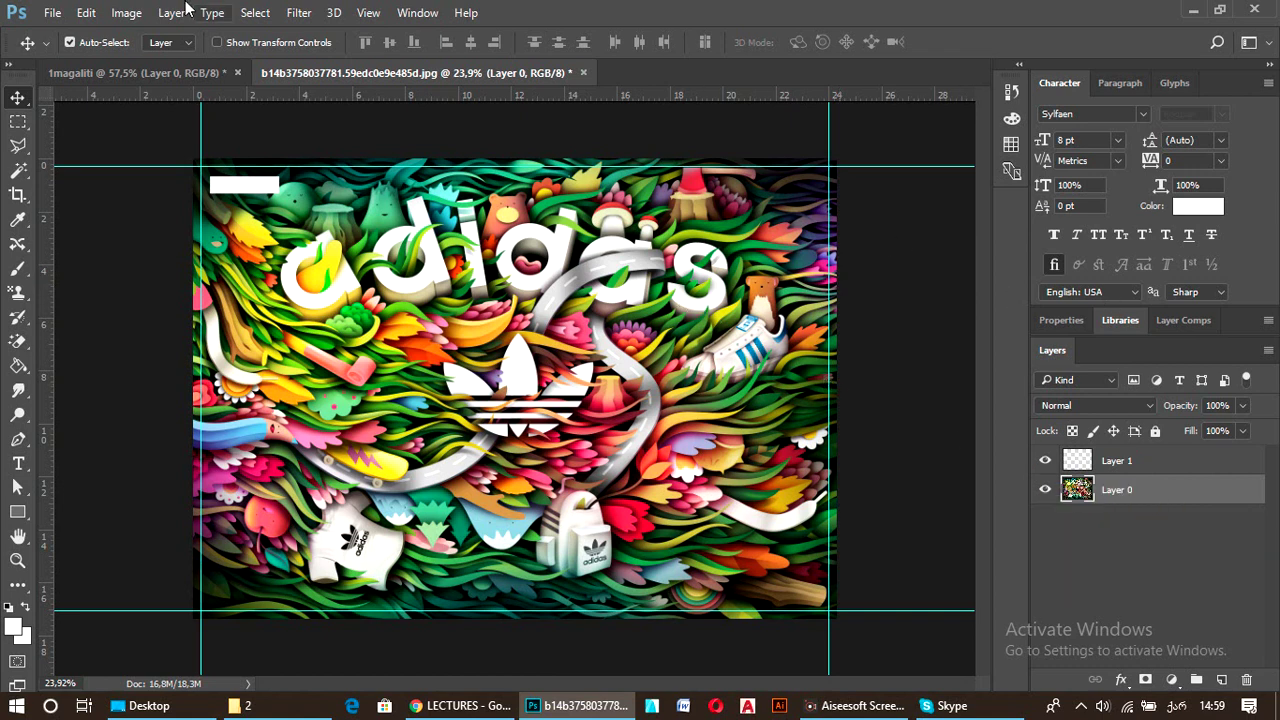
left_click(123, 13)
mouse_move(52, 12)
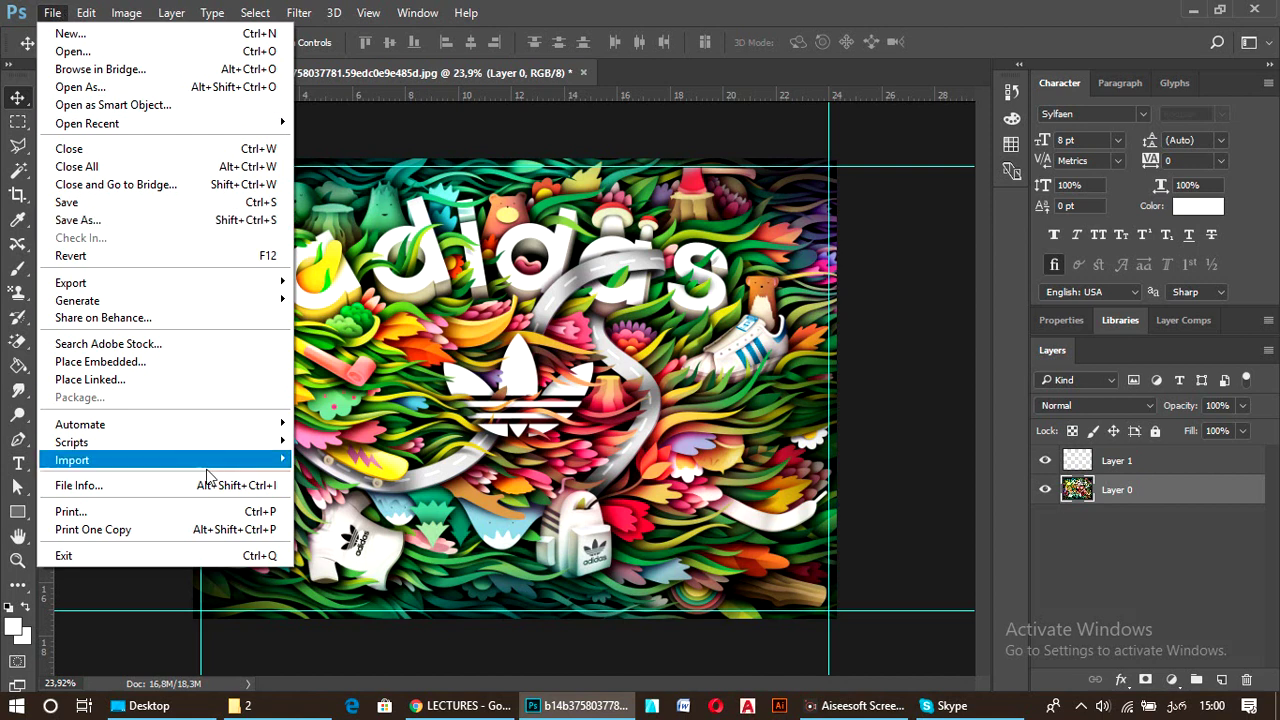
left_click(451, 440)
left_click(128, 12)
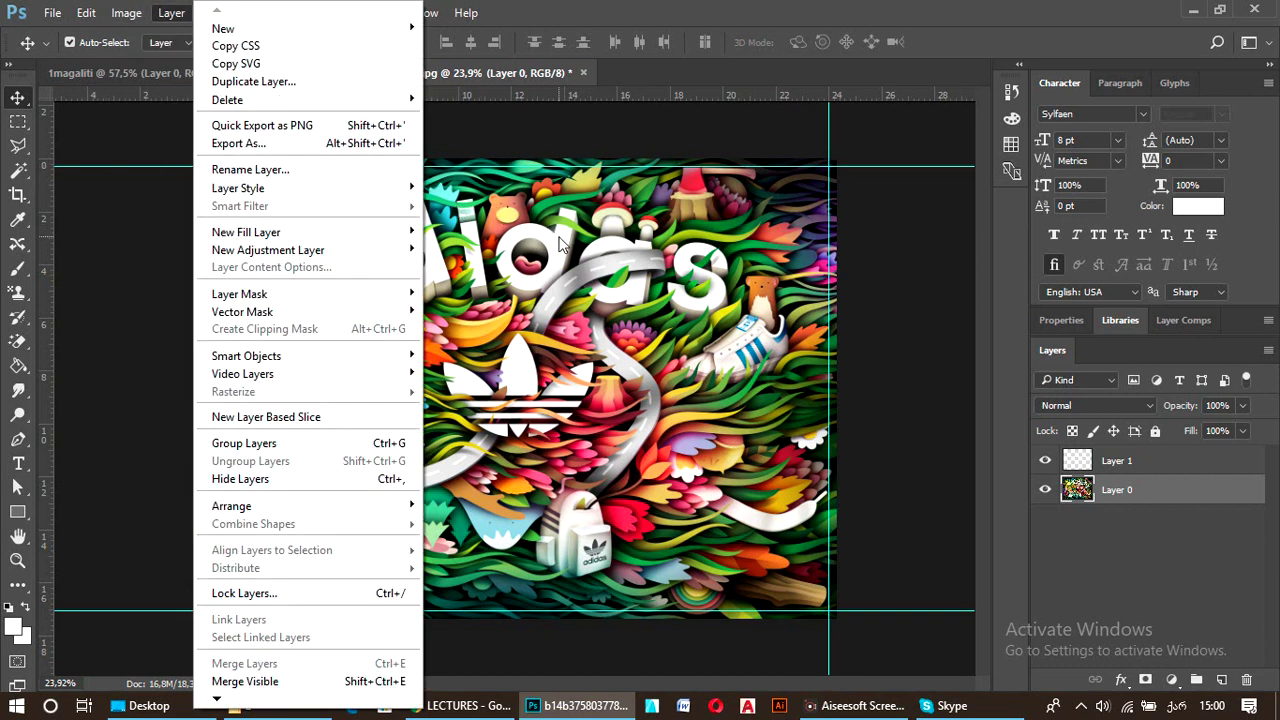
left_click(563, 242)
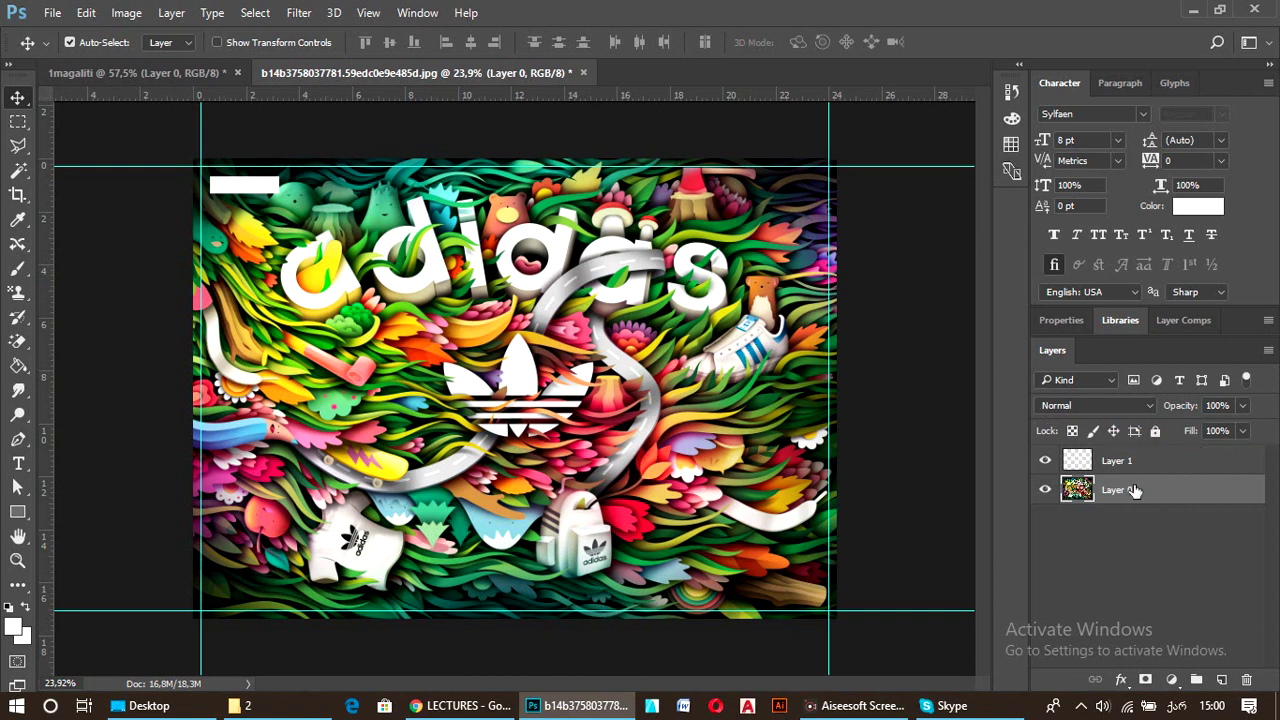
On Layer 1, fill a rectangle over the first letter with white.
left_click(1120, 460)
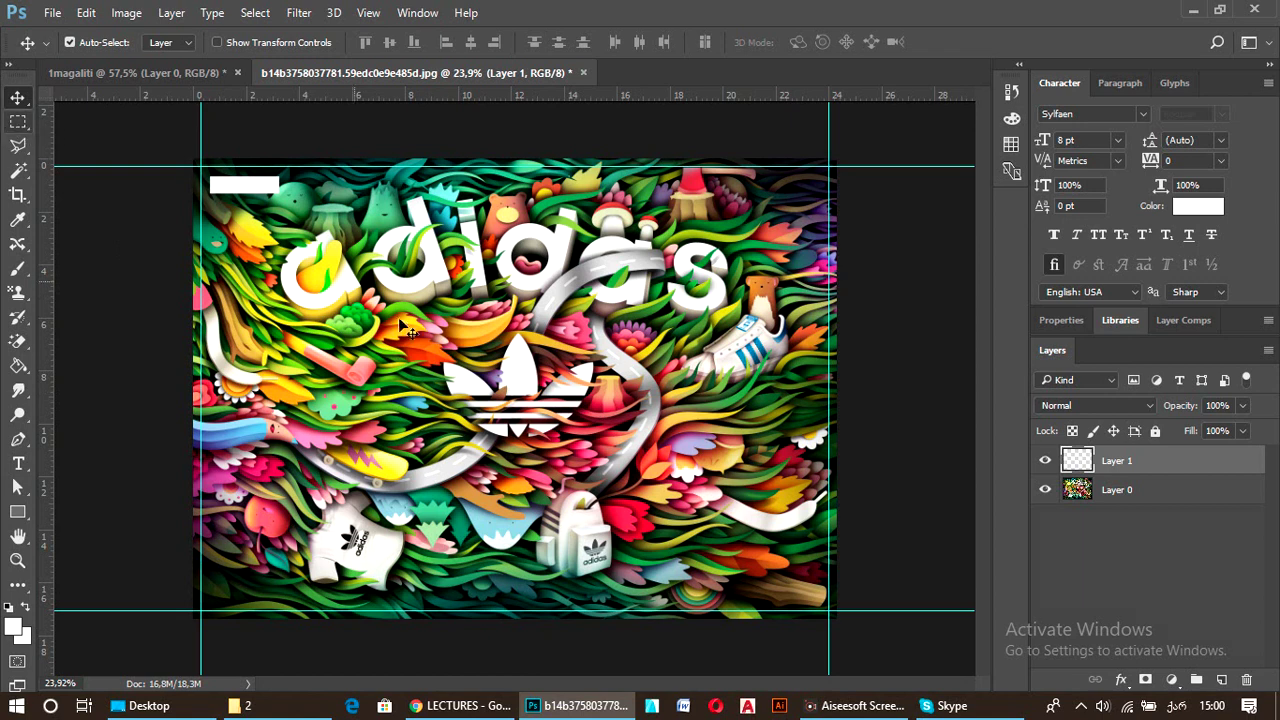
left_click(18, 121)
left_click_drag(297, 255, 425, 358)
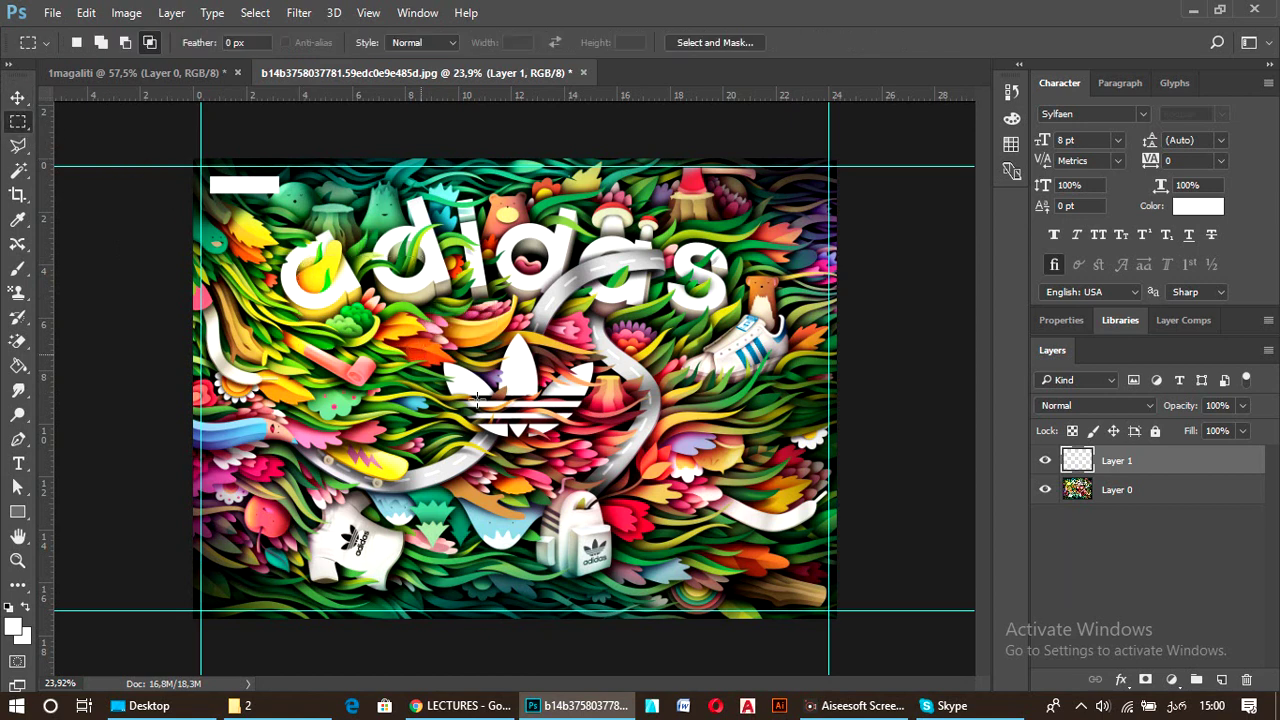
left_click(17, 368)
left_click(385, 325)
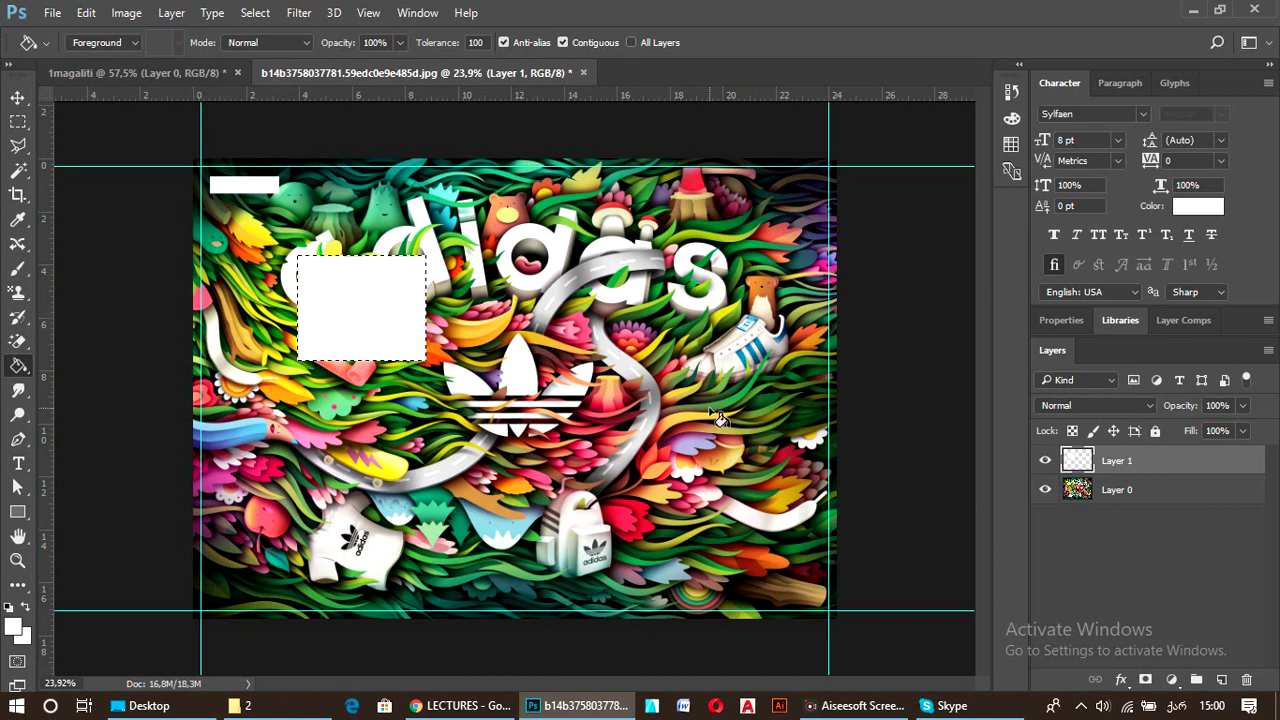
key("ctrl+d")
Add a new Layer 2 and set the foreground colour to pink.
left_click(1221, 679)
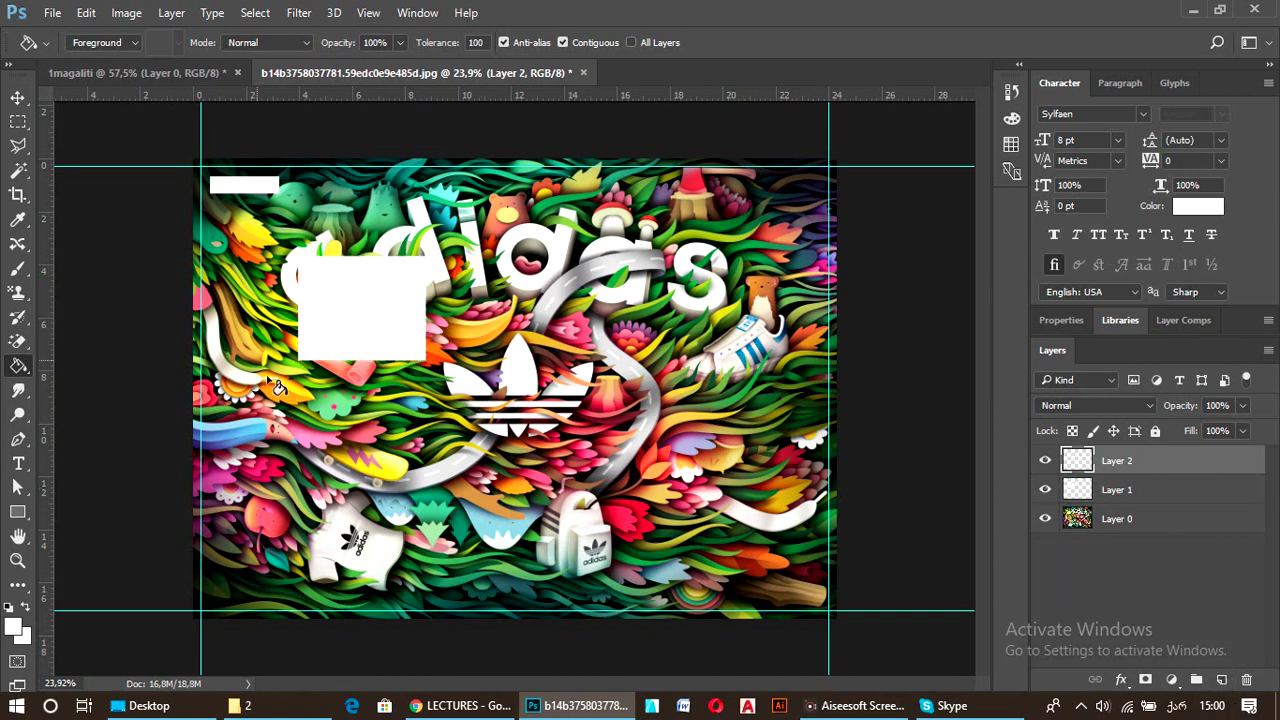
left_click(17, 121)
left_click_drag(716, 545, 526, 367)
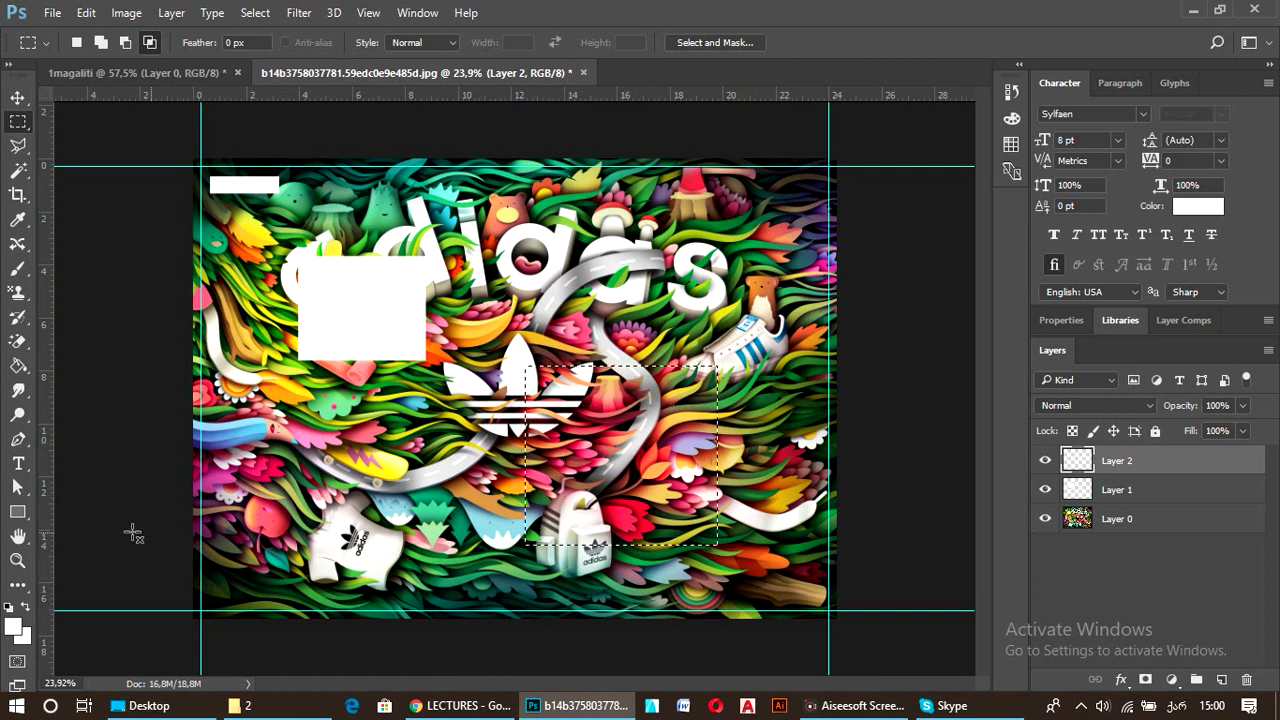
left_click(14, 628)
left_click(557, 211)
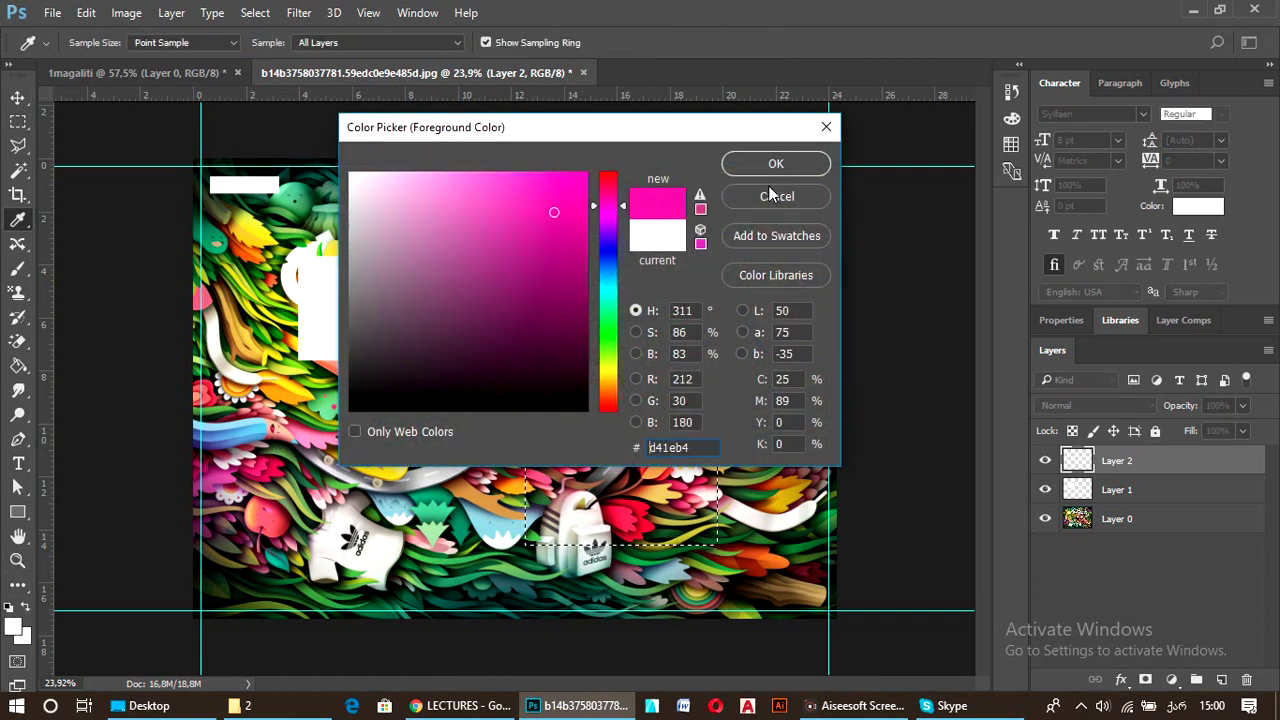
key("Return")
key("ctrl+d")
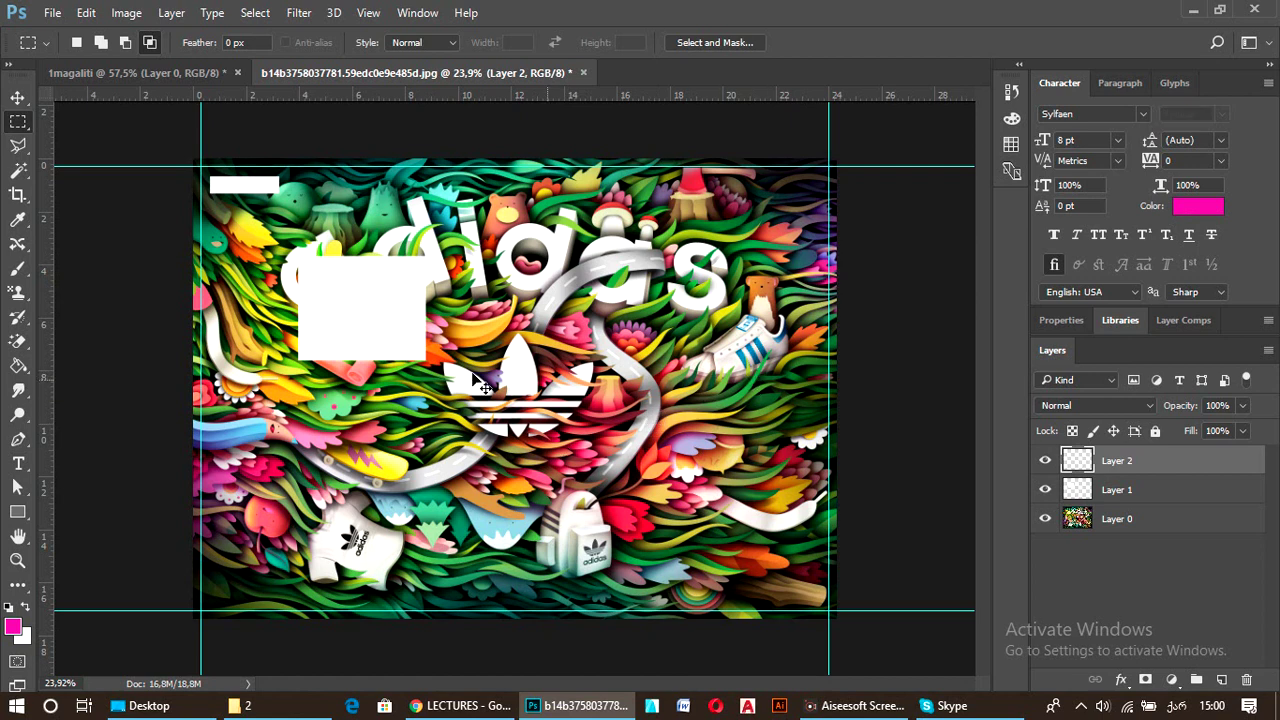
Fill a pink rectangle in the lower right on Layer 2 and nudge it left and up.
left_click_drag(594, 366, 836, 560)
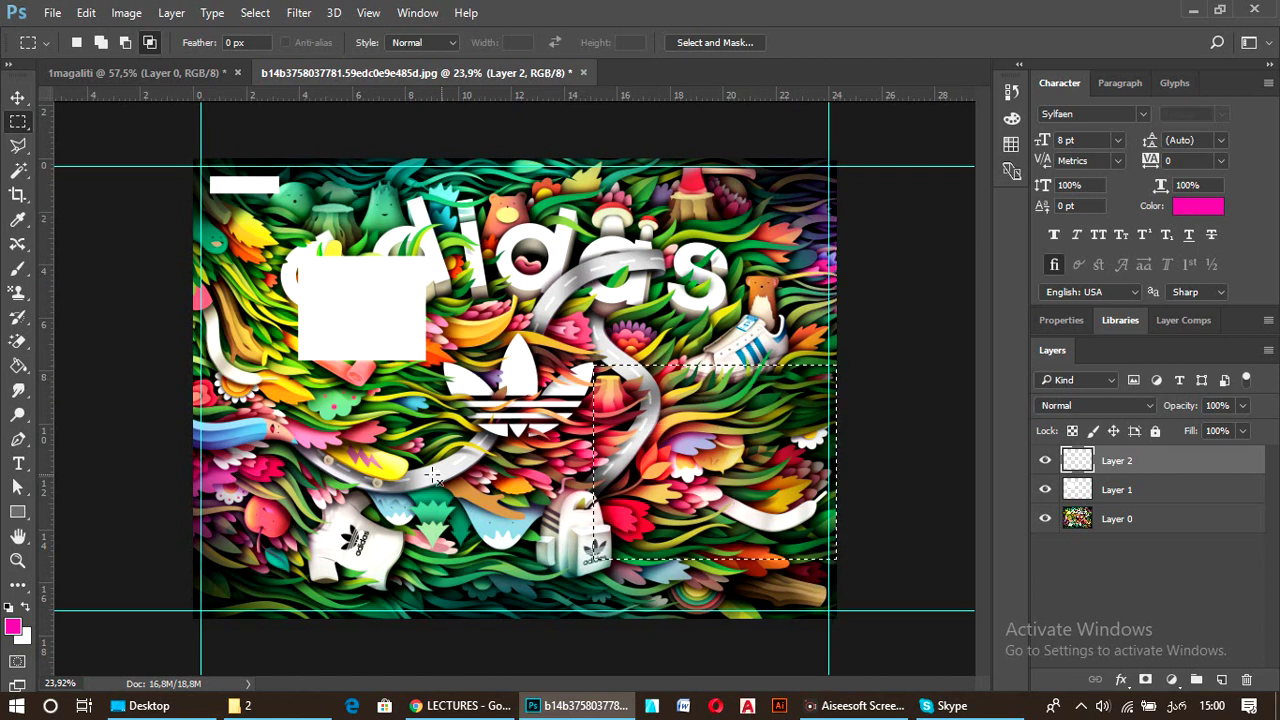
left_click(17, 365)
left_click(688, 420)
key("ctrl+d")
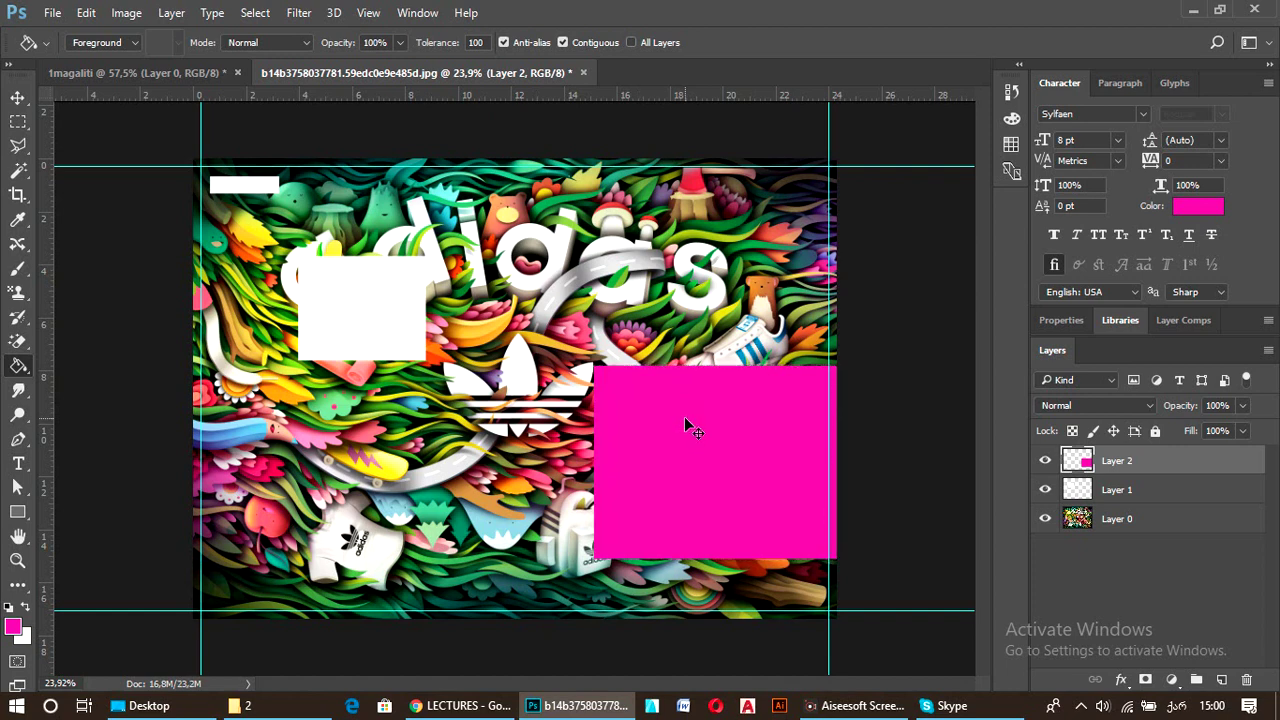
key("v")
left_click_drag(693, 418, 657, 412)
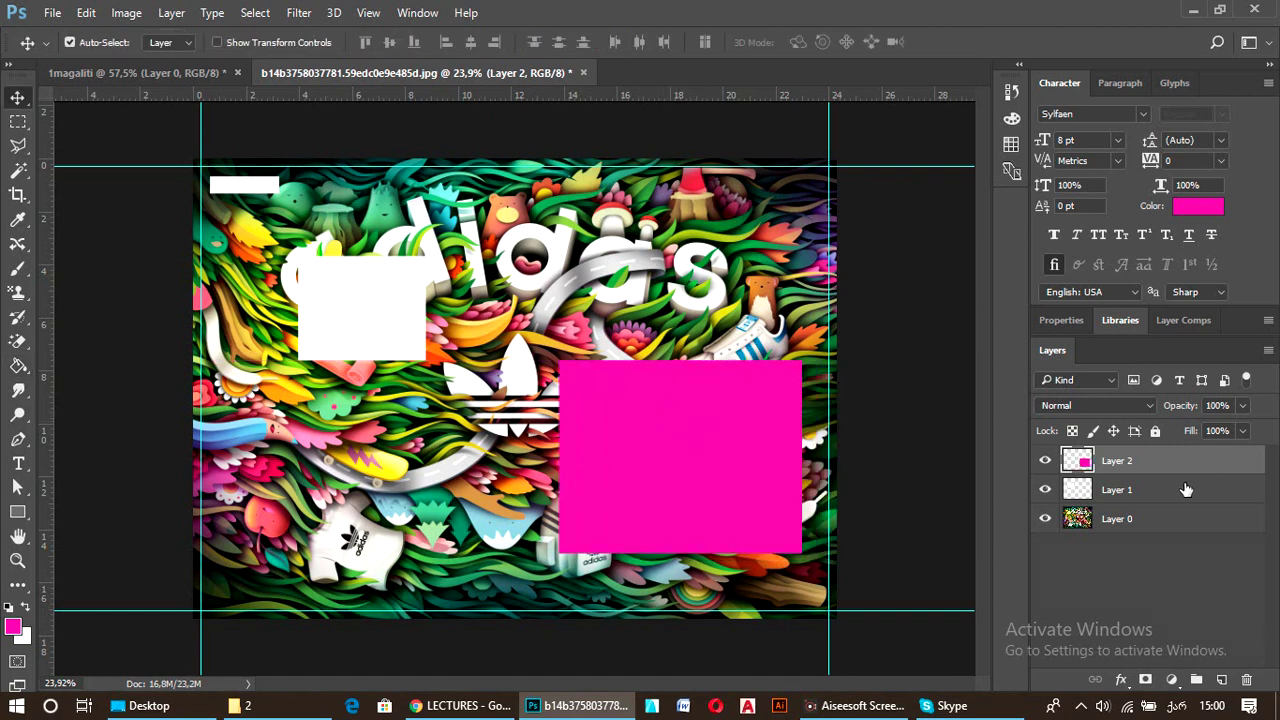
Select all three layers, merge them, undo the merge, and reopen the layer menu.
left_click(1146, 518)
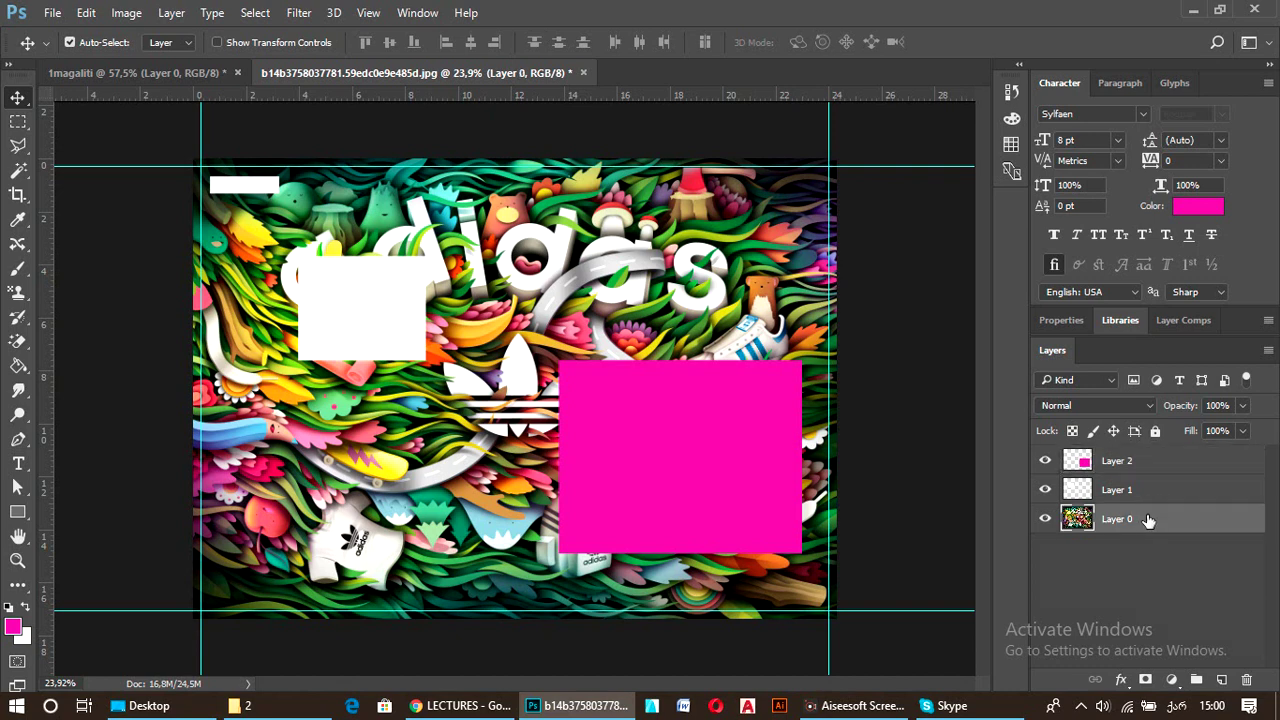
left_click(1130, 461, "shift")
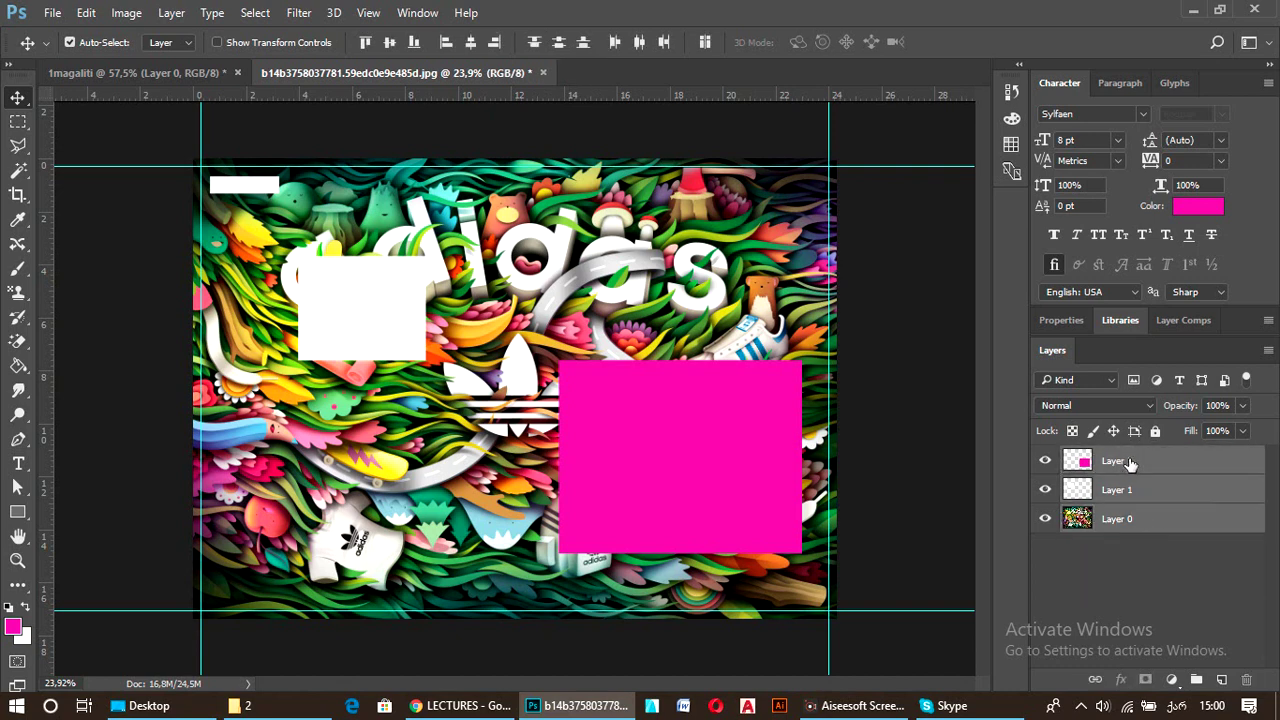
right_click(1130, 461)
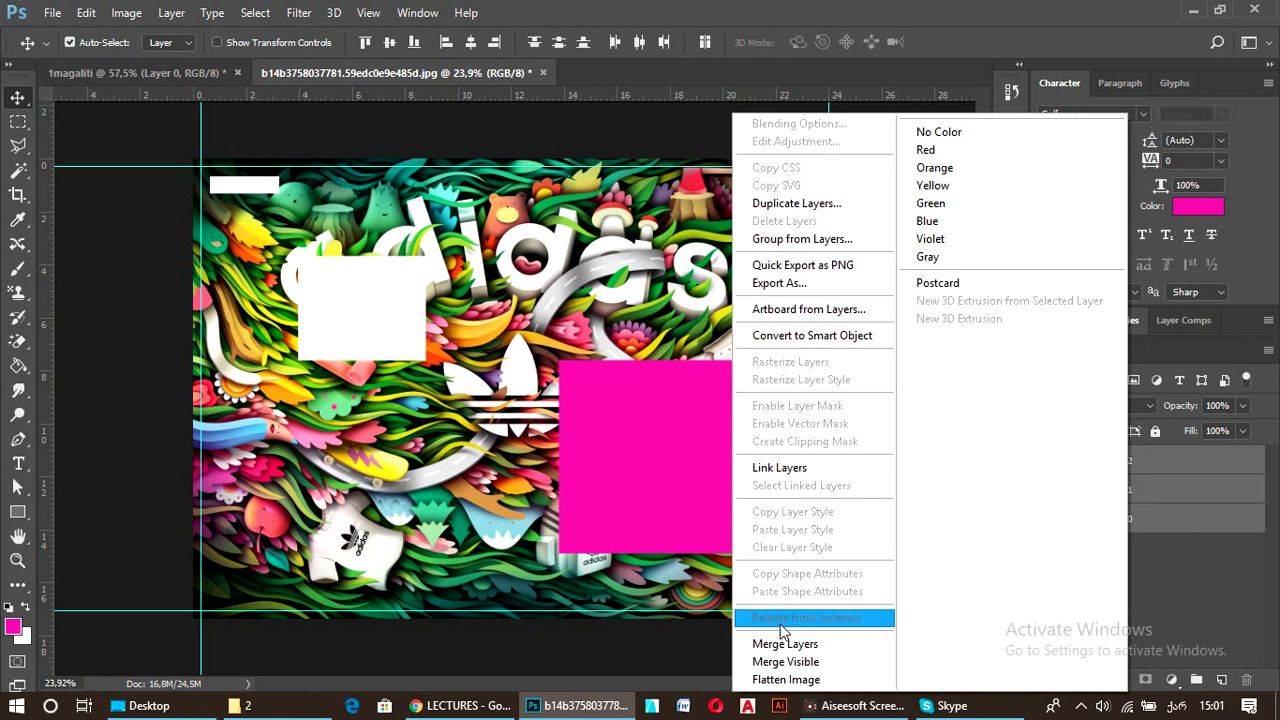
left_click(788, 645)
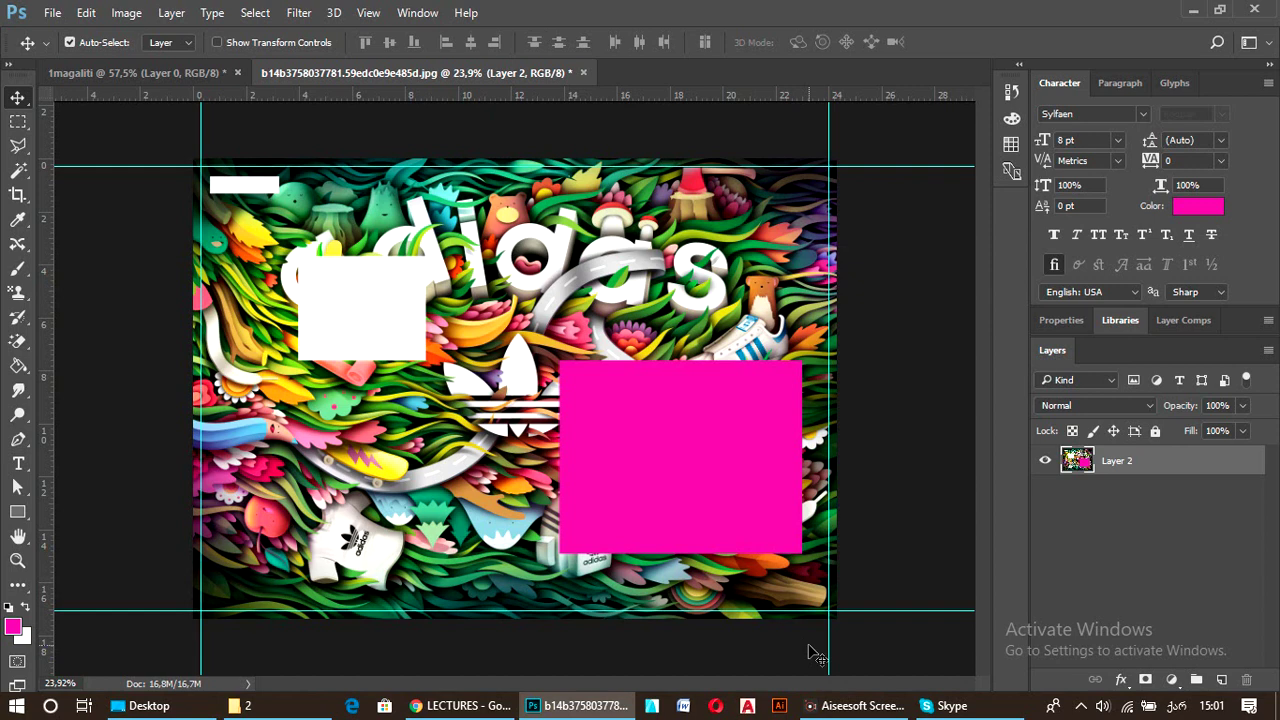
key("ctrl+z")
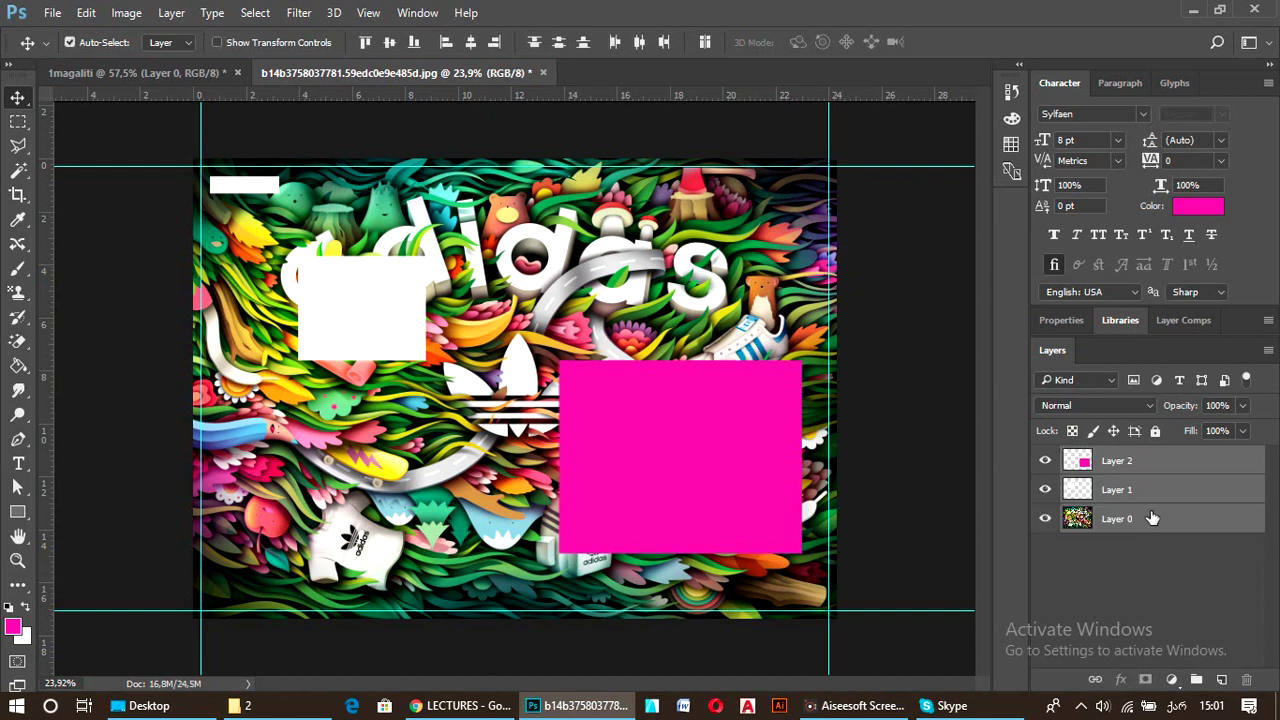
right_click(1160, 484)
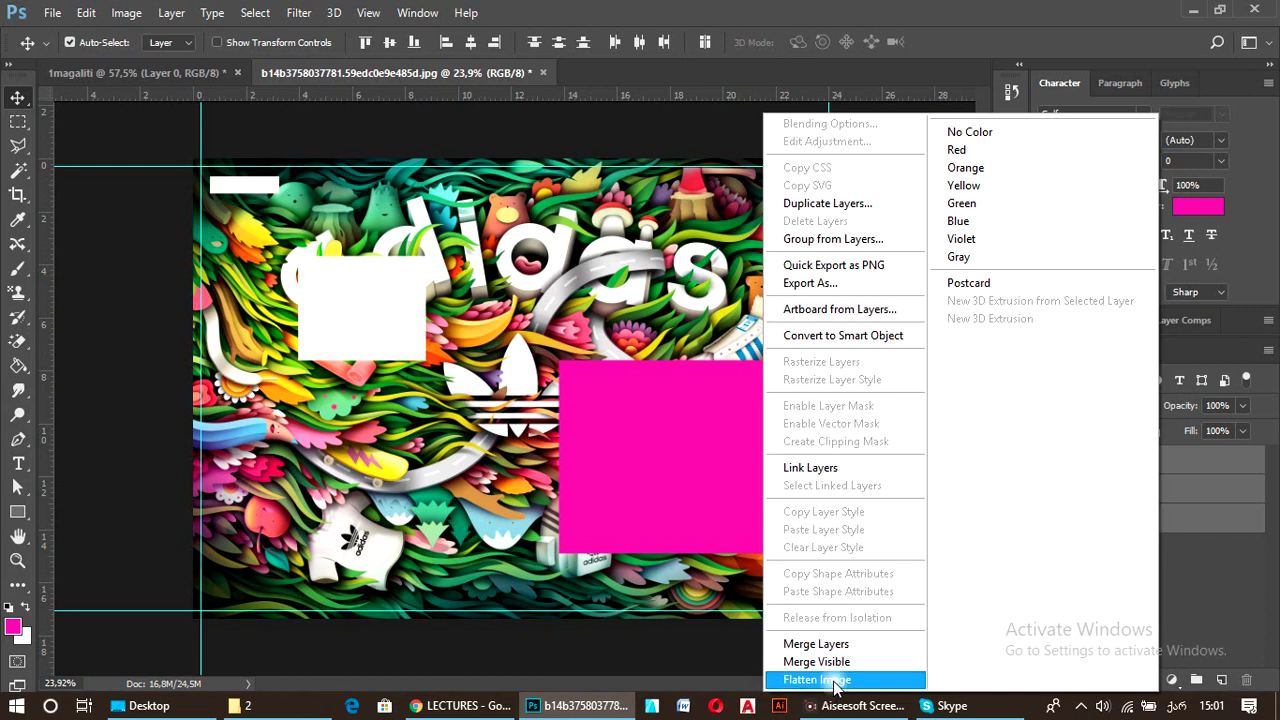
Flatten all layers into a single Background layer with Flatten Image.
left_click(820, 679)
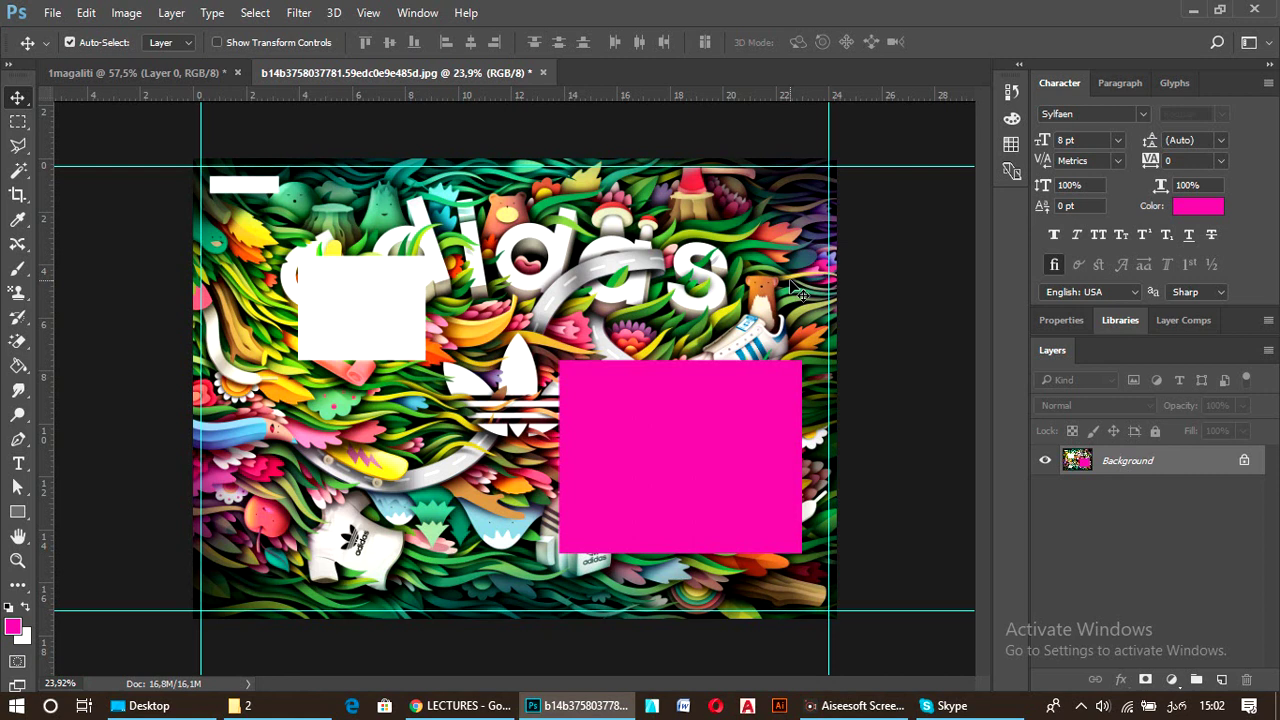
right_click(1135, 487)
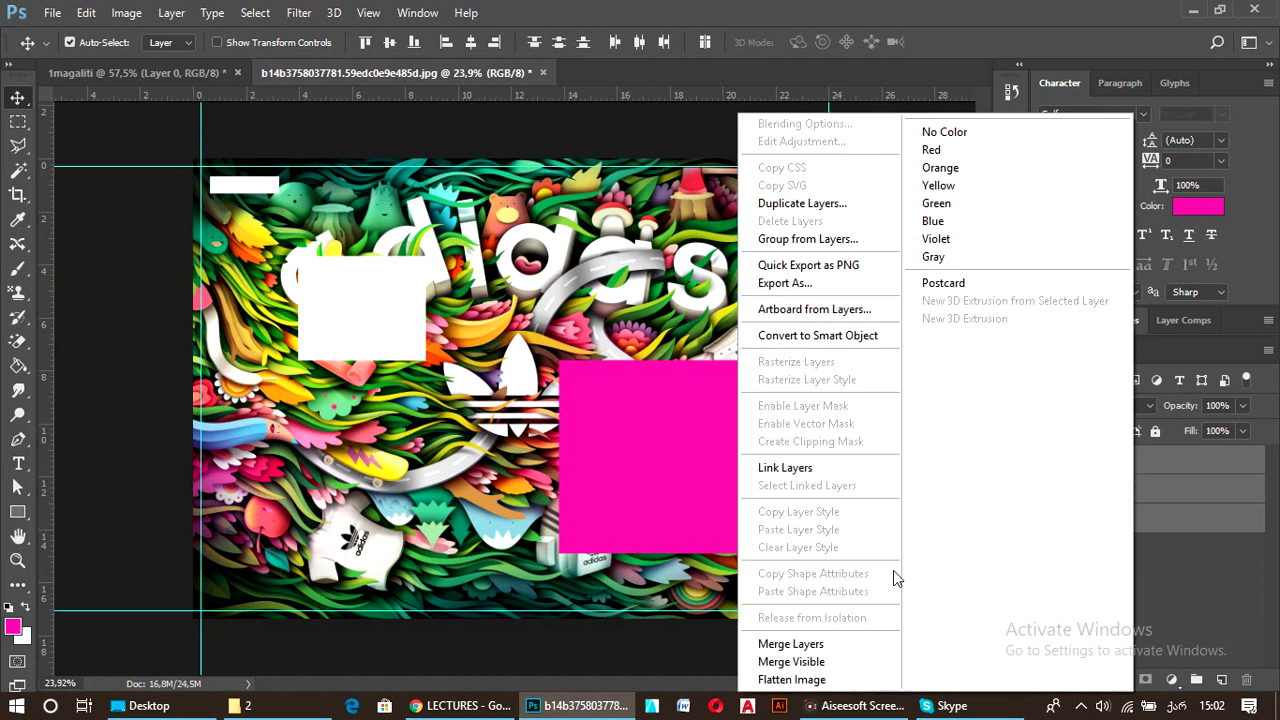
left_click(810, 682)
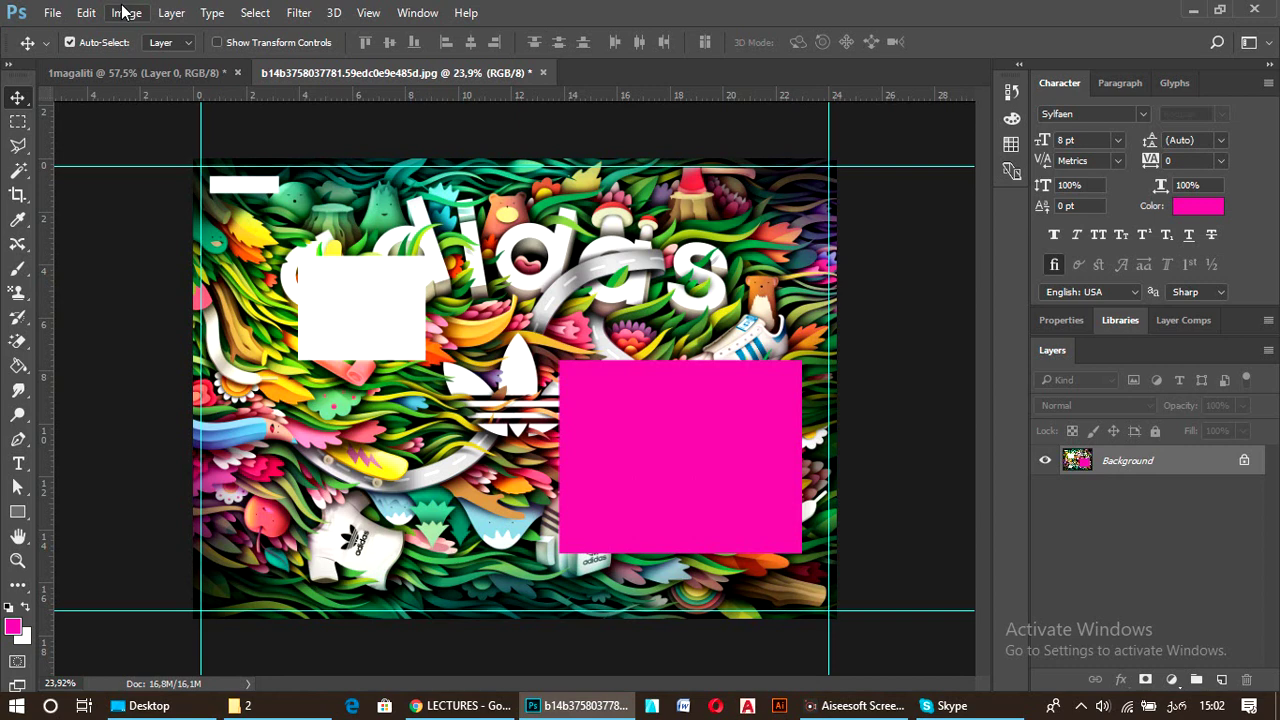
Switch Image Mode to CMYK Color and confirm the U.S. Web Coated (SWOP) v2 conversion.
left_click(124, 12)
mouse_move(160, 34)
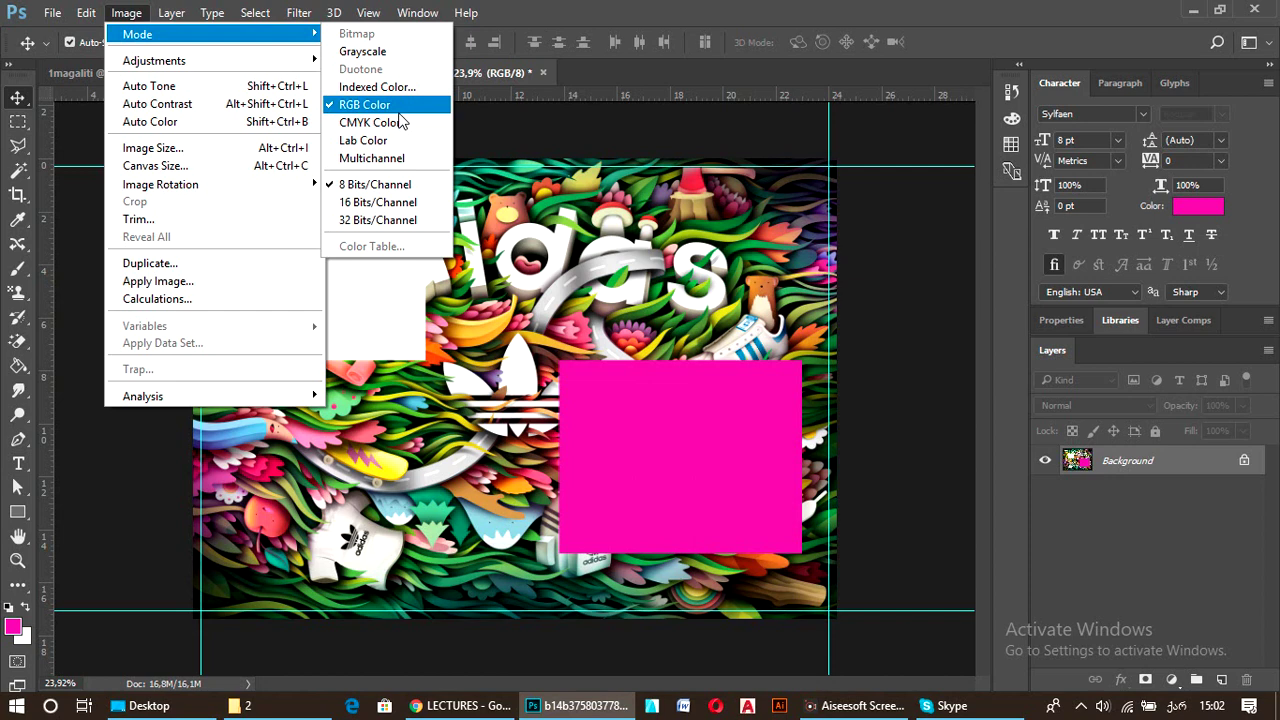
left_click(220, 124)
left_click(52, 12)
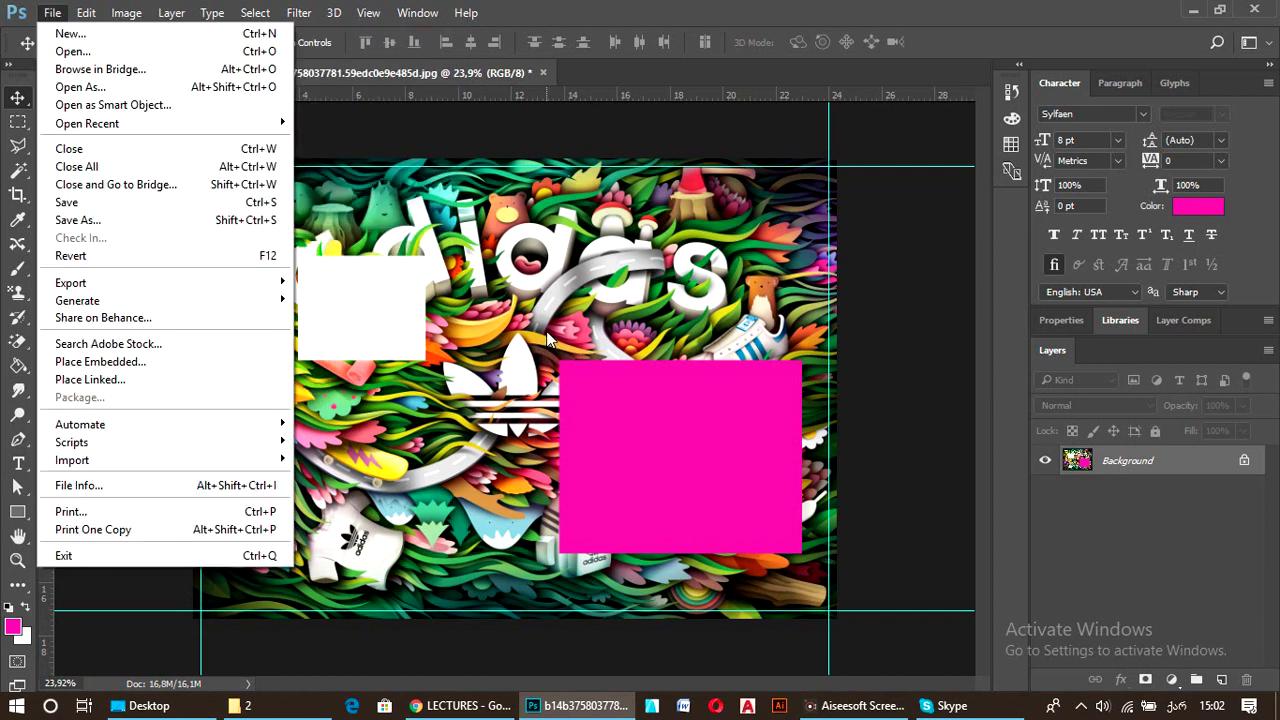
left_click(124, 12)
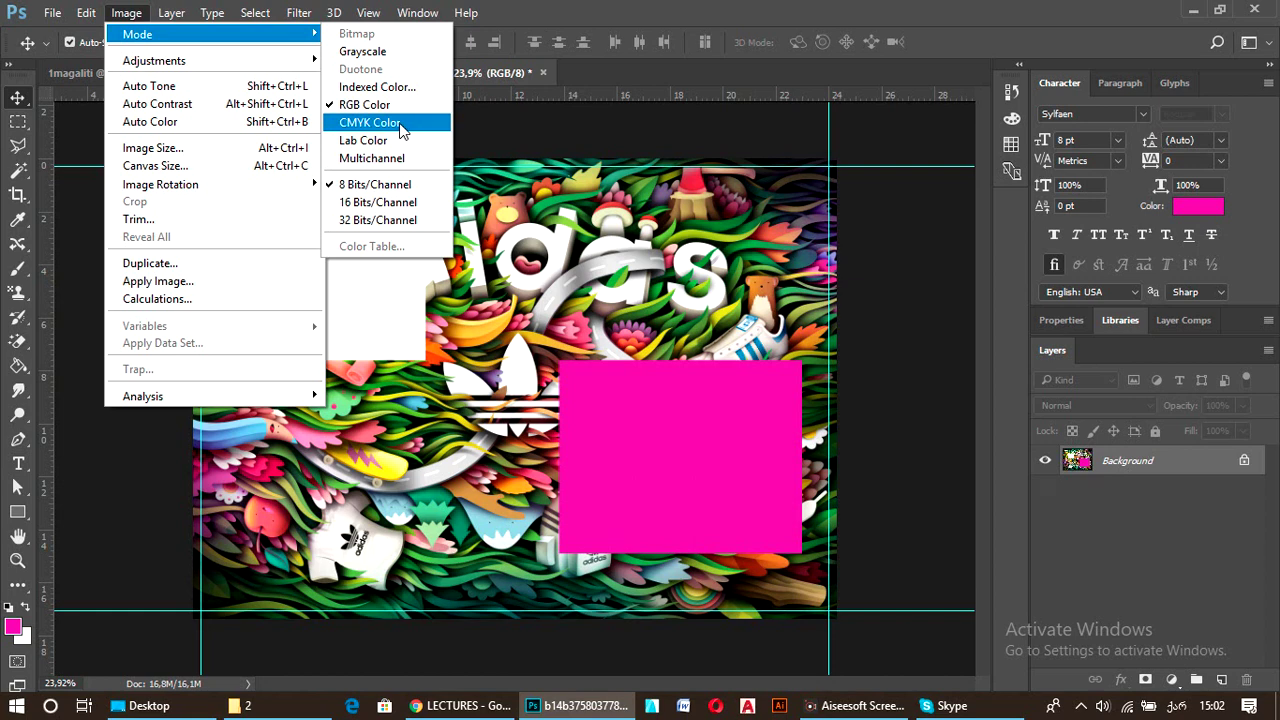
left_click(399, 124)
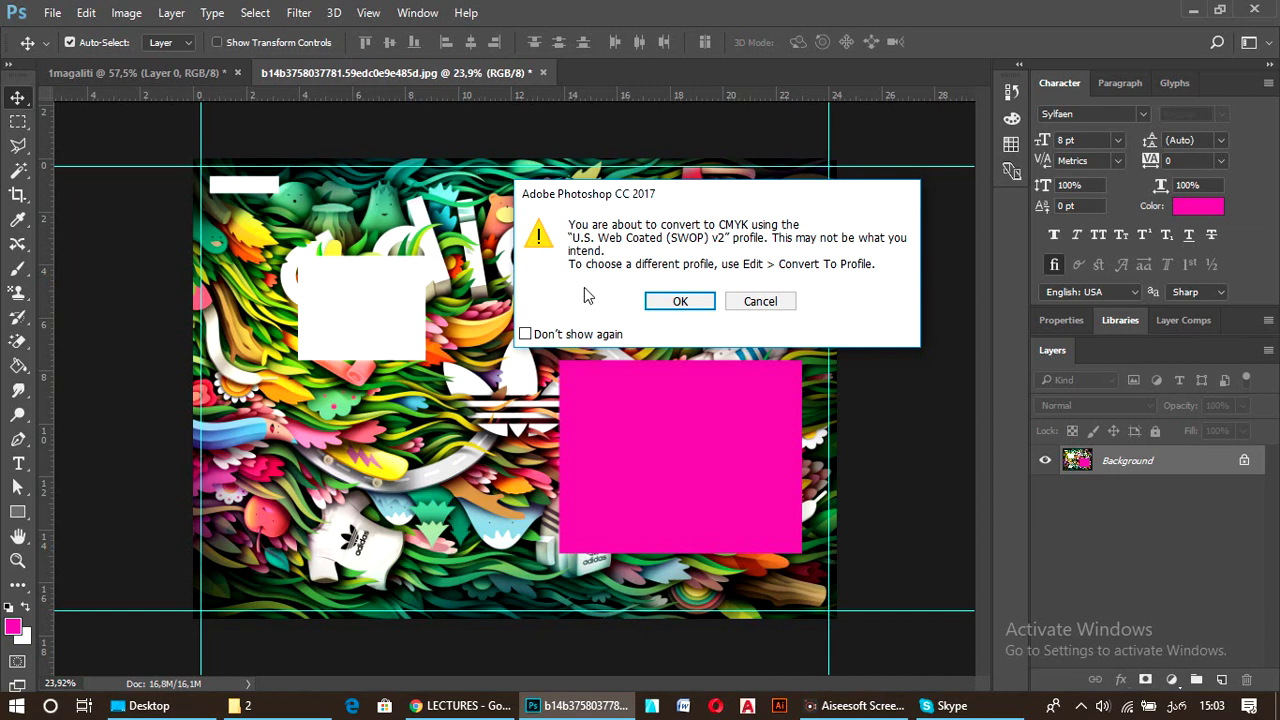
left_click(679, 303)
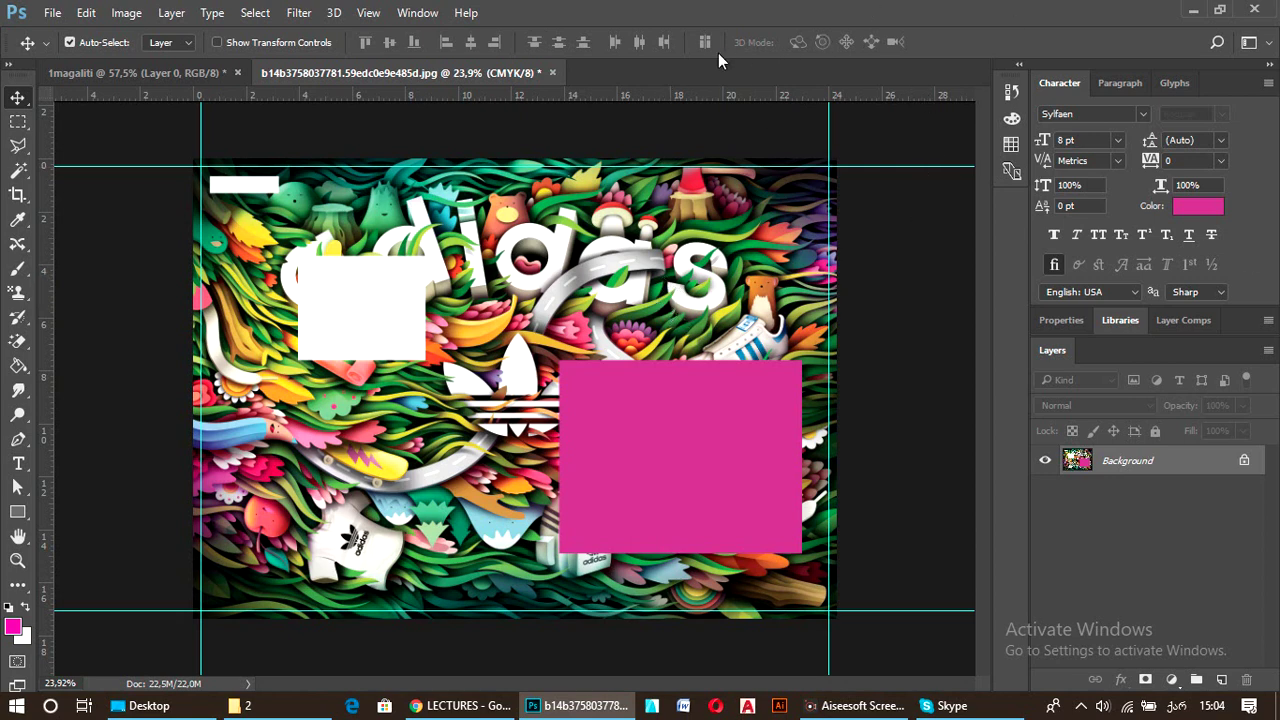
Open the File menu for the flattened CMYK adidas illustration.
left_click(51, 13)
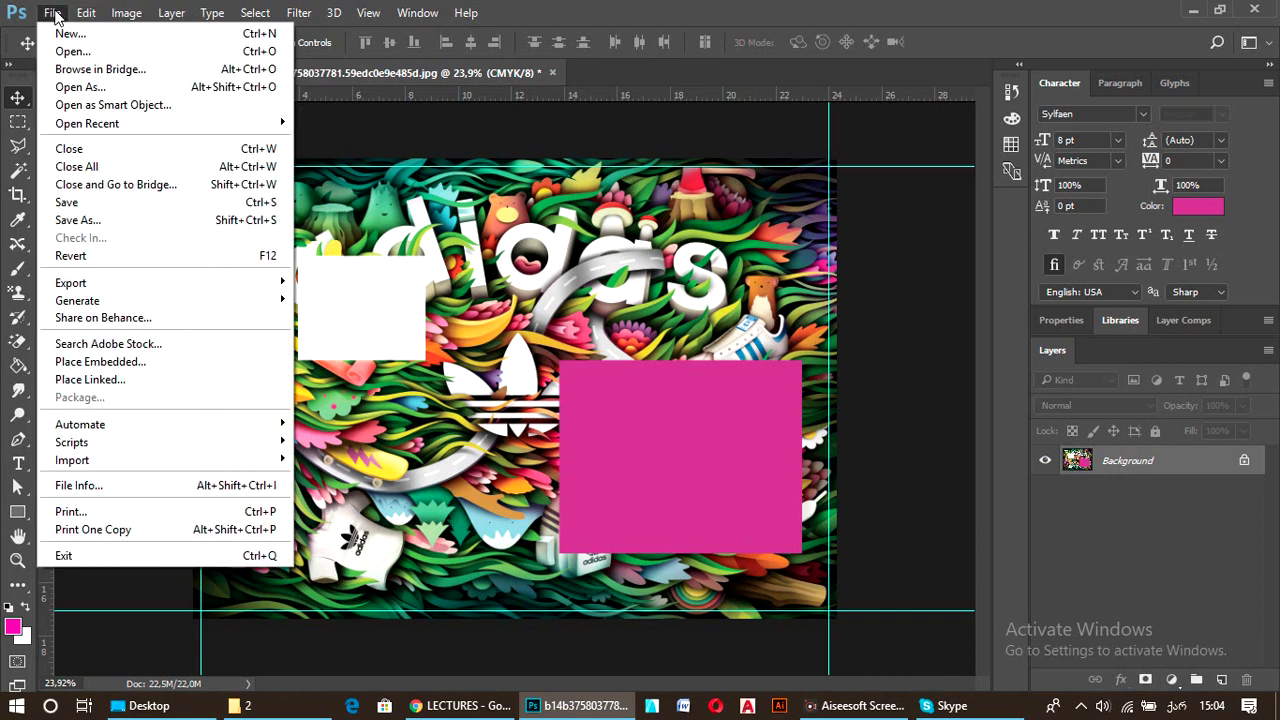
left_click(160, 219)
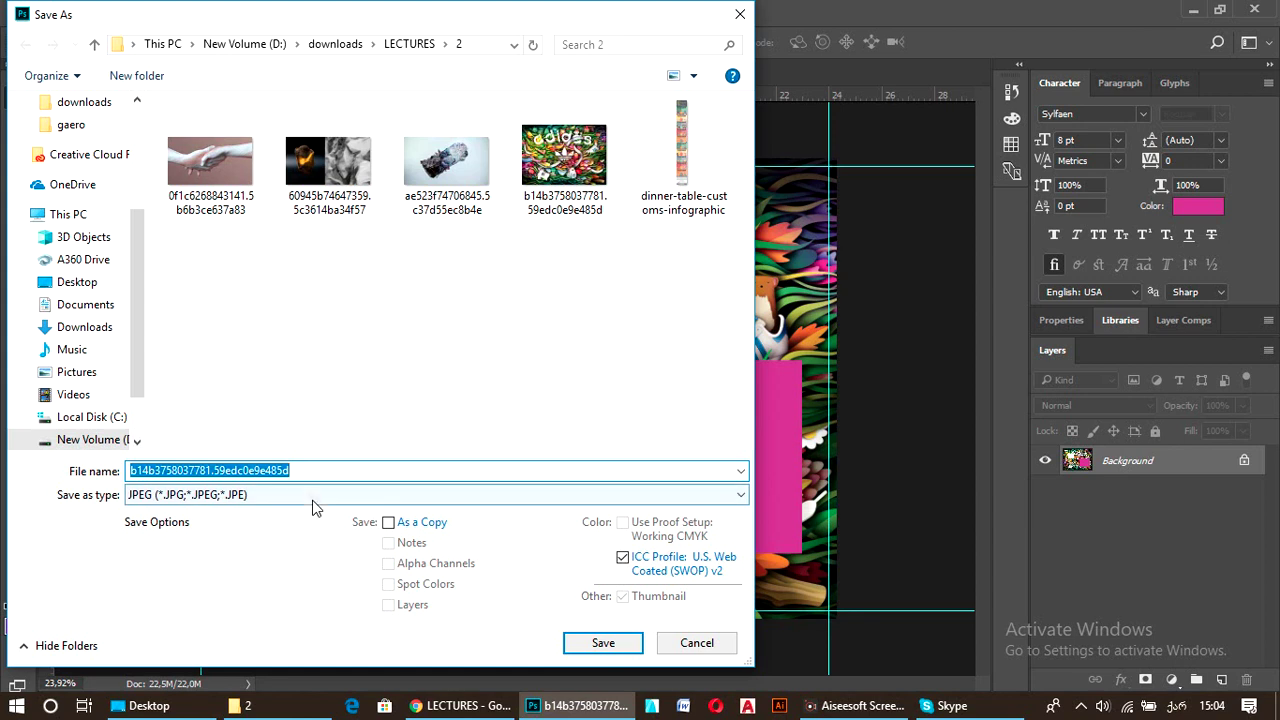
left_click(310, 495)
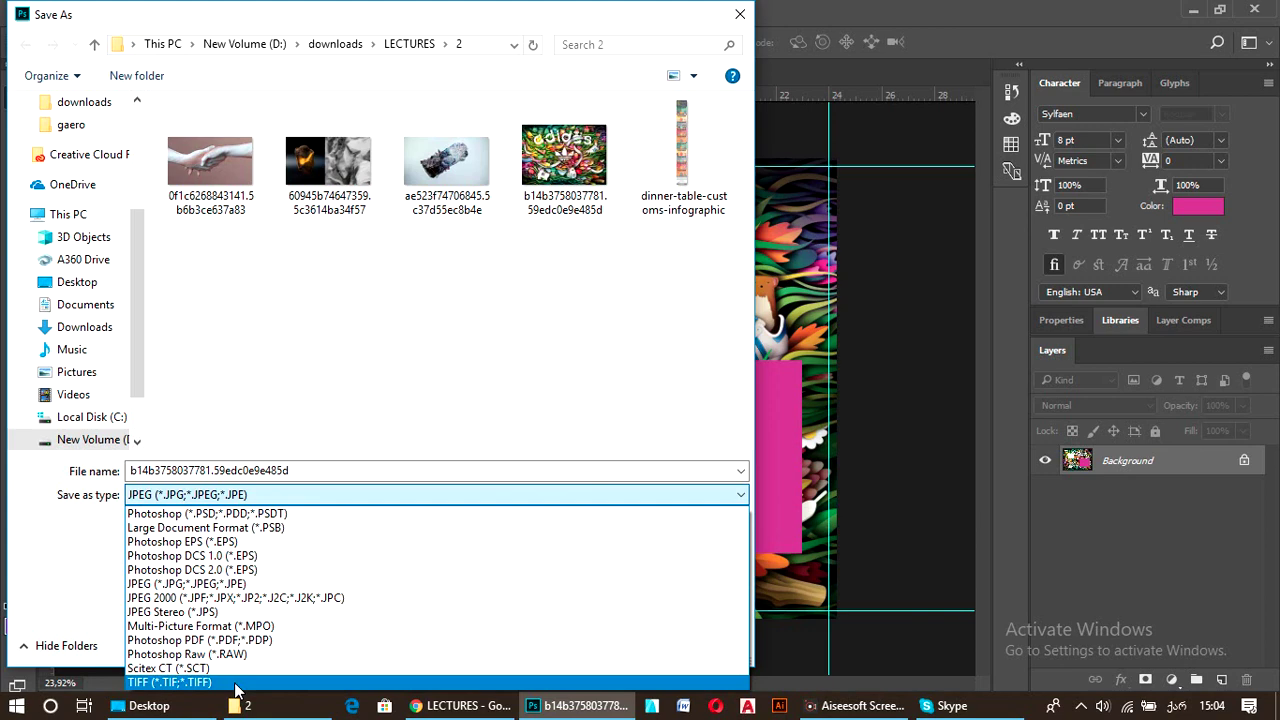
left_click(383, 583)
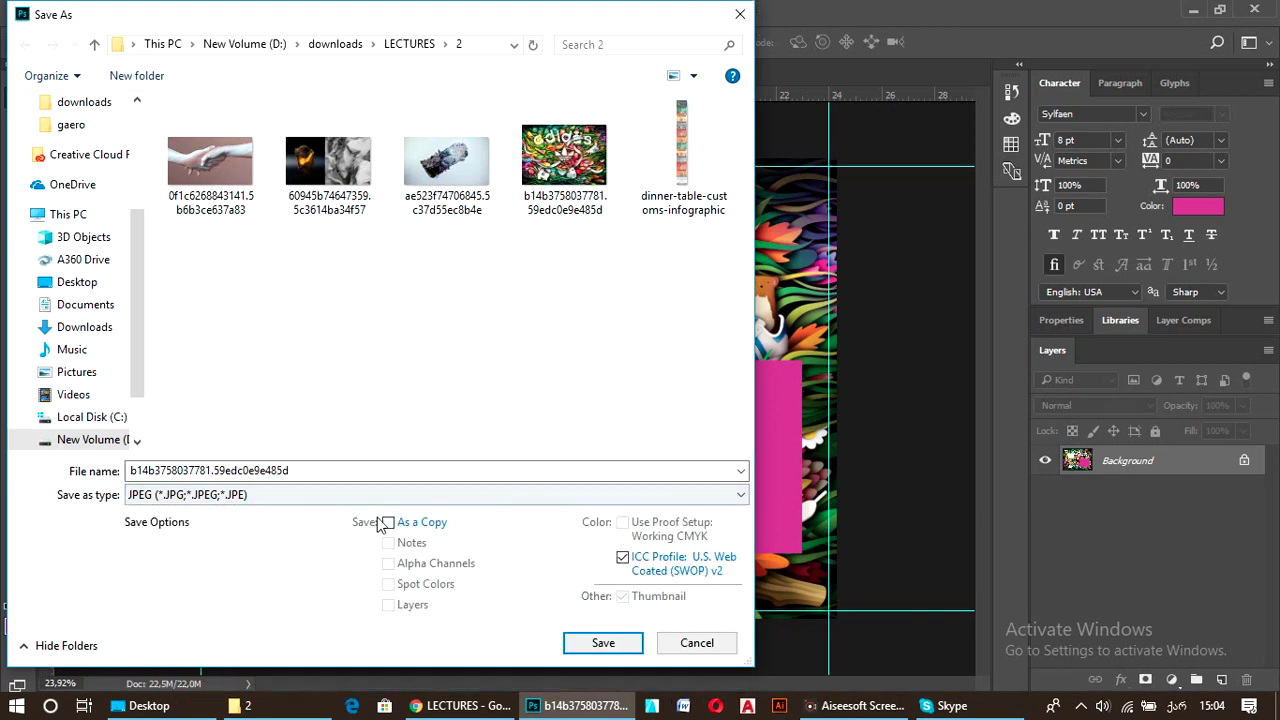
left_click(740, 14)
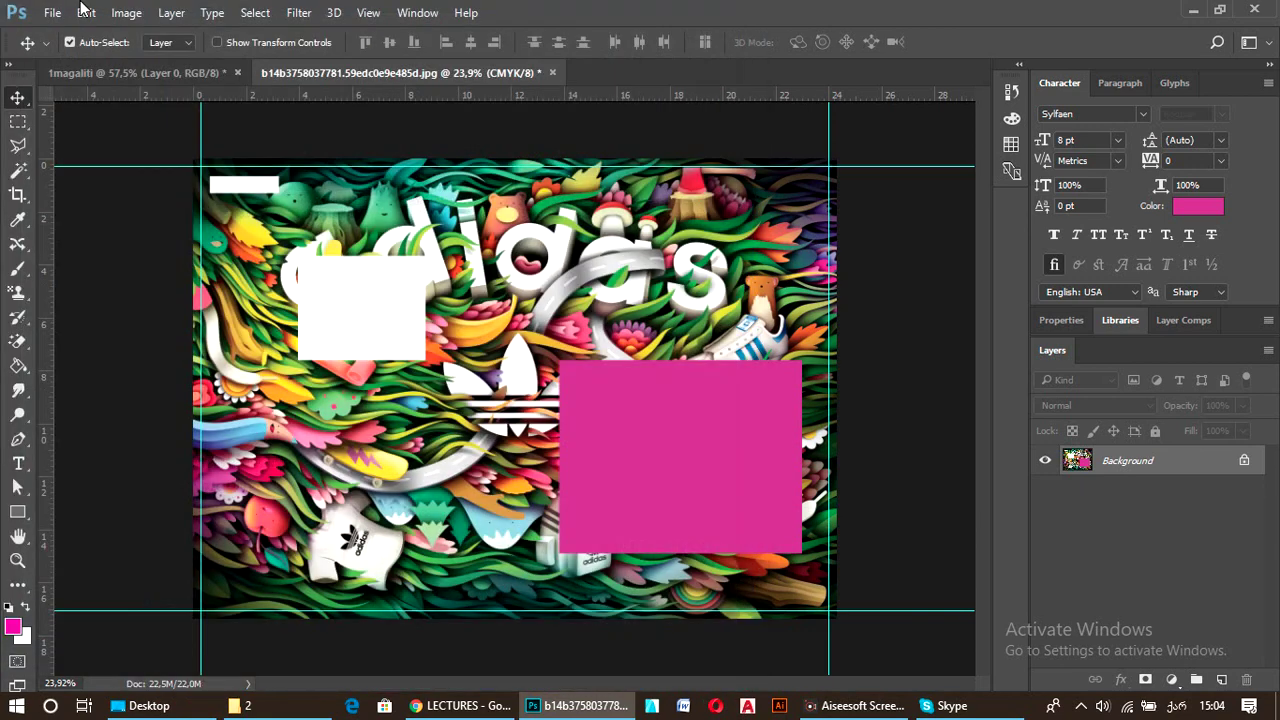
left_click(53, 13)
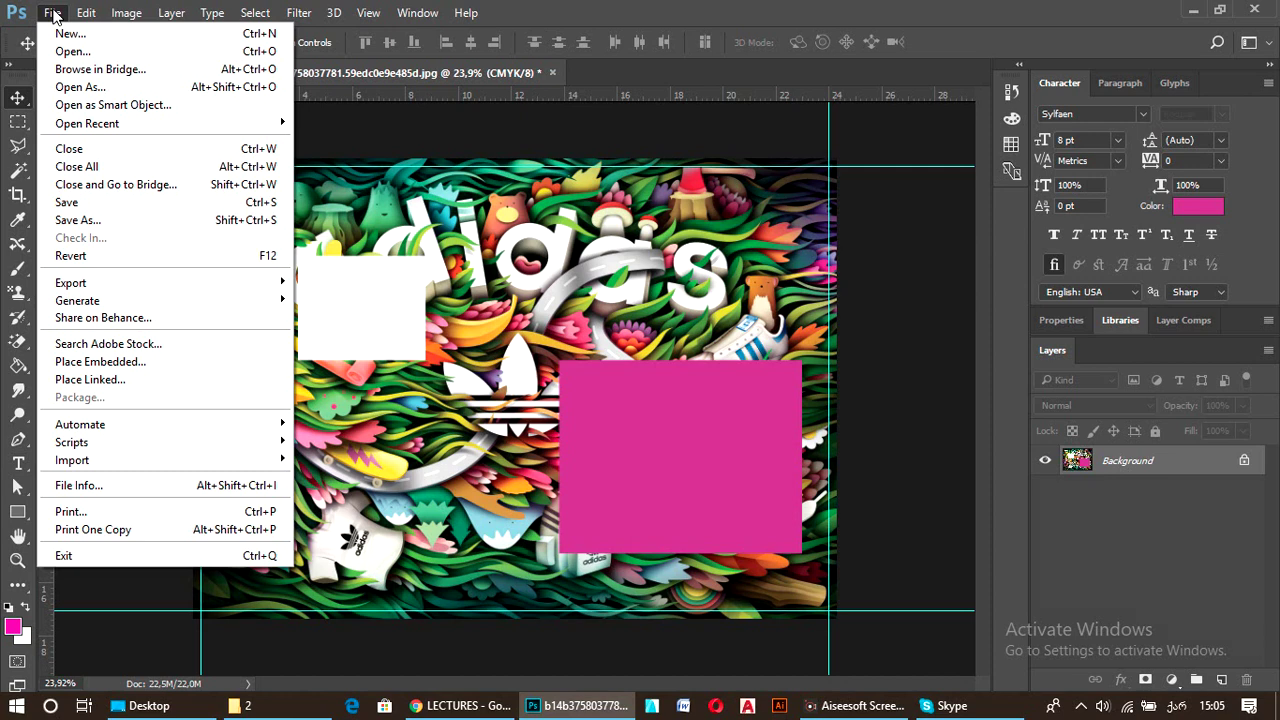
Start a Save As of the artwork with TIFF chosen as the file format.
left_click(52, 14)
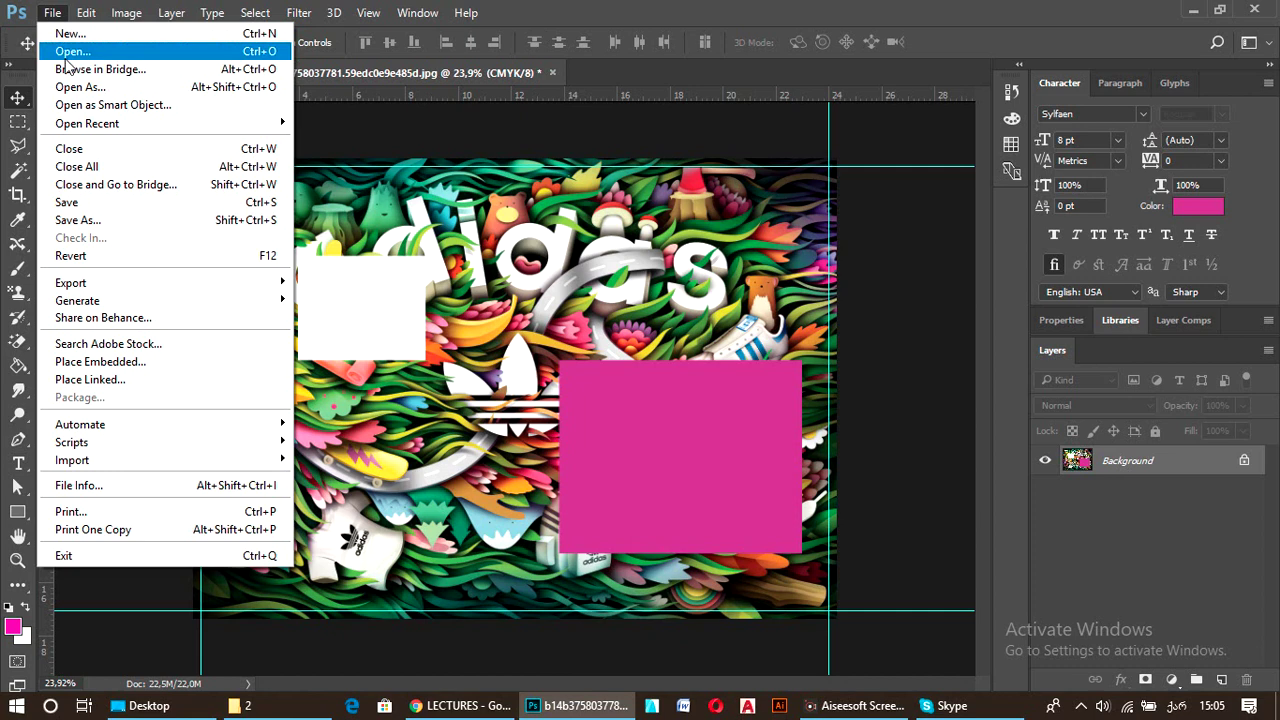
left_click(107, 221)
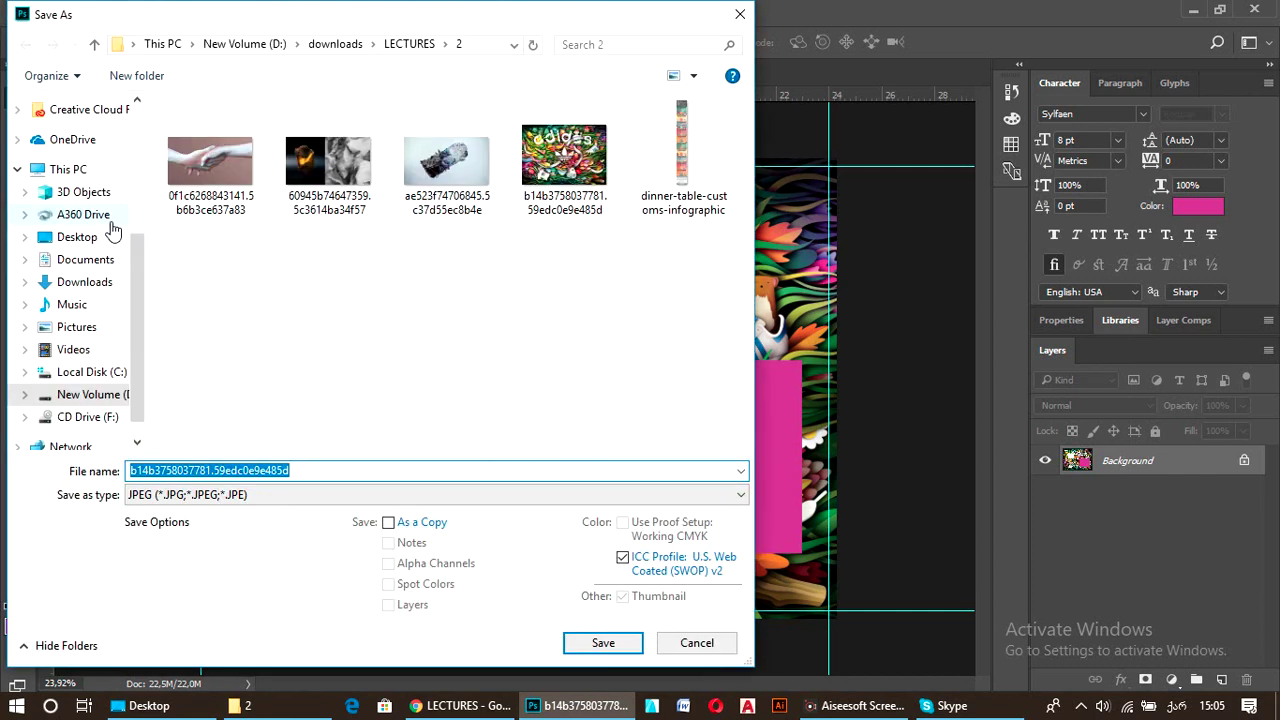
left_click(395, 495)
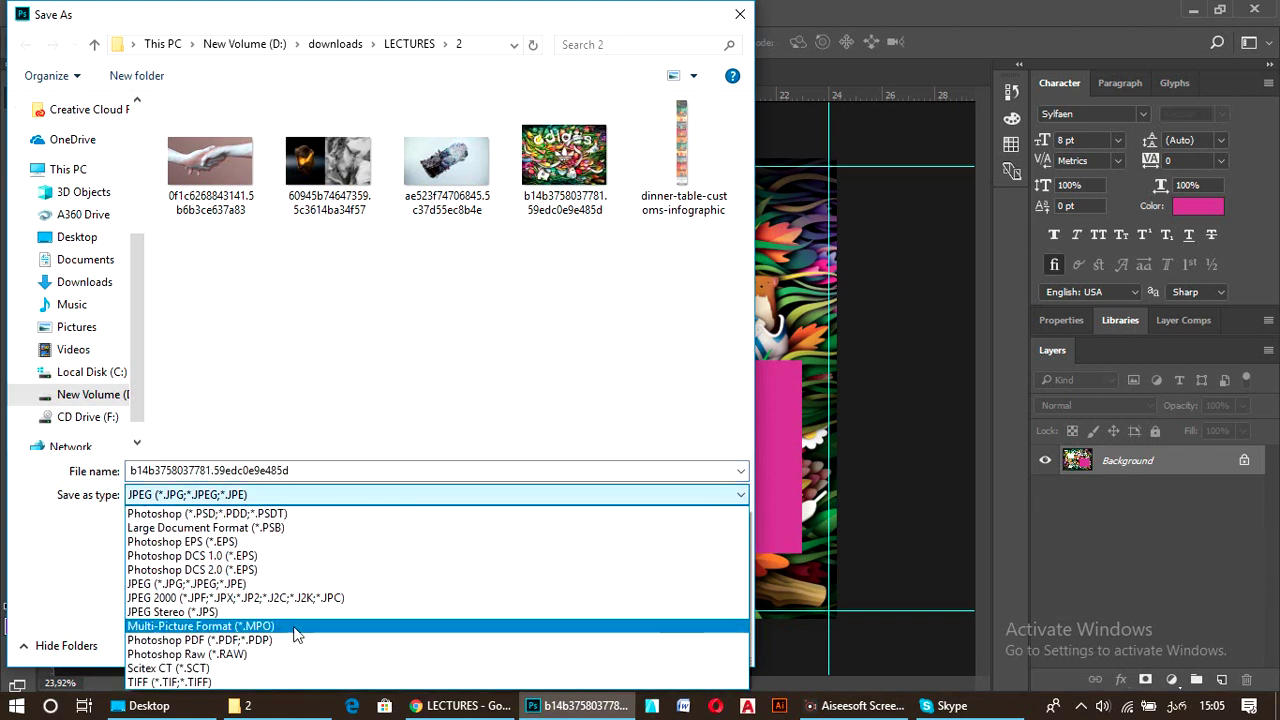
left_click(268, 682)
Save the file as ააააა.tif with no image compression in TIFF Options.
double_click(337, 468)
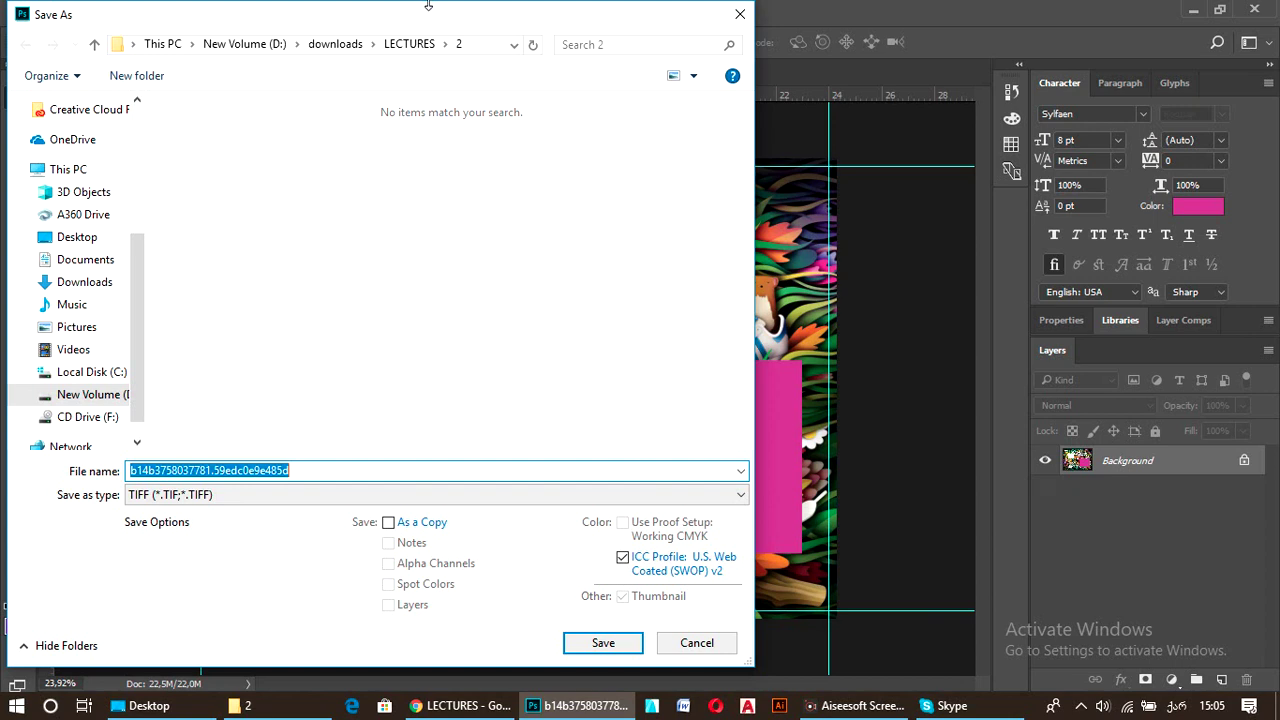
left_click_drag(589, 26, 615, 6)
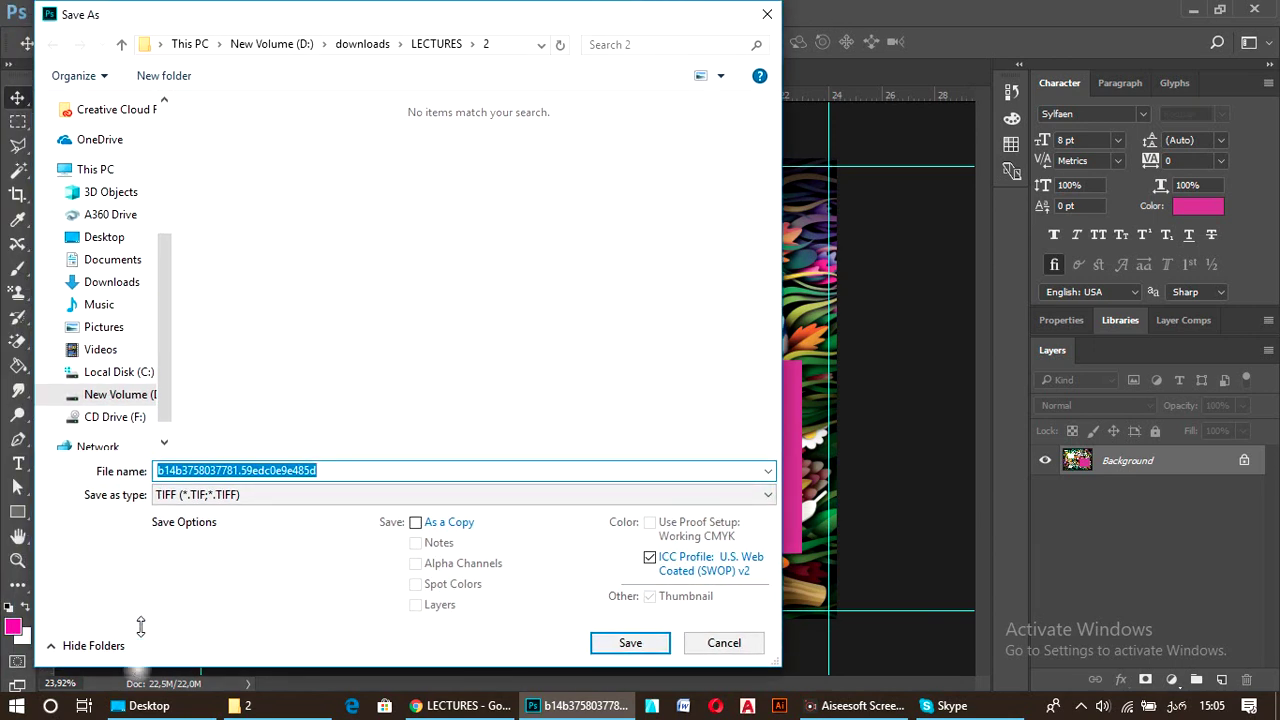
left_click_drag(138, 665, 166, 523)
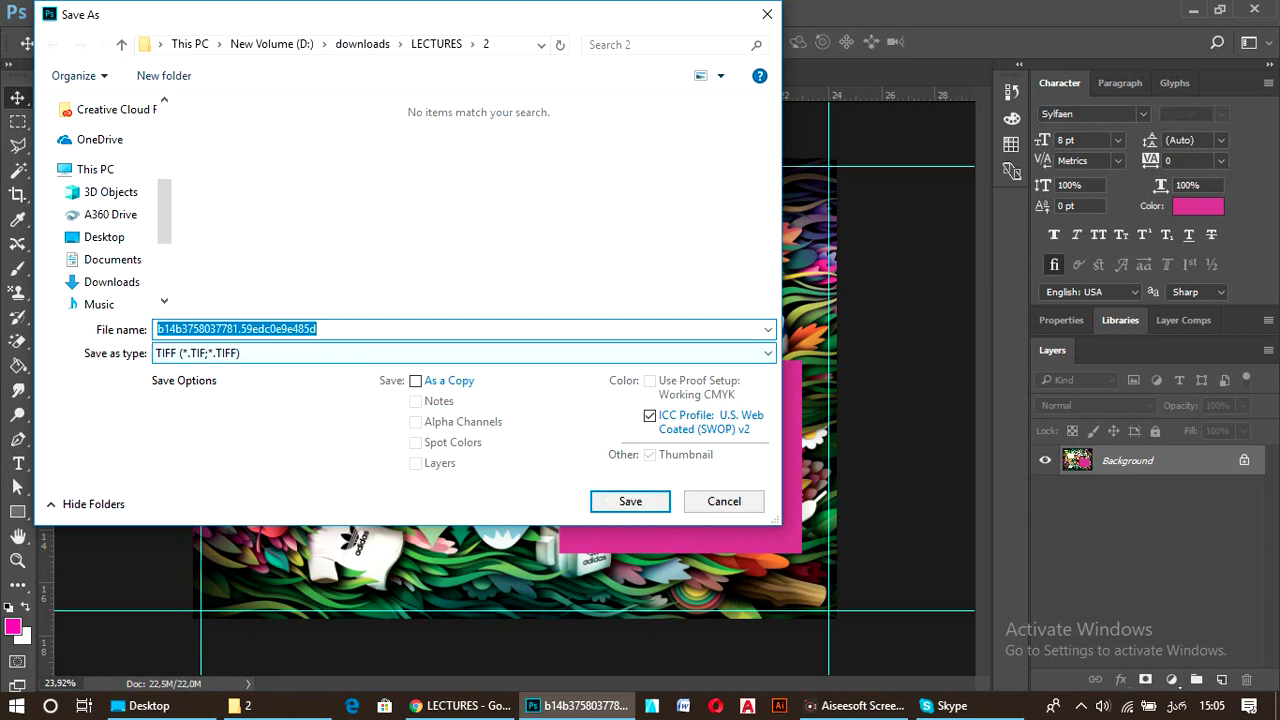
type("adidas")
left_click(630, 501)
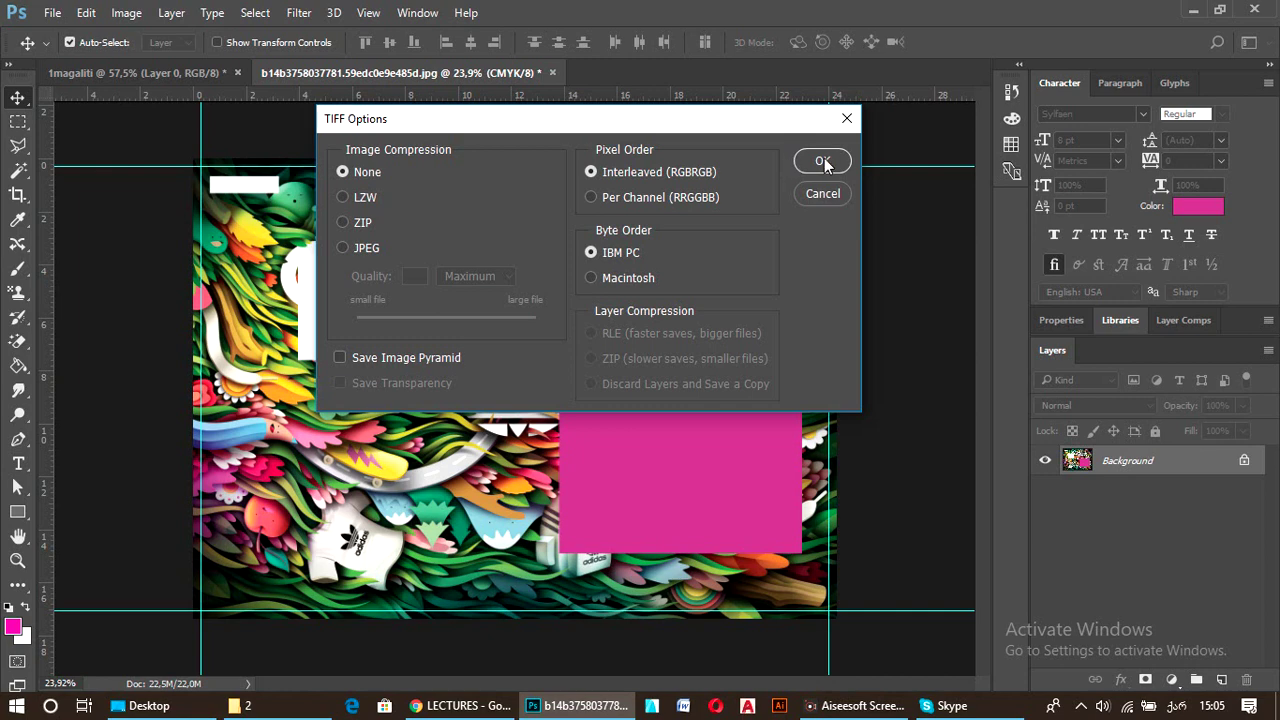
left_click(822, 160)
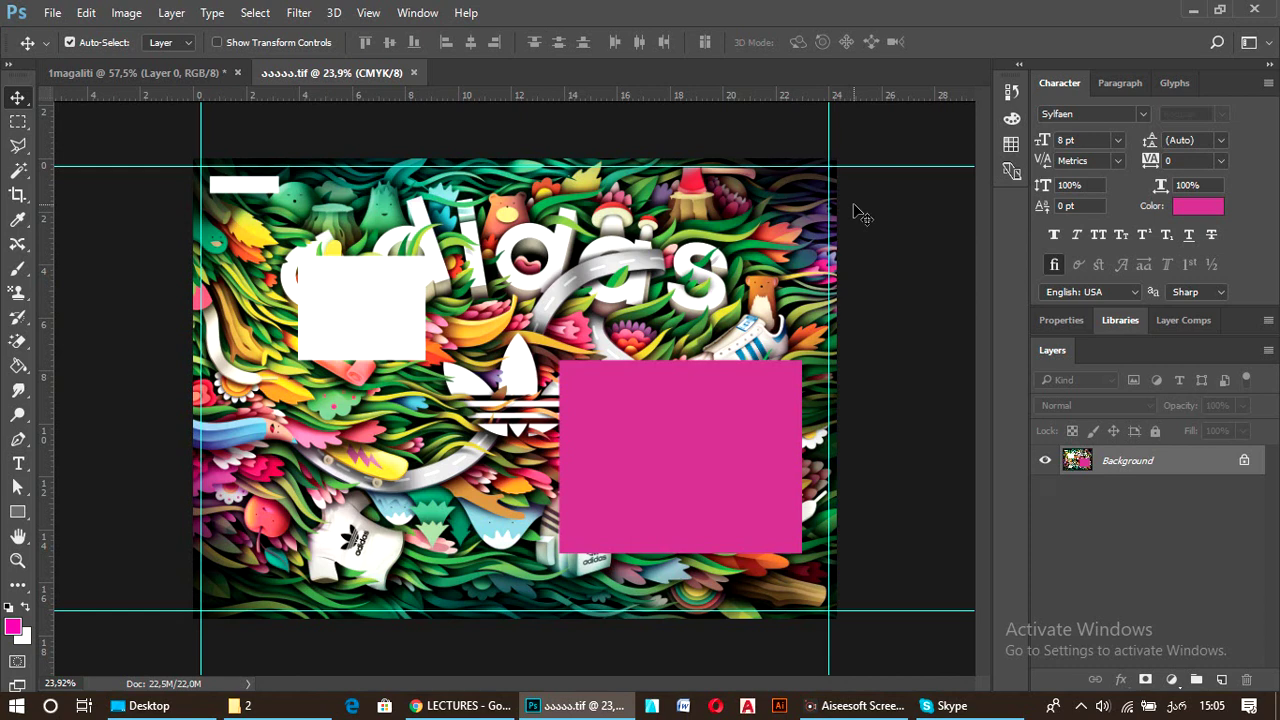
left_click(52, 12)
Re-save over ააააა.tif, then select it in folder 2 to confirm its 23,0 MB size.
left_click(163, 219)
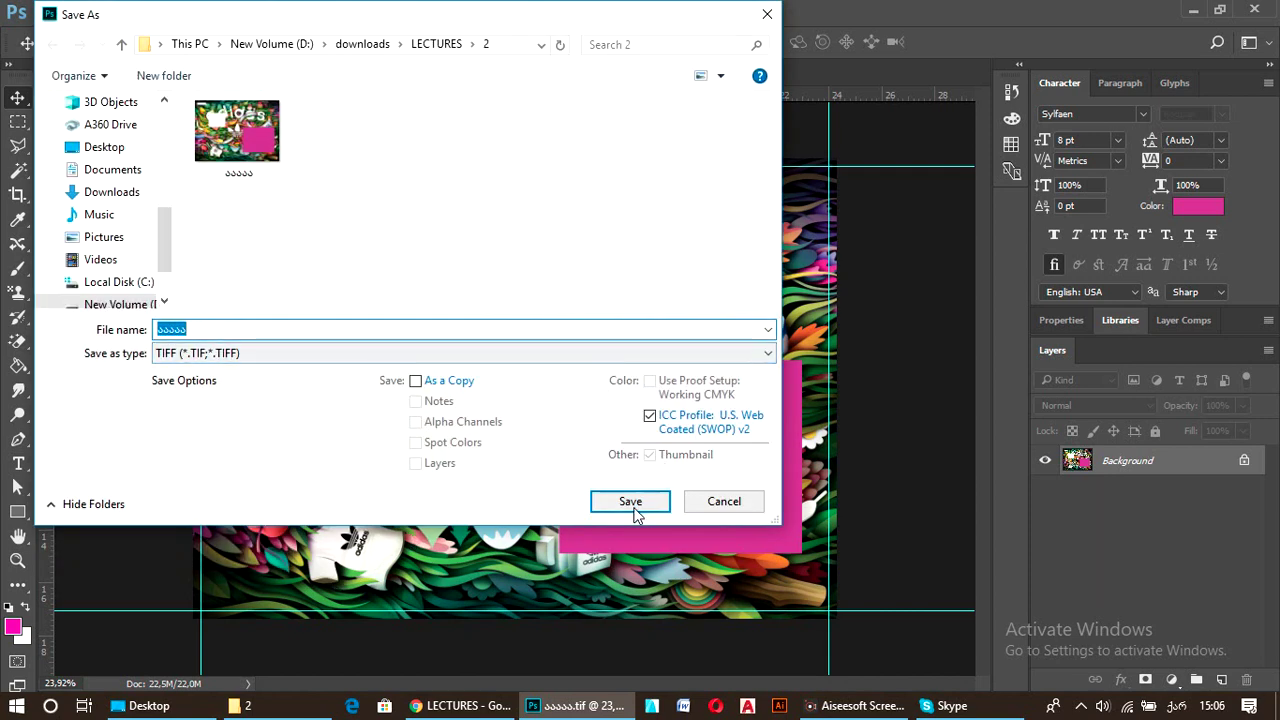
left_click(631, 506)
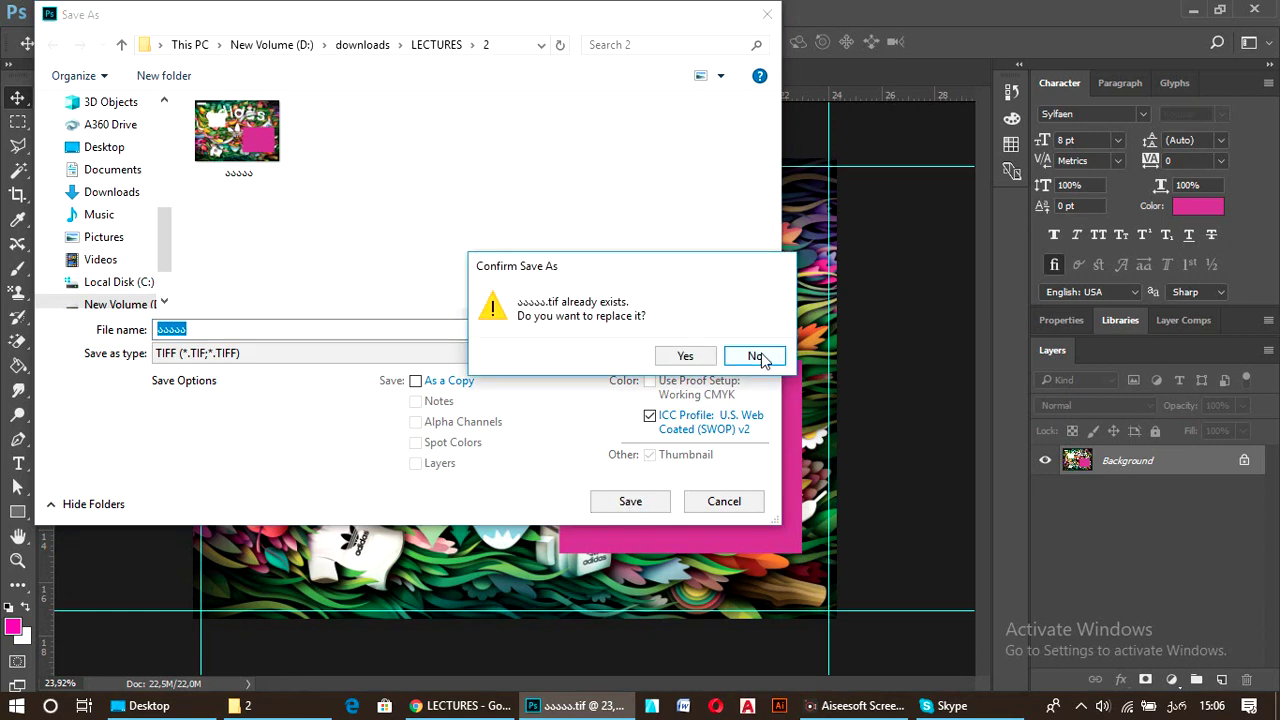
left_click(688, 358)
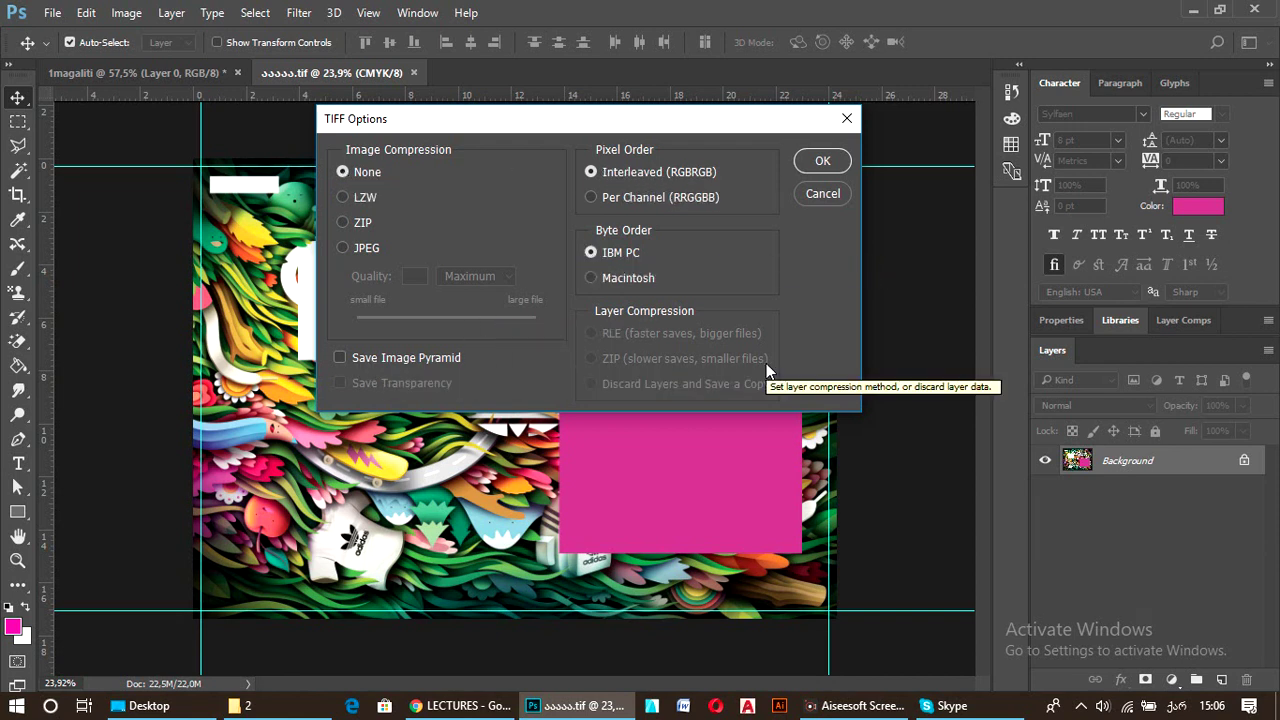
left_click(822, 161)
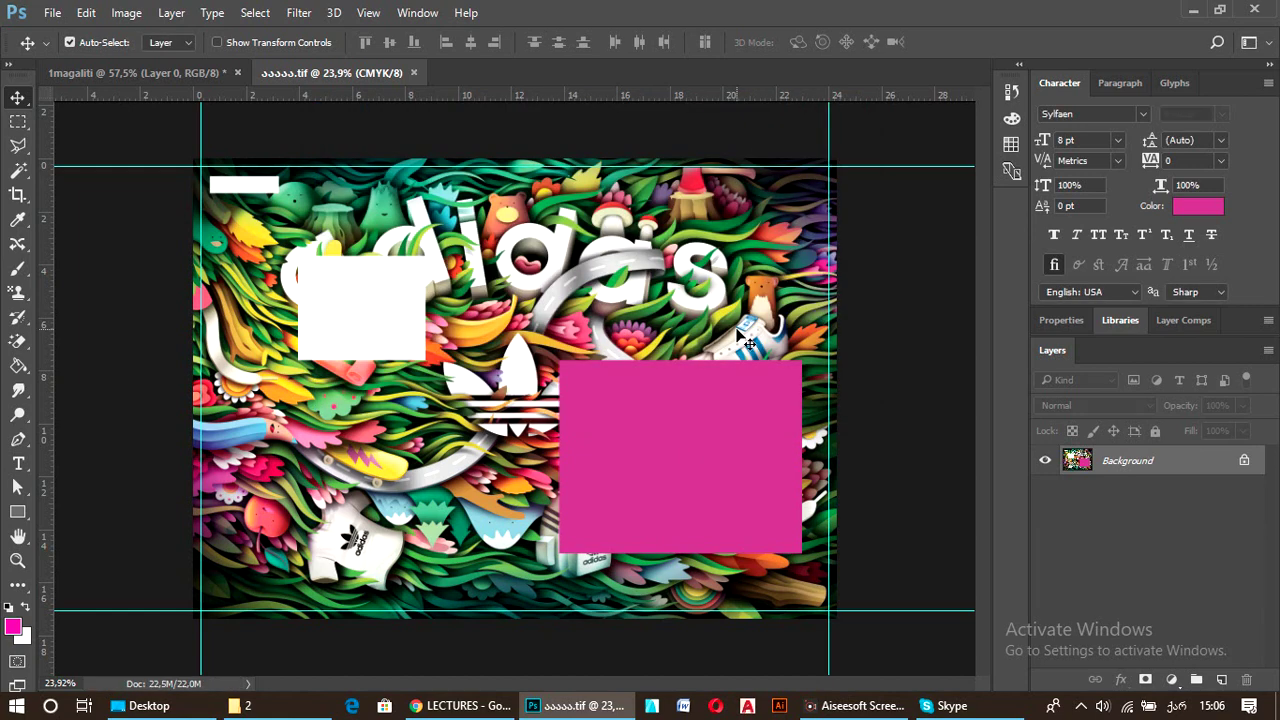
left_click(1193, 10)
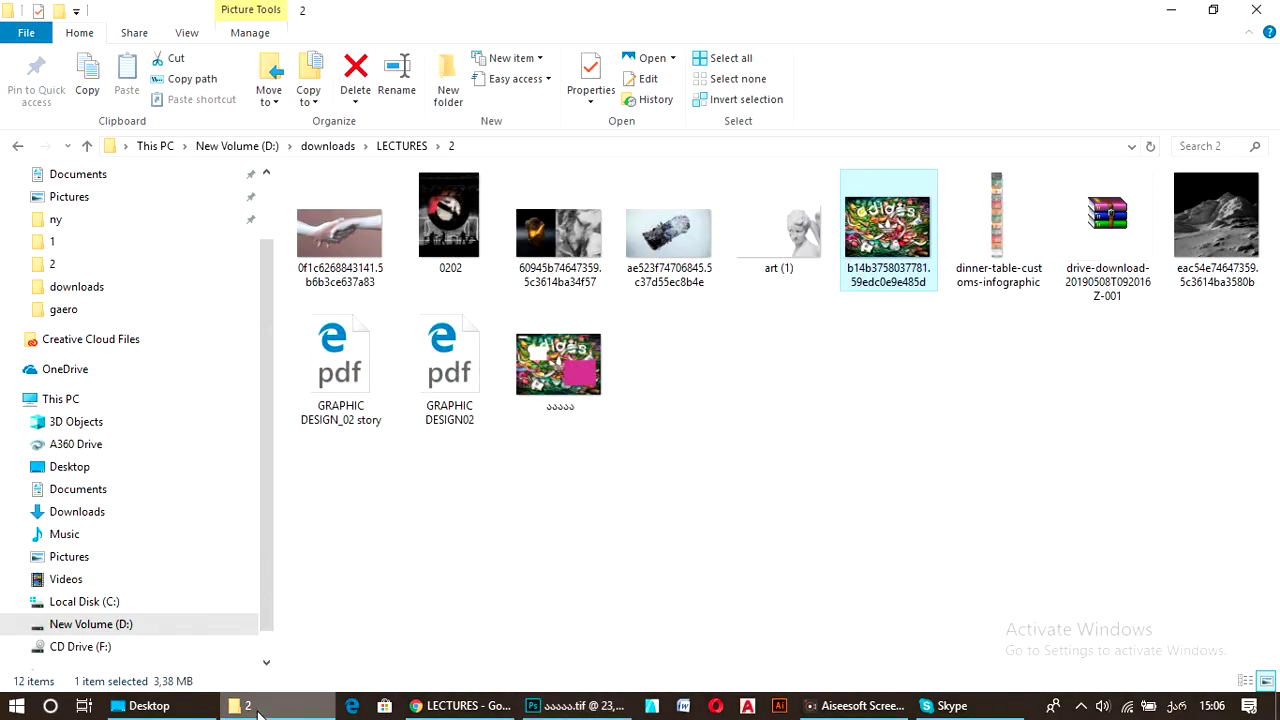
left_click(558, 370)
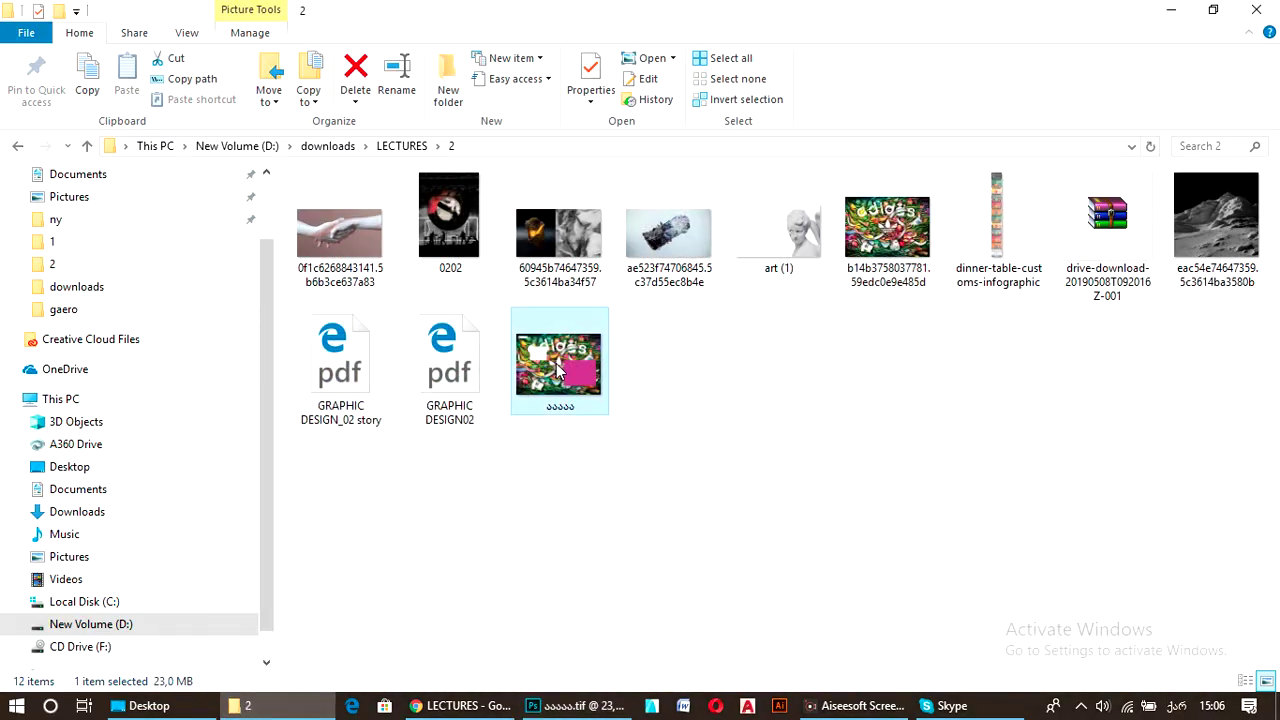